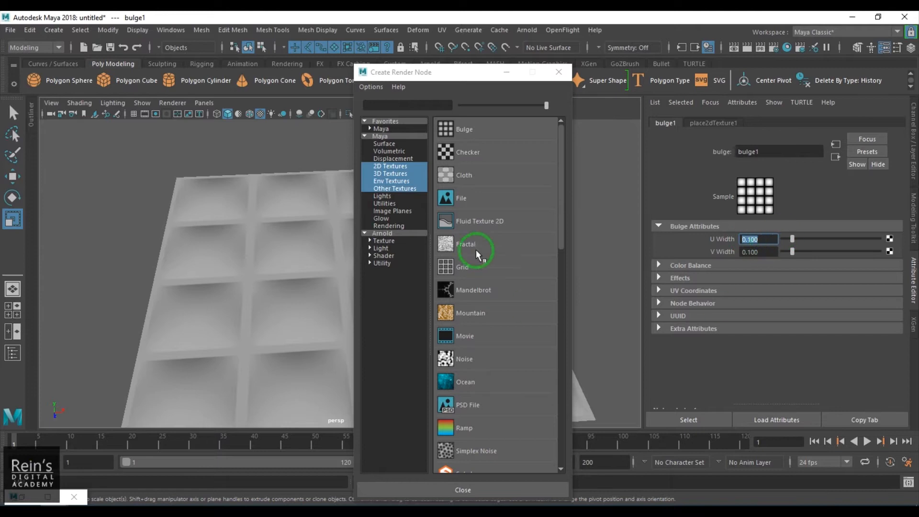
# Map a Fractal texture to the bulge texture's U Width and reposition the fractal node in the Hypershade graph.
pyautogui.click(481, 243)
pyautogui.keyDown('alt'); pyautogui.moveTo(143, 382); pyautogui.dragTo(479, 311, button='middle'); pyautogui.keyUp('alt')
pyautogui.scroll(2, 431, 335)
pyautogui.moveTo(203, 324); pyautogui.dragTo(407, 411)
pyautogui.moveTo(407, 354); pyautogui.dragTo(247, 431)
pyautogui.scroll(-3, 353, 378)
pyautogui.moveTo(331, 344); pyautogui.dragTo(373, 307)
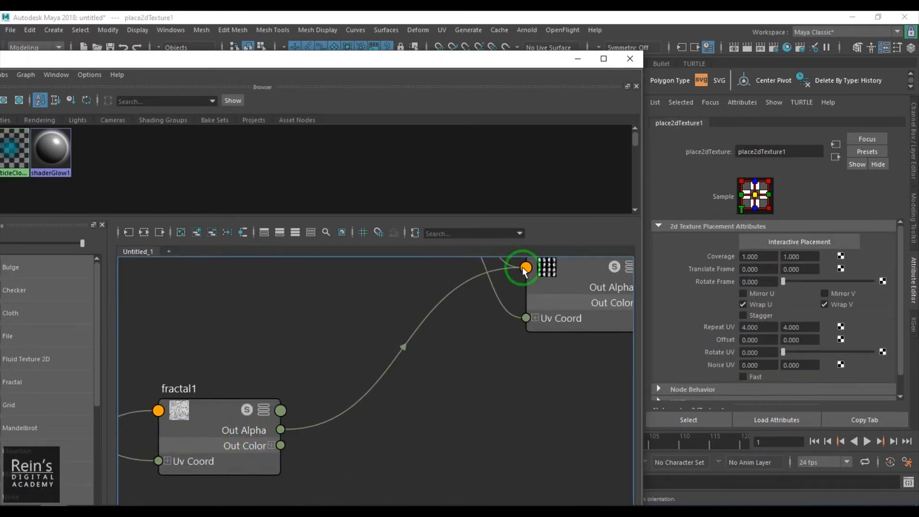
# Expand the bulge node to its full attribute list and examine how the fractal's Out Alpha connects to it.
pyautogui.click(560, 267)
pyautogui.scroll(-2, 487, 400)
pyautogui.keyDown('alt'); pyautogui.moveTo(479, 401); pyautogui.dragTo(307, 435, button='middle'); pyautogui.keyUp('alt')
pyautogui.scroll(2, 307, 435)
pyautogui.press('3')
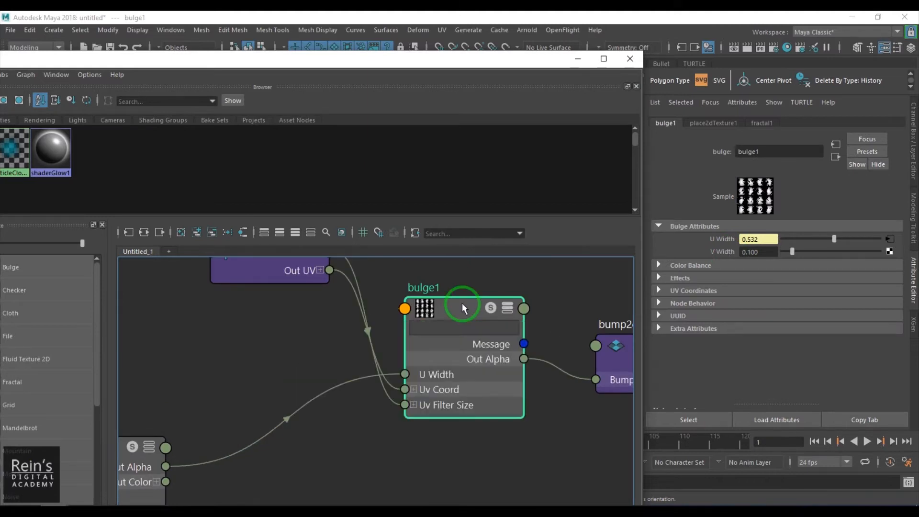
pyautogui.scroll(-2, 461, 304)
pyautogui.press('2')
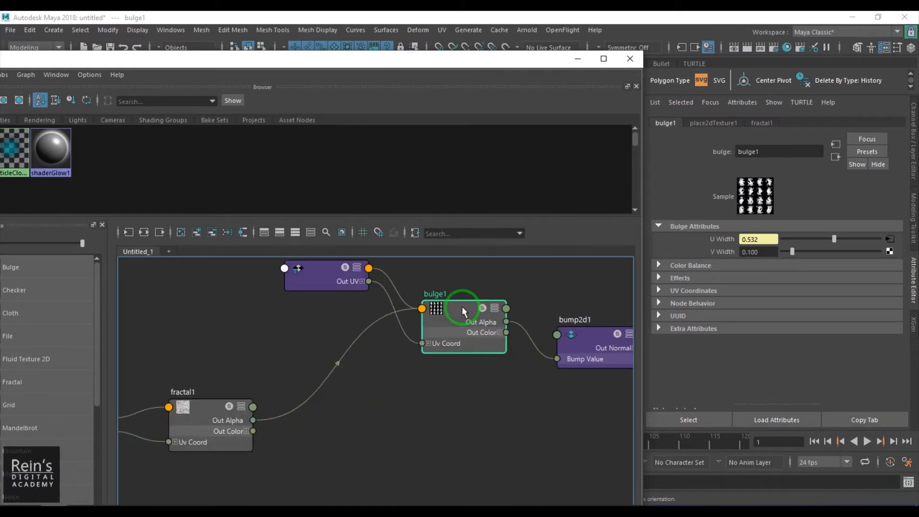
pyautogui.press('3')
pyautogui.click(208, 407)
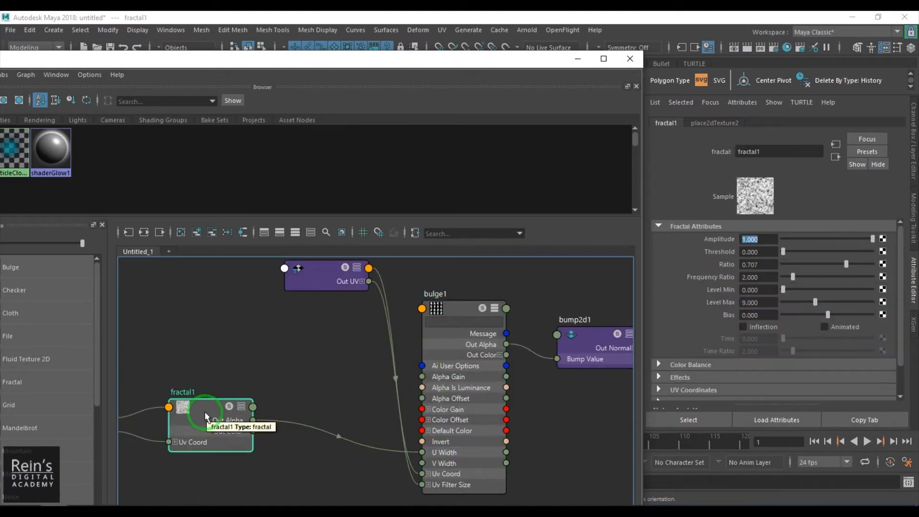
pyautogui.keyDown('alt'); pyautogui.moveTo(212, 416); pyautogui.dragTo(330, 455, button='right'); pyautogui.keyUp('alt')
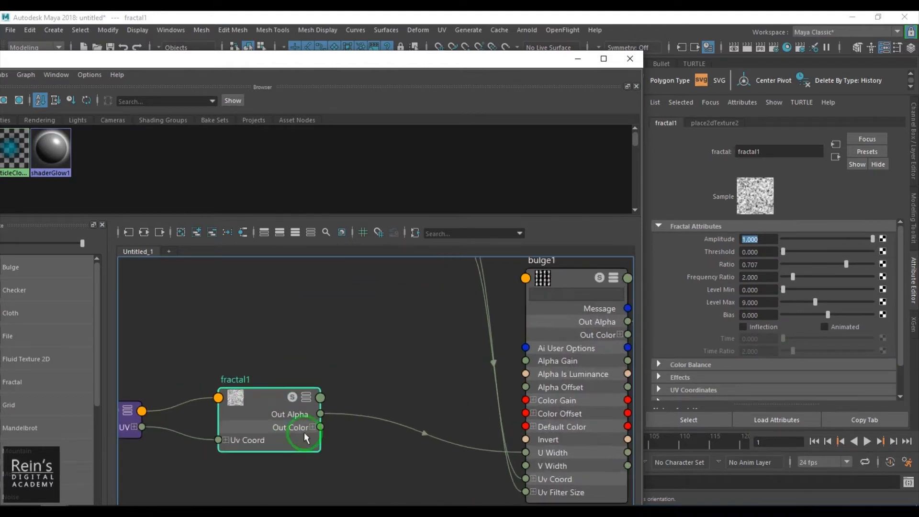
# Turn off the Invert effect of the checker texture.
pyautogui.click(578, 59)
pyautogui.click(699, 227)
pyautogui.click(706, 240)
pyautogui.click(716, 289)
pyautogui.click(759, 300)
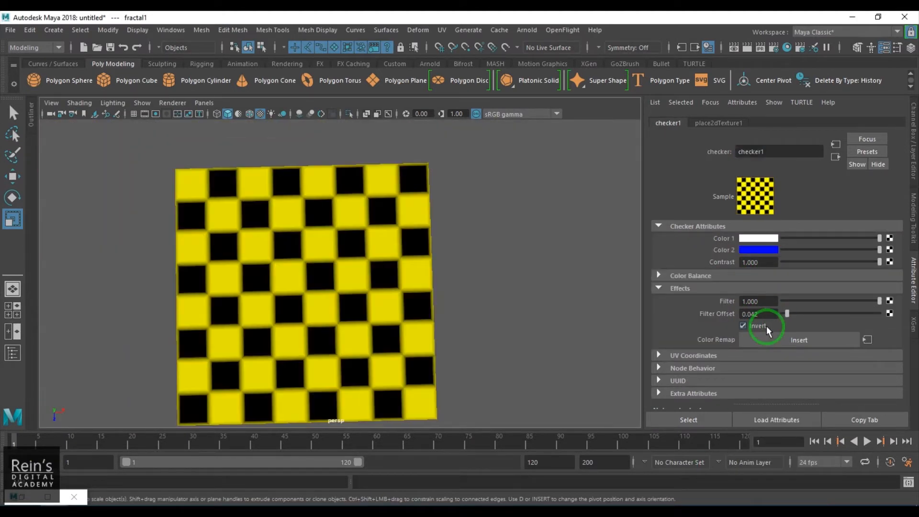
pyautogui.click(765, 328)
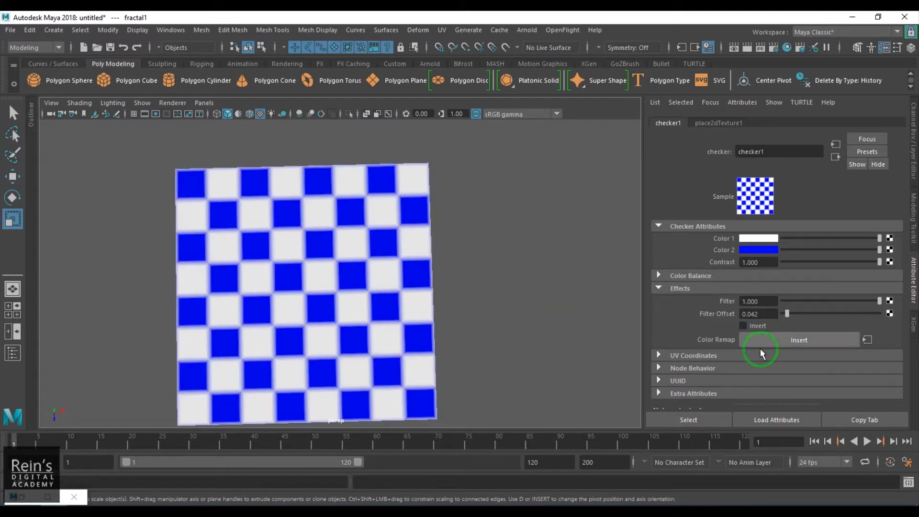
# Set the checker's Color 2 to black and insert a color remap on the texture.
pyautogui.click(758, 250)
pyautogui.click(740, 220)
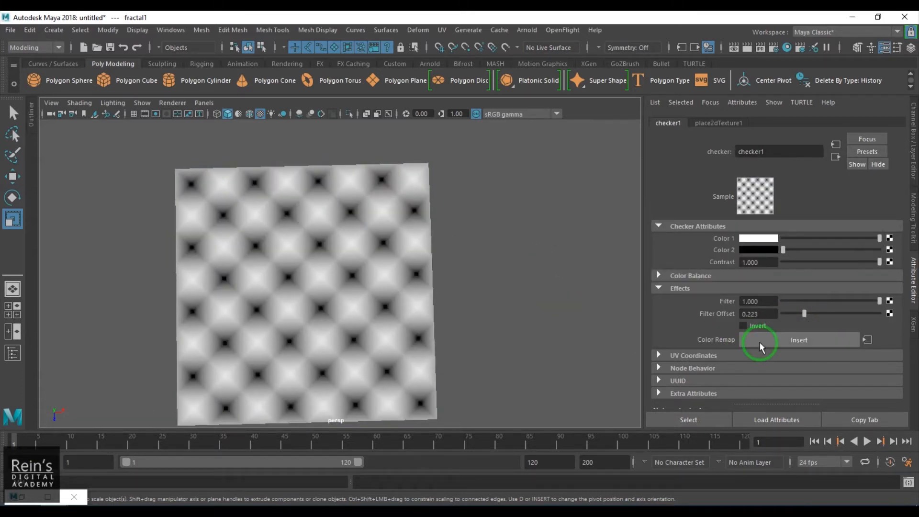
pyautogui.click(726, 345)
pyautogui.scroll(5, 726, 346)
pyautogui.click(759, 340)
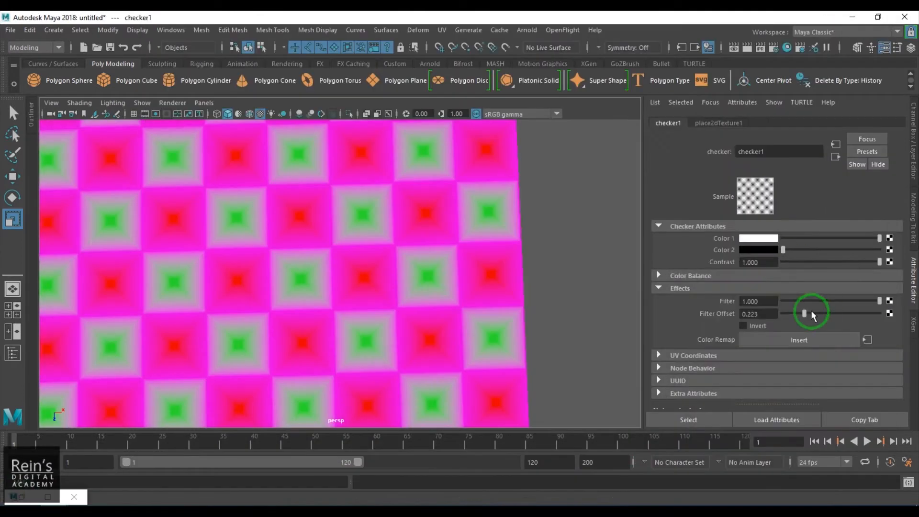
# Reduce the checker's Filter Offset to about 0.066 and recolour the remap ramp's middle marker yellow.
pyautogui.moveTo(812, 316); pyautogui.dragTo(790, 314)
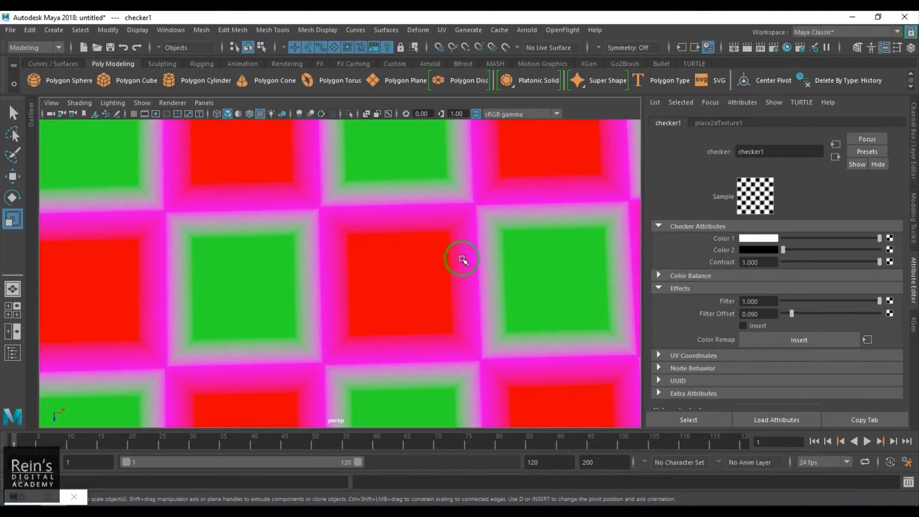
pyautogui.moveTo(792, 313); pyautogui.dragTo(798, 313)
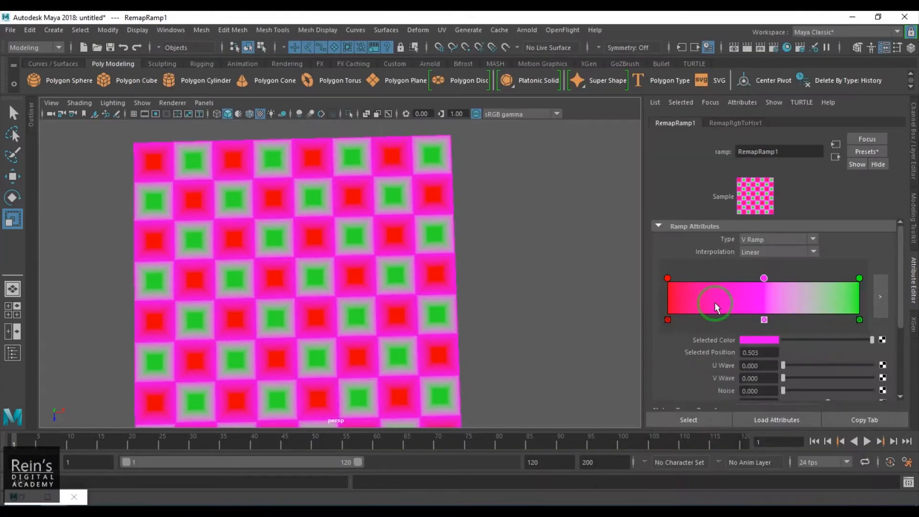
pyautogui.click(741, 309)
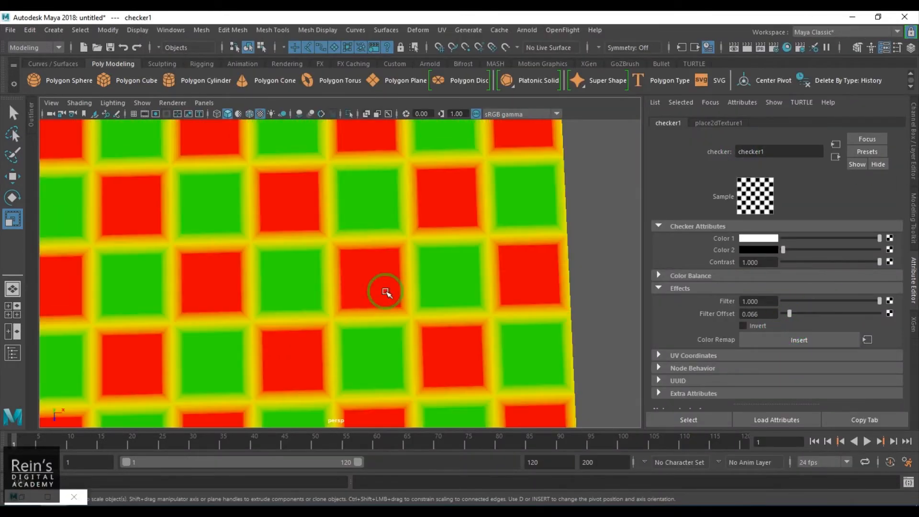
pyautogui.scroll(-5, 384, 291)
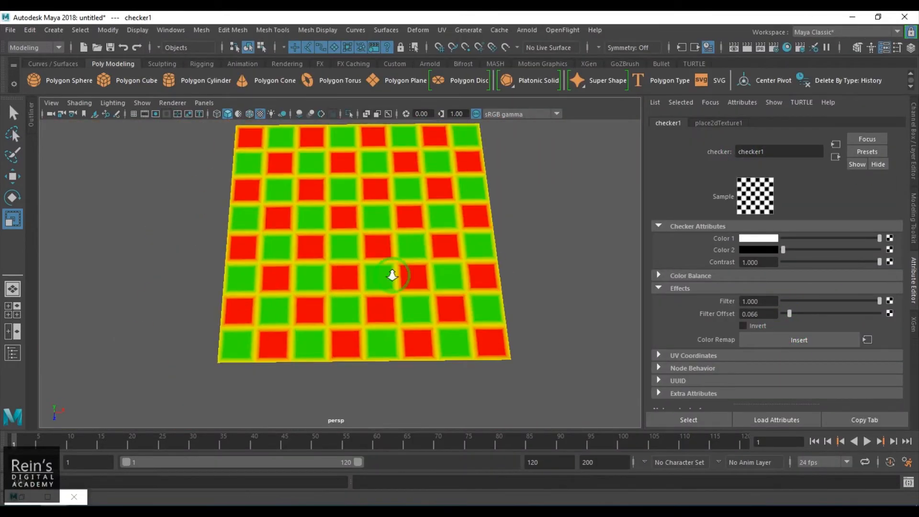
pyautogui.scroll(3, 438, 325)
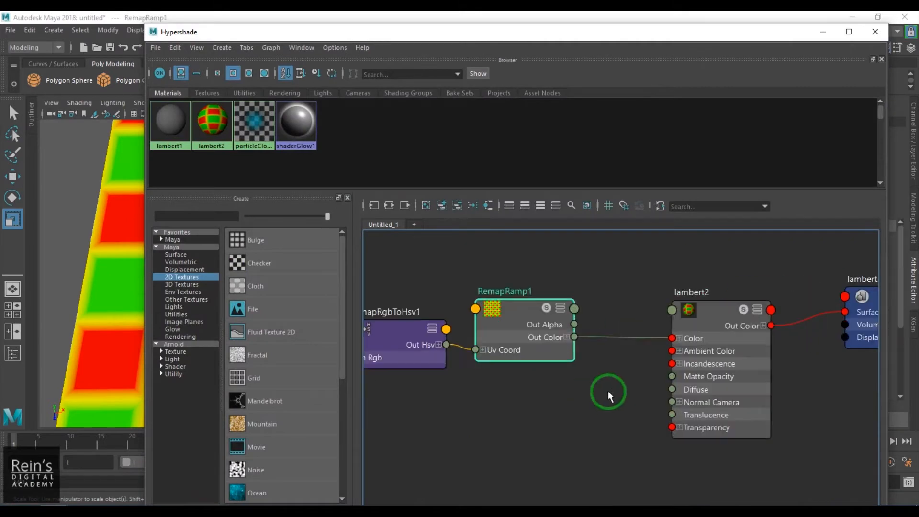
# Recolour the checker's remap ramp with white at the middle marker and light grey at both end markers.
pyautogui.moveTo(776, 38); pyautogui.dragTo(516, 60)
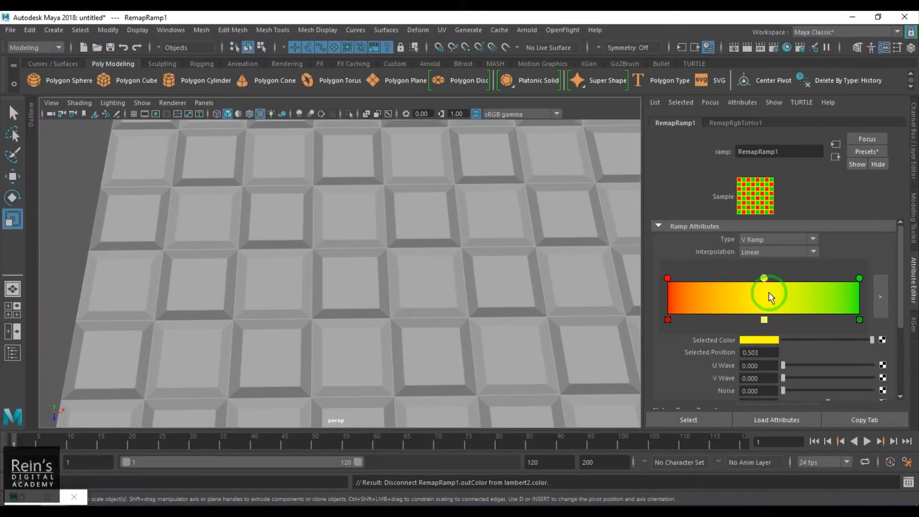
pyautogui.click(741, 341)
pyautogui.click(729, 333)
pyautogui.click(667, 278)
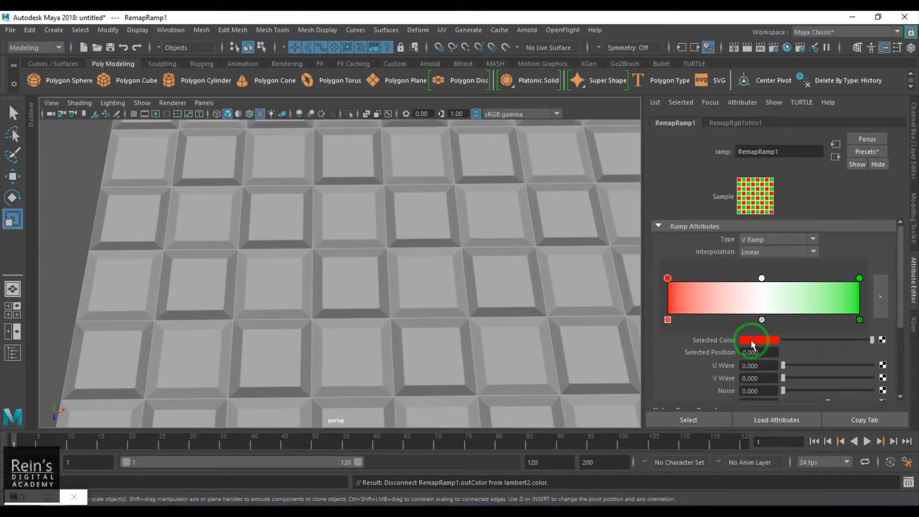
pyautogui.click(751, 341)
pyautogui.click(732, 316)
pyautogui.click(859, 278)
pyautogui.click(763, 340)
pyautogui.click(693, 332)
# Reposition the remap ramp's white marker to about 0.51 and delete the extra marker.
pyautogui.moveTo(761, 278); pyautogui.dragTo(694, 288)
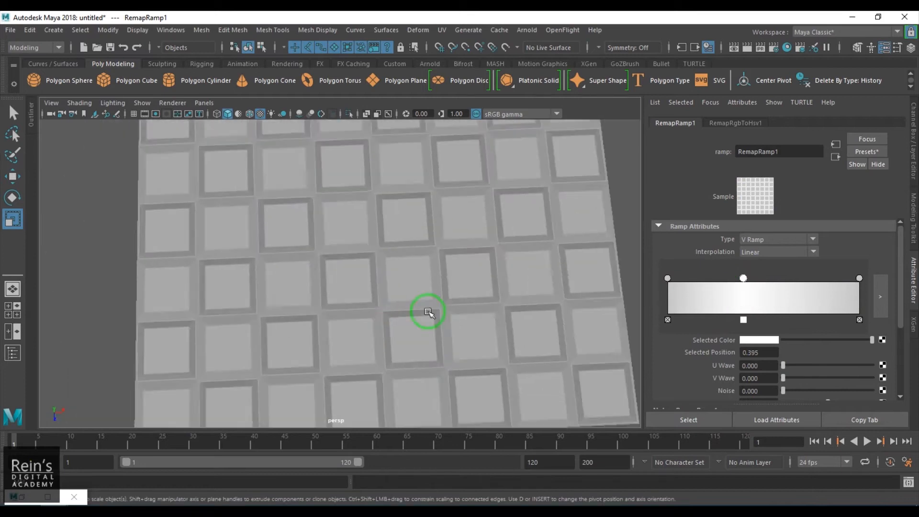
pyautogui.moveTo(695, 278); pyautogui.dragTo(771, 281)
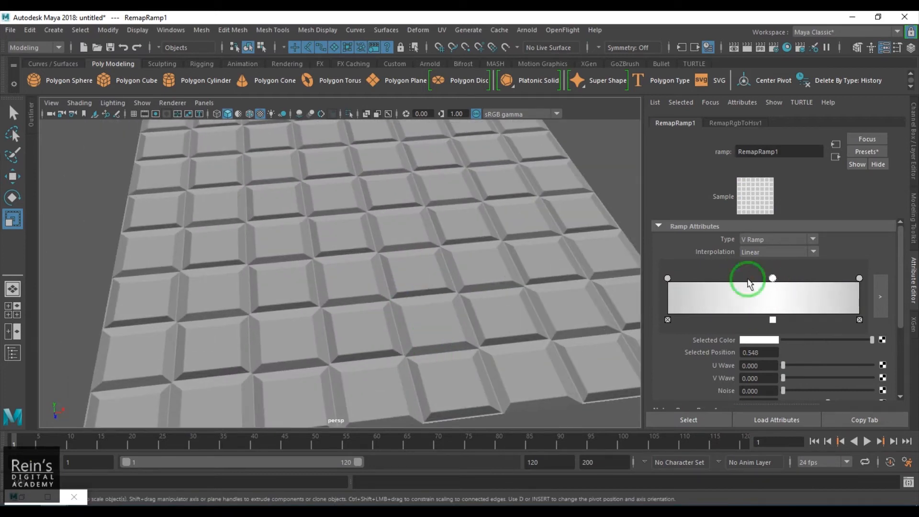
pyautogui.moveTo(760, 292); pyautogui.dragTo(806, 289)
pyautogui.moveTo(676, 280); pyautogui.dragTo(765, 286)
pyautogui.click(807, 320)
# Try another Interpolation option on the remap ramp and return it to Linear.
pyautogui.keyDown('alt'); pyautogui.moveTo(454, 313); pyautogui.dragTo(425, 270); pyautogui.keyUp('alt')
pyautogui.scroll(-3, 420, 355)
pyautogui.keyDown('alt'); pyautogui.moveTo(425, 270); pyautogui.dragTo(565, 331, button='right'); pyautogui.keyUp('alt')
pyautogui.click(785, 251)
pyautogui.click(776, 263)
pyautogui.click(776, 258)
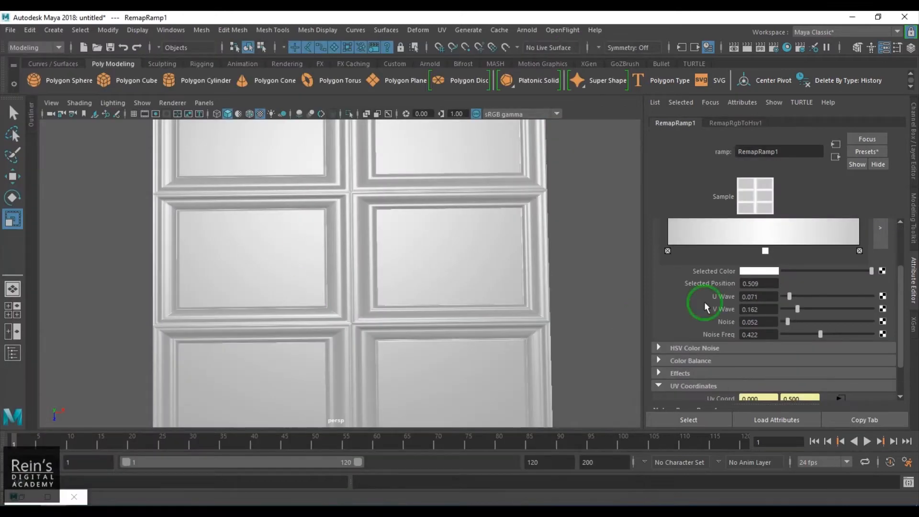
# Adjust the brightness of the remap ramp's middle marker and compare the effect on the panel relief.
pyautogui.scroll(3, 859, 339)
pyautogui.click(681, 305)
pyautogui.moveTo(376, 316)
pyautogui.keyDown('alt'); pyautogui.mouseDown()
pyautogui.moveTo(381, 322)
pyautogui.moveTo(374, 306)
pyautogui.mouseUp(); pyautogui.keyUp('alt')
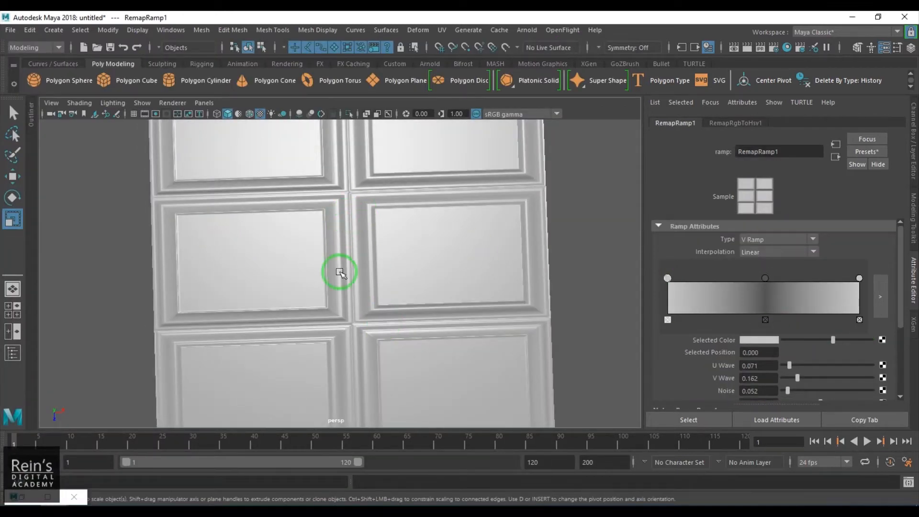
pyautogui.keyDown('alt'); pyautogui.moveTo(340, 273); pyautogui.dragTo(371, 256); pyautogui.keyUp('alt')
pyautogui.click(765, 319)
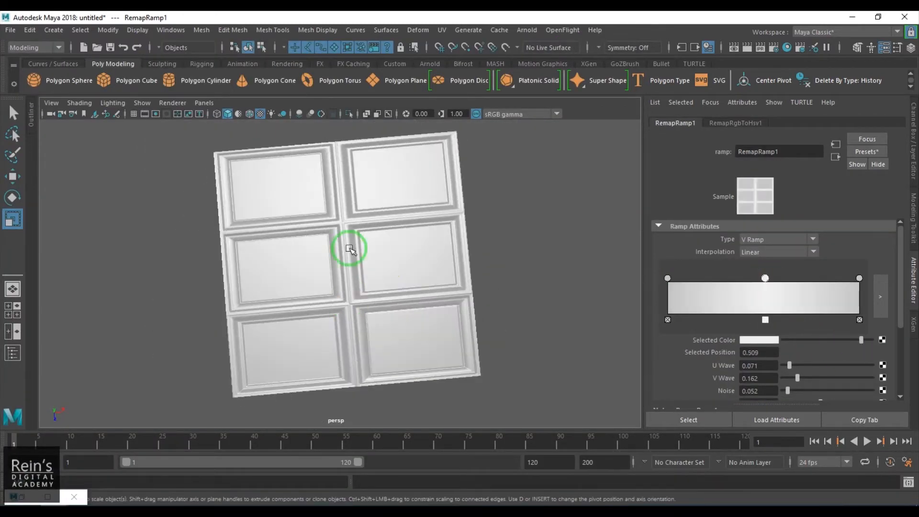
pyautogui.moveTo(796, 338)
pyautogui.mouseDown()
pyautogui.moveTo(830, 340)
pyautogui.moveTo(792, 345)
pyautogui.moveTo(824, 338)
pyautogui.mouseUp()
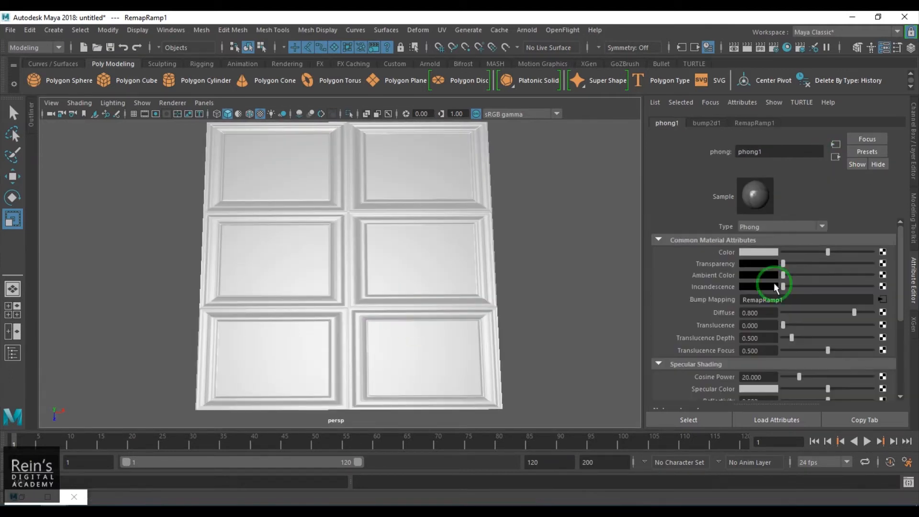
# Map a Fractal texture to the phong material's Color and set its Repeat UV to 1.000 and 0.025.
pyautogui.click(882, 251)
pyautogui.click(488, 242)
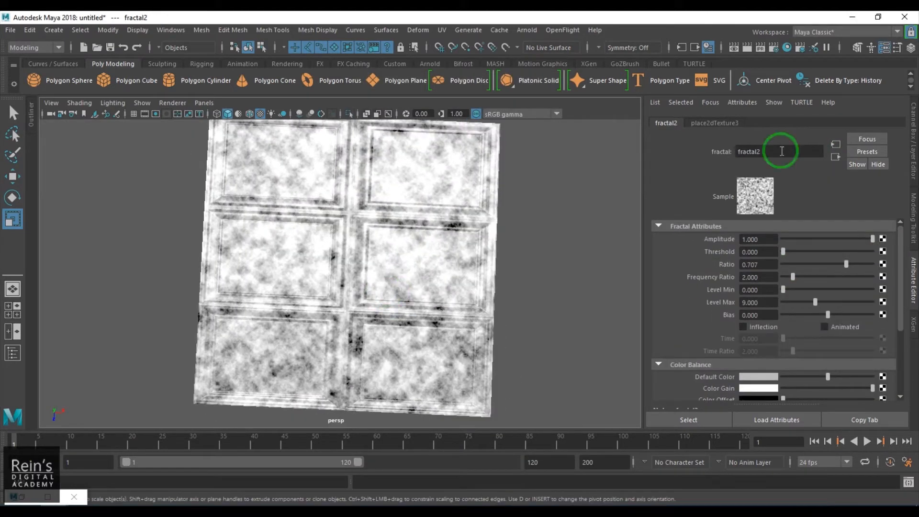
pyautogui.click(714, 123)
pyautogui.click(758, 327)
pyautogui.write('0.')
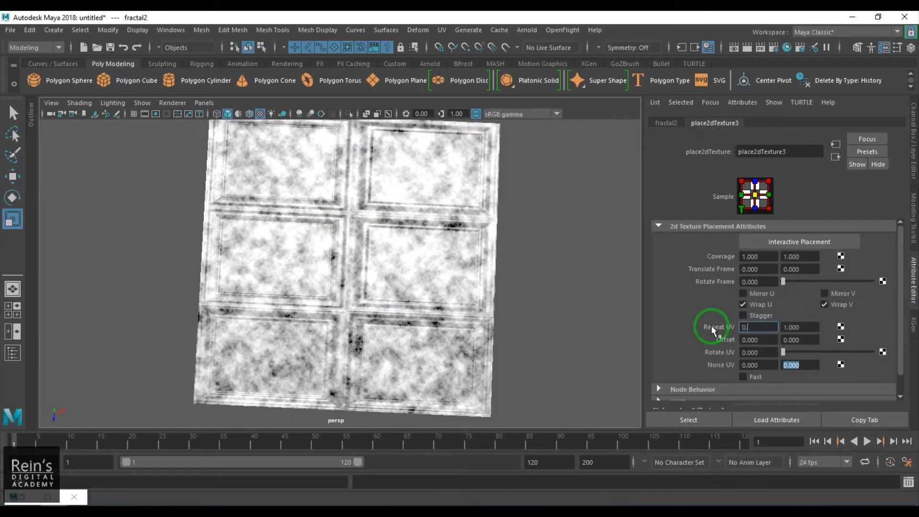
pyautogui.write('025')
pyautogui.press('Return')
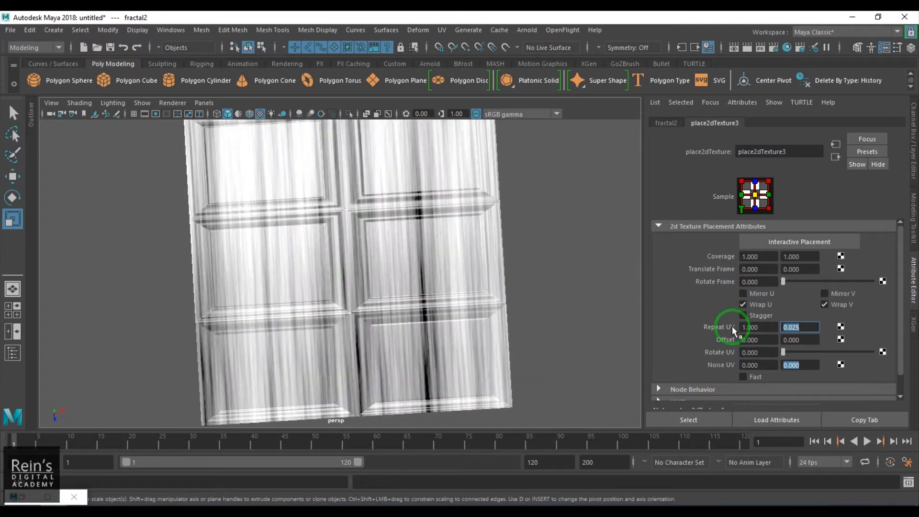
# Insert a color remap on the stretched fractal texture.
pyautogui.click(664, 123)
pyautogui.click(696, 375)
pyautogui.click(789, 340)
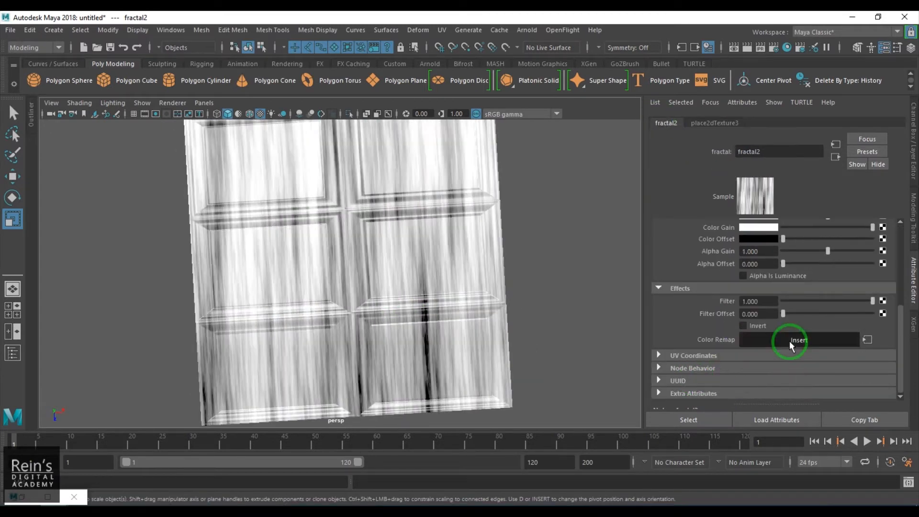
# Colour both end markers of the fractal's remap ramp in similar shades of wood brown.
pyautogui.click(772, 338)
pyautogui.click(771, 330)
pyautogui.click(859, 278)
pyautogui.click(762, 336)
pyautogui.click(685, 330)
pyautogui.moveTo(798, 340); pyautogui.dragTo(809, 340)
pyautogui.keyDown('alt'); pyautogui.moveTo(459, 322); pyautogui.dragTo(471, 261); pyautogui.keyUp('alt')
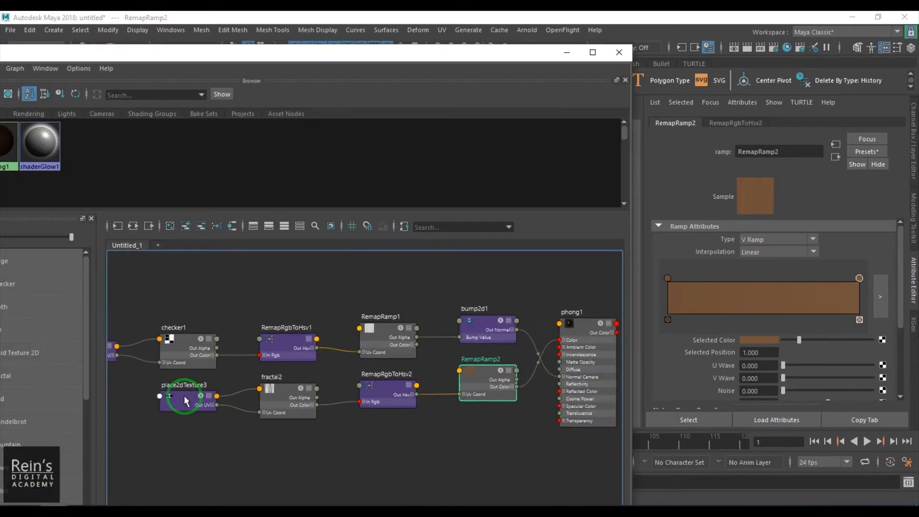
# Duplicate the brown fractal ramp with its input network and connect the copy to the phong material's Specular Color.
pyautogui.click(256, 420)
pyautogui.click(303, 431)
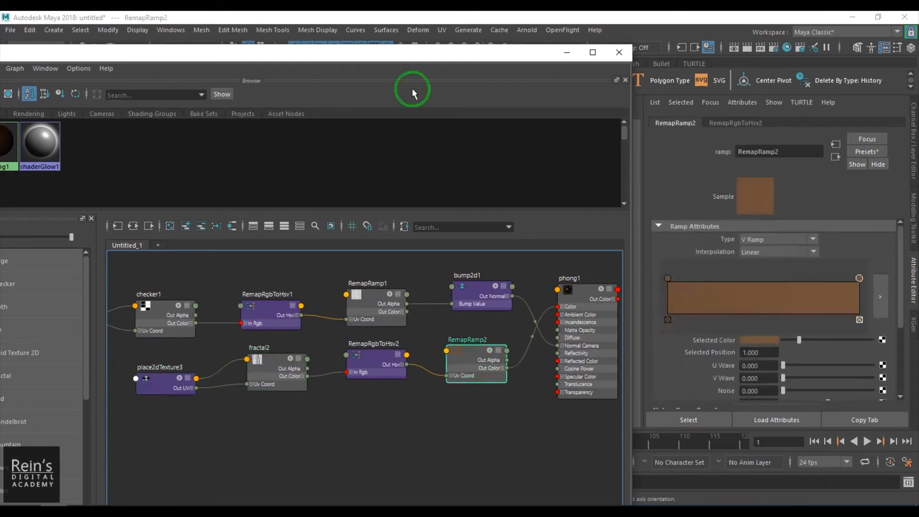
pyautogui.click(85, 43)
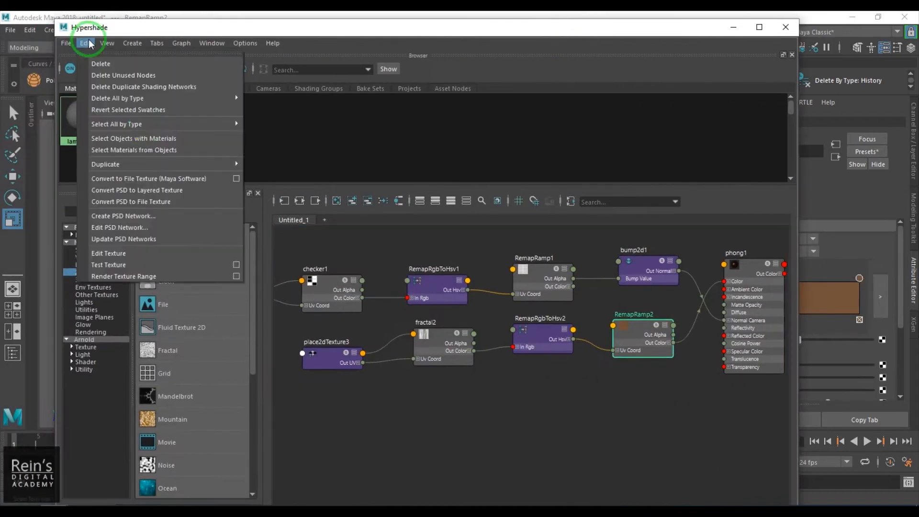
pyautogui.moveTo(120, 168)
pyautogui.click(328, 173)
pyautogui.click(589, 259)
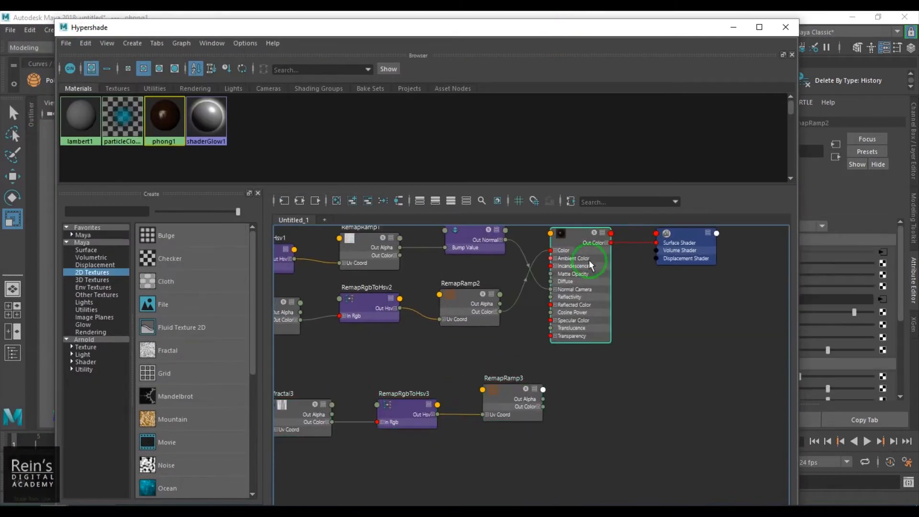
pyautogui.click(307, 404)
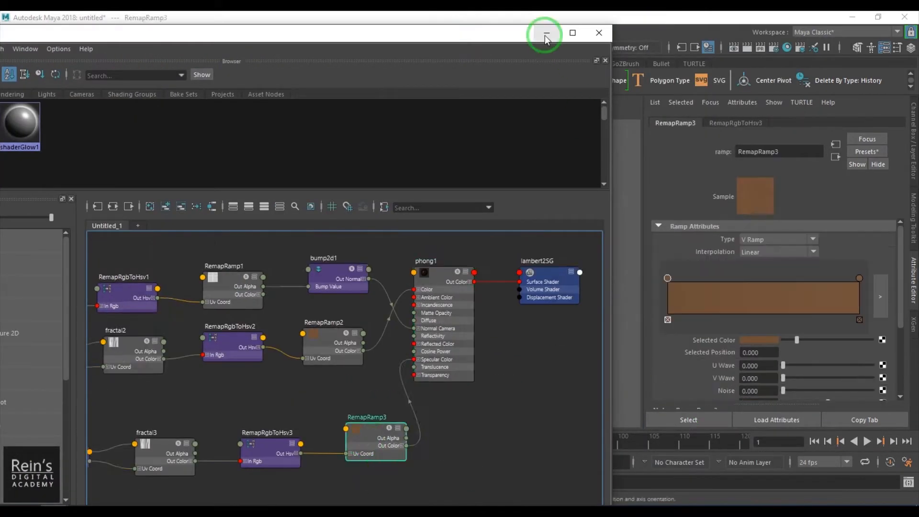
# Darken the first marker's colour on the ramp that drives the Specular Color.
pyautogui.click(540, 35)
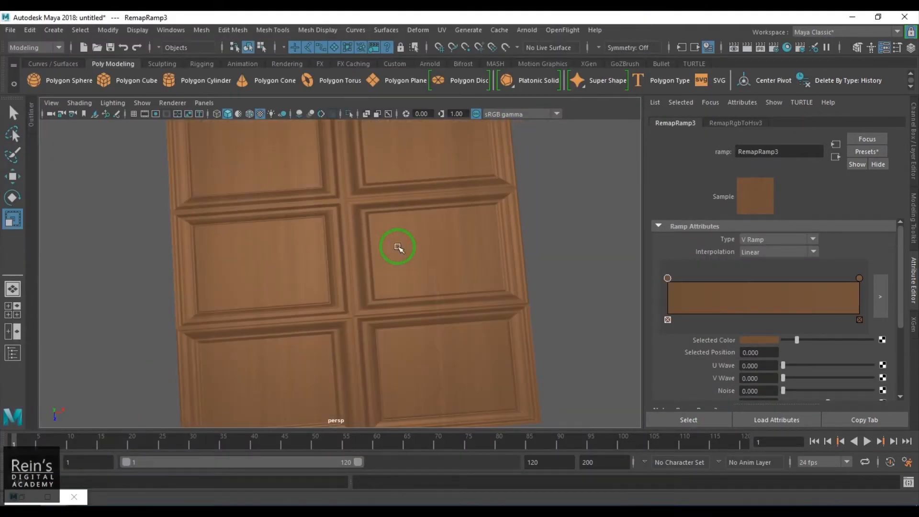
pyautogui.moveTo(795, 340); pyautogui.dragTo(786, 340)
pyautogui.keyDown('alt'); pyautogui.moveTo(338, 287); pyautogui.dragTo(369, 329); pyautogui.keyUp('alt')
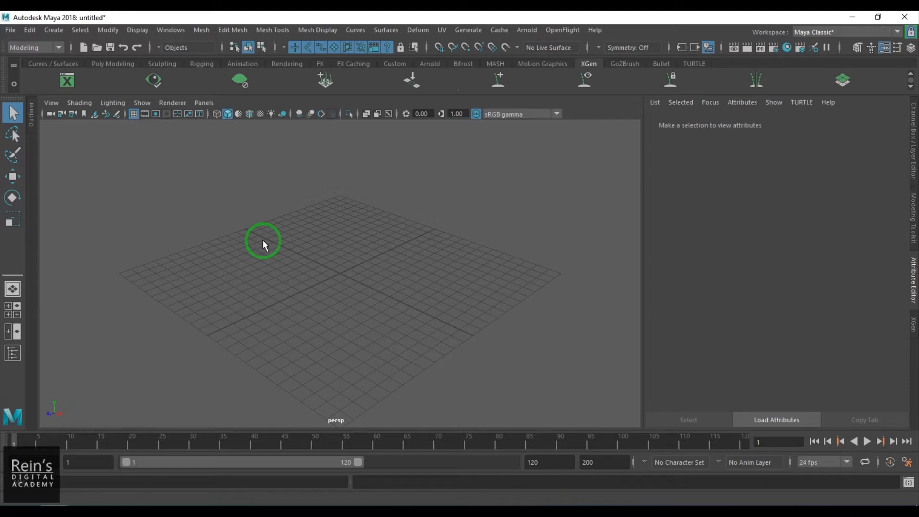
# Create a polygon plane covering the whole grid.
pyautogui.click(111, 64)
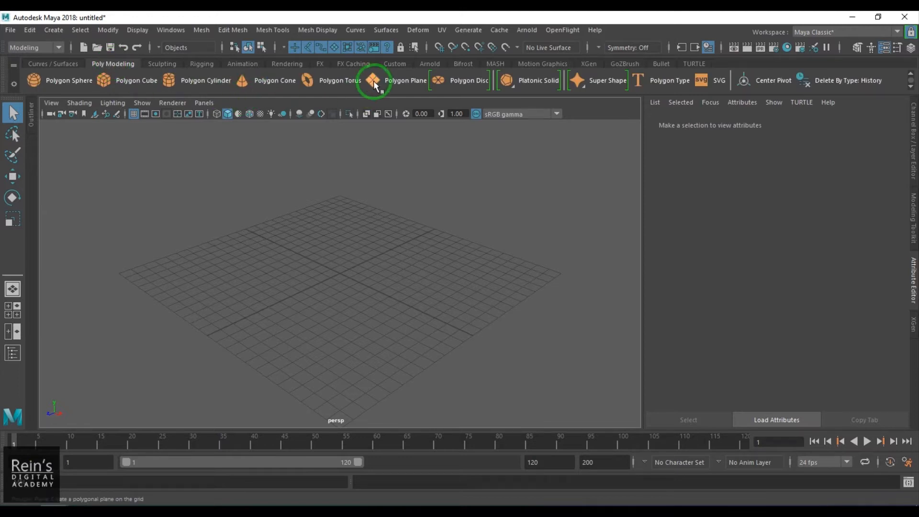
pyautogui.moveTo(332, 294); pyautogui.dragTo(559, 332)
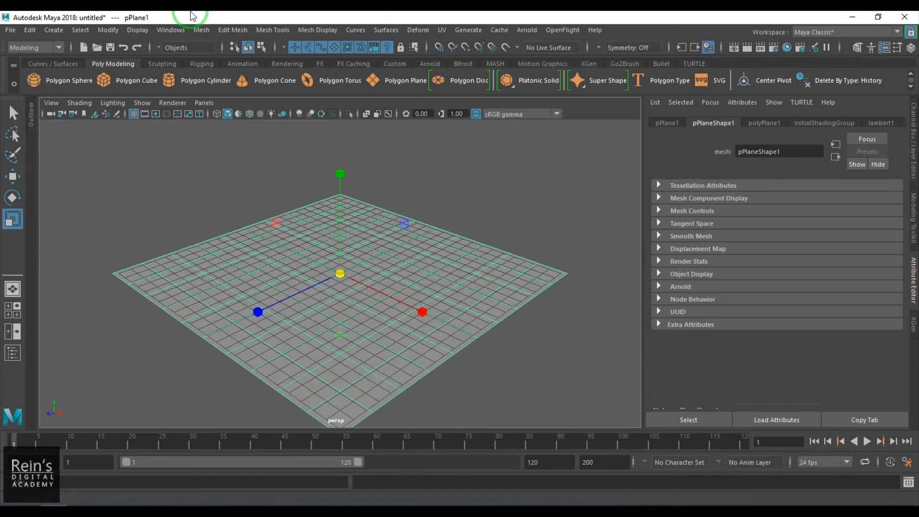
# Open the Hypershade and create a Lambert material, placing its node in the work area with room for a texture.
pyautogui.click(179, 30)
pyautogui.moveTo(245, 105)
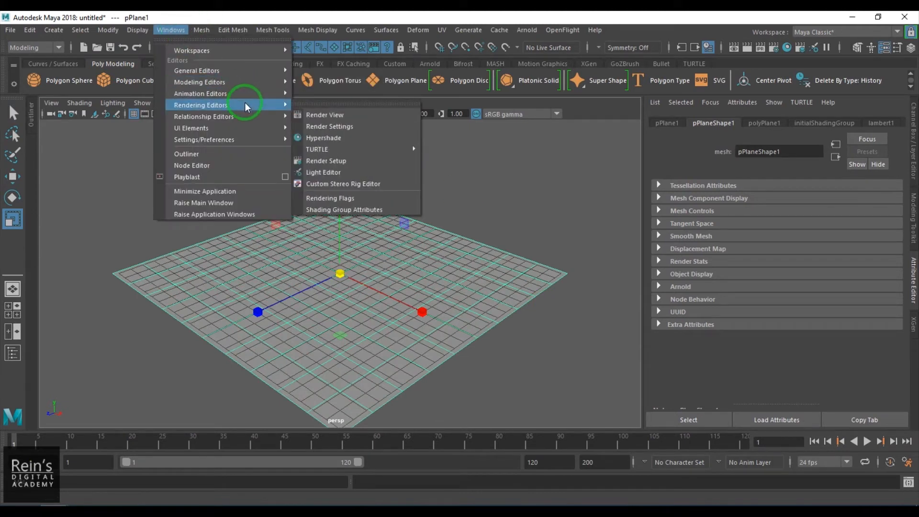
pyautogui.click(330, 137)
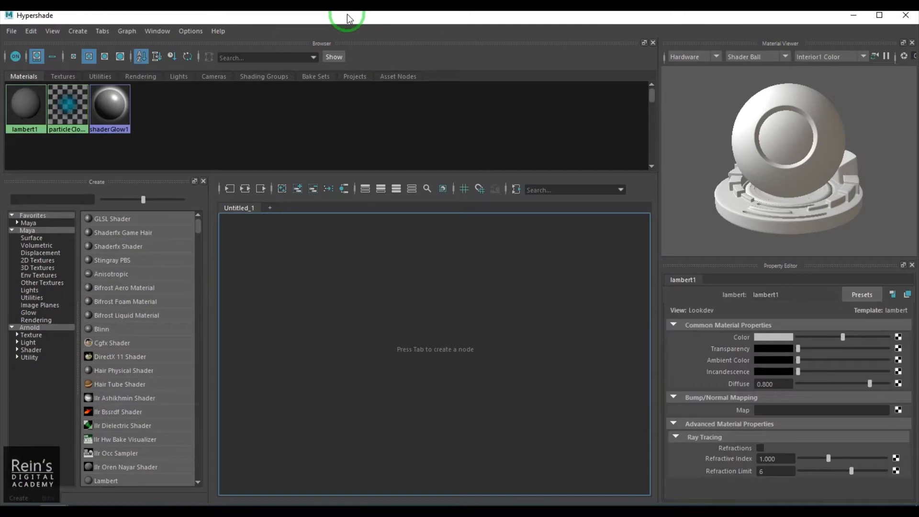
pyautogui.moveTo(349, 13); pyautogui.dragTo(537, 29)
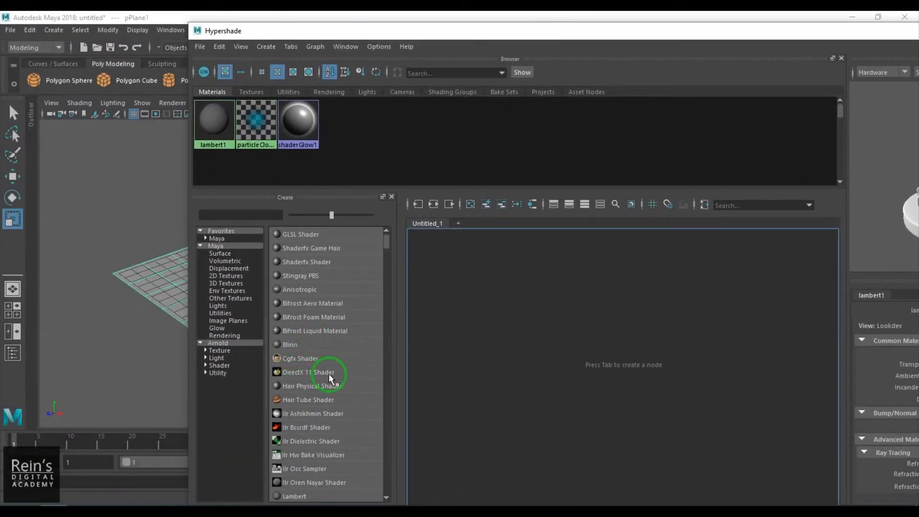
pyautogui.scroll(-3, 328, 374)
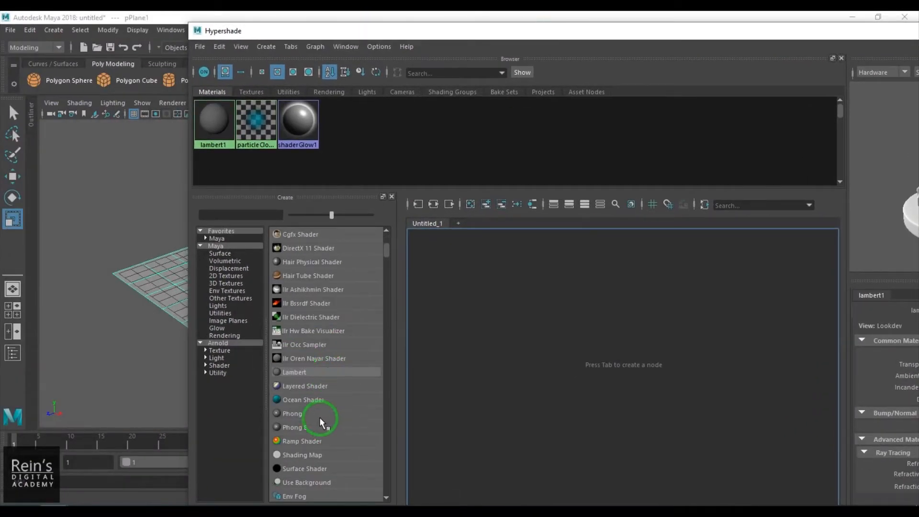
pyautogui.click(300, 373)
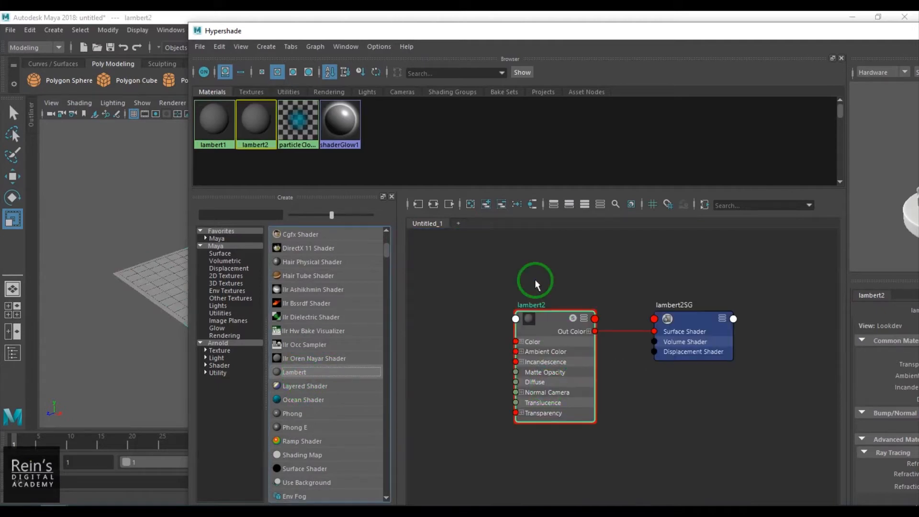
pyautogui.moveTo(578, 326); pyautogui.dragTo(607, 333)
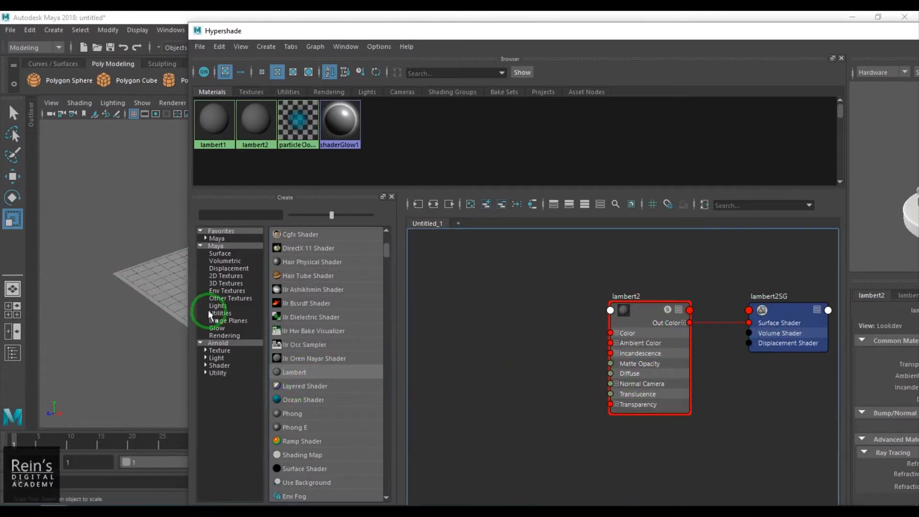
# Create a Bulge 2D texture and place its node in front of the new Lambert material.
pyautogui.click(222, 277)
pyautogui.moveTo(331, 215); pyautogui.dragTo(387, 229)
pyautogui.click(281, 263)
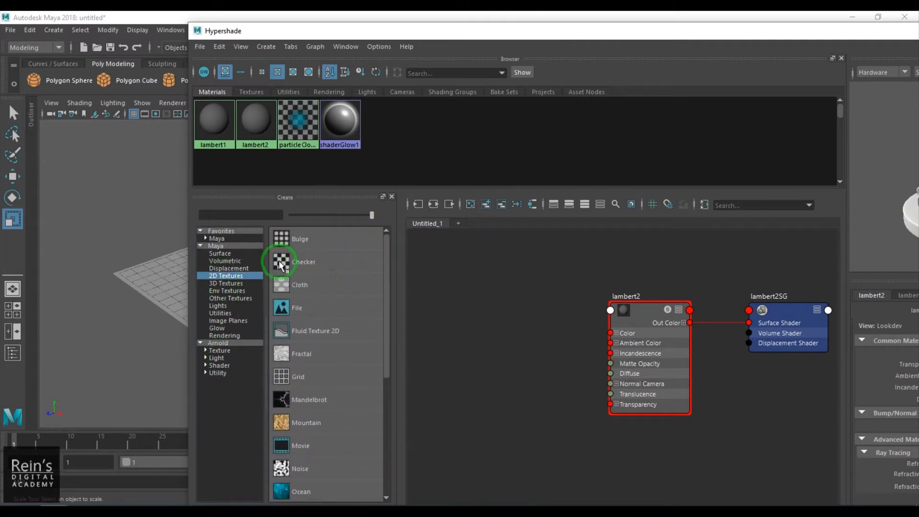
pyautogui.click(304, 240)
pyautogui.moveTo(533, 430); pyautogui.dragTo(527, 331)
pyautogui.click(540, 376)
# Examine the bulge texture's outputs, including the R, G and B components of Out Color, beside the Lambert's inputs.
pyautogui.click(548, 21)
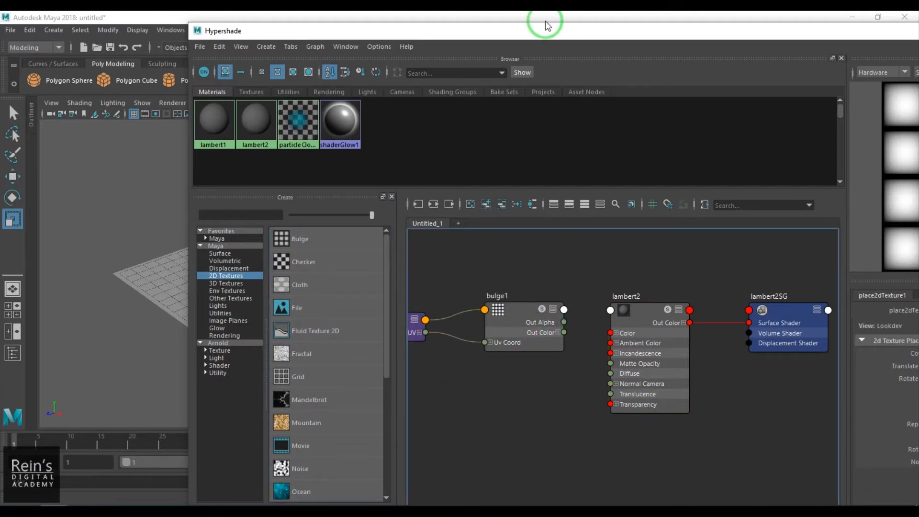
pyautogui.moveTo(542, 33); pyautogui.dragTo(670, 25)
pyautogui.click(706, 194)
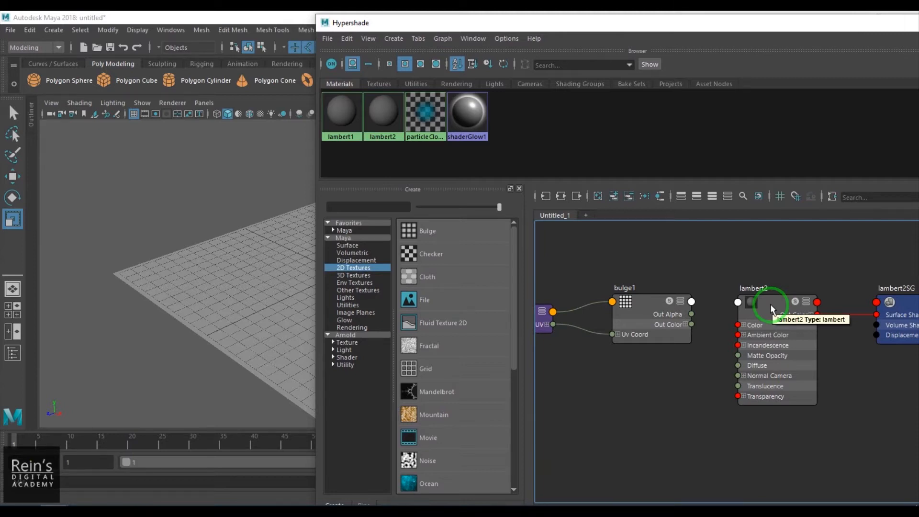
pyautogui.click(749, 347)
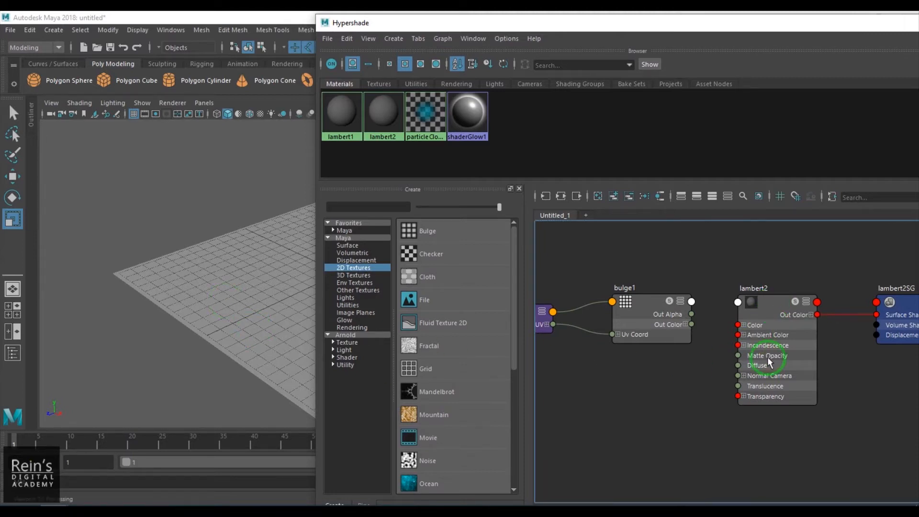
pyautogui.scroll(4, 685, 358)
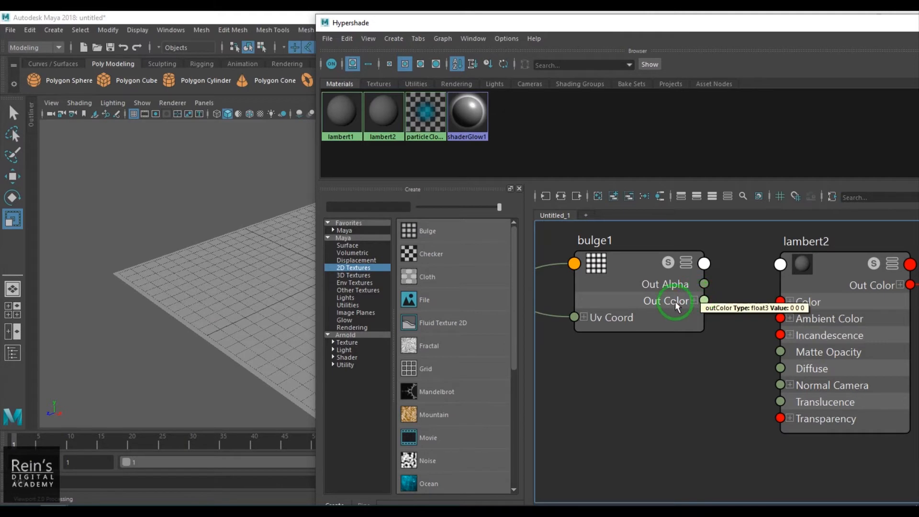
pyautogui.click(693, 301)
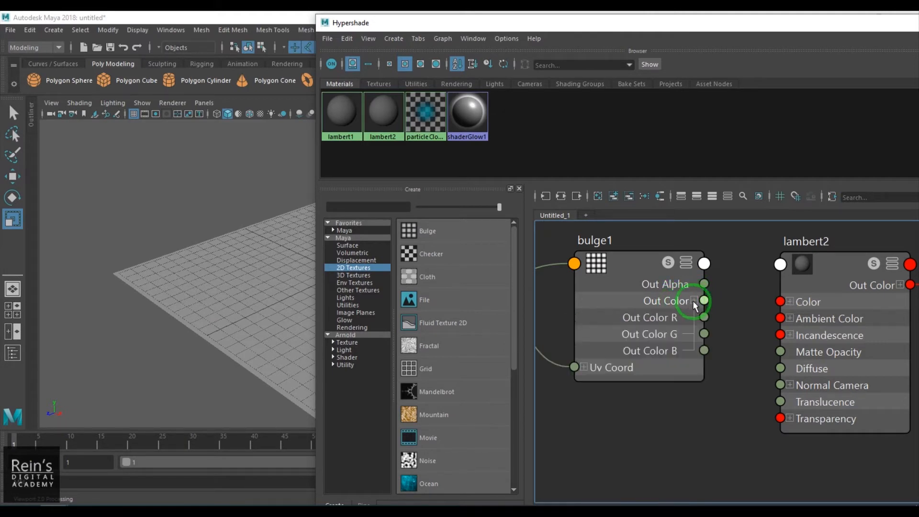
pyautogui.click(693, 301)
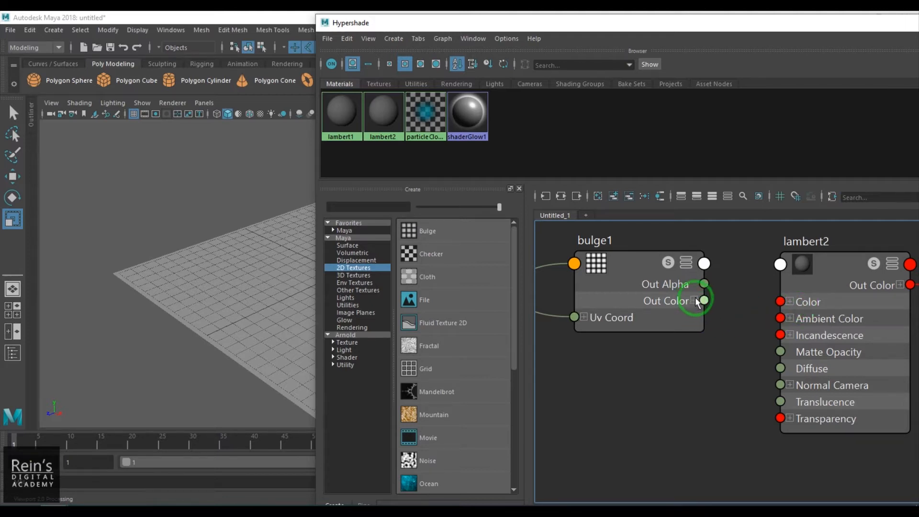
# Connect the bulge node's Out Color to the Lambert node's Color input and delete the connection again.
pyautogui.moveTo(704, 300); pyautogui.dragTo(780, 304)
pyautogui.moveTo(755, 336); pyautogui.dragTo(755, 337)
pyautogui.press('Delete')
# Select the new Lambert material, remove the Hypershade's Material Viewer and Property Editor, and narrow the window to uncover the Attribute Editor.
pyautogui.click(819, 268)
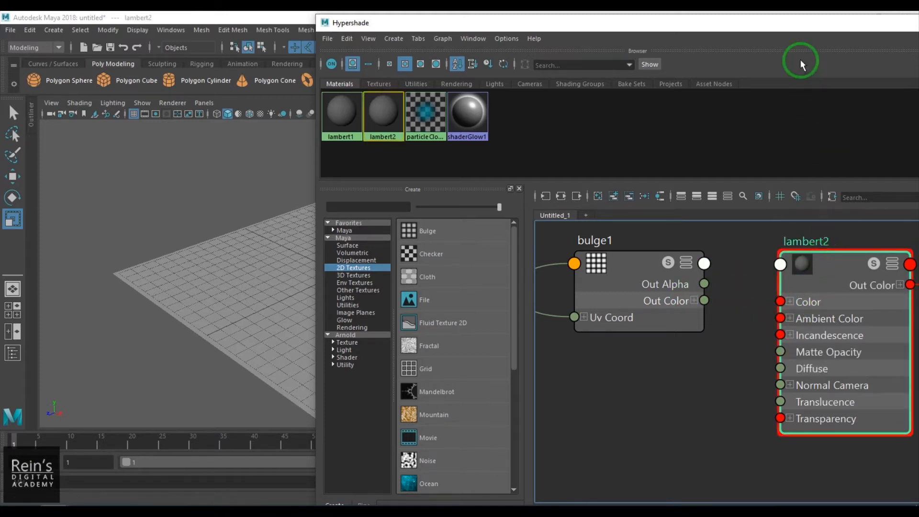
pyautogui.moveTo(820, 28); pyautogui.dragTo(349, 67)
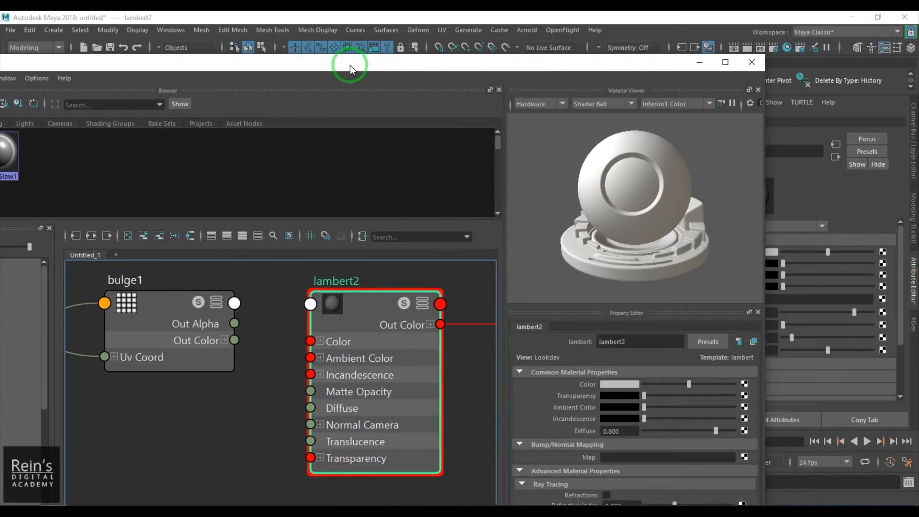
pyautogui.moveTo(620, 62); pyautogui.dragTo(450, 60)
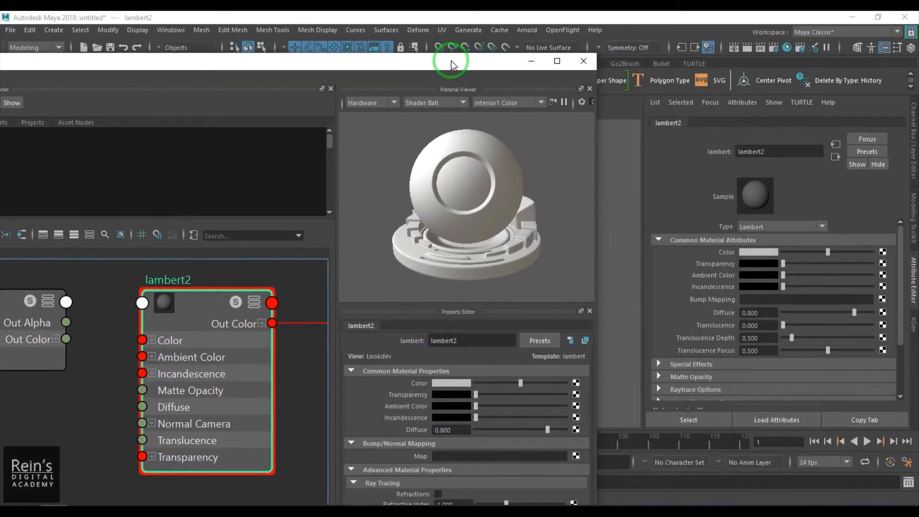
pyautogui.click(589, 88)
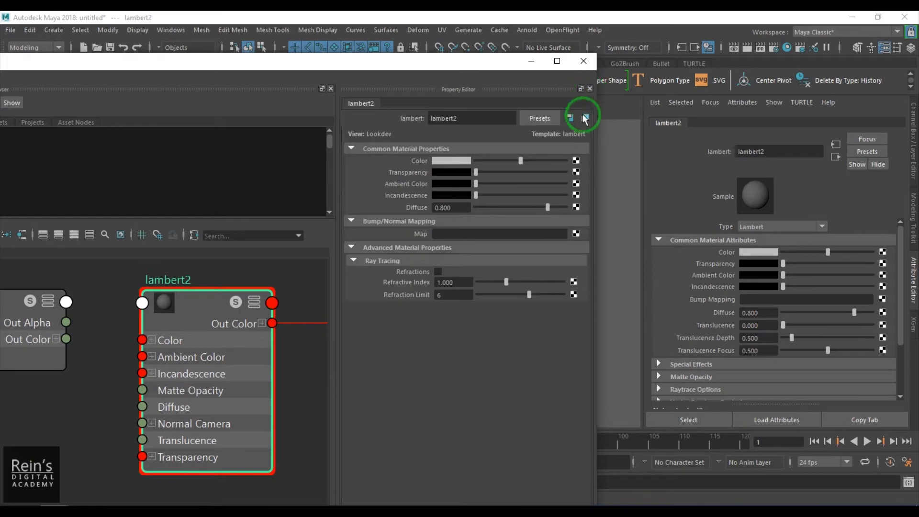
pyautogui.click(590, 89)
pyautogui.moveTo(598, 238); pyautogui.dragTo(422, 251)
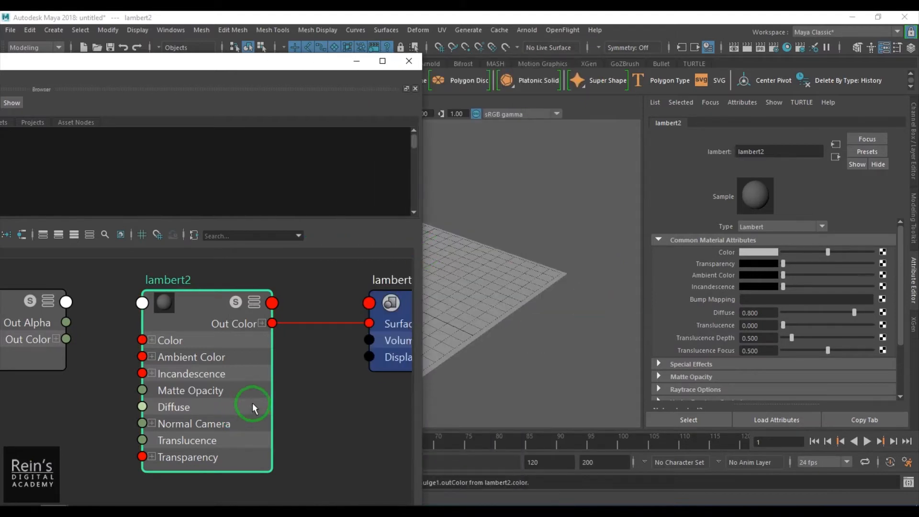
# Try to assign the bulge texture to the Lambert's Diffuse attribute and dismiss the Connection Editor without making a connection.
pyautogui.keyDown('alt'); pyautogui.moveTo(371, 386); pyautogui.dragTo(401, 358, button='middle'); pyautogui.keyUp('alt')
pyautogui.keyDown('alt'); pyautogui.moveTo(492, 367); pyautogui.dragTo(447, 369, button='middle'); pyautogui.keyUp('alt')
pyautogui.keyDown('alt'); pyautogui.moveTo(259, 393); pyautogui.dragTo(310, 399, button='middle'); pyautogui.keyUp('alt')
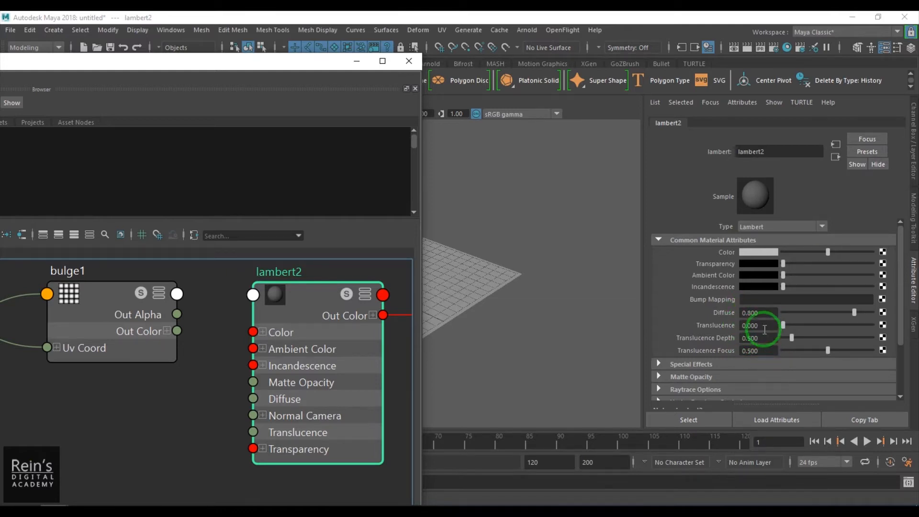
pyautogui.moveTo(764, 314); pyautogui.dragTo(738, 316)
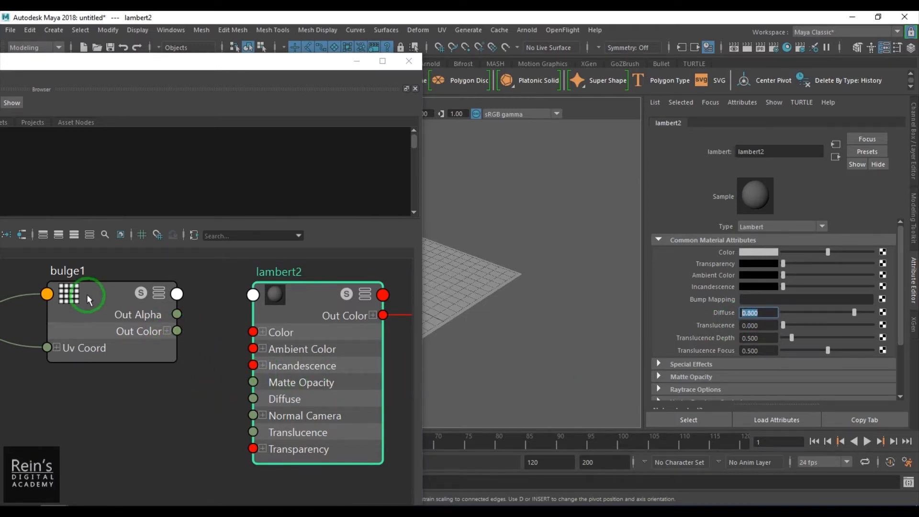
pyautogui.moveTo(622, 349); pyautogui.dragTo(703, 314, button='middle')
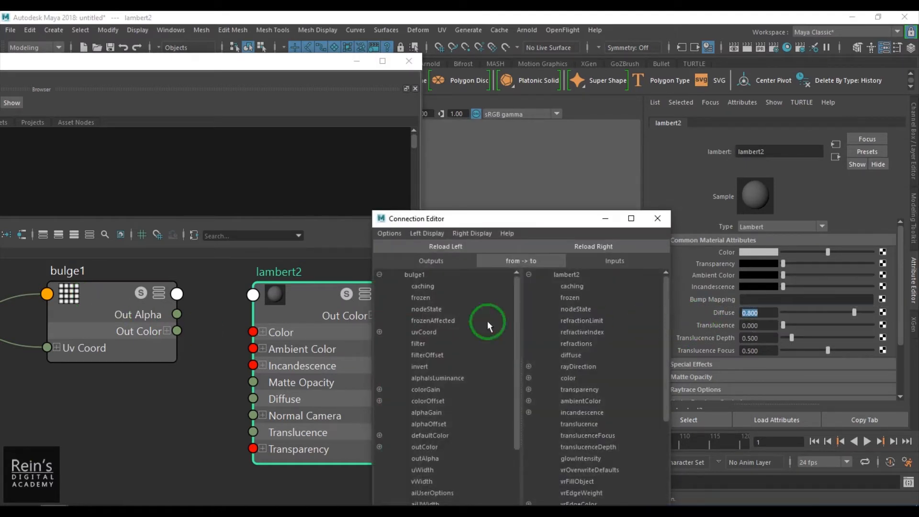
pyautogui.moveTo(517, 221); pyautogui.dragTo(470, 112)
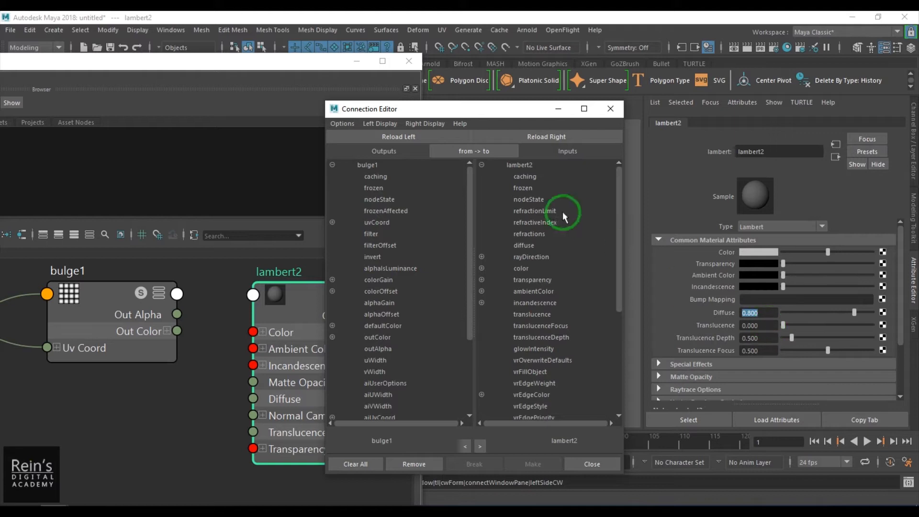
pyautogui.moveTo(389, 109); pyautogui.dragTo(392, 140)
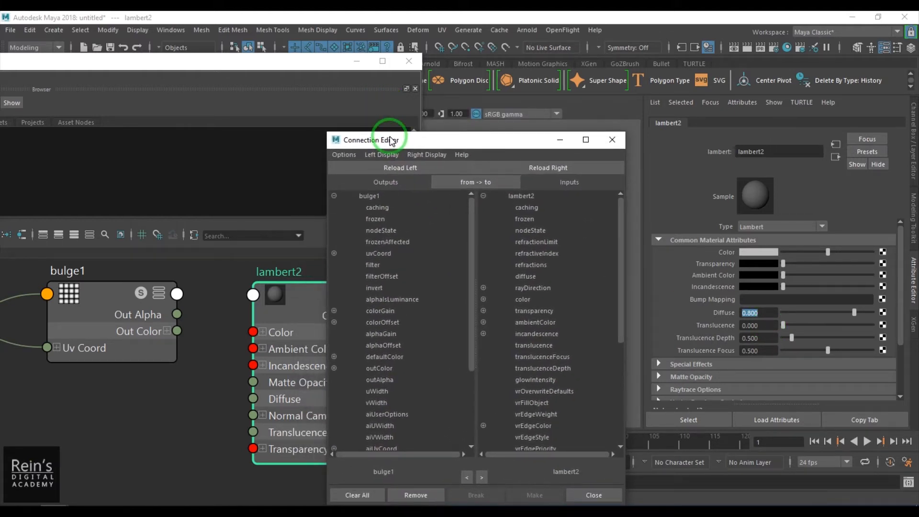
pyautogui.moveTo(392, 140); pyautogui.dragTo(383, 137)
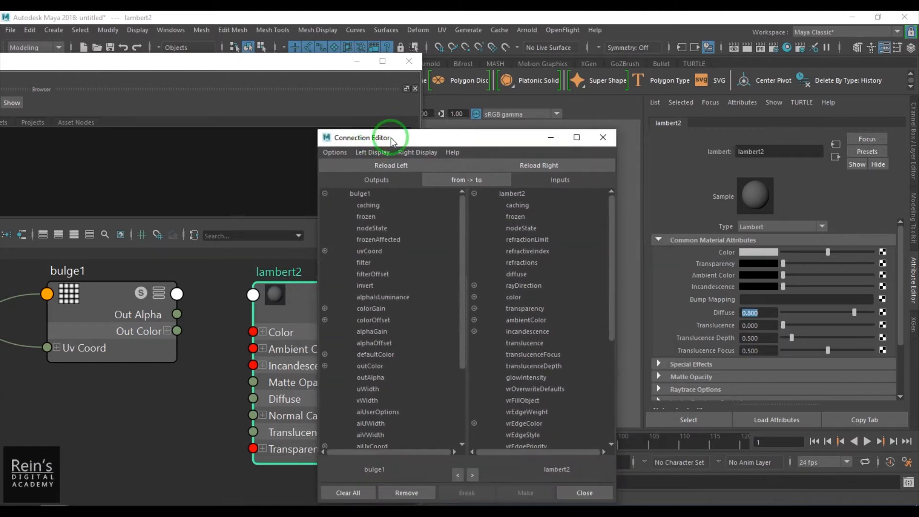
pyautogui.click(603, 137)
# Assign the bulge texture to Color in the Lambert's attributes and break that connection in the node graph.
pyautogui.moveTo(107, 288); pyautogui.dragTo(725, 257, button='middle')
pyautogui.moveTo(83, 296); pyautogui.dragTo(90, 291, button='middle')
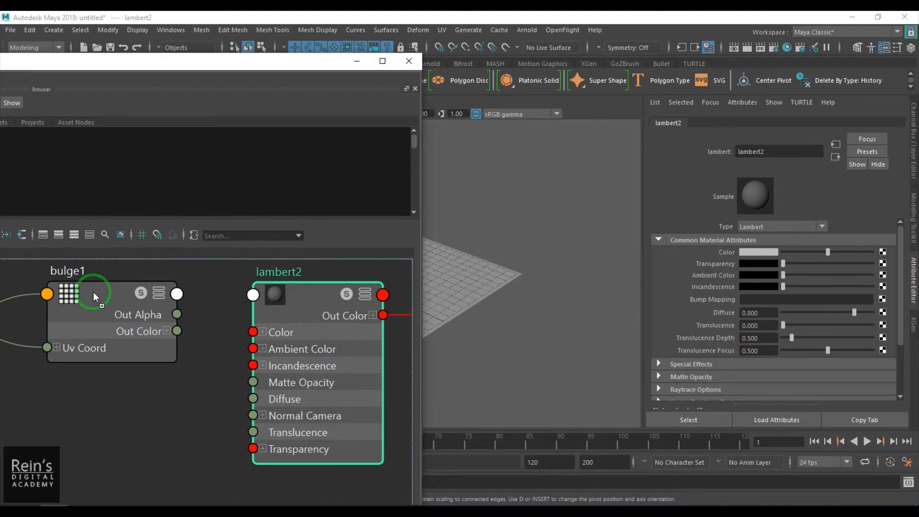
pyautogui.moveTo(630, 277); pyautogui.dragTo(728, 252, button='middle')
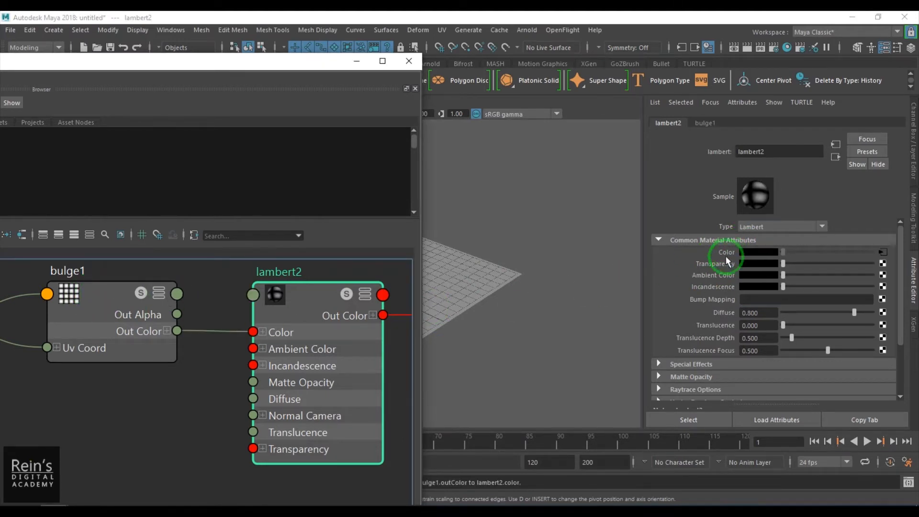
pyautogui.moveTo(117, 328); pyautogui.dragTo(63, 332)
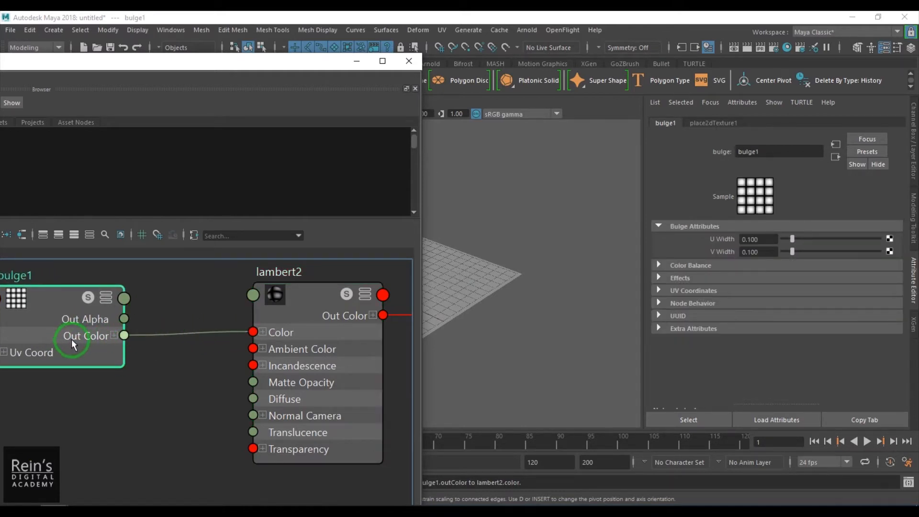
pyautogui.click(194, 369)
pyautogui.press('Delete')
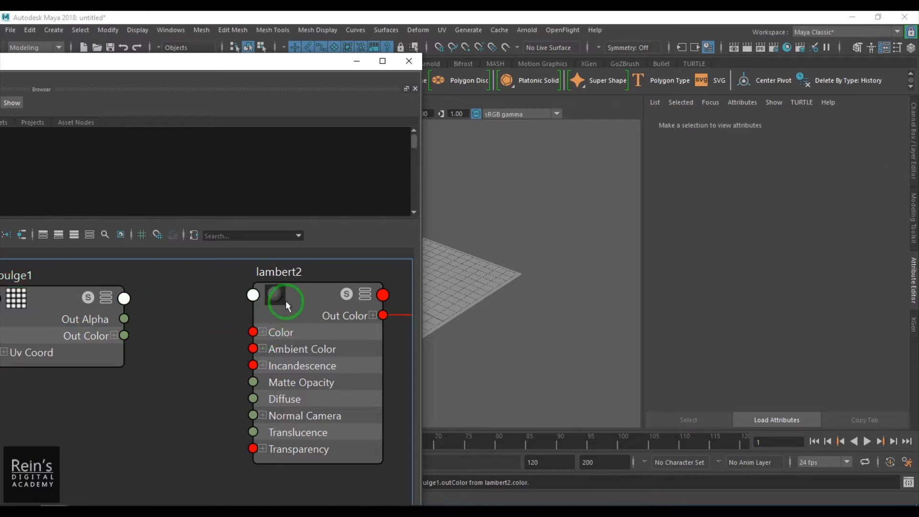
# Assign the bulge texture to the Lambert material's Bump Mapping attribute.
pyautogui.click(287, 297)
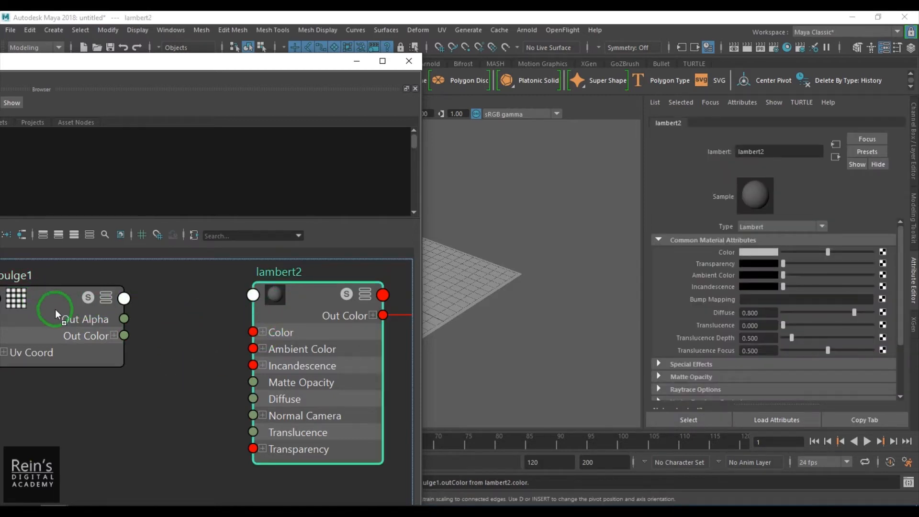
pyautogui.moveTo(588, 332); pyautogui.dragTo(721, 300, button='middle')
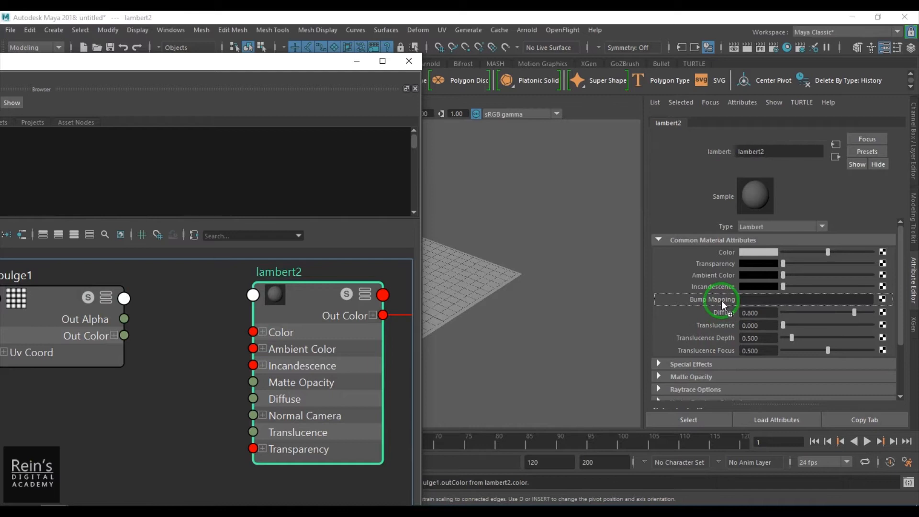
pyautogui.scroll(-5, 137, 433)
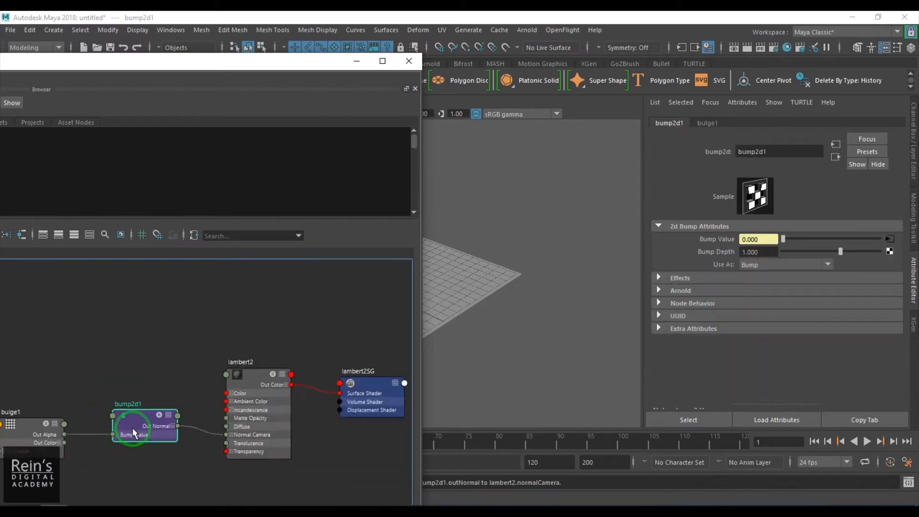
# Examine how the bulge texture's Out Alpha passes through the 2D bump node into the Lambert's Normal Camera input.
pyautogui.keyDown('alt'); pyautogui.moveTo(215, 434); pyautogui.dragTo(279, 404, button='middle'); pyautogui.keyUp('alt')
pyautogui.scroll(3, 279, 405)
pyautogui.keyDown('alt'); pyautogui.moveTo(95, 432); pyautogui.dragTo(326, 376, button='middle'); pyautogui.keyUp('alt')
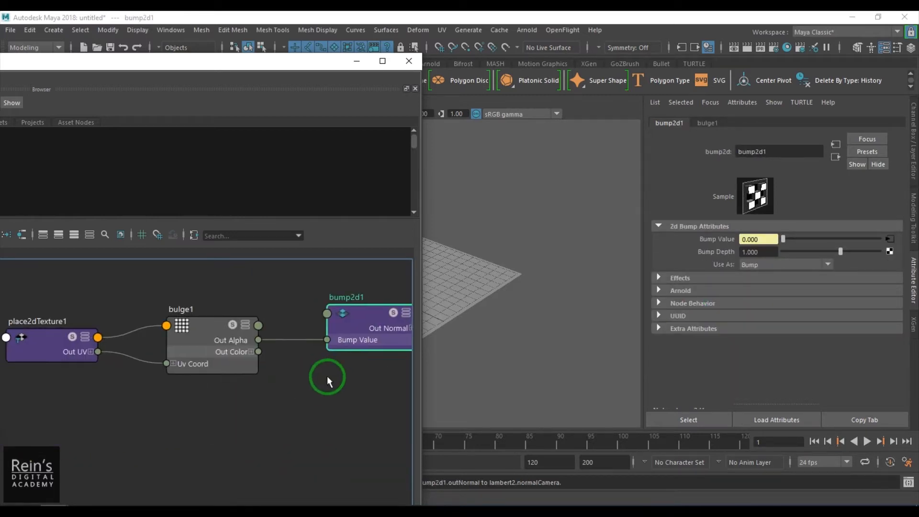
pyautogui.scroll(2, 327, 375)
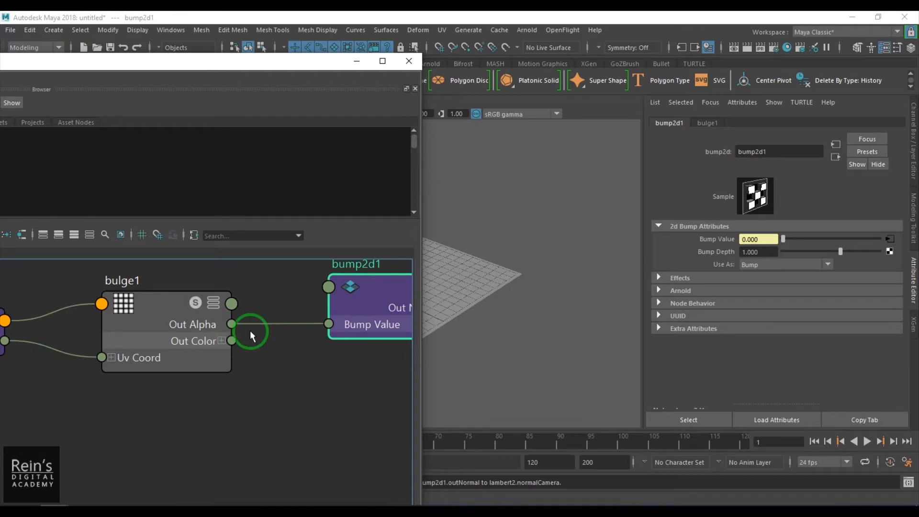
pyautogui.keyDown('alt'); pyautogui.moveTo(249, 362); pyautogui.dragTo(148, 391, button='middle'); pyautogui.keyUp('alt')
pyautogui.moveTo(237, 395)
pyautogui.keyDown('alt'); pyautogui.mouseDown(button='middle')
pyautogui.moveTo(162, 398)
pyautogui.moveTo(176, 399)
pyautogui.mouseUp(button='middle'); pyautogui.keyUp('alt')
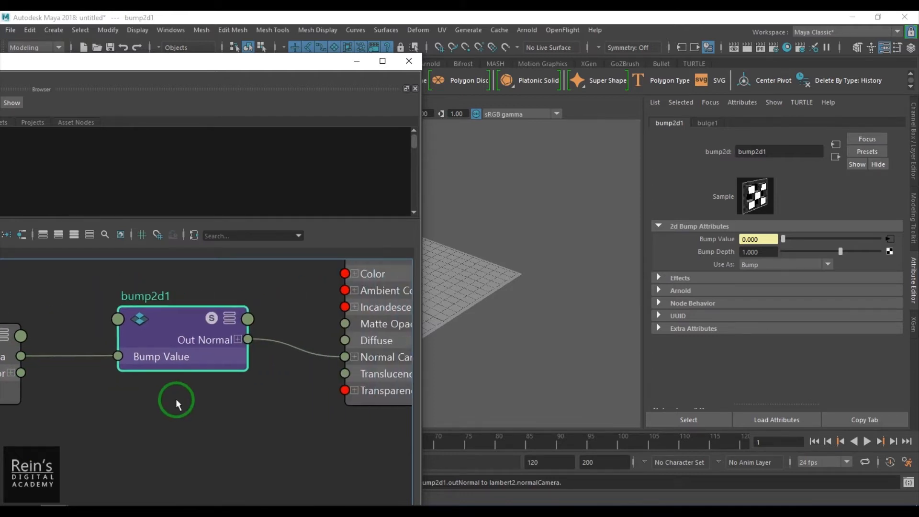
pyautogui.moveTo(273, 379)
pyautogui.keyDown('alt'); pyautogui.mouseDown(button='middle')
pyautogui.moveTo(191, 395)
pyautogui.moveTo(262, 394)
pyautogui.mouseUp(button='middle'); pyautogui.keyUp('alt')
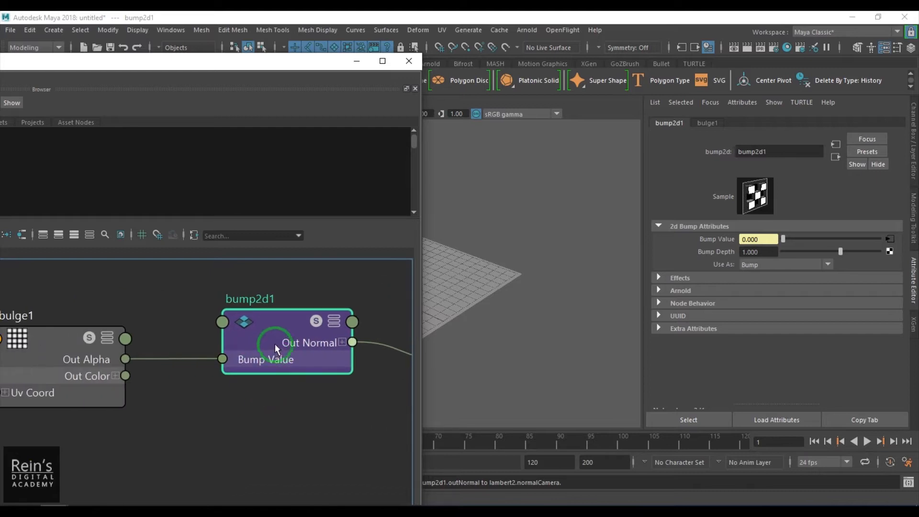
# Delete the 2D bump node and move the bulge texture node closer to the Lambert node in the graph.
pyautogui.press('Delete')
pyautogui.scroll(-2, 244, 357)
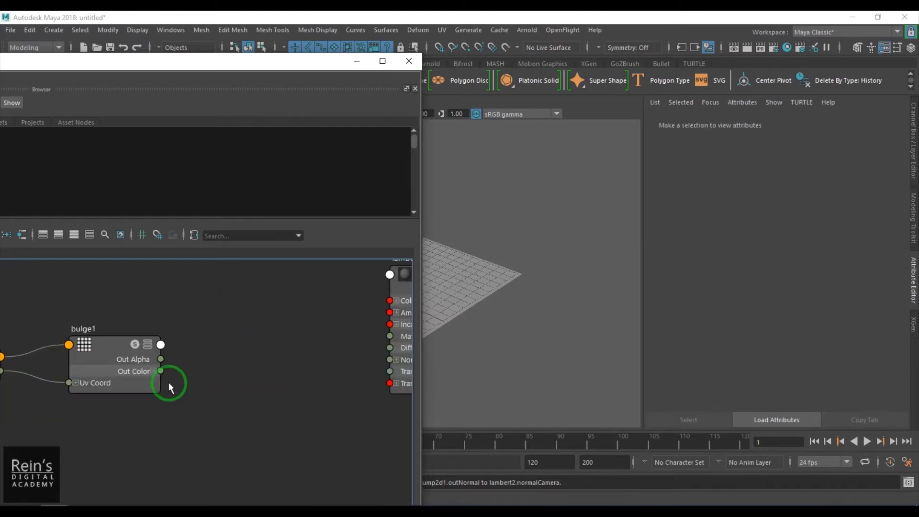
pyautogui.scroll(-2, 173, 385)
pyautogui.moveTo(19, 328); pyautogui.dragTo(209, 345)
pyautogui.keyDown('alt'); pyautogui.moveTo(245, 403); pyautogui.dragTo(157, 406, button='middle'); pyautogui.keyUp('alt')
pyautogui.keyDown('alt'); pyautogui.moveTo(157, 407); pyautogui.dragTo(254, 424, button='right'); pyautogui.keyUp('alt')
# Connect the bulge texture's outAlpha to the Lambert's diffuse through the Connection Editor and break that connection again.
pyautogui.click(302, 283)
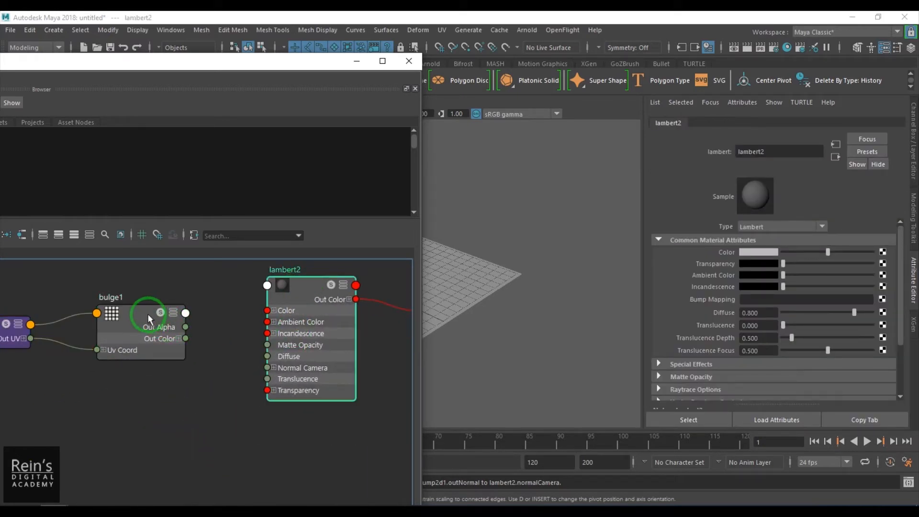
pyautogui.moveTo(211, 329); pyautogui.dragTo(685, 325, button='middle')
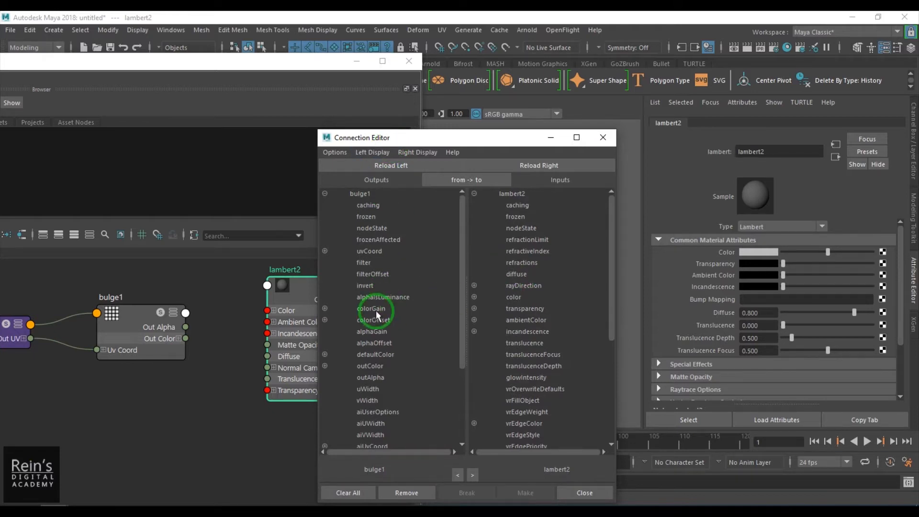
pyautogui.click(371, 377)
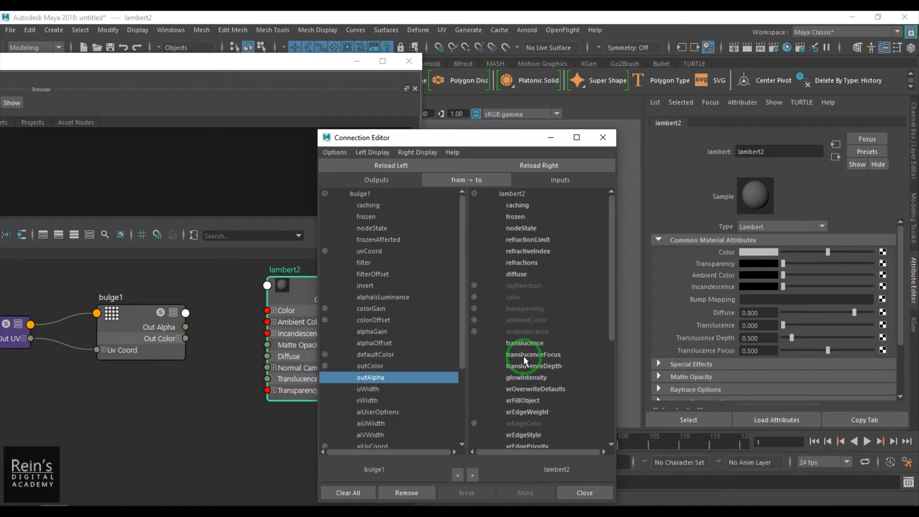
pyautogui.scroll(-5, 523, 353)
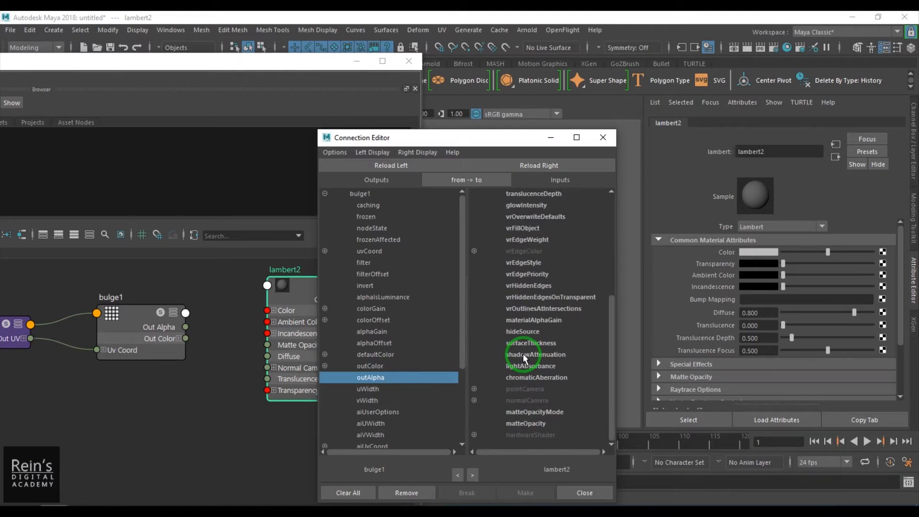
pyautogui.scroll(3, 523, 353)
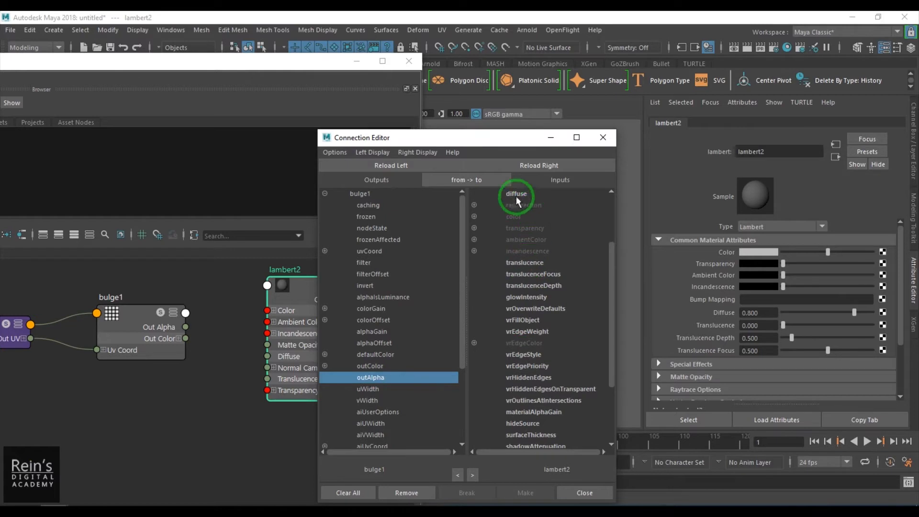
pyautogui.click(515, 195)
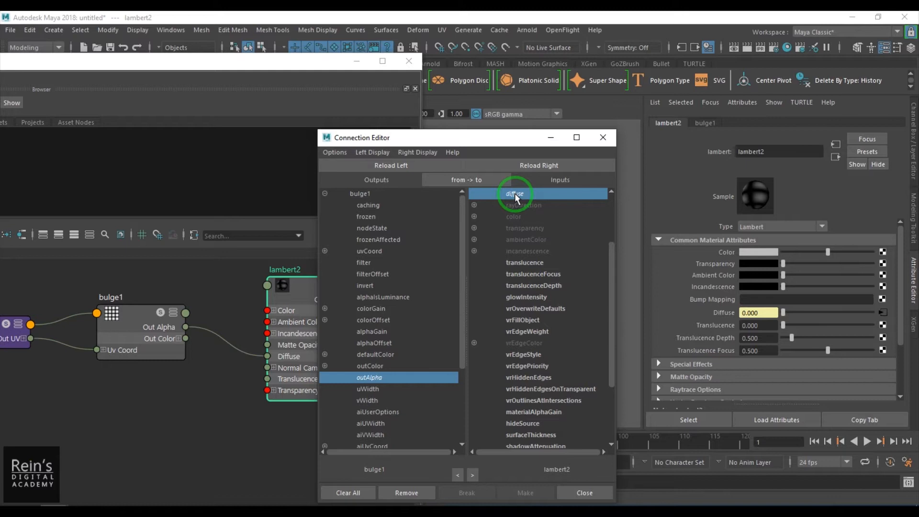
pyautogui.click(514, 193)
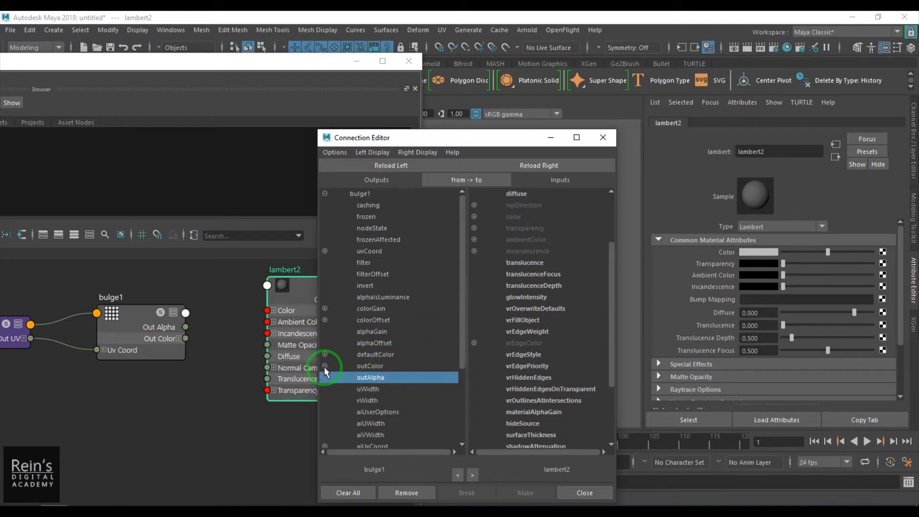
# Connect the bulge texture's outColorR, outColorG and outColorB one at a time to the Lambert's diffuse, breaking each connection after making it.
pyautogui.click(325, 366)
pyautogui.click(386, 378)
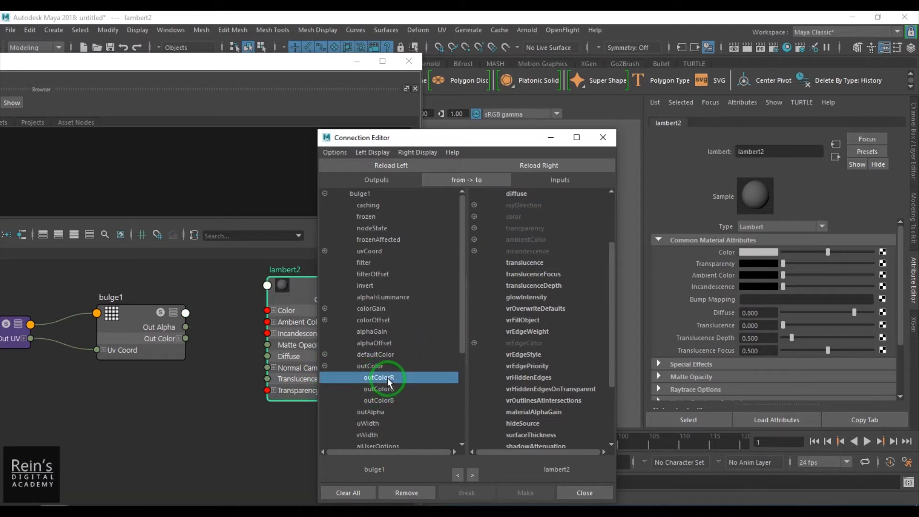
pyautogui.click(516, 194)
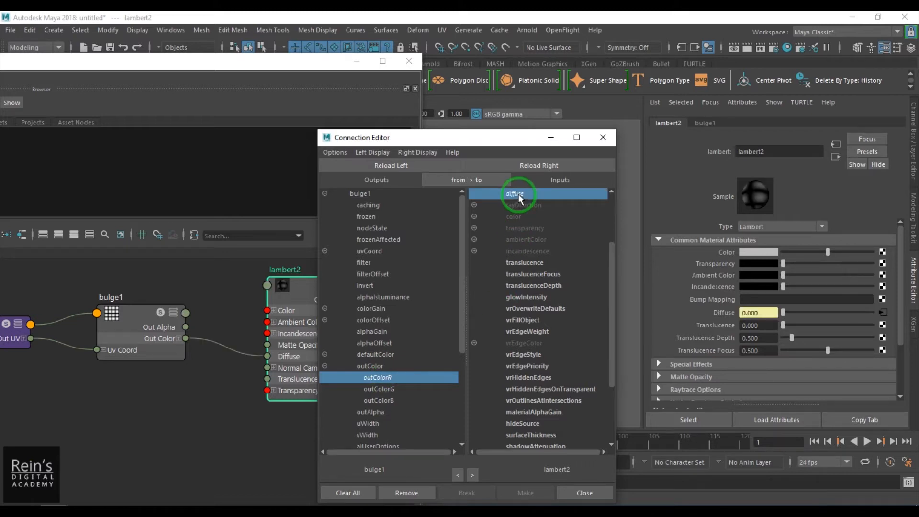
pyautogui.click(519, 195)
pyautogui.click(391, 389)
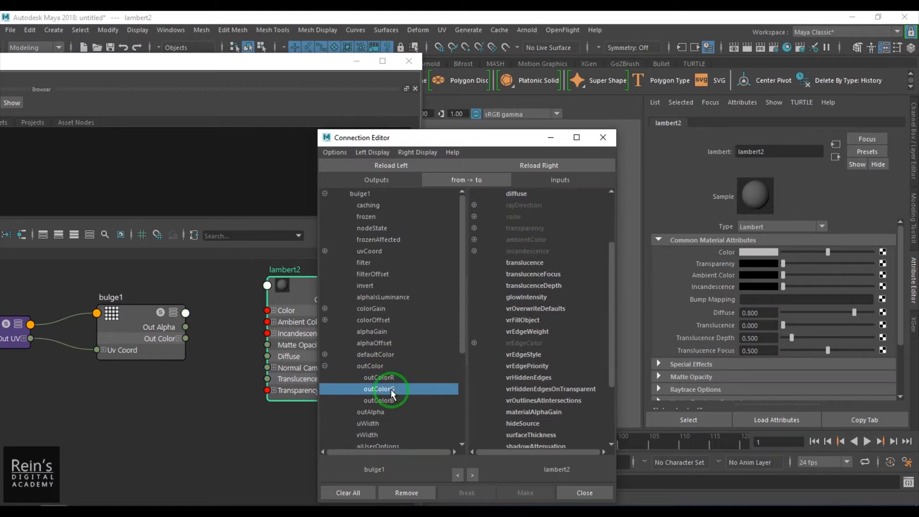
pyautogui.click(517, 194)
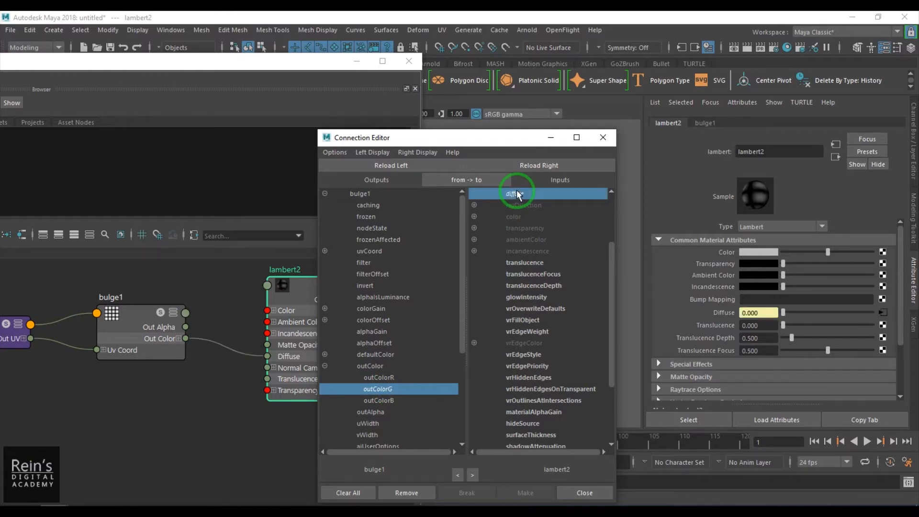
pyautogui.click(517, 194)
pyautogui.click(383, 400)
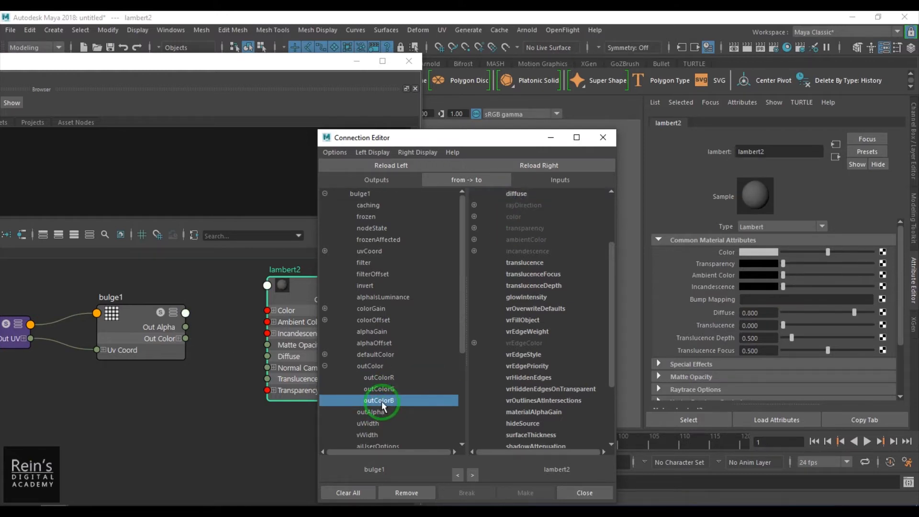
pyautogui.click(534, 193)
pyautogui.click(534, 193)
# Reconnect the bulge texture's outAlpha to the Lambert's diffuse and compare it with the collapsed and expanded outColor entry.
pyautogui.scroll(-3, 378, 354)
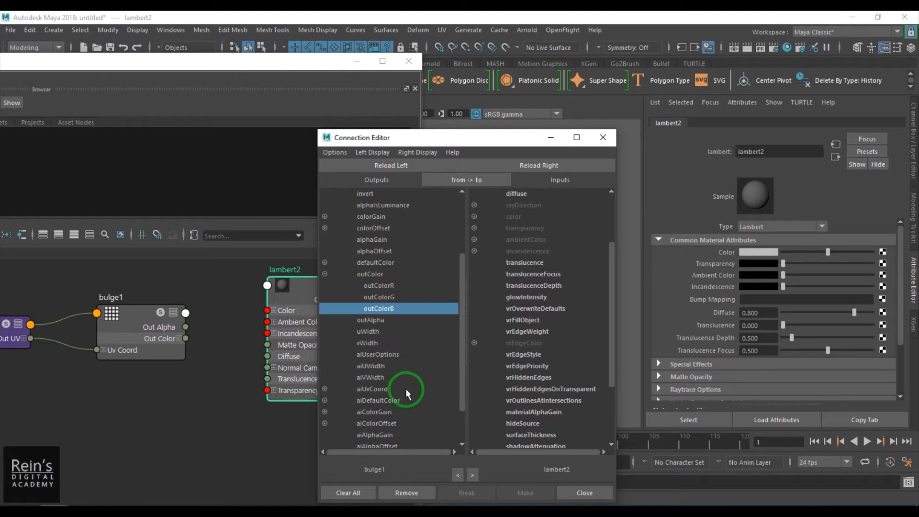
pyautogui.click(346, 320)
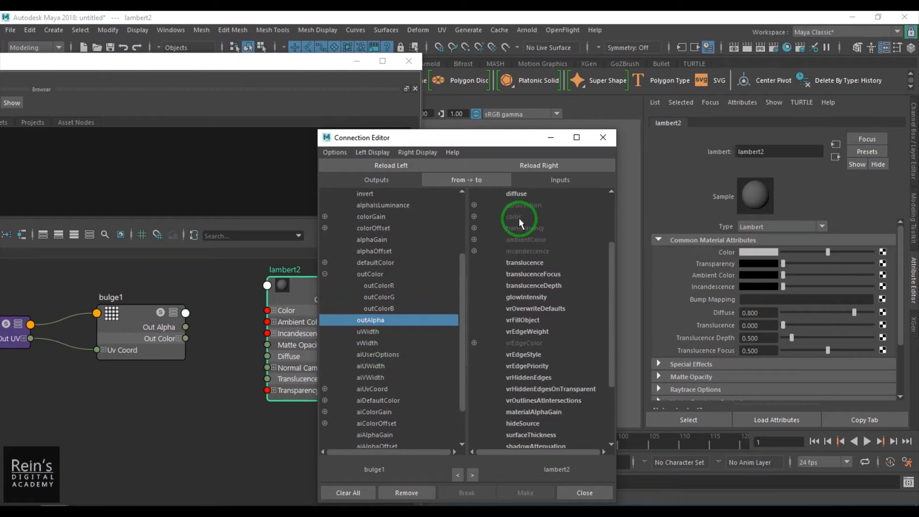
pyautogui.click(520, 194)
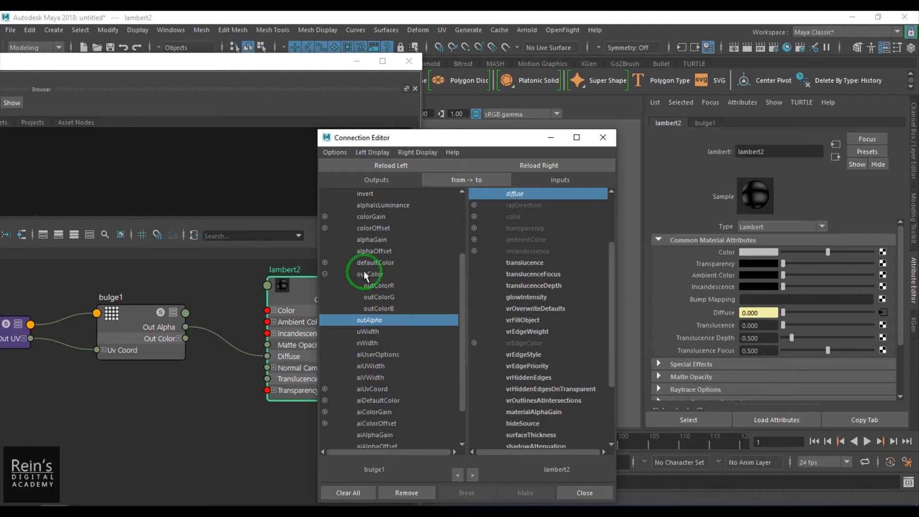
pyautogui.click(324, 273)
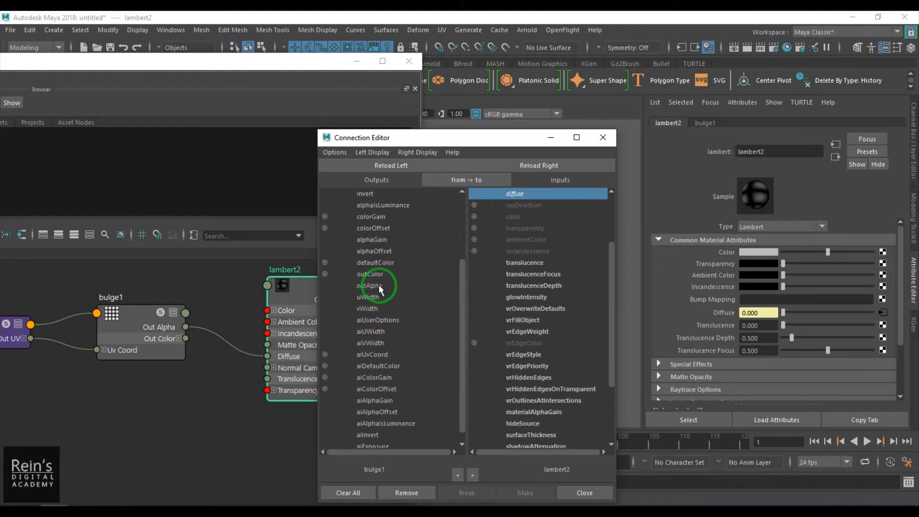
pyautogui.click(325, 273)
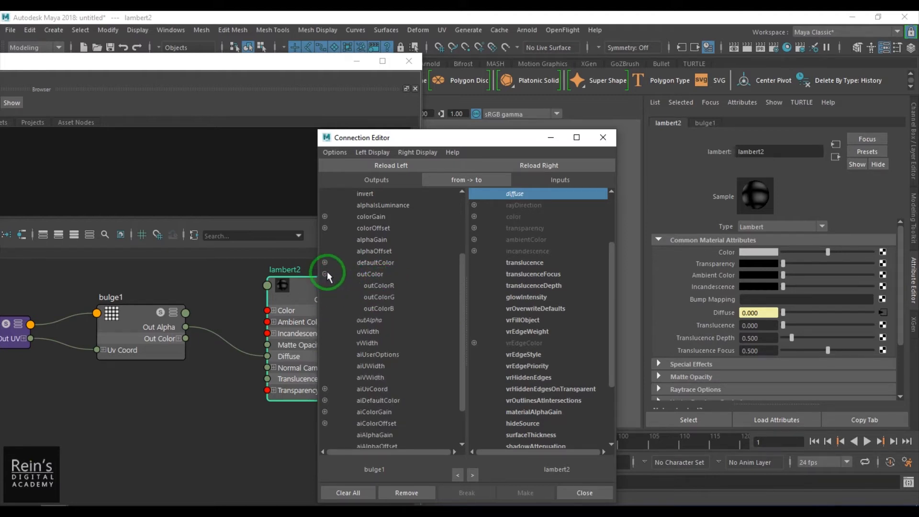
# Check each outColor channel, break the outAlpha to diffuse connection and close the Connection Editor.
pyautogui.click(384, 283)
pyautogui.click(384, 293)
pyautogui.click(387, 304)
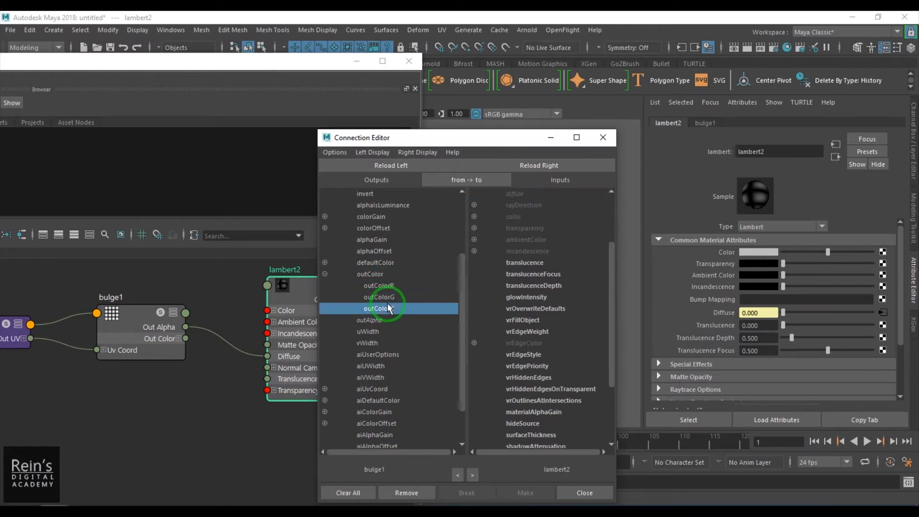
pyautogui.click(385, 320)
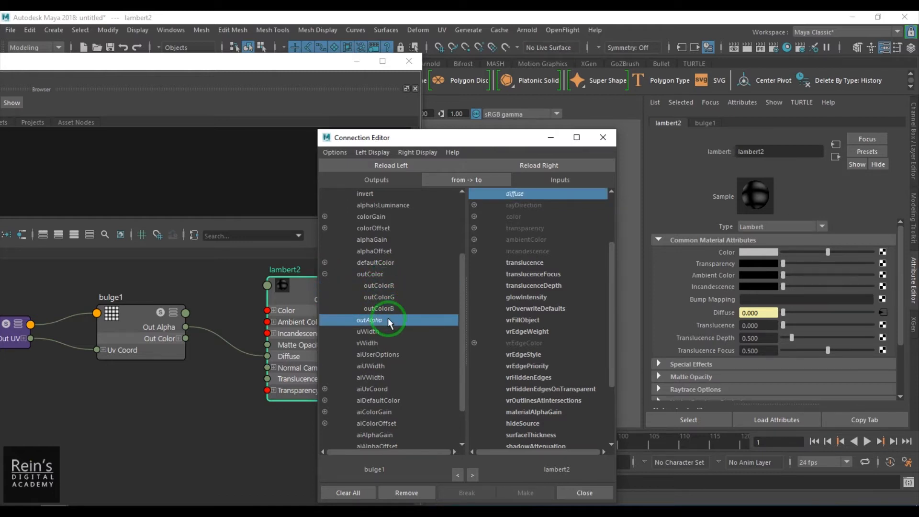
pyautogui.click(521, 194)
pyautogui.click(602, 138)
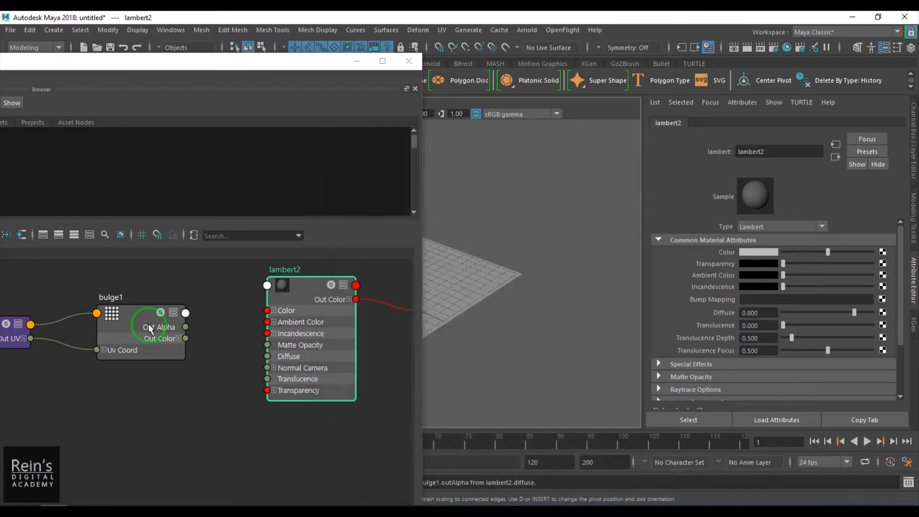
# Connect the bulge texture's Out Color to the Lambert's Color in the node graph and minimize the Hypershade.
pyautogui.click(293, 294)
pyautogui.moveTo(181, 345); pyautogui.dragTo(271, 312)
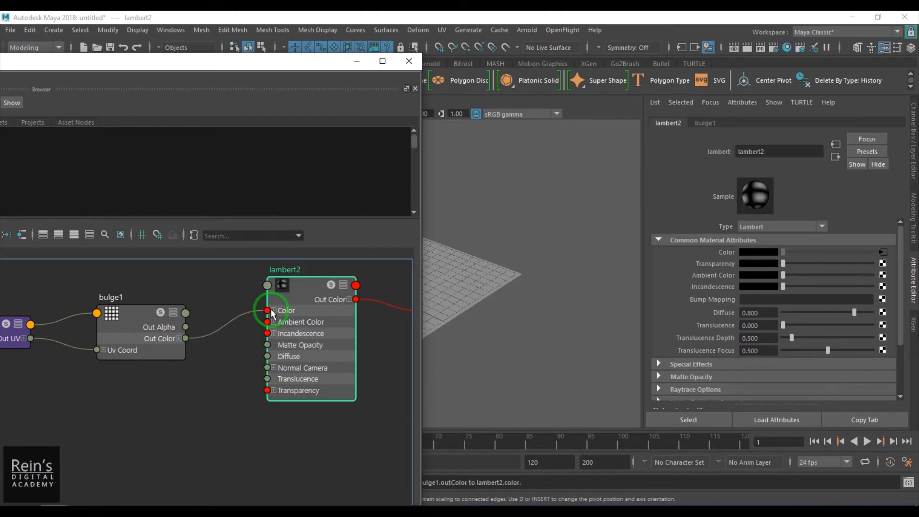
pyautogui.click(357, 67)
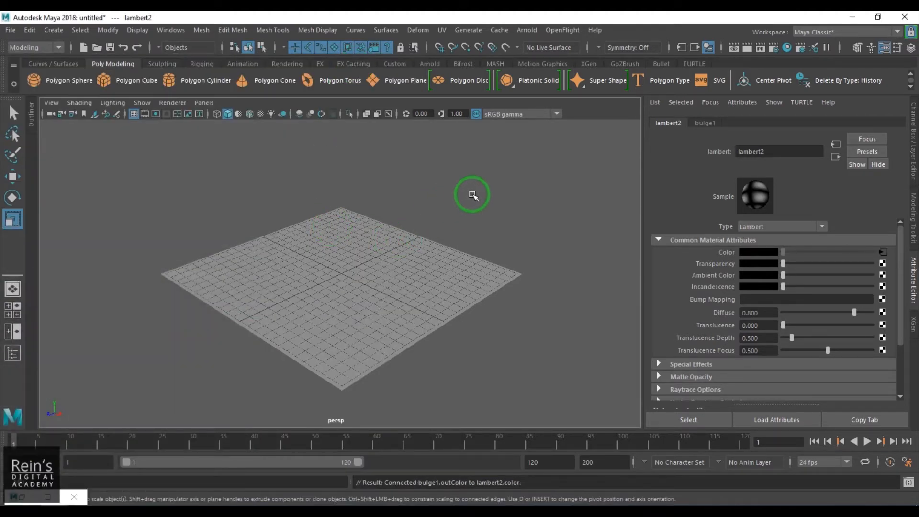
# Turn on textured display in the perspective view and hide the grid to show the bulge pattern on the plane.
pyautogui.click(476, 191)
pyautogui.press('6')
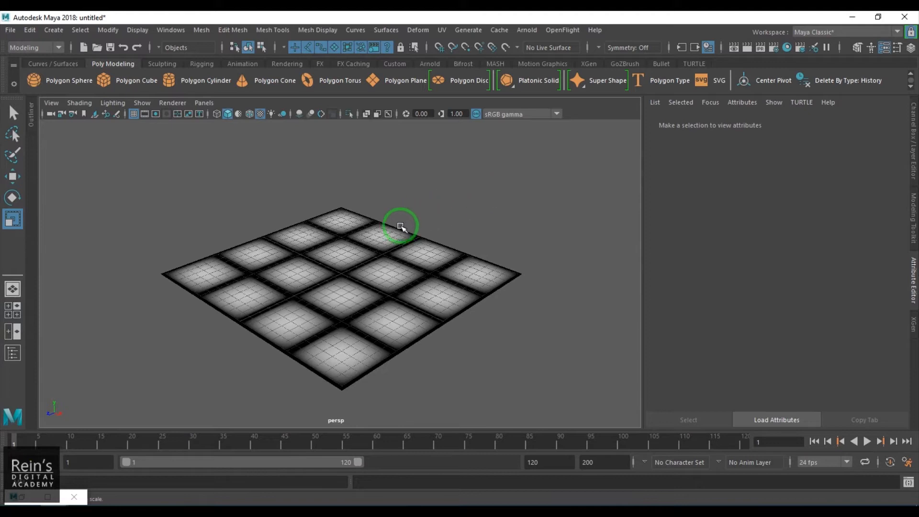
pyautogui.keyDown('alt'); pyautogui.moveTo(343, 273); pyautogui.dragTo(335, 301); pyautogui.keyUp('alt')
pyautogui.scroll(1, 294, 247)
pyautogui.click(133, 114)
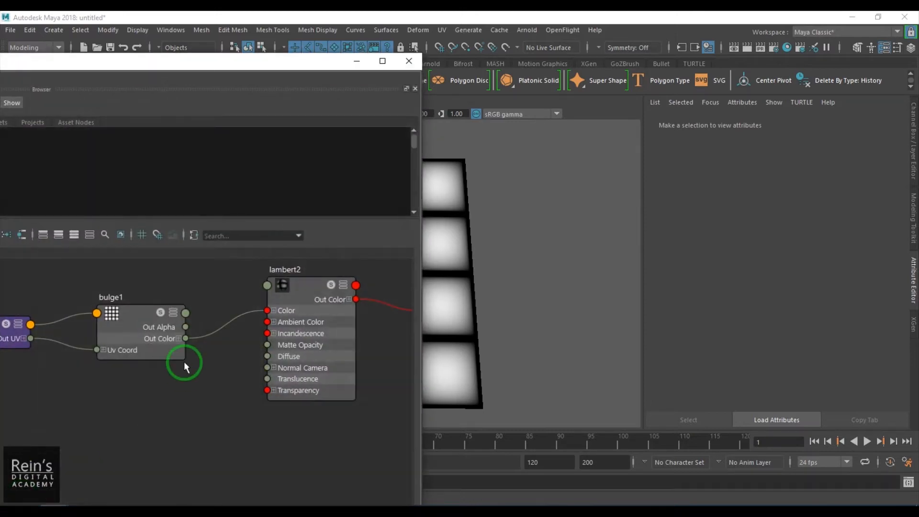
# Inspect the bulge texture's U Width and V Width attributes alongside its pattern on the plane.
pyautogui.click(128, 318)
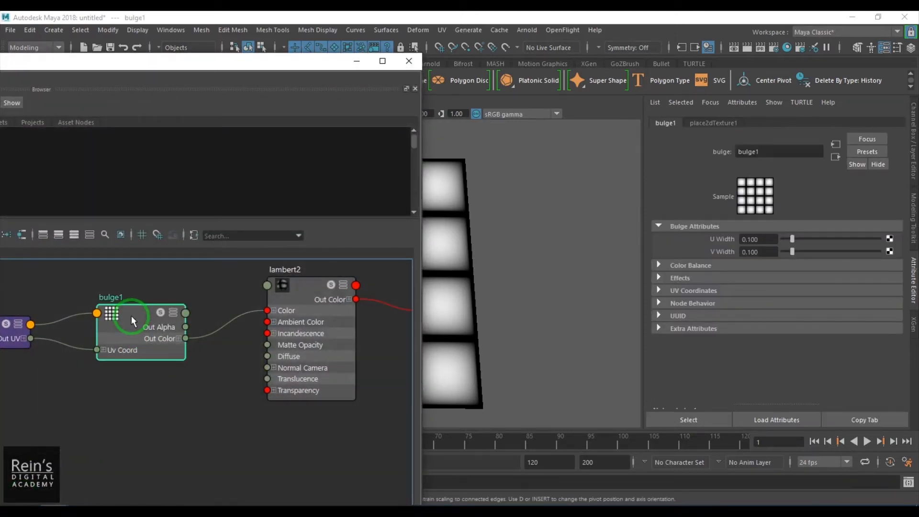
pyautogui.click(358, 61)
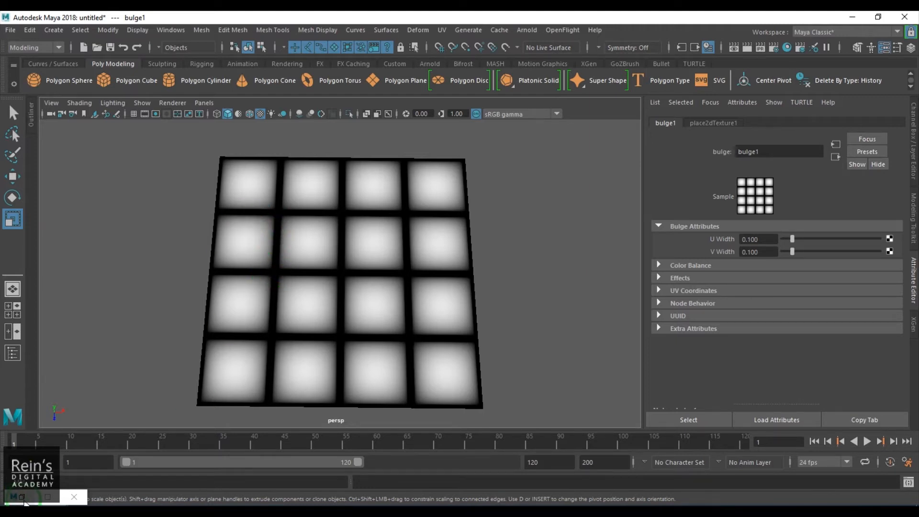
pyautogui.click(23, 499)
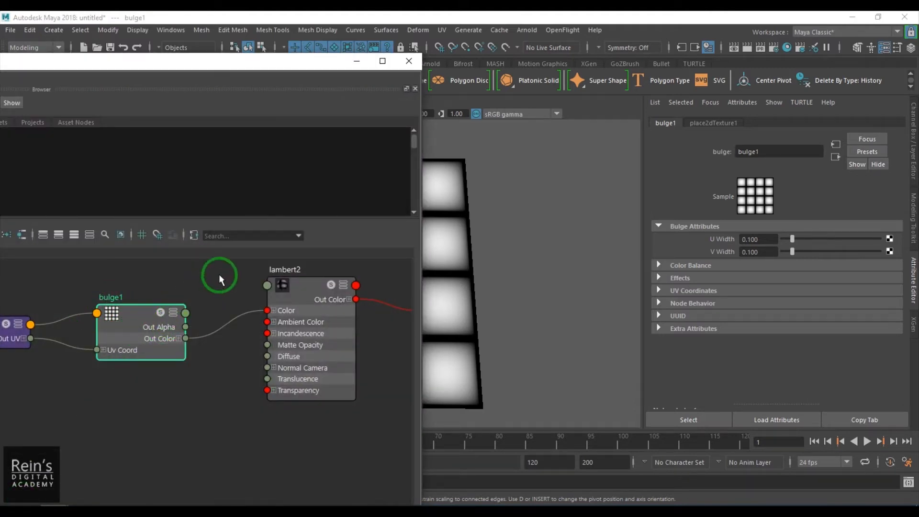
# Break the bulge texture's connection to the Lambert's Color and assign the texture to Bump Mapping instead.
pyautogui.click(233, 361)
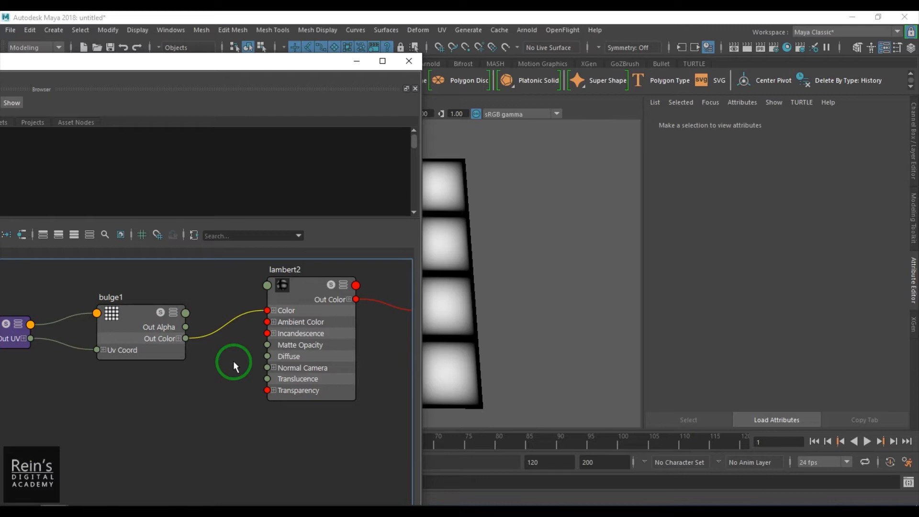
pyautogui.press('Delete')
pyautogui.click(289, 286)
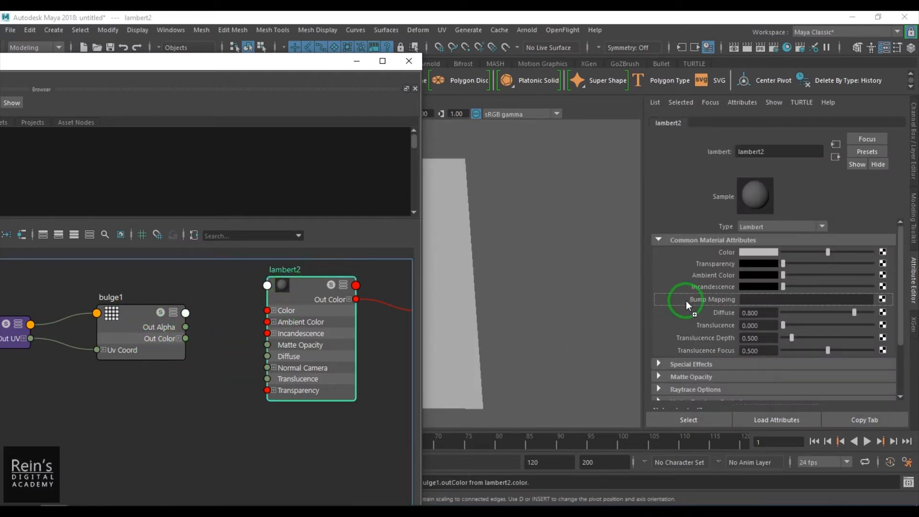
pyautogui.moveTo(686, 300); pyautogui.dragTo(689, 297, button='middle')
pyautogui.click(356, 61)
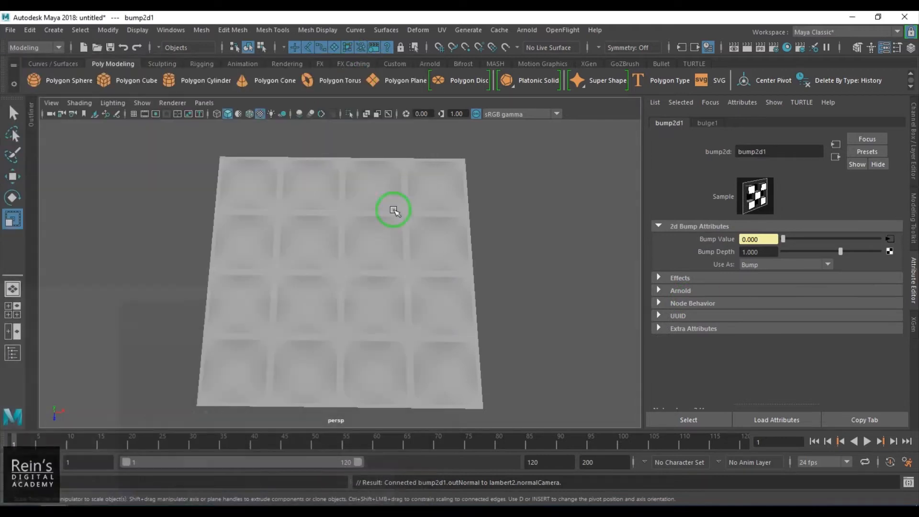
# Examine the bump shading on the plane from several angles and return to the 2D bump node in the graph.
pyautogui.keyDown('alt'); pyautogui.moveTo(287, 297); pyautogui.dragTo(238, 343); pyautogui.keyUp('alt')
pyautogui.scroll(3, 168, 355)
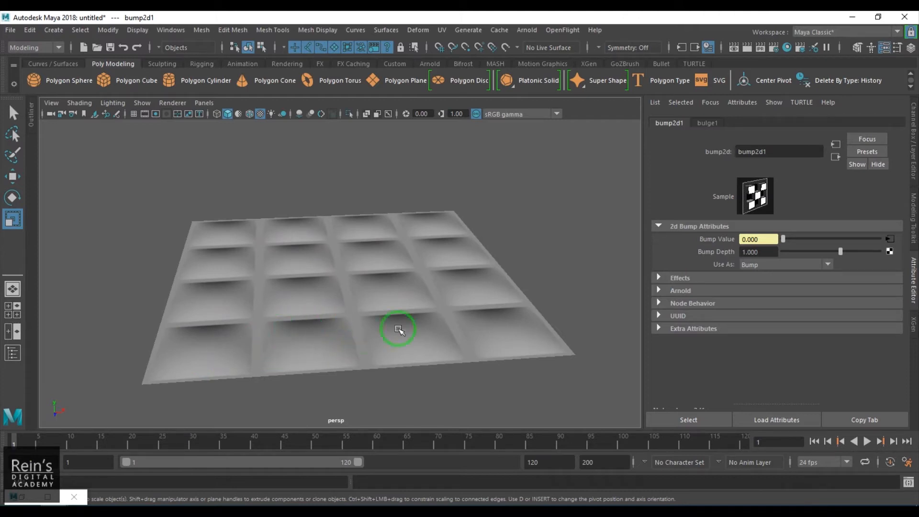
pyautogui.keyDown('alt'); pyautogui.moveTo(490, 343); pyautogui.dragTo(441, 359); pyautogui.keyUp('alt')
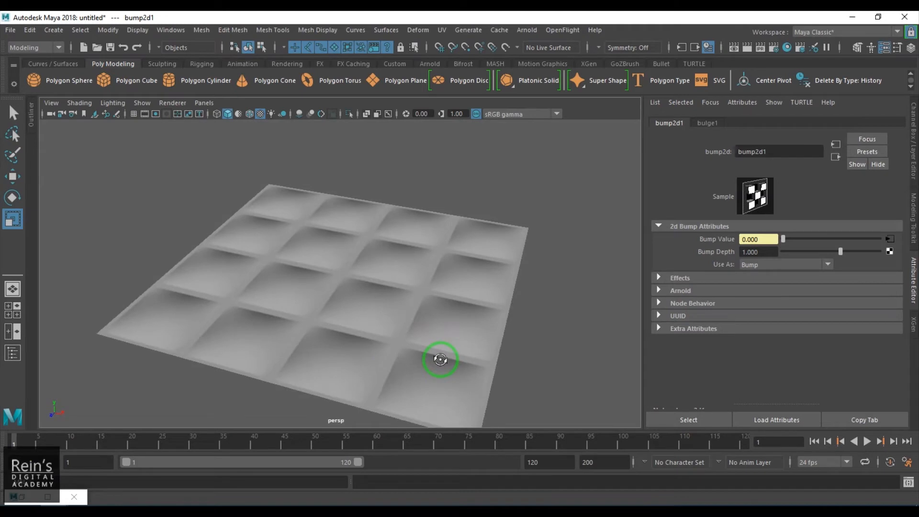
pyautogui.keyDown('alt'); pyautogui.moveTo(407, 323); pyautogui.dragTo(424, 351); pyautogui.keyUp('alt')
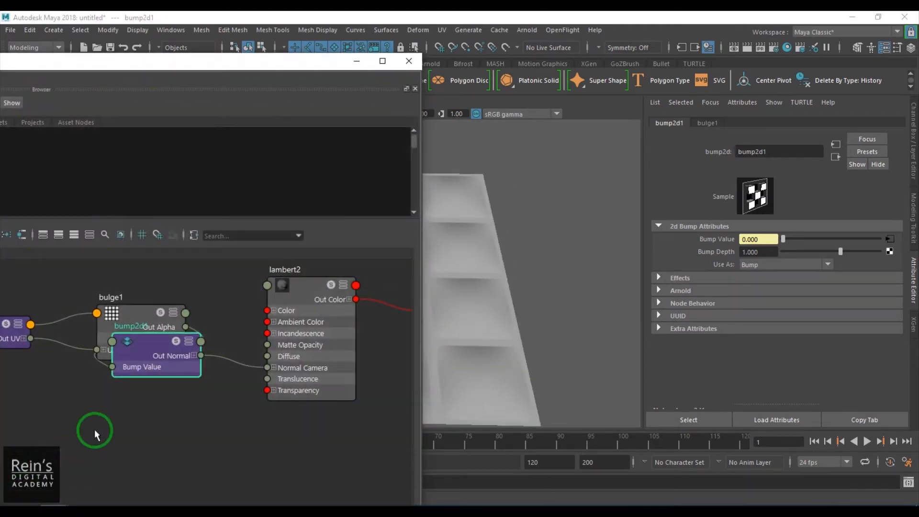
pyautogui.click(130, 369)
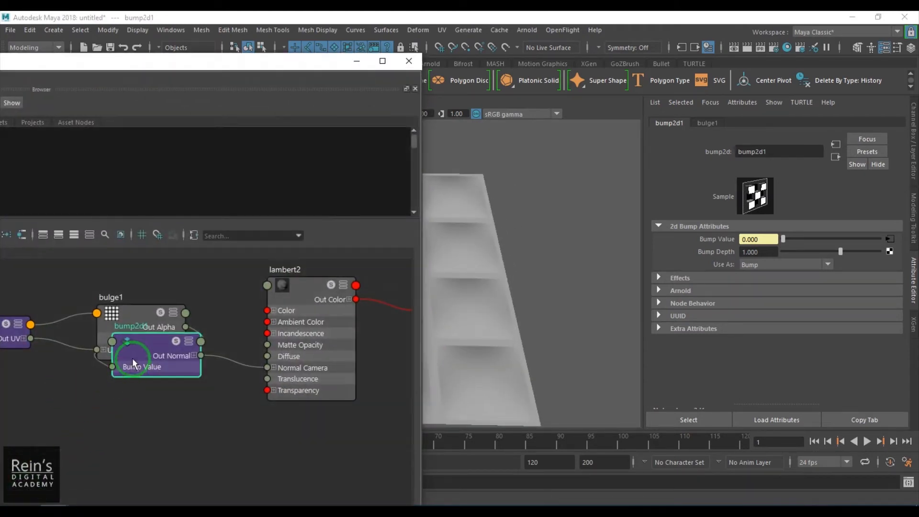
# Spread out the texture placement, bulge and bump nodes, show the bulge texture's attributes and minimize the Hypershade to reveal the plane.
pyautogui.moveTo(143, 353); pyautogui.dragTo(182, 392)
pyautogui.keyDown('alt'); pyautogui.moveTo(138, 362); pyautogui.dragTo(259, 364, button='middle'); pyautogui.keyUp('alt')
pyautogui.moveTo(101, 292); pyautogui.dragTo(106, 352)
pyautogui.moveTo(324, 406); pyautogui.dragTo(299, 359)
pyautogui.keyDown('alt'); pyautogui.moveTo(143, 347); pyautogui.dragTo(261, 356, button='middle'); pyautogui.keyUp('alt')
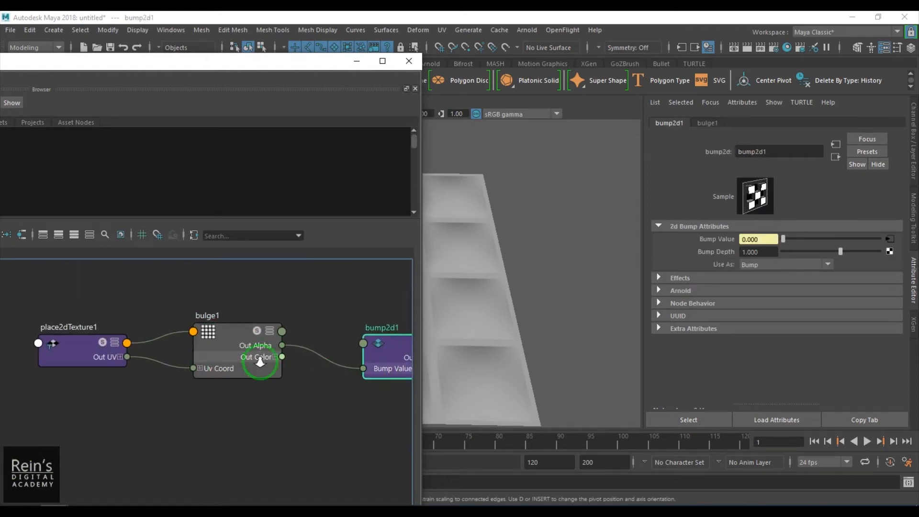
pyautogui.scroll(2, 262, 361)
pyautogui.click(197, 330)
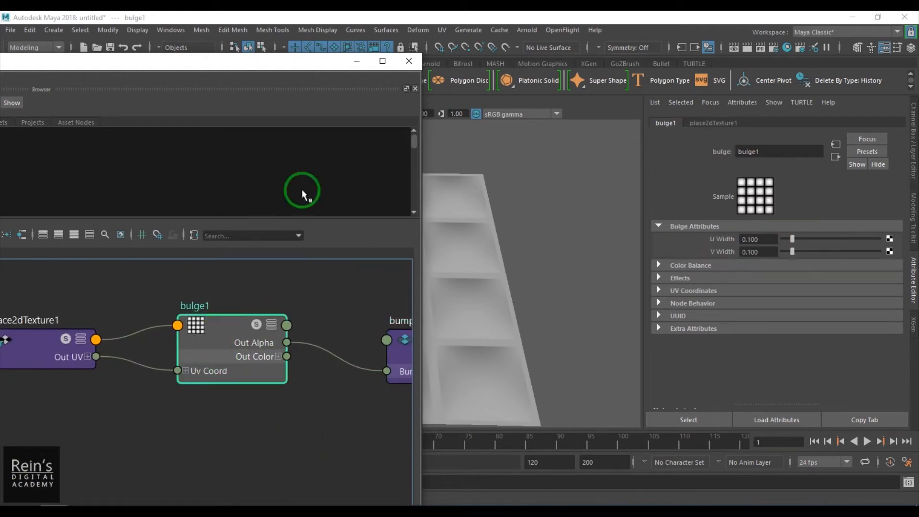
pyautogui.click(357, 68)
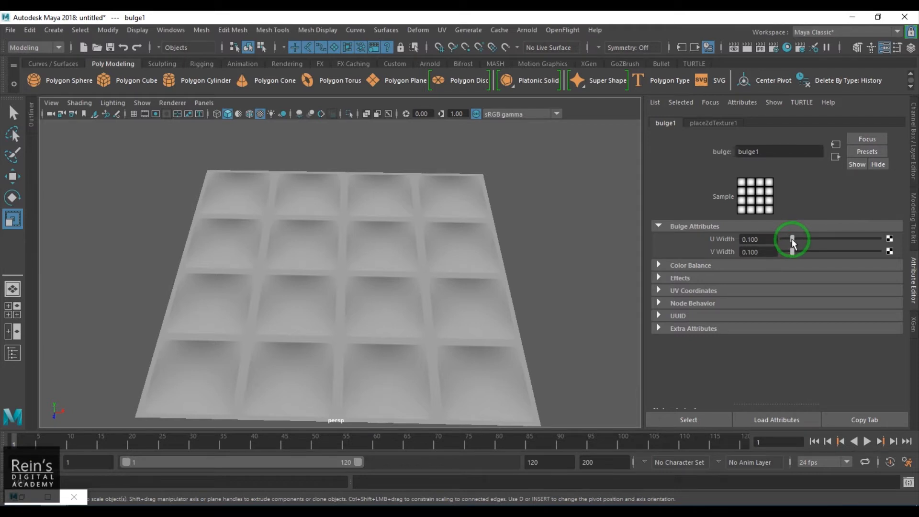
# Vary the bulge texture's U Width through 0.554 and 0.404 to 0.036, and set its V Width to 0.048.
pyautogui.moveTo(792, 241); pyautogui.dragTo(836, 243)
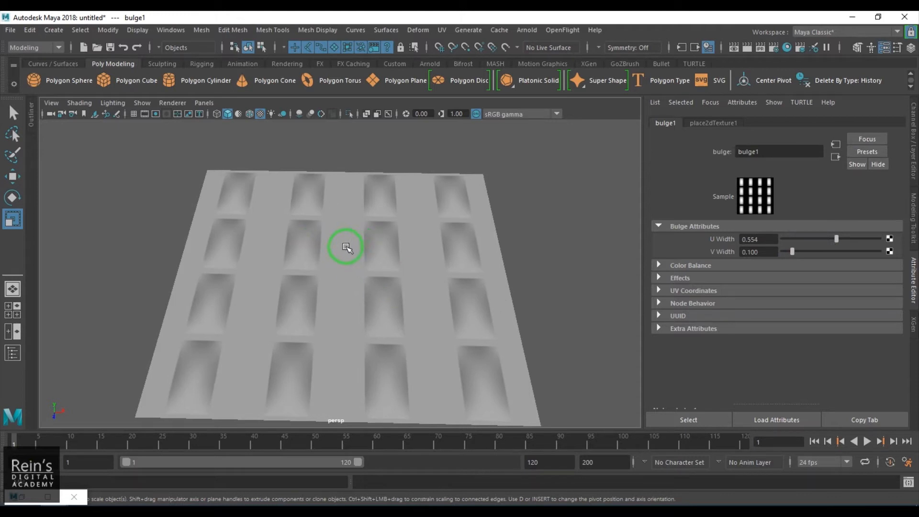
pyautogui.moveTo(835, 239); pyautogui.dragTo(821, 252)
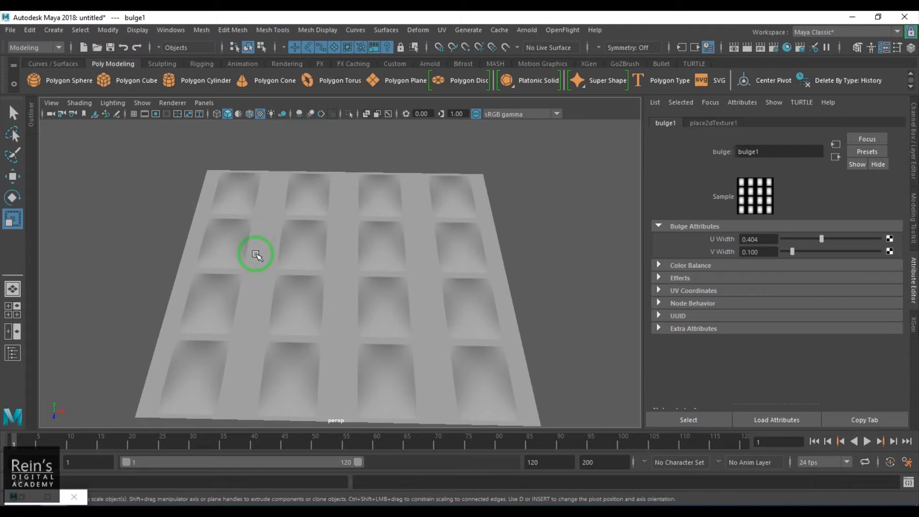
pyautogui.moveTo(820, 241); pyautogui.dragTo(787, 250)
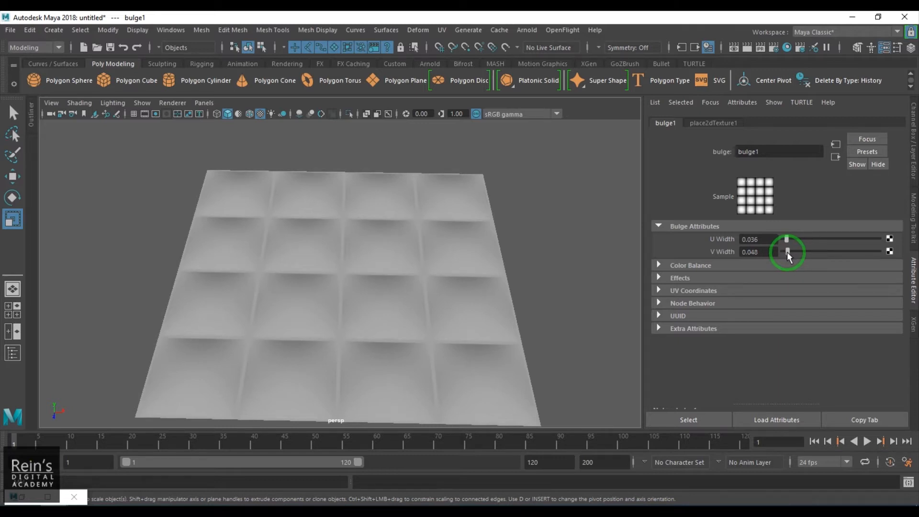
pyautogui.keyDown('alt'); pyautogui.moveTo(346, 295); pyautogui.dragTo(379, 305); pyautogui.keyUp('alt')
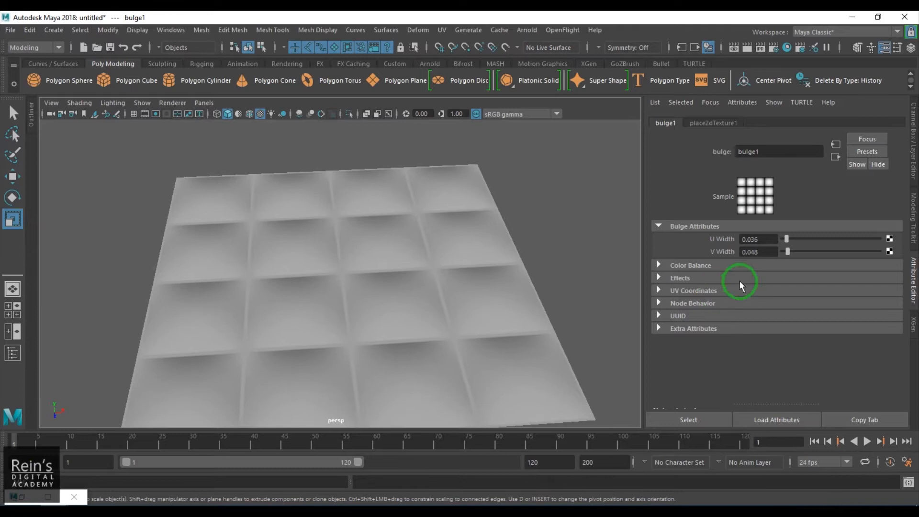
pyautogui.rightClick(717, 238)
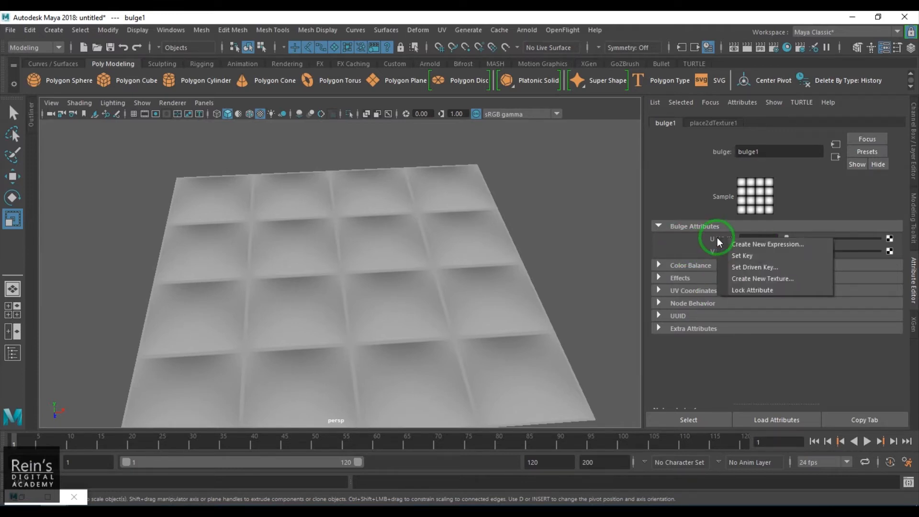
pyautogui.click(760, 243)
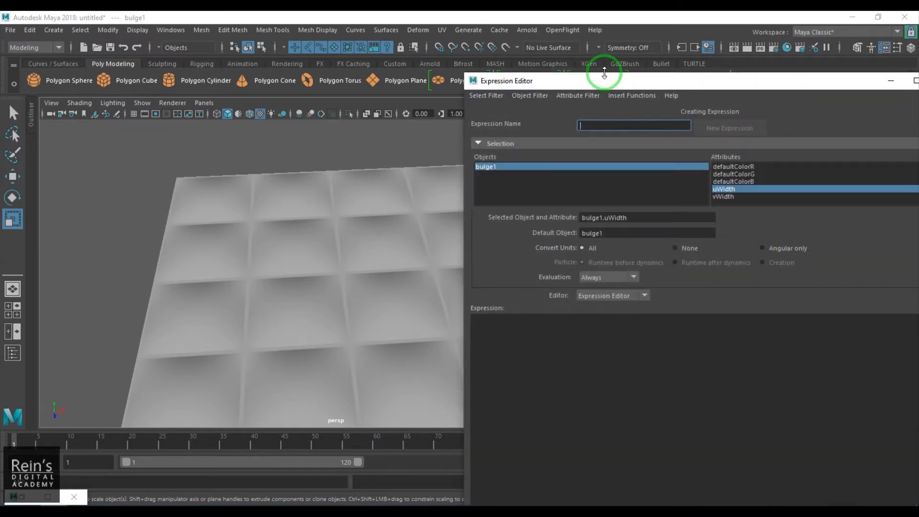
pyautogui.moveTo(605, 72); pyautogui.dragTo(375, 56)
pyautogui.moveTo(400, 193); pyautogui.dragTo(364, 307)
pyautogui.keyDown('ctrl'); pyautogui.scroll(3, 335, 308); pyautogui.keyUp('ctrl')
pyautogui.keyDown('ctrl'); pyautogui.scroll(1, 356, 316); pyautogui.keyUp('ctrl')
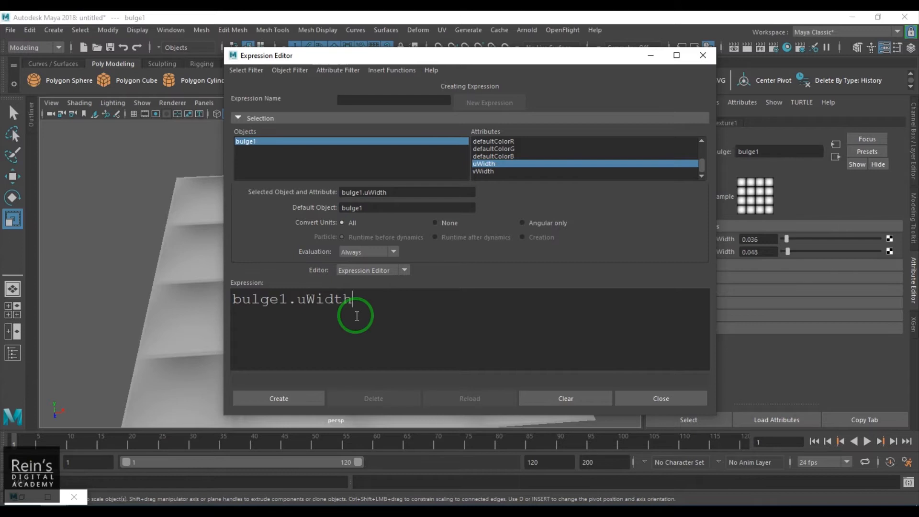
pyautogui.write('=time')
pyautogui.write('ime;')
pyautogui.press('BackSpace')
pyautogui.press('BackSpace')
pyautogui.press('BackSpace')
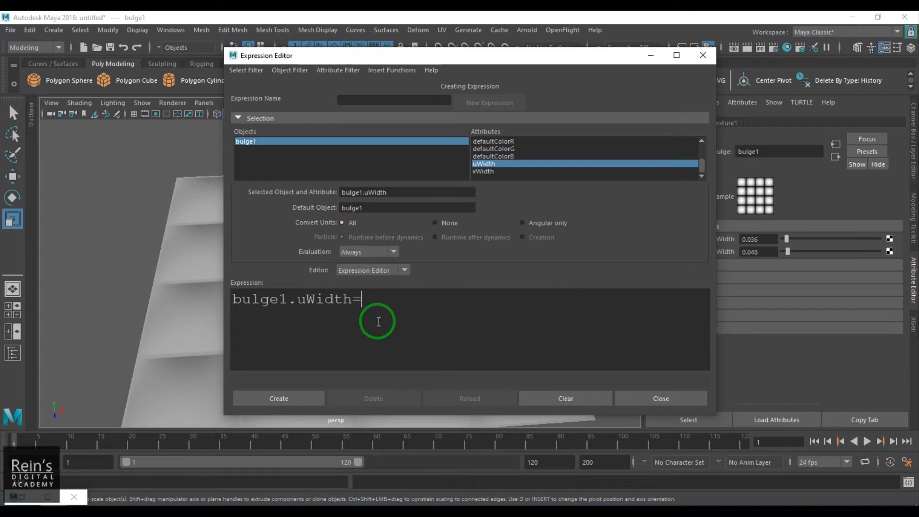
pyautogui.click(702, 55)
# Vary the bulge texture's V Width through 0.524 to 0.343 and set its U Width to 0.024.
pyautogui.moveTo(789, 251); pyautogui.dragTo(833, 252)
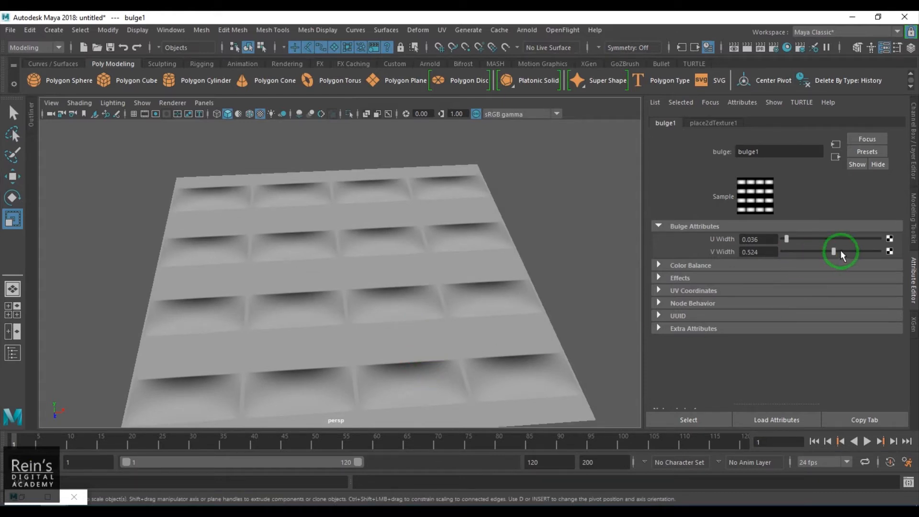
pyautogui.moveTo(833, 251); pyautogui.dragTo(816, 252)
pyautogui.click(761, 252)
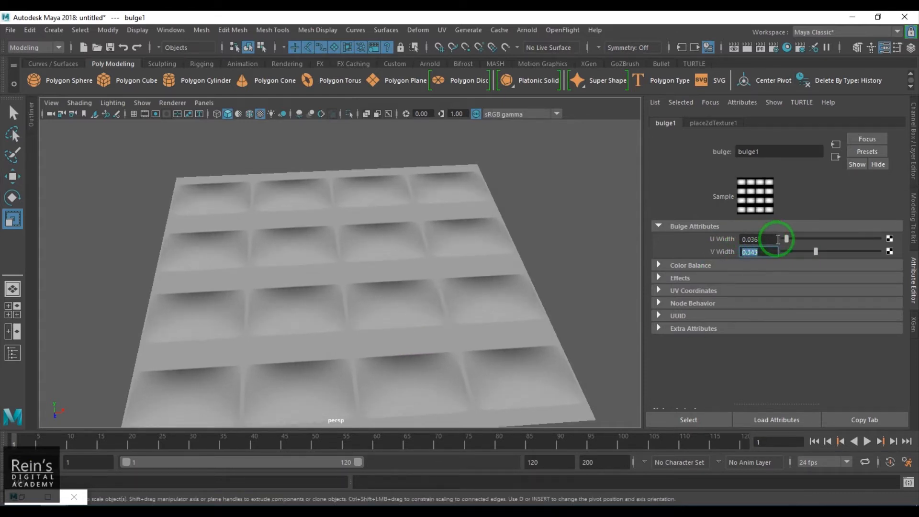
pyautogui.moveTo(786, 238); pyautogui.dragTo(785, 243)
# Start a new expression on the bulge texture's U Width with "bulge1.uWidth=" in enlarged text.
pyautogui.rightClick(720, 241)
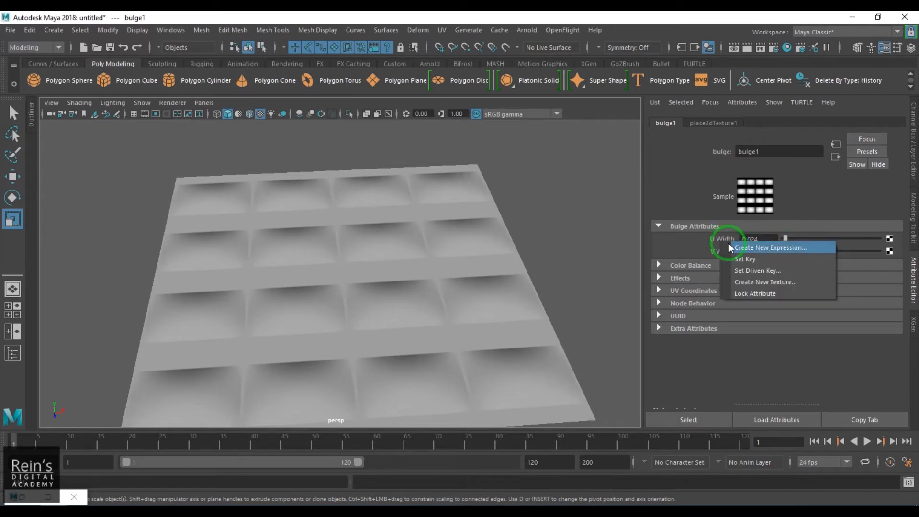
pyautogui.click(729, 245)
pyautogui.hotkey('ctrl', 'c')
pyautogui.click(333, 317)
pyautogui.hotkey('ctrl', 'v')
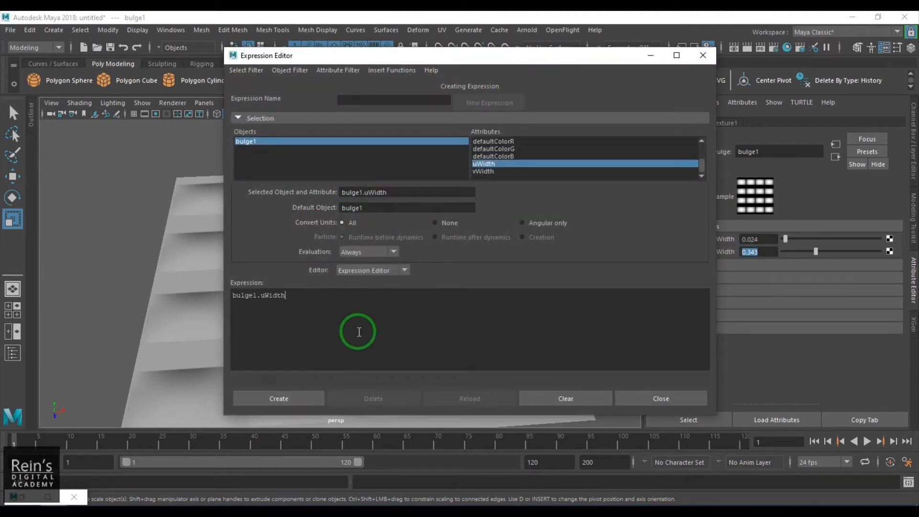
pyautogui.keyDown('ctrl'); pyautogui.scroll(4, 357, 331); pyautogui.keyUp('ctrl')
pyautogui.keyDown('ctrl'); pyautogui.scroll(1, 353, 331); pyautogui.keyUp('ctrl')
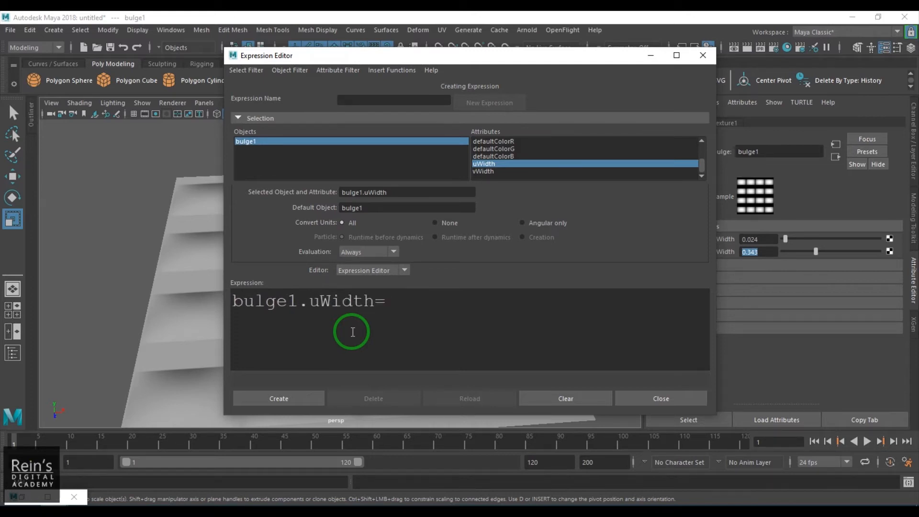
# Complete the expression as "bulge1.uWidth=bulge1.vWidth;", create it and close the Expression Editor.
pyautogui.moveTo(375, 302); pyautogui.dragTo(225, 304)
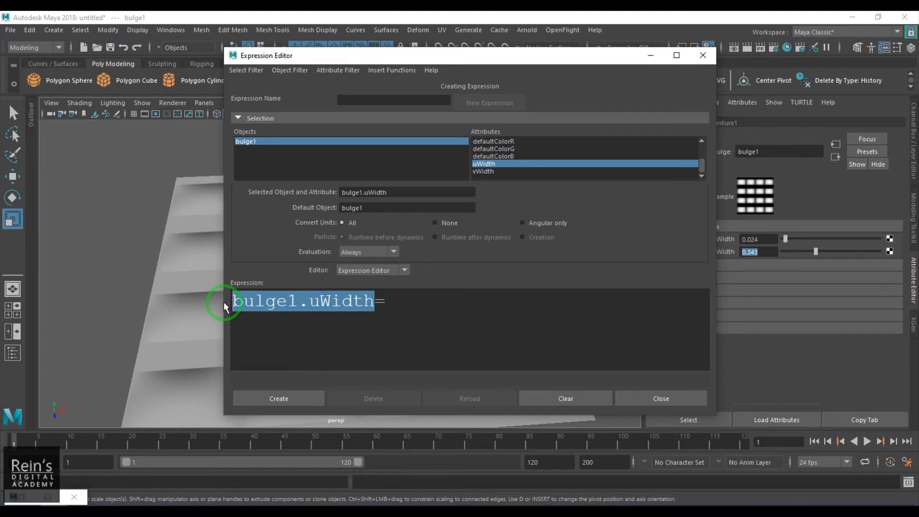
pyautogui.click(415, 298)
pyautogui.hotkey('ctrl', 'v')
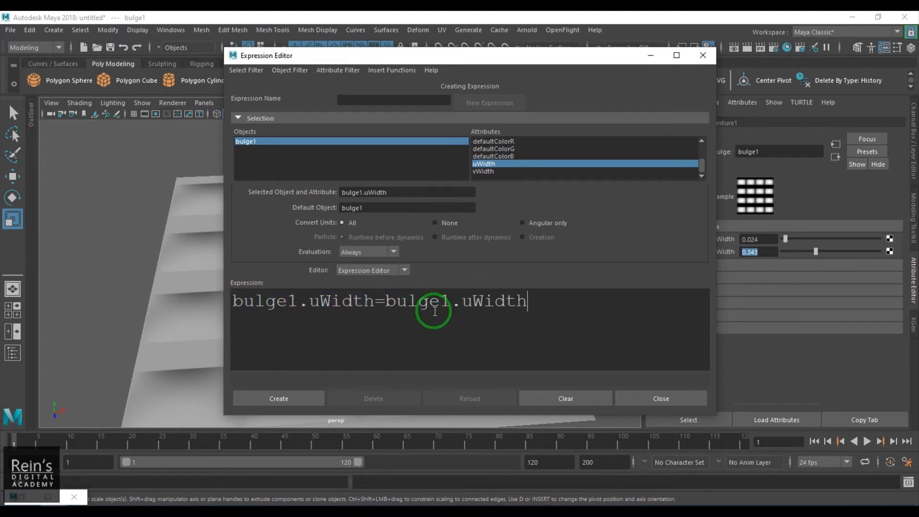
pyautogui.press('BackSpace')
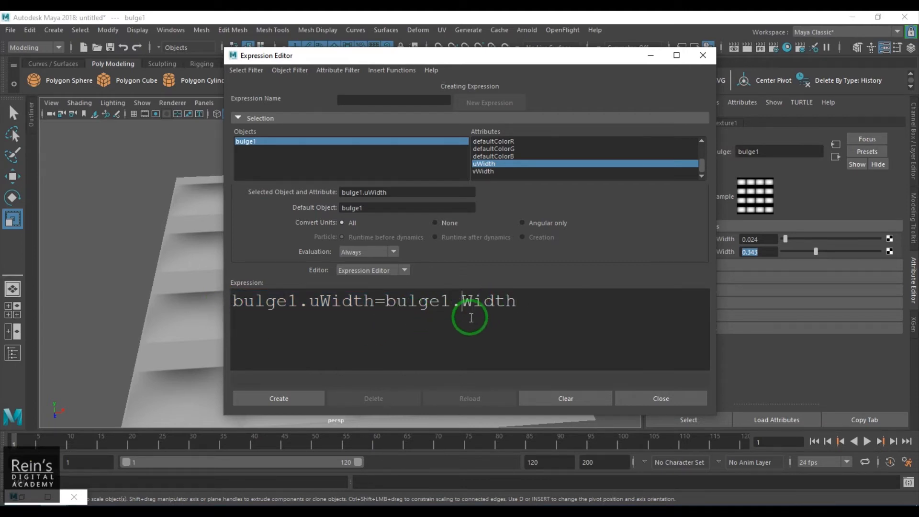
pyautogui.write('v')
pyautogui.click(536, 304)
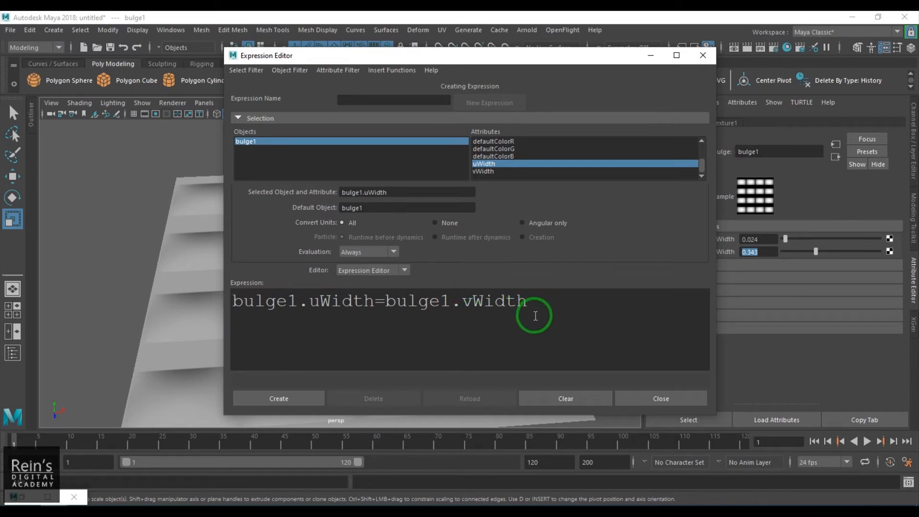
pyautogui.click(276, 396)
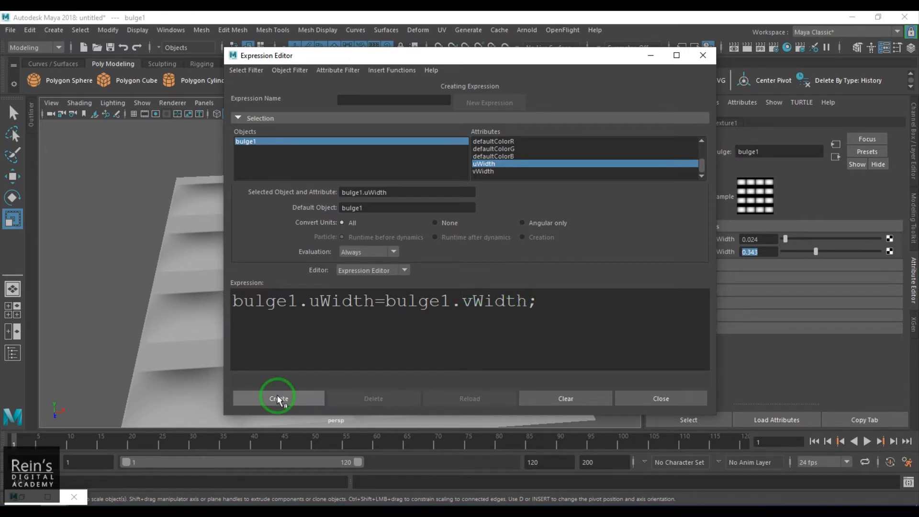
pyautogui.click(697, 420)
pyautogui.click(679, 400)
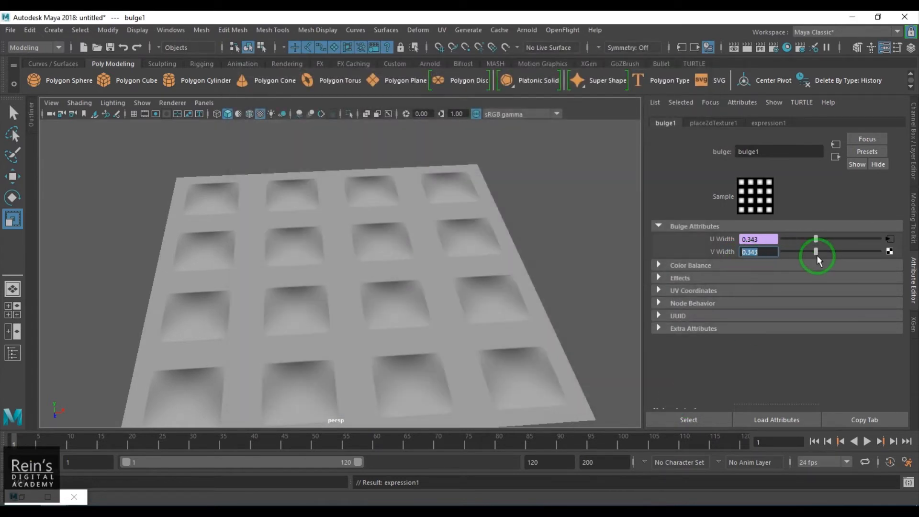
# Test the linked widths by varying V Width to 0.163, and set V Width to 0.1.
pyautogui.moveTo(817, 251)
pyautogui.mouseDown()
pyautogui.moveTo(844, 254)
pyautogui.moveTo(799, 260)
pyautogui.moveTo(830, 258)
pyautogui.moveTo(795, 257)
pyautogui.moveTo(833, 250)
pyautogui.moveTo(791, 251)
pyautogui.moveTo(826, 258)
pyautogui.moveTo(790, 262)
pyautogui.moveTo(815, 255)
pyautogui.mouseUp()
pyautogui.moveTo(822, 250); pyautogui.dragTo(797, 258)
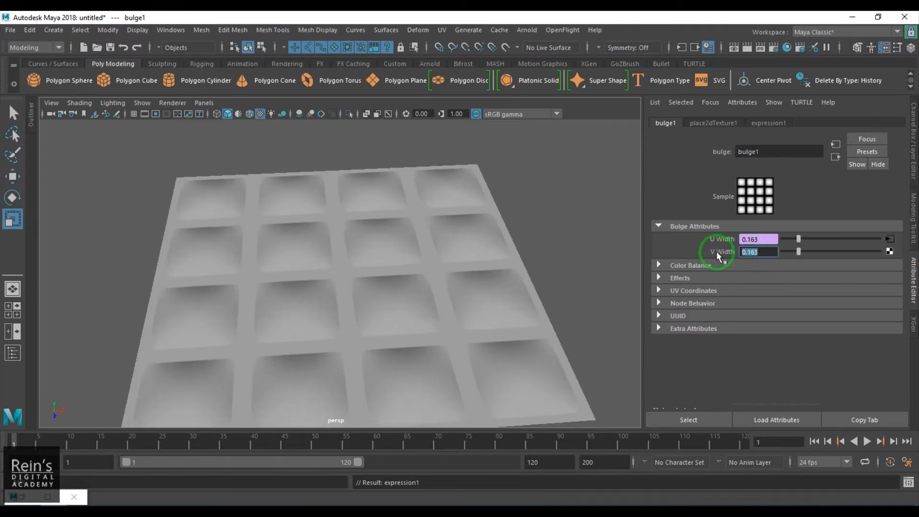
pyautogui.write('0.1')
pyautogui.press('Return')
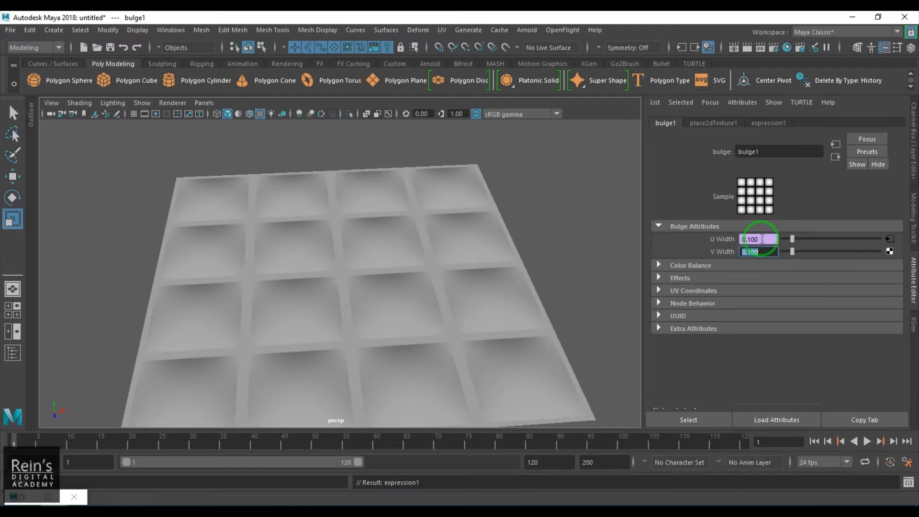
# Delete the expression from the bulge texture's U Width and set a key on that attribute at frame 1.
pyautogui.rightClick(721, 242)
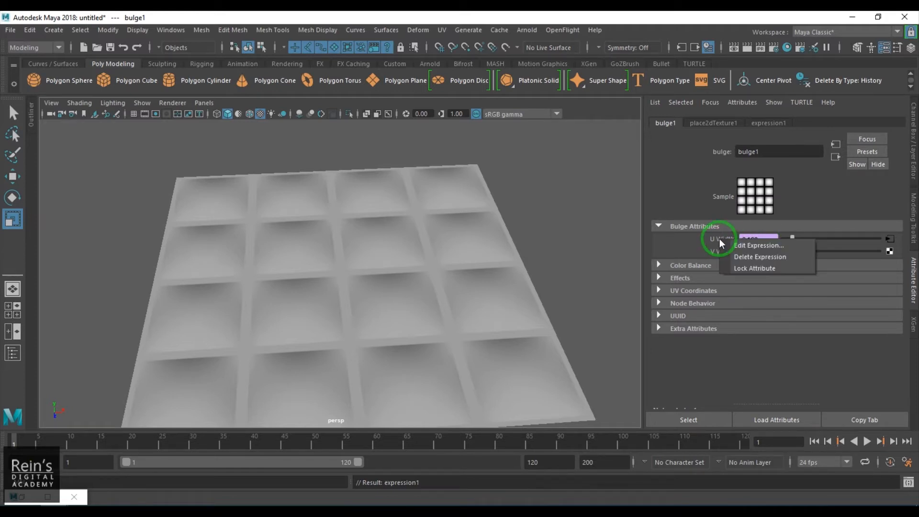
pyautogui.click(753, 256)
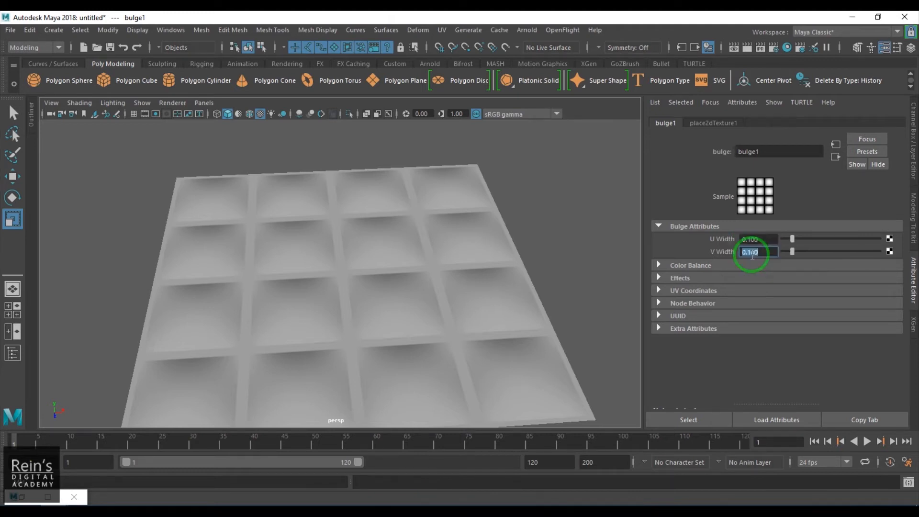
pyautogui.rightClick(728, 240)
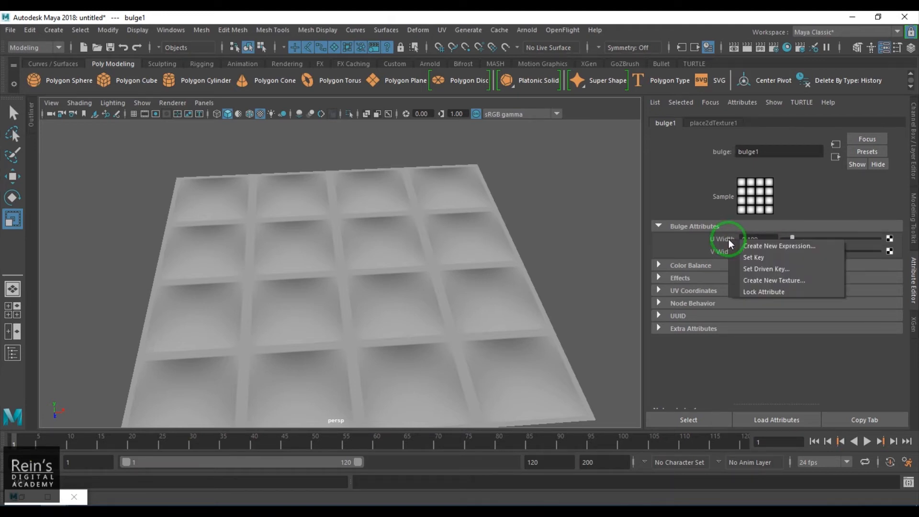
pyautogui.click(749, 258)
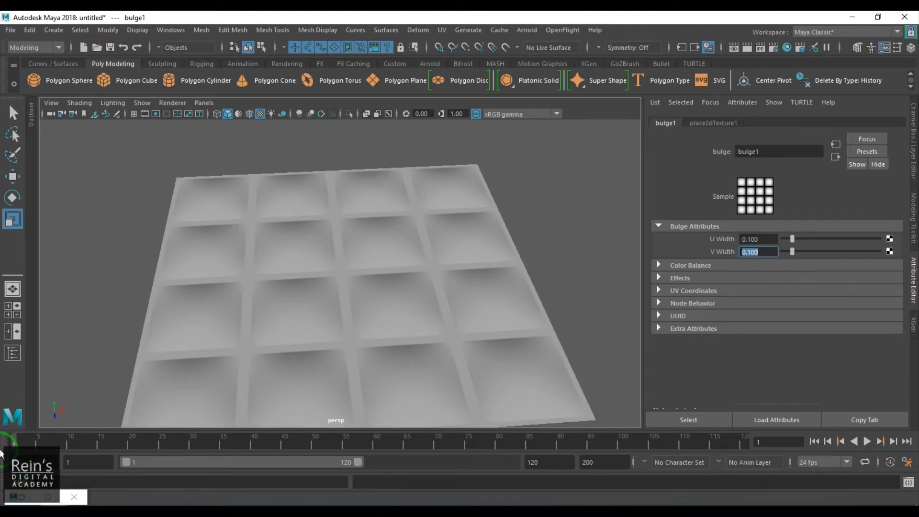
# Set the bulge texture's U Width to 0 and key it at frame 1.
pyautogui.moveTo(792, 239); pyautogui.dragTo(724, 249)
pyautogui.rightClick(724, 240)
pyautogui.click(737, 256)
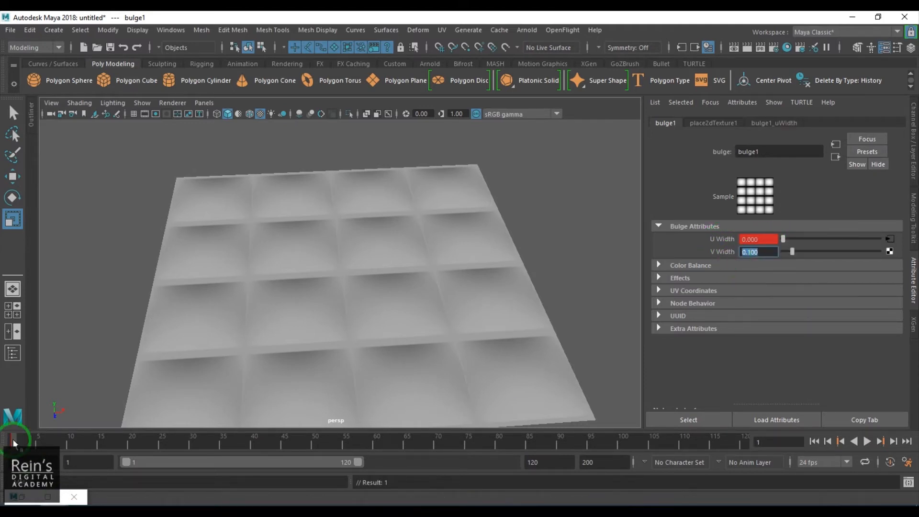
# Go to frame 114, set the bulge texture's U Width to 0.795 and key it there.
pyautogui.moveTo(66, 446); pyautogui.dragTo(709, 450)
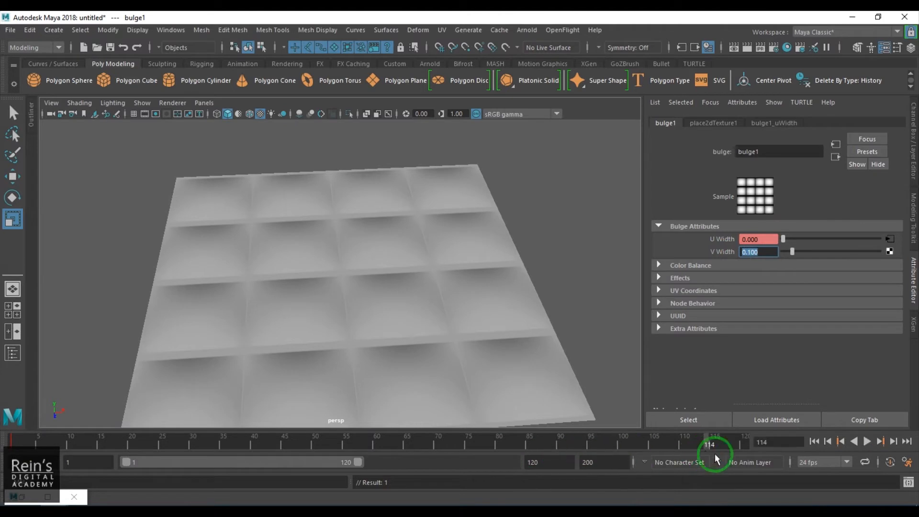
pyautogui.moveTo(784, 237); pyautogui.dragTo(857, 248)
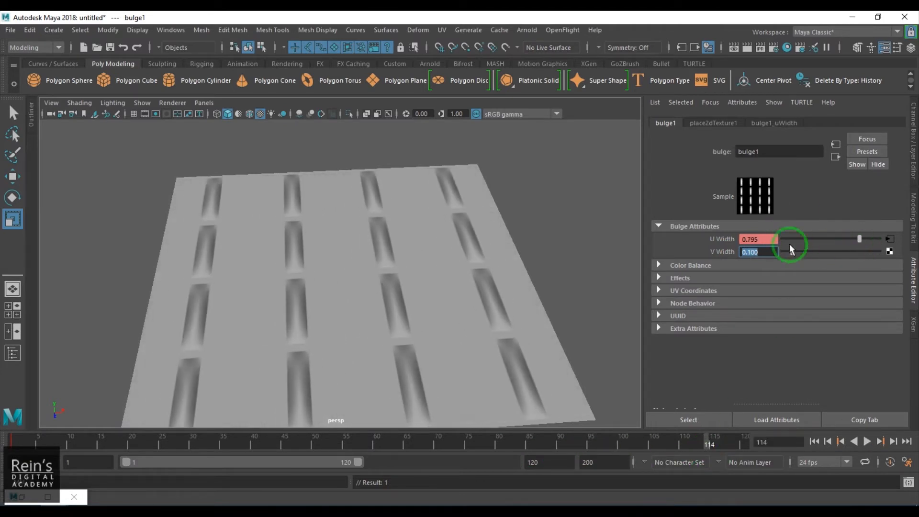
pyautogui.rightClick(713, 238)
pyautogui.click(728, 253)
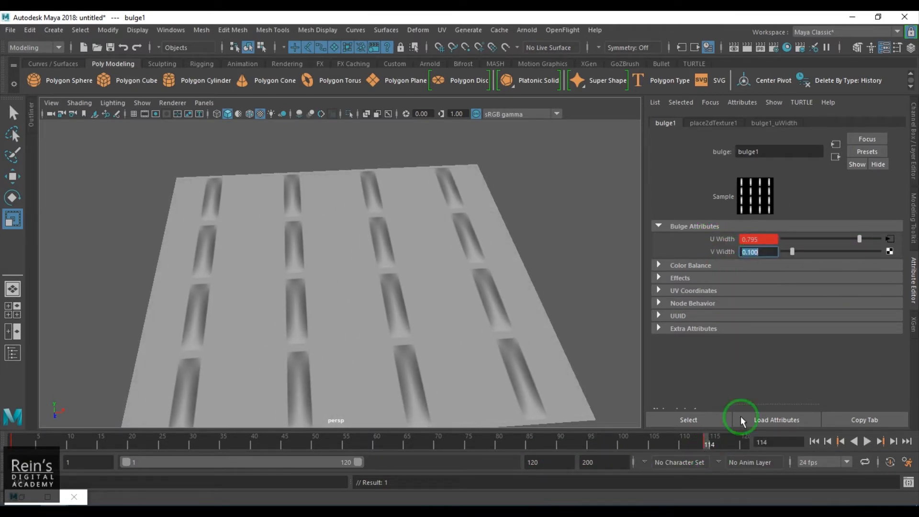
# Play the U Width animation from the first frame, stop it and scrub the timeline to frame 92.
pyautogui.click(814, 441)
pyautogui.click(867, 441)
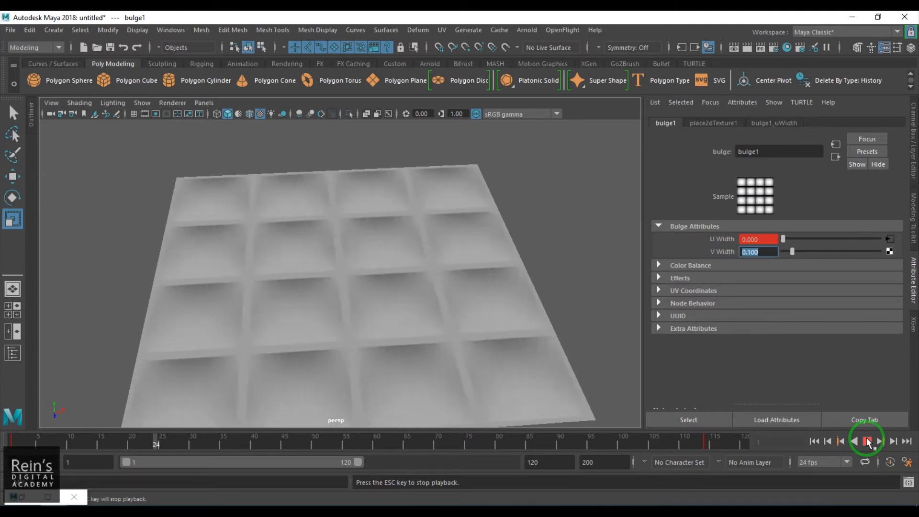
pyautogui.click(866, 439)
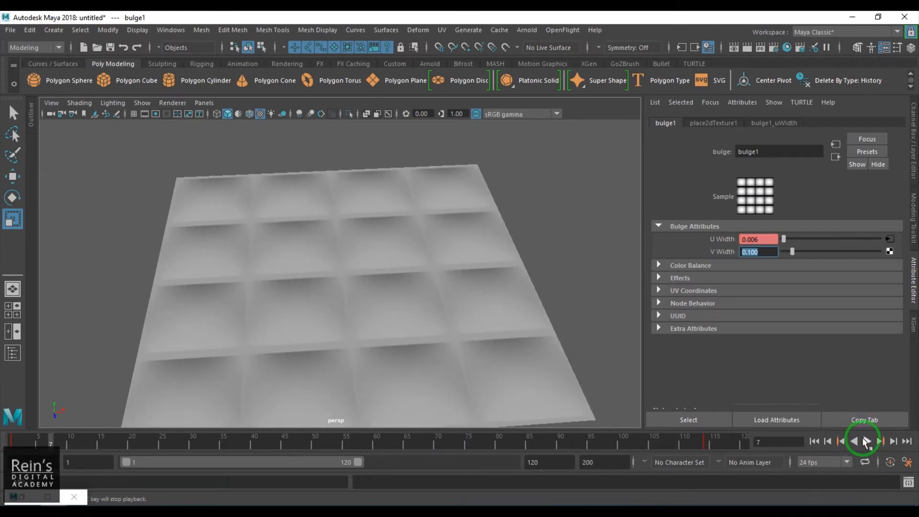
pyautogui.moveTo(257, 451); pyautogui.dragTo(576, 445)
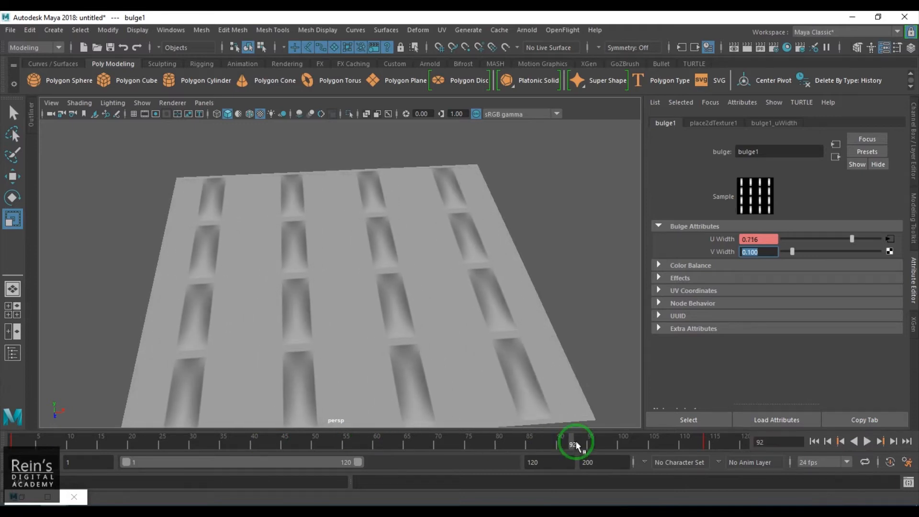
# Break the keyframe connection on the bulge texture's U Width and briefly play the timeline to check it.
pyautogui.moveTo(752, 242); pyautogui.dragTo(777, 286, button='right')
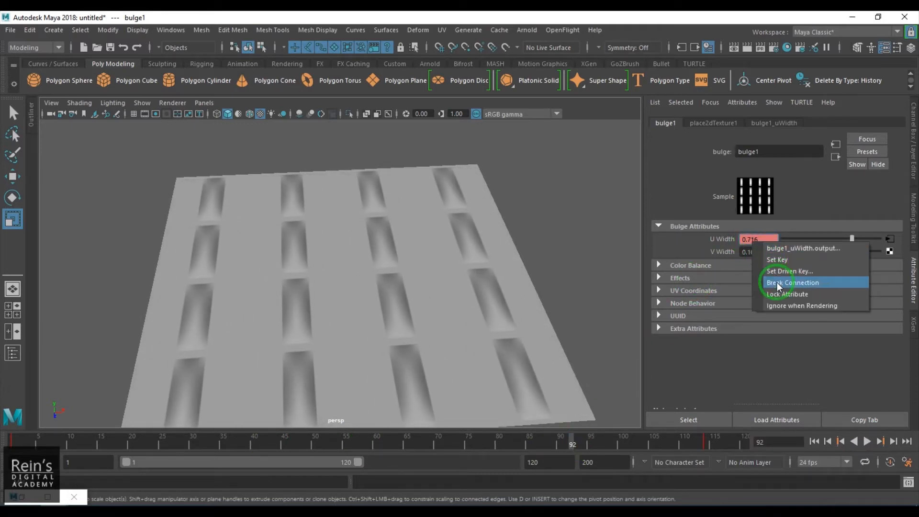
pyautogui.moveTo(777, 283); pyautogui.dragTo(777, 282, button='right')
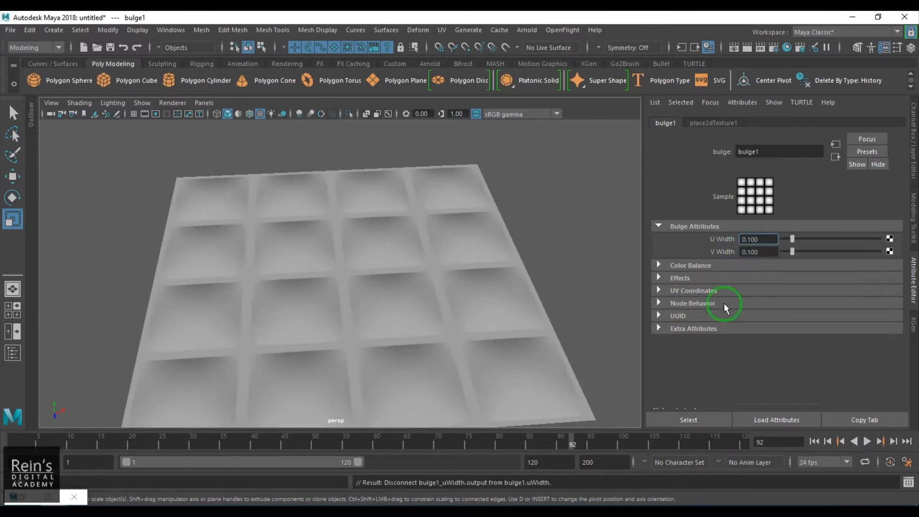
pyautogui.hotkey('alt', 'v')
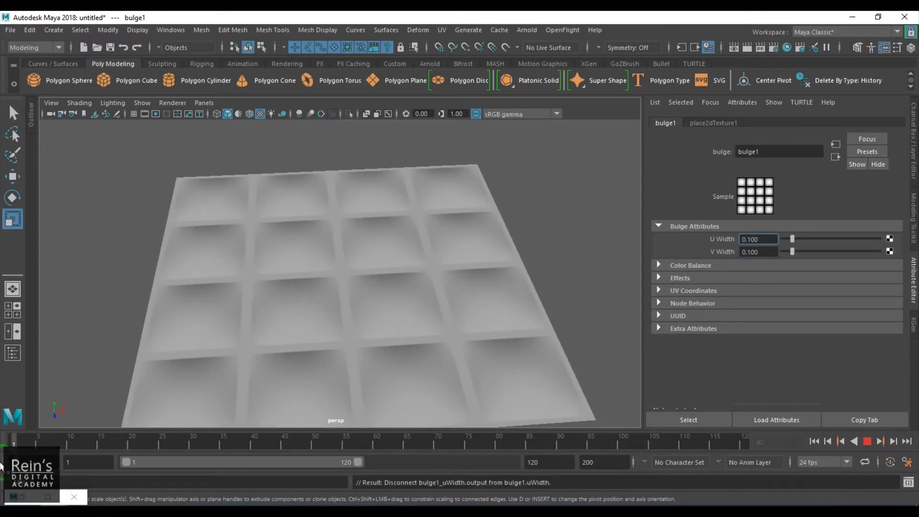
pyautogui.press('Escape')
pyautogui.moveTo(731, 235); pyautogui.dragTo(765, 263, button='right')
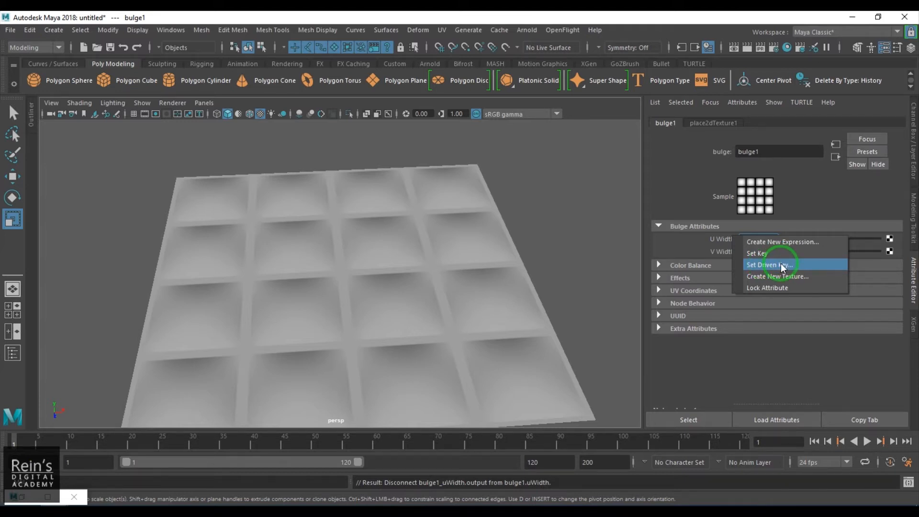
pyautogui.click(780, 263)
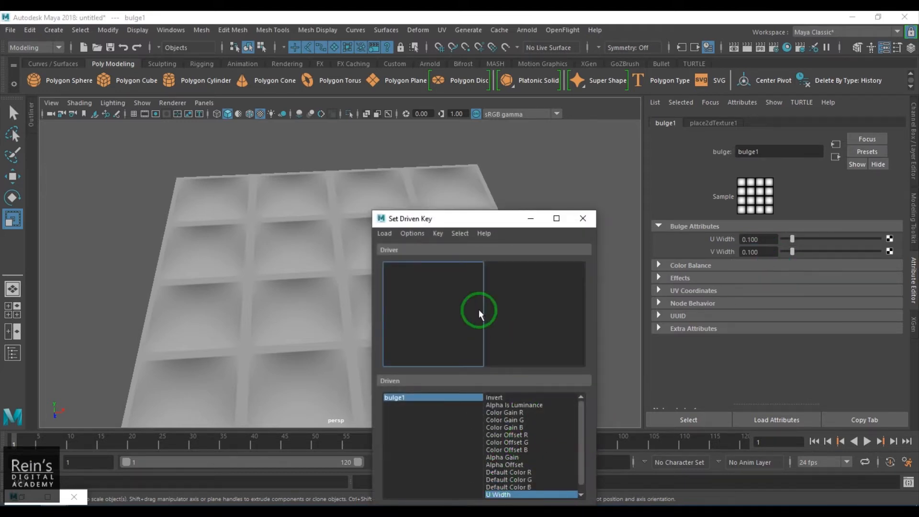
pyautogui.click(583, 218)
pyautogui.rightClick(716, 242)
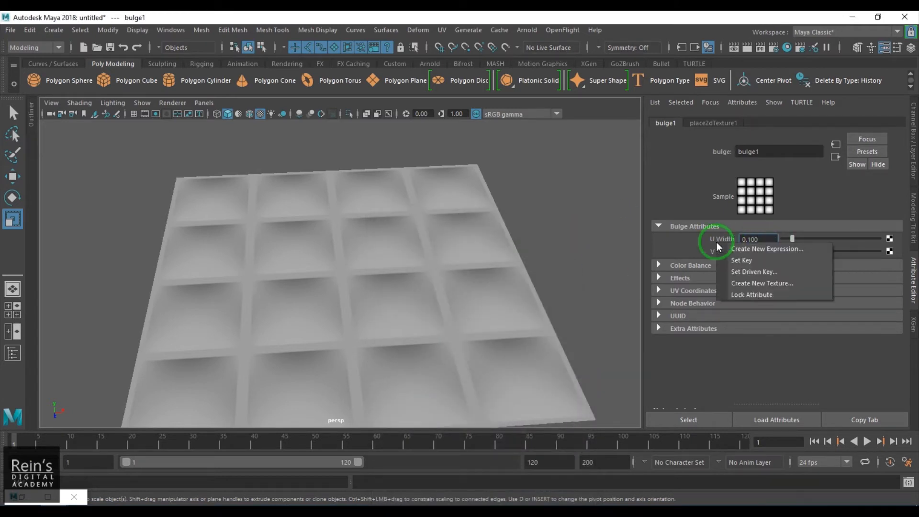
pyautogui.click(754, 283)
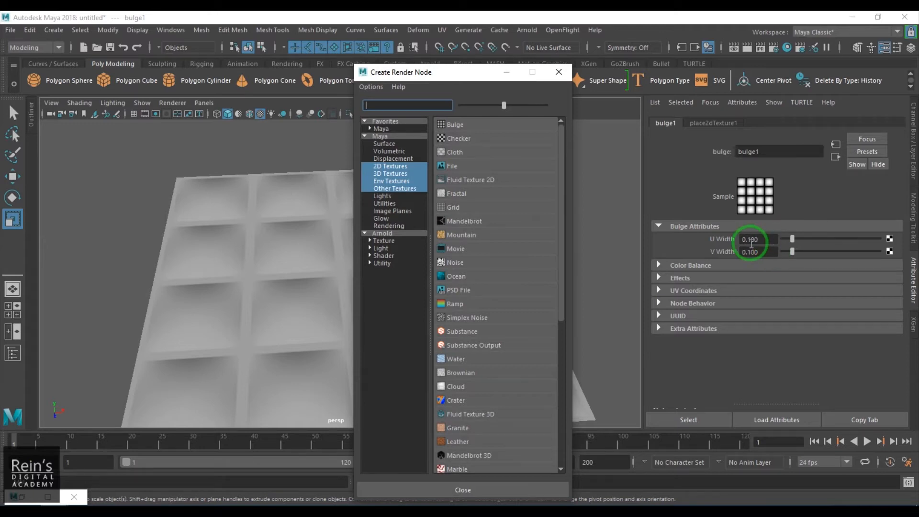
pyautogui.click(559, 72)
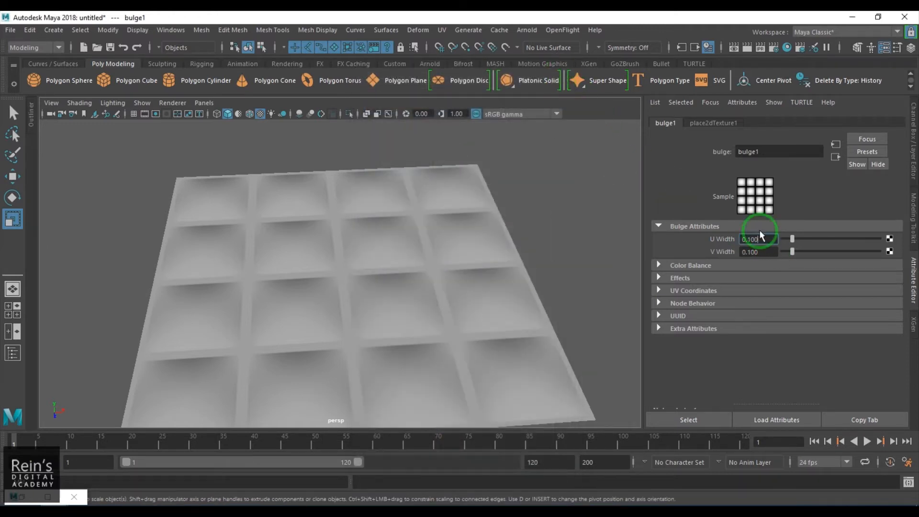
pyautogui.click(889, 239)
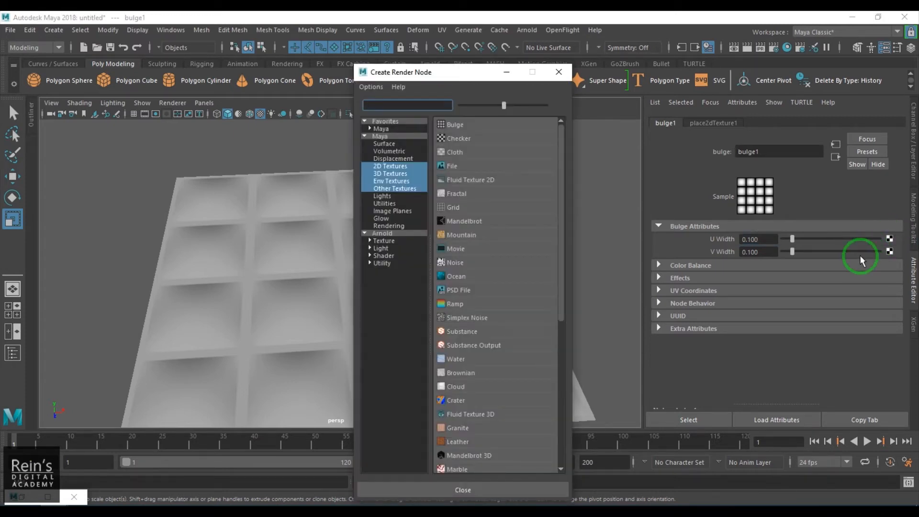
pyautogui.click(558, 72)
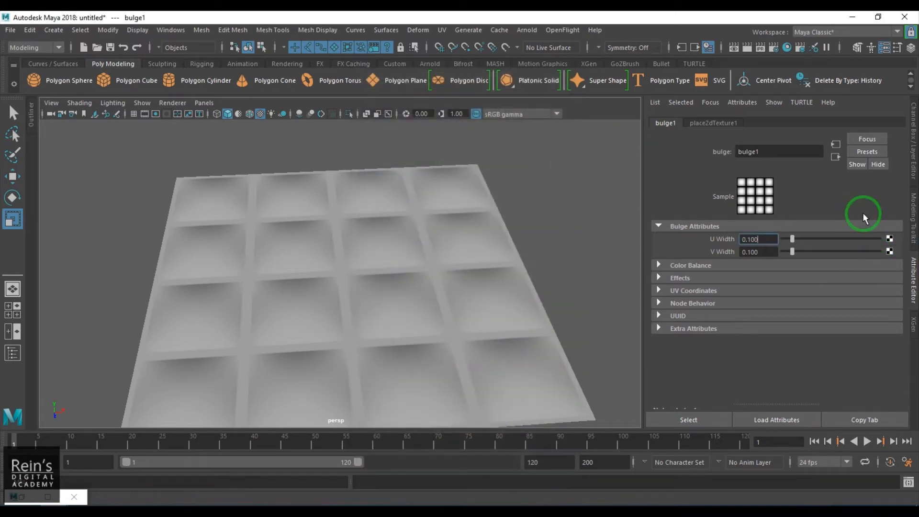
# Map a Fractal texture to the bulge texture's U Width, enlarging the icons in the render node list.
pyautogui.click(889, 239)
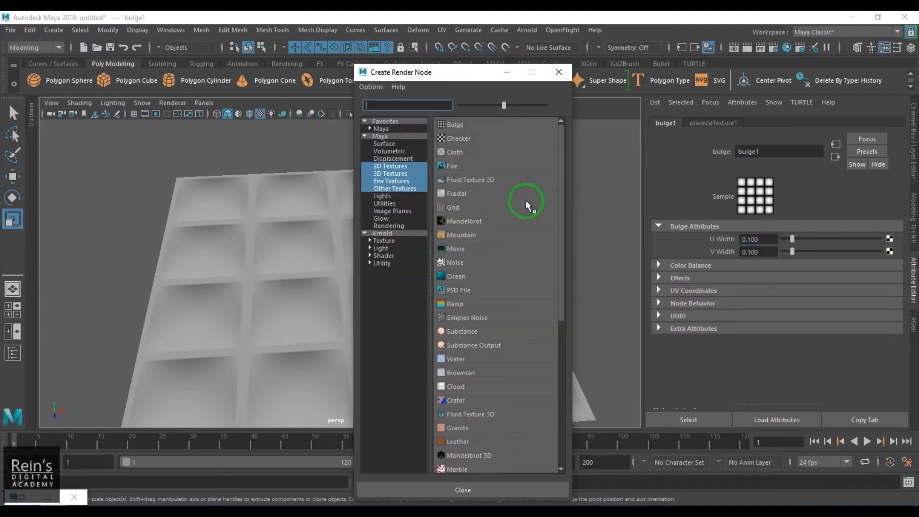
pyautogui.moveTo(504, 105); pyautogui.dragTo(549, 114)
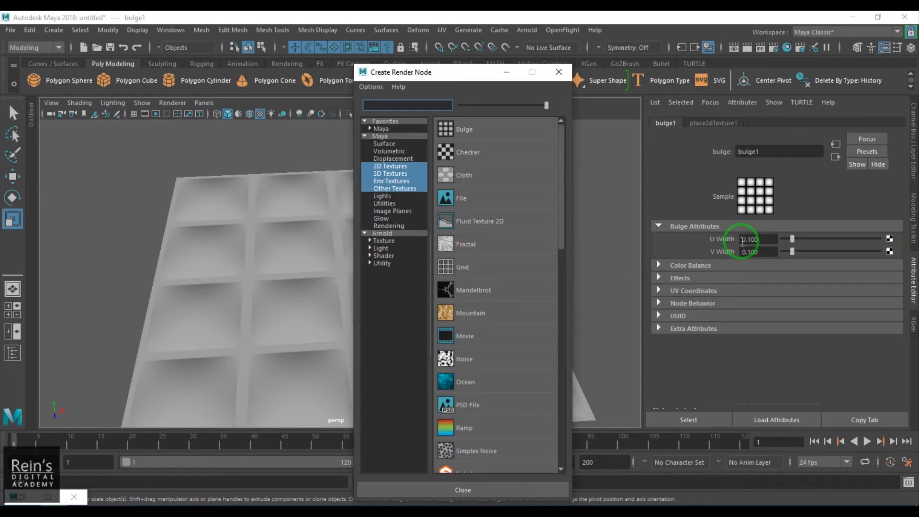
pyautogui.moveTo(765, 242); pyautogui.dragTo(724, 241)
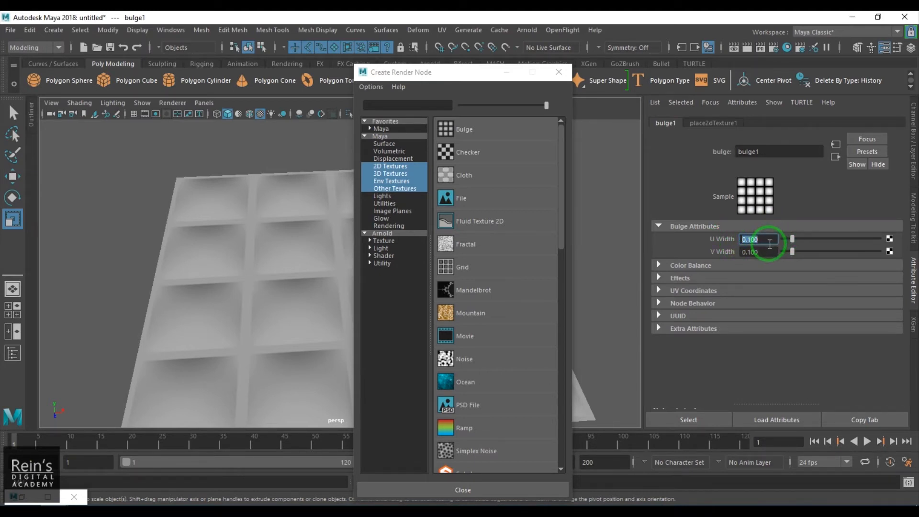
pyautogui.click(482, 245)
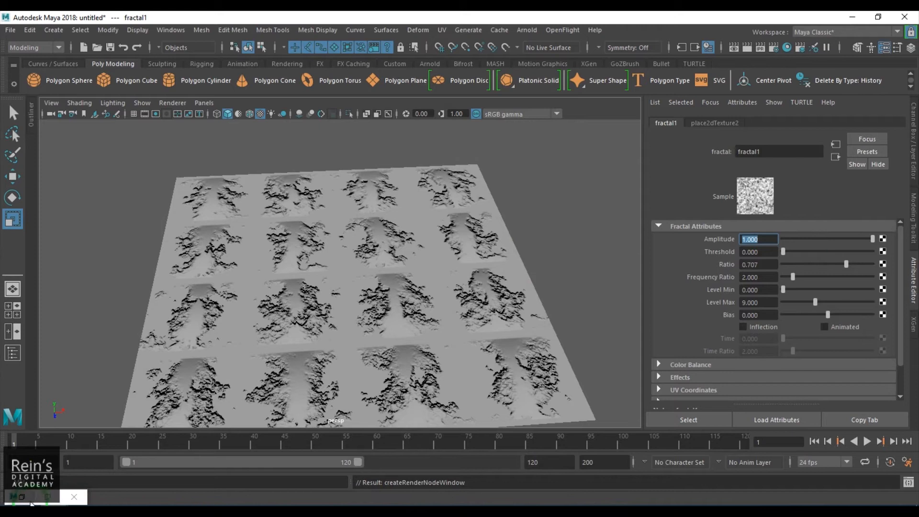
# Bring up the Hypershade and move the fractal1 node with its place2dTexture2 node down, away from the bulge's placement node.
pyautogui.click(47, 497)
pyautogui.moveTo(273, 62); pyautogui.dragTo(494, 60)
pyautogui.scroll(-1, 333, 372)
pyautogui.scroll(3, 279, 384)
pyautogui.keyDown('alt'); pyautogui.moveTo(199, 412); pyautogui.dragTo(519, 352, button='middle'); pyautogui.keyUp('alt')
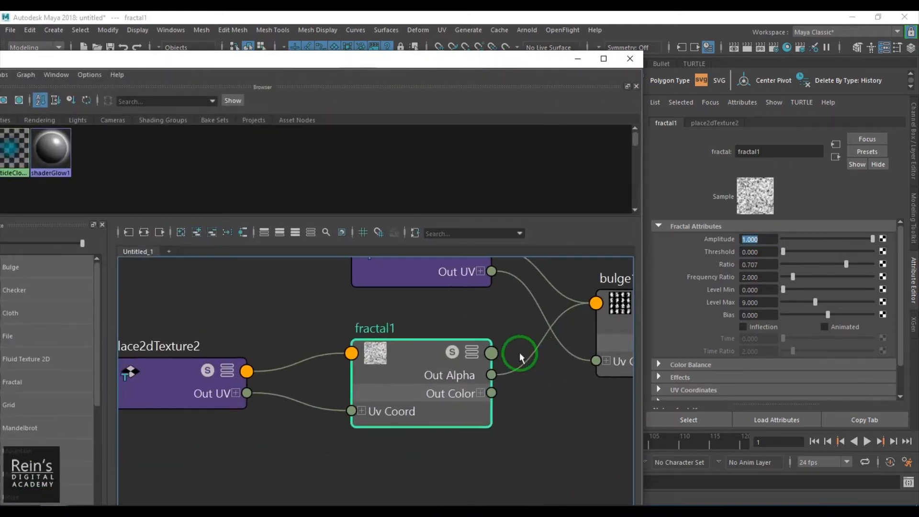
pyautogui.moveTo(207, 352); pyautogui.dragTo(402, 422)
pyautogui.moveTo(423, 391); pyautogui.dragTo(269, 468)
pyautogui.scroll(-4, 439, 427)
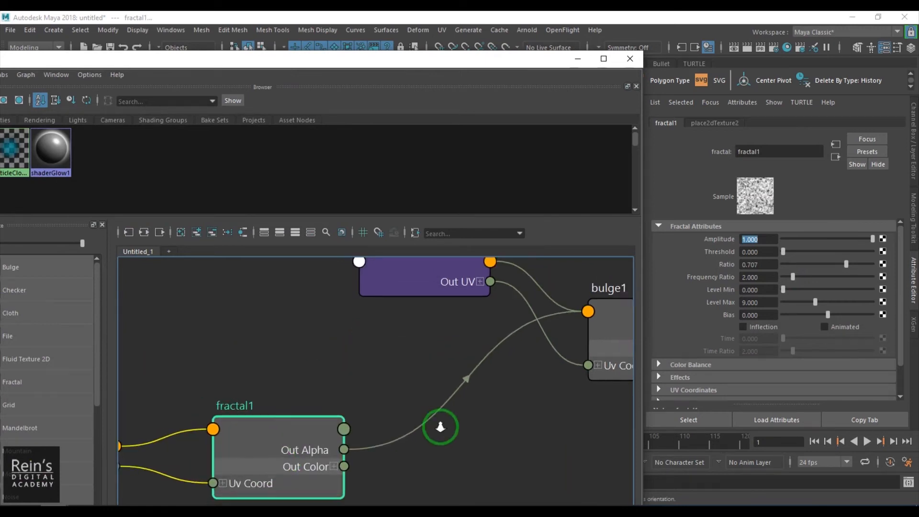
# Move the place2dTexture1 node upward in the graph to clear the connection from fractal1 to bulge1.
pyautogui.keyDown('alt'); pyautogui.moveTo(426, 409); pyautogui.dragTo(353, 435, button='middle'); pyautogui.keyUp('alt')
pyautogui.moveTo(336, 361); pyautogui.dragTo(359, 400)
pyautogui.moveTo(322, 323); pyautogui.dragTo(519, 378)
pyautogui.click(344, 330)
pyautogui.moveTo(361, 373); pyautogui.dragTo(357, 314)
pyautogui.keyDown('alt'); pyautogui.moveTo(409, 451); pyautogui.dragTo(427, 409, button='middle'); pyautogui.keyUp('alt')
pyautogui.scroll(2, 436, 421)
pyautogui.scroll(1, 374, 430)
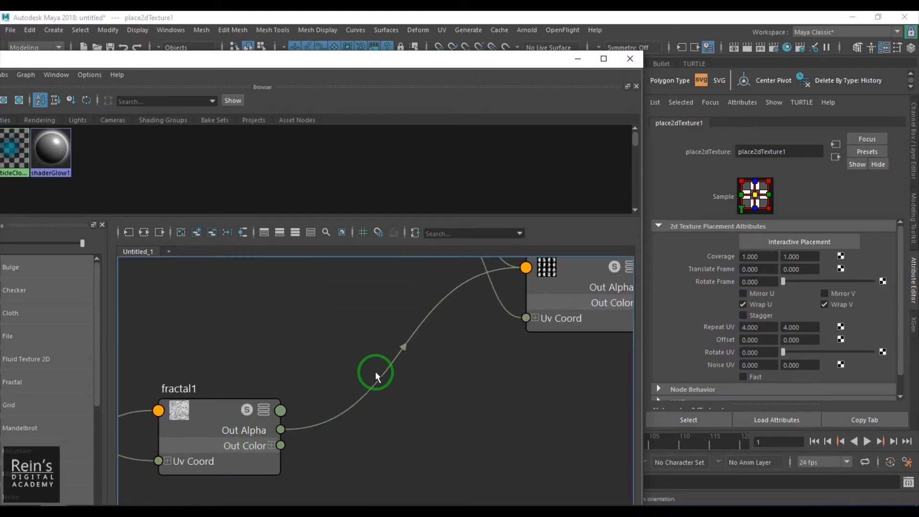
# Select the bulge1 node and expand it to show all attributes, tracing the fractal's Out Alpha connection.
pyautogui.click(555, 267)
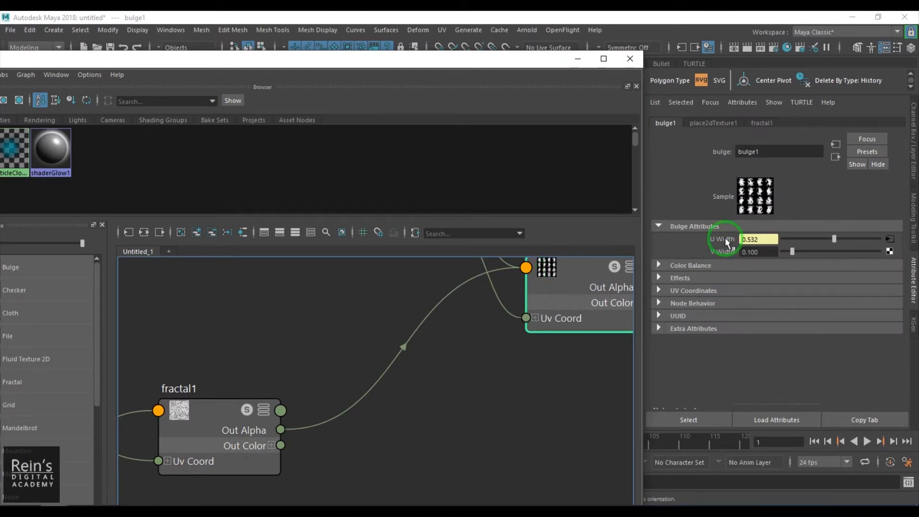
pyautogui.scroll(-3, 406, 421)
pyautogui.scroll(5, 293, 420)
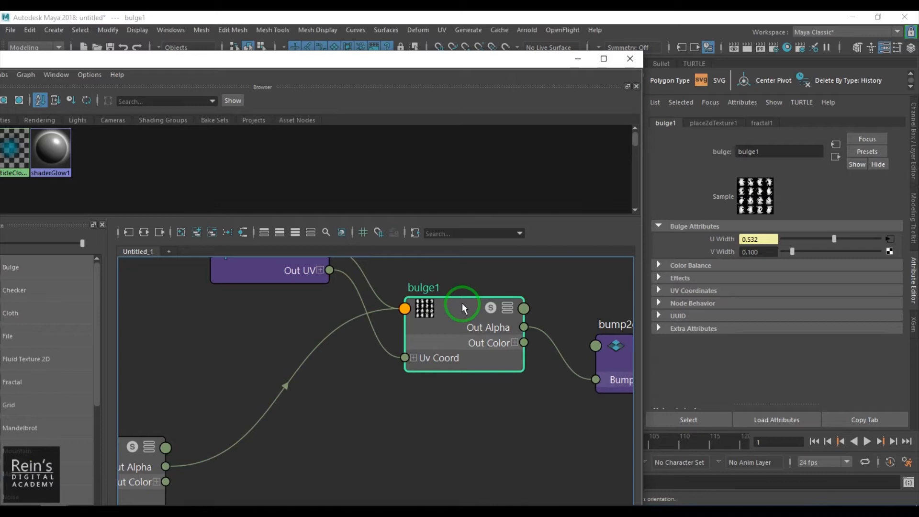
pyautogui.press('1')
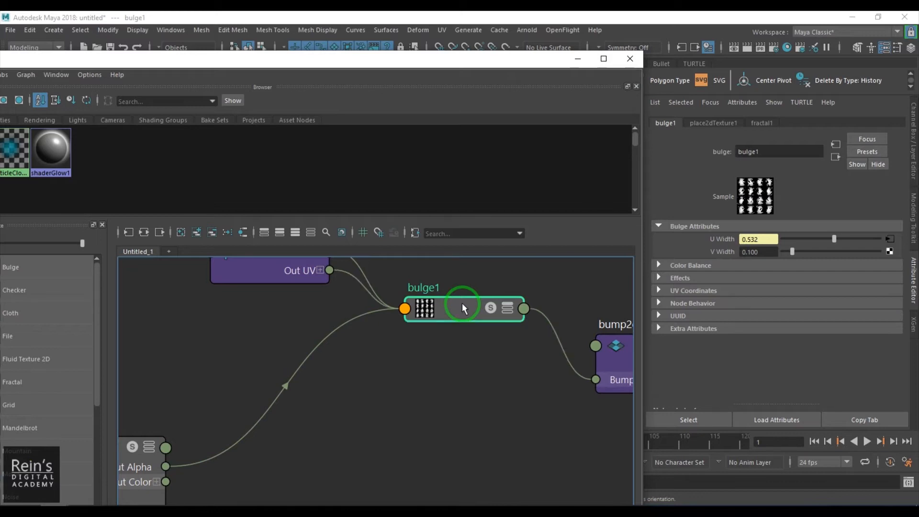
pyautogui.press('3')
pyautogui.press('3')
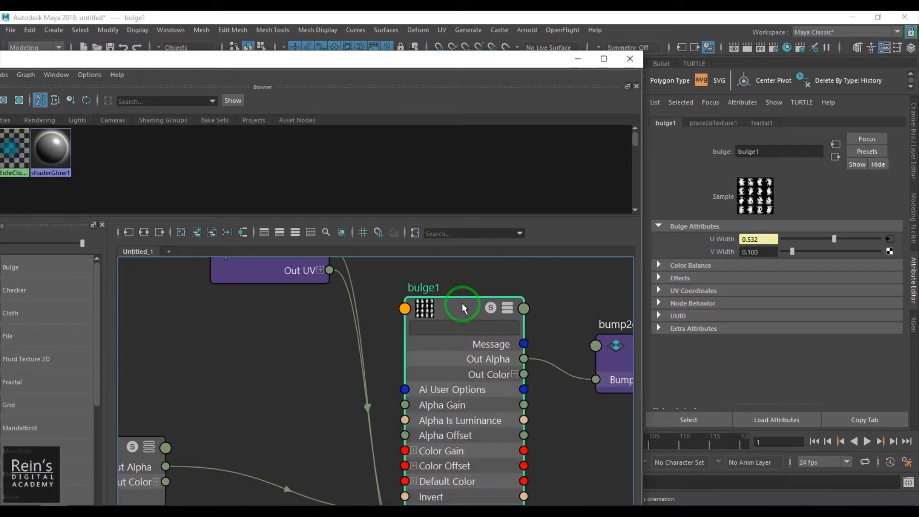
pyautogui.scroll(-2, 462, 305)
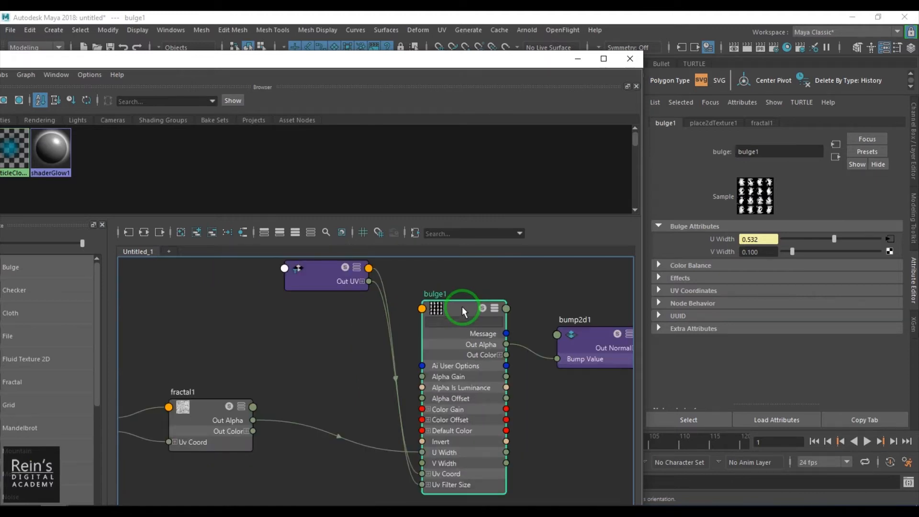
# Cycle the bulge1 node through its collapsed, connected and custom attribute displays, ending with all attributes shown.
pyautogui.press('1')
pyautogui.press('2')
pyautogui.press('3')
pyautogui.press('2')
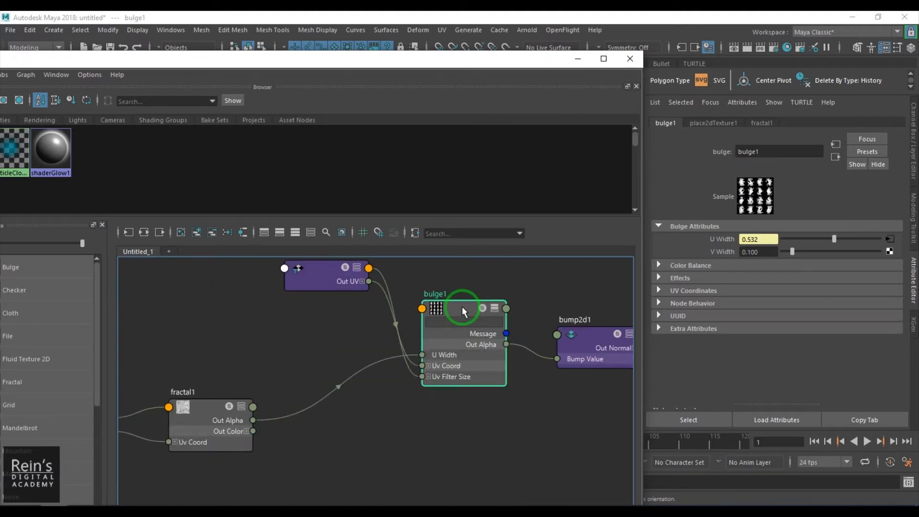
pyautogui.press('4')
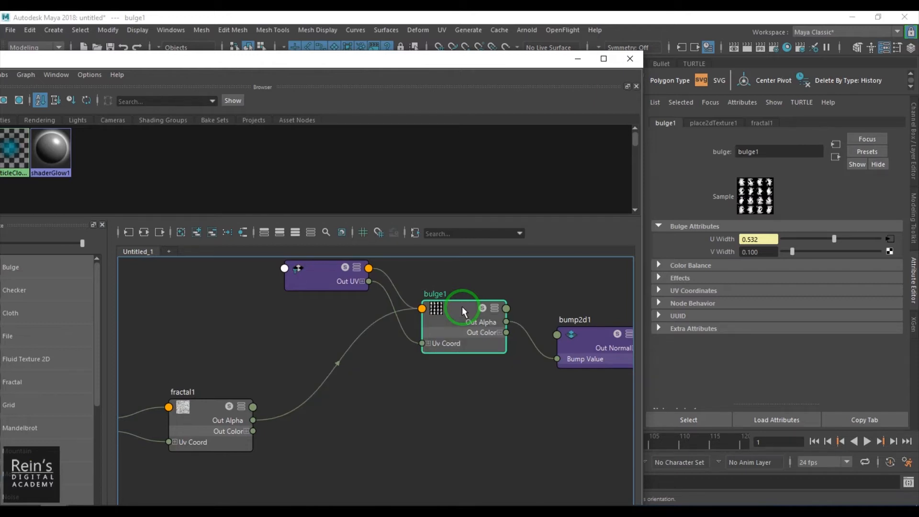
pyautogui.press('3')
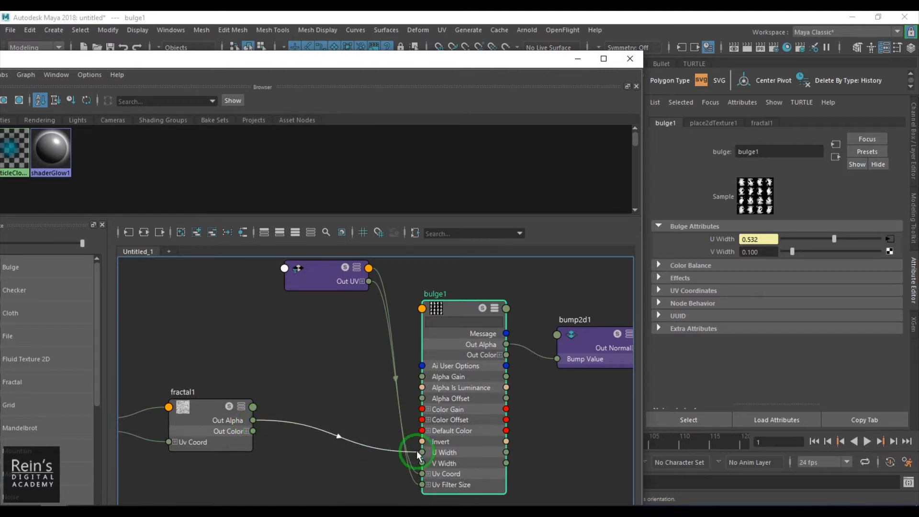
# Select the fractal1 node, minimize the Hypershade and show the fractal's Color Balance attributes in place of its Fractal Attributes.
pyautogui.click(209, 410)
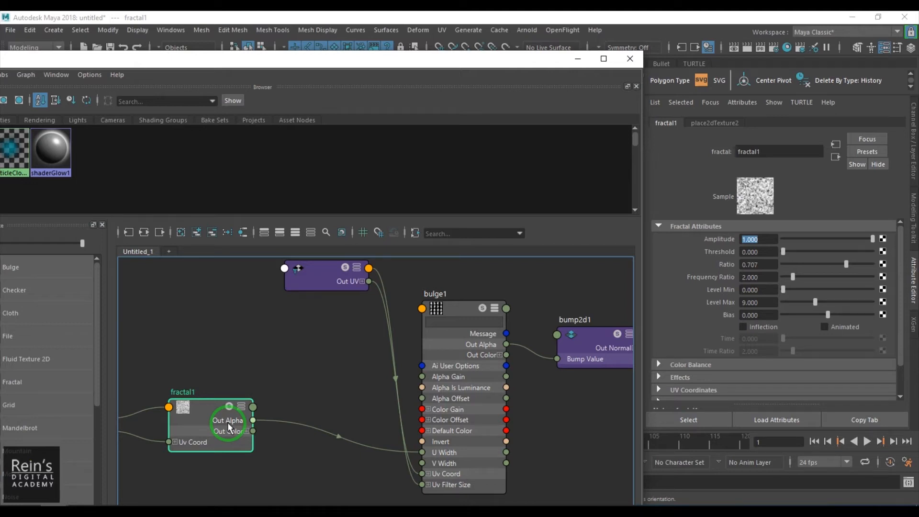
pyautogui.click(203, 406)
pyautogui.keyDown('alt'); pyautogui.moveTo(282, 386); pyautogui.dragTo(347, 383, button='middle'); pyautogui.keyUp('alt')
pyautogui.scroll(2, 304, 433)
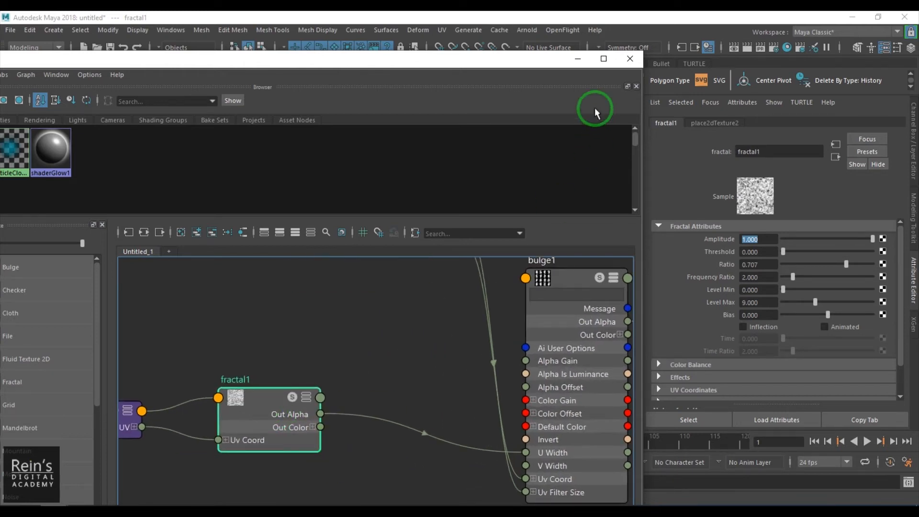
pyautogui.click(578, 58)
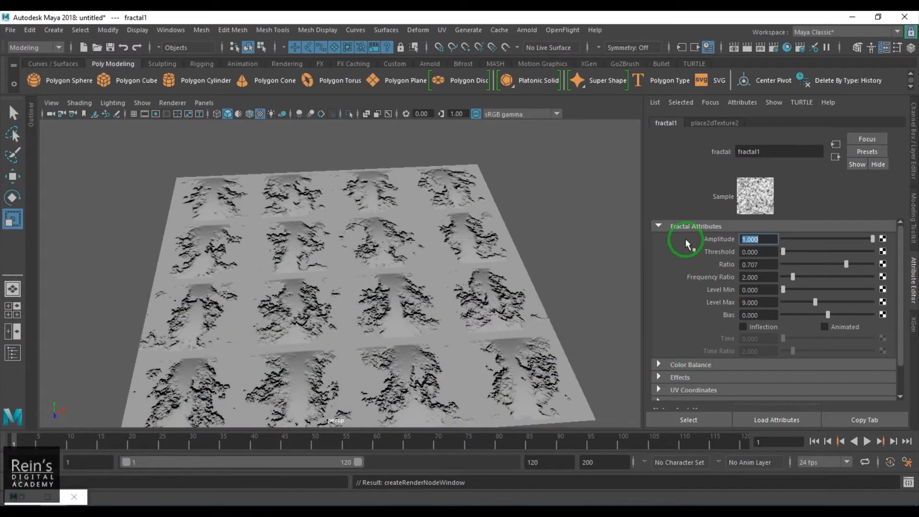
pyautogui.click(685, 226)
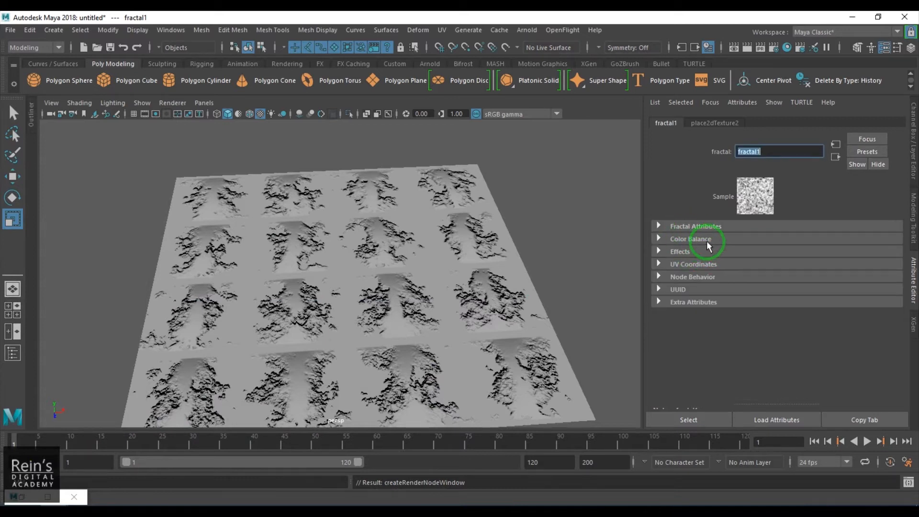
pyautogui.click(706, 240)
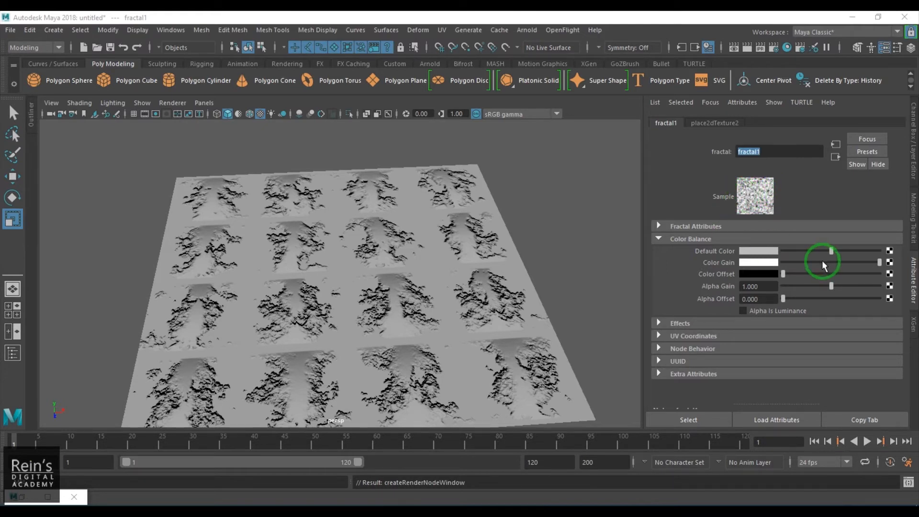
# Try lowering the fractal texture's Alpha Gain to 0.735 and reset it to 1.
pyautogui.click(832, 286)
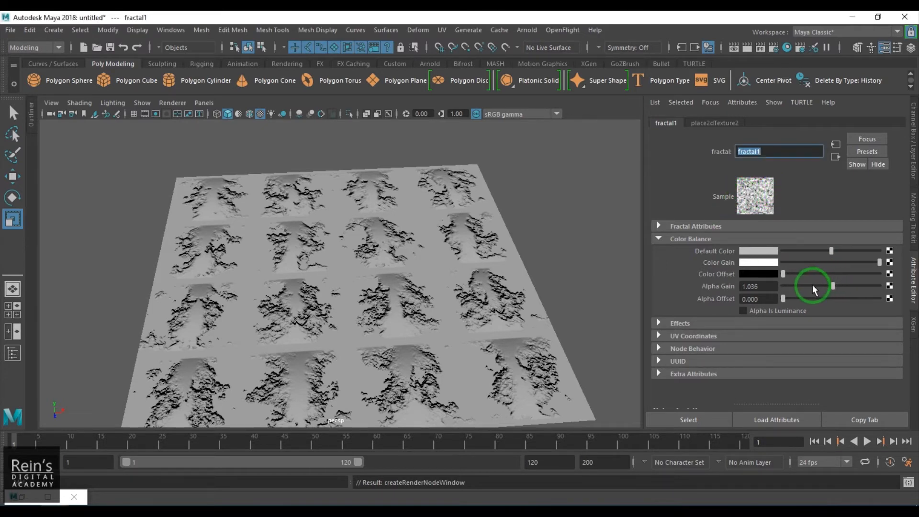
pyautogui.click(813, 286)
pyautogui.moveTo(812, 287)
pyautogui.mouseDown()
pyautogui.moveTo(785, 287)
pyautogui.moveTo(818, 287)
pyautogui.mouseUp()
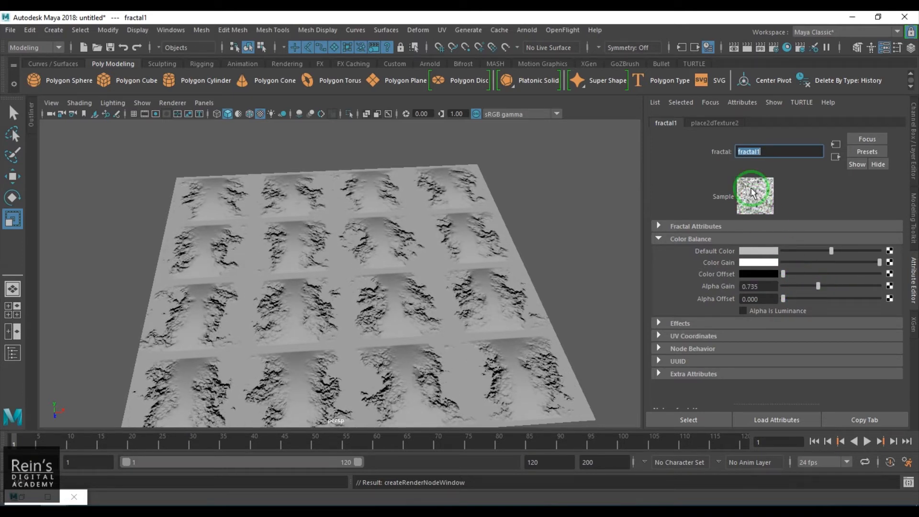
pyautogui.click(742, 292)
pyautogui.write('1')
pyautogui.press('Return')
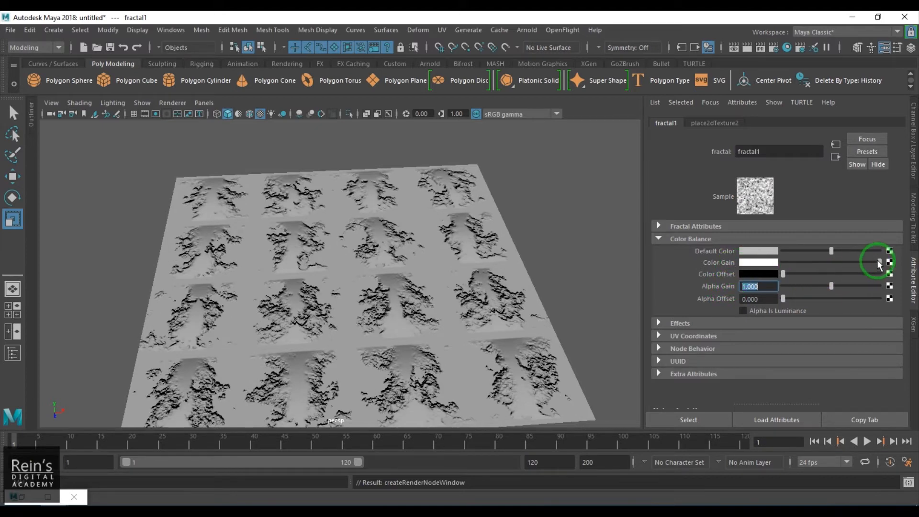
# Try a darker grey Color Gain on the fractal texture, refresh its sample swatch and restore the gain to white.
pyautogui.moveTo(873, 262); pyautogui.dragTo(805, 264)
pyautogui.click(760, 198)
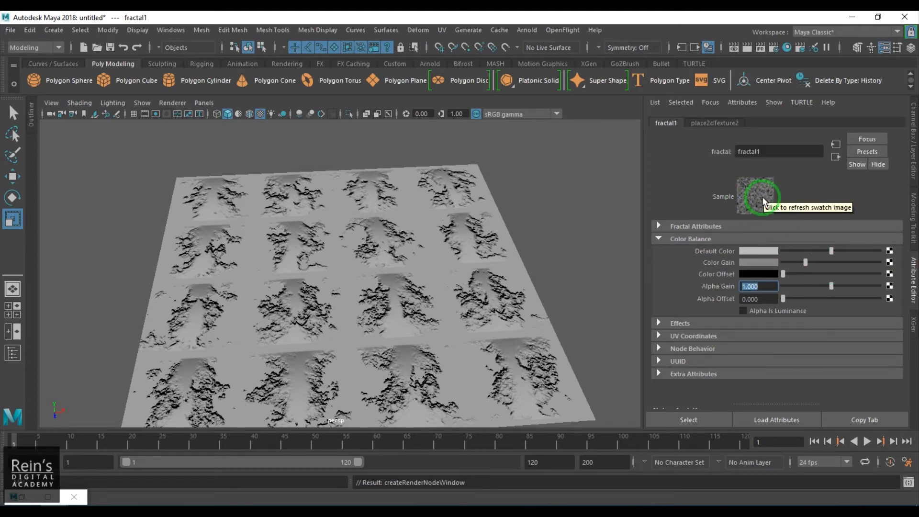
pyautogui.moveTo(805, 262); pyautogui.dragTo(886, 272)
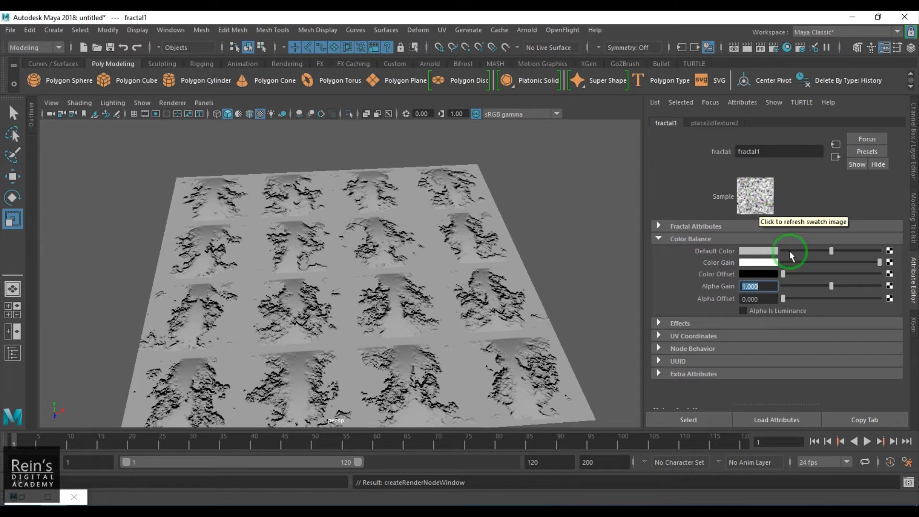
# Try a grey Color Offset on the fractal texture, refresh its sample swatch and restore the offset to black.
pyautogui.moveTo(784, 273); pyautogui.dragTo(801, 273)
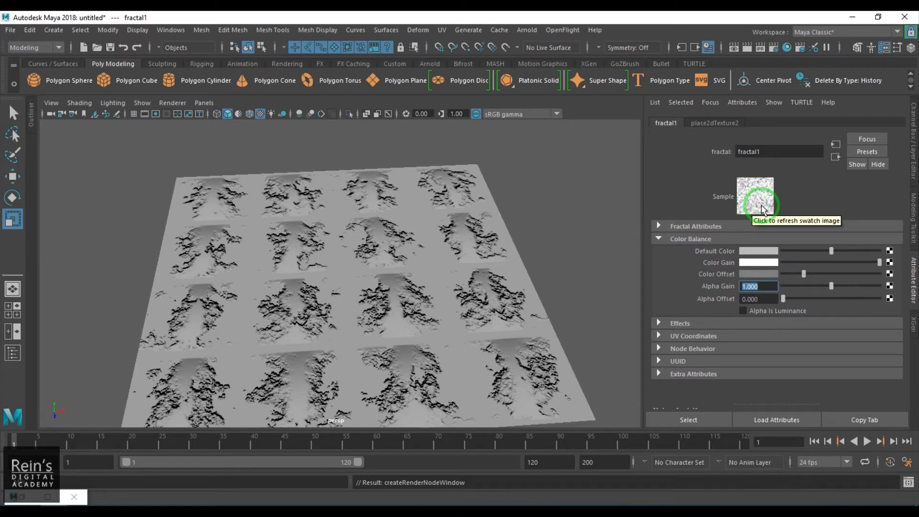
pyautogui.click(766, 189)
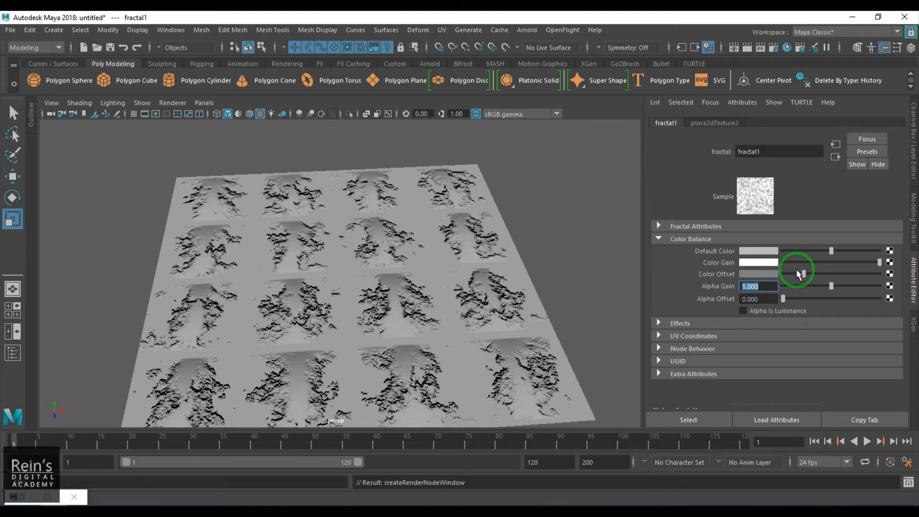
pyautogui.click(755, 186)
pyautogui.moveTo(793, 276); pyautogui.dragTo(768, 273)
pyautogui.moveTo(876, 263)
pyautogui.mouseDown()
pyautogui.moveTo(817, 264)
pyautogui.moveTo(892, 264)
pyautogui.mouseUp()
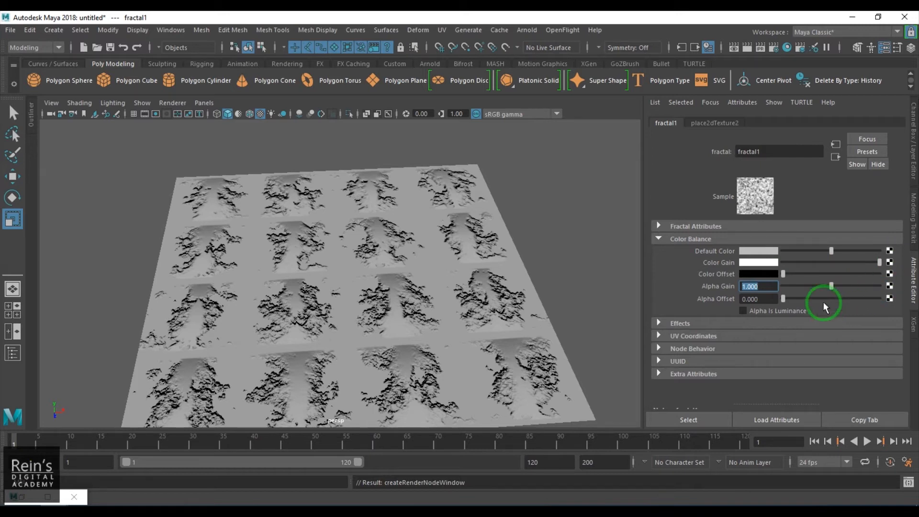
# Lower the fractal texture's Alpha Gain to 0.169.
pyautogui.moveTo(828, 286); pyautogui.dragTo(792, 289)
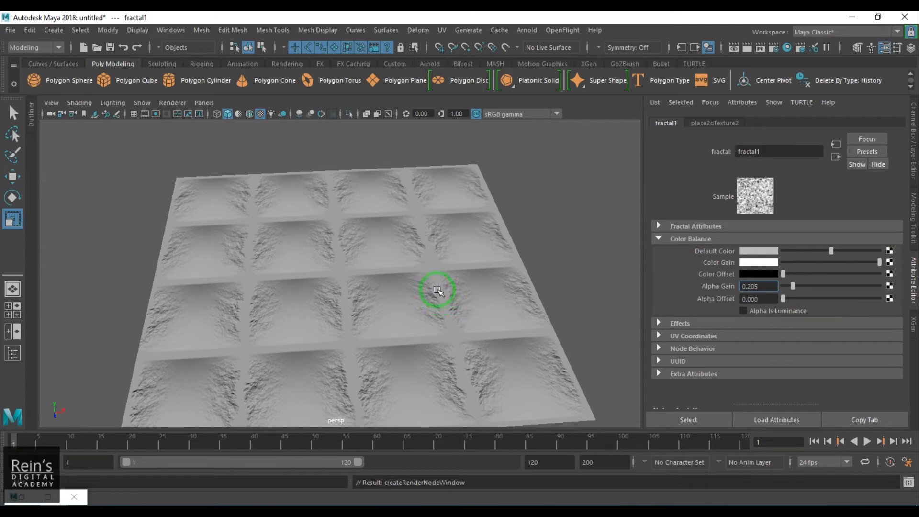
pyautogui.moveTo(792, 288)
pyautogui.mouseDown()
pyautogui.moveTo(782, 288)
pyautogui.moveTo(808, 300)
pyautogui.moveTo(775, 304)
pyautogui.moveTo(799, 304)
pyautogui.moveTo(782, 310)
pyautogui.moveTo(792, 289)
pyautogui.mouseUp()
pyautogui.moveTo(784, 301); pyautogui.dragTo(783, 300)
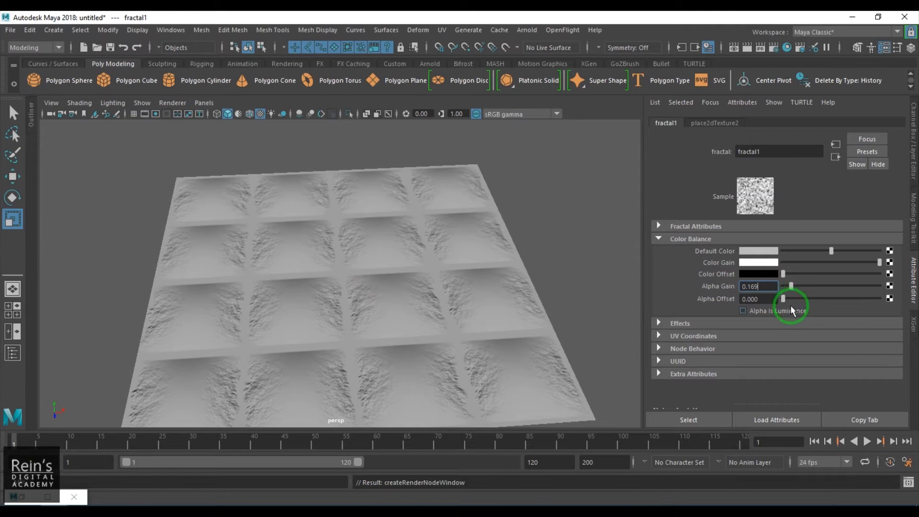
# Show the Fractal Attributes and reduce the fractal's Amplitude to 0.506 and Ratio to 0.429.
pyautogui.click(703, 226)
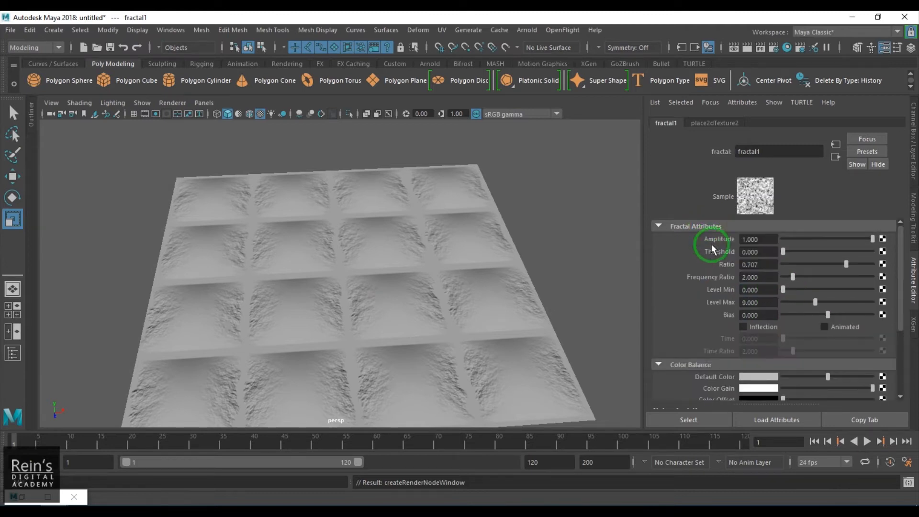
pyautogui.moveTo(813, 236); pyautogui.dragTo(827, 237)
pyautogui.moveTo(804, 266); pyautogui.dragTo(801, 265)
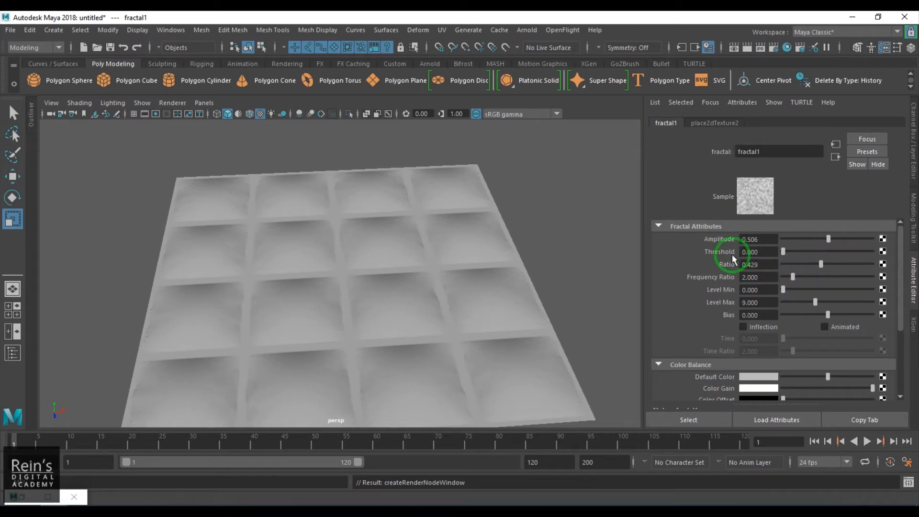
# Set place2dTexture2's Repeat UV to 0.5 in both directions and raise fractal1's Ratio to 0.539.
pyautogui.click(716, 123)
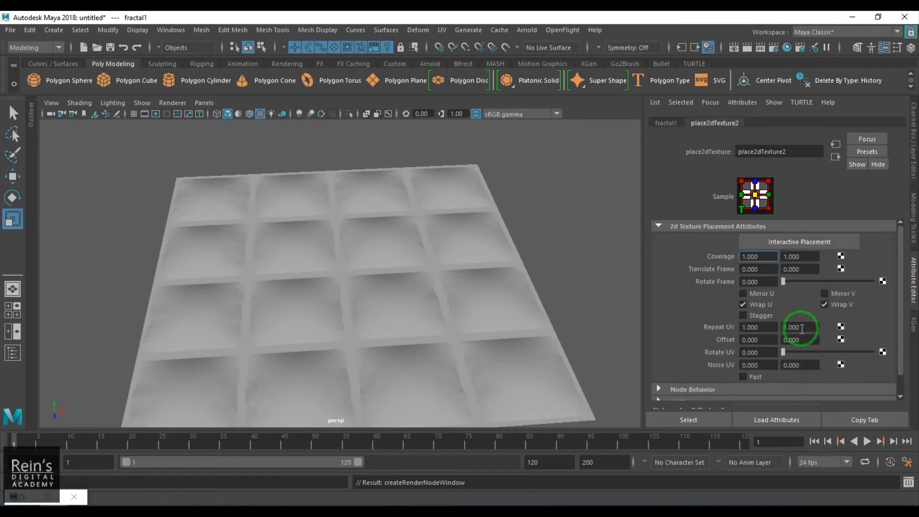
pyautogui.moveTo(764, 327); pyautogui.dragTo(665, 328)
pyautogui.write('0.5')
pyautogui.press('Return')
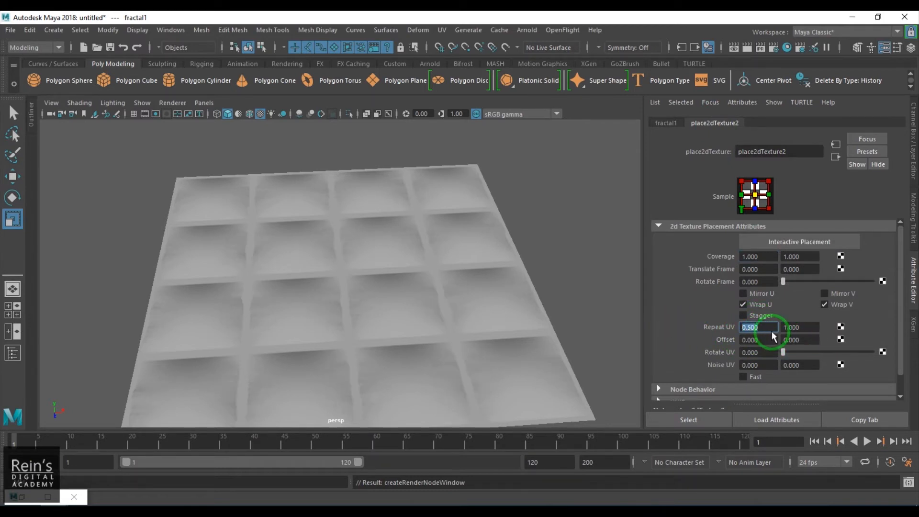
pyautogui.moveTo(812, 328); pyautogui.dragTo(765, 331)
pyautogui.write('0.5')
pyautogui.press('Return')
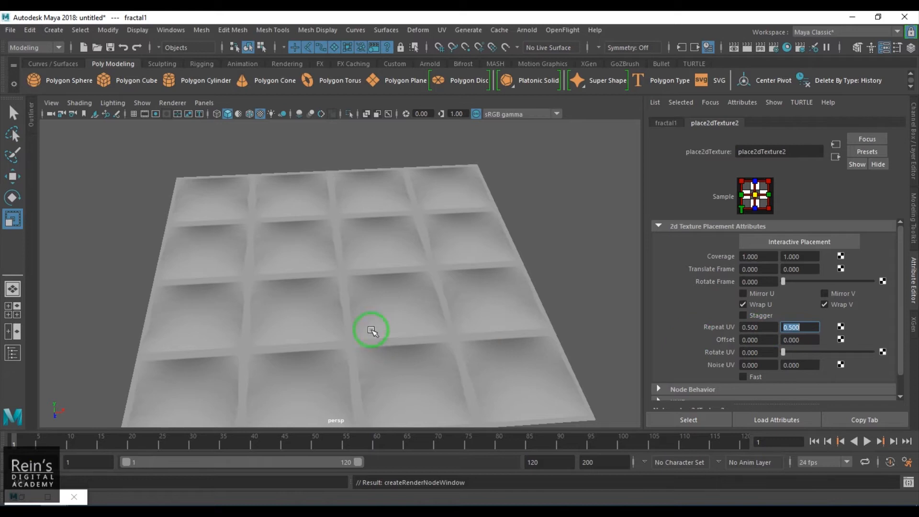
pyautogui.click(665, 123)
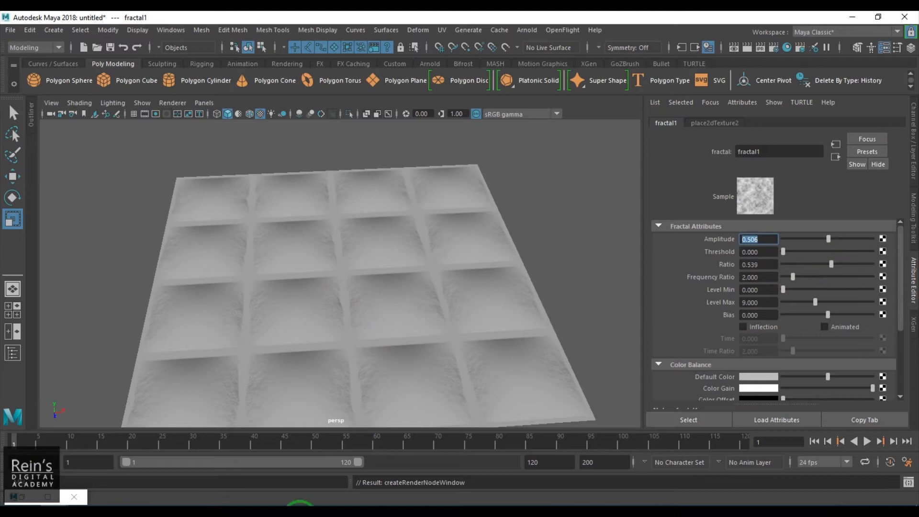
# Restore the Hypershade, connect fractal1's Out Alpha to bulge1's V Width and minimize the window again.
pyautogui.click(22, 497)
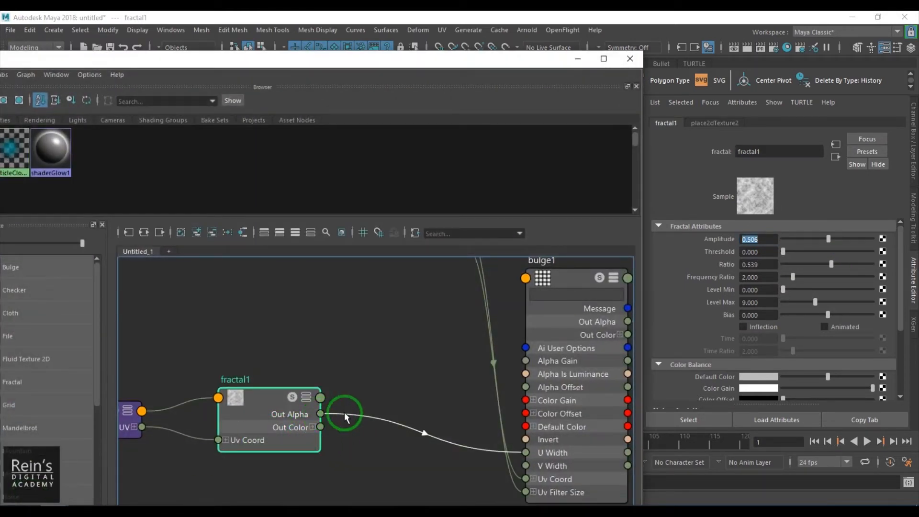
pyautogui.moveTo(317, 418); pyautogui.dragTo(527, 466)
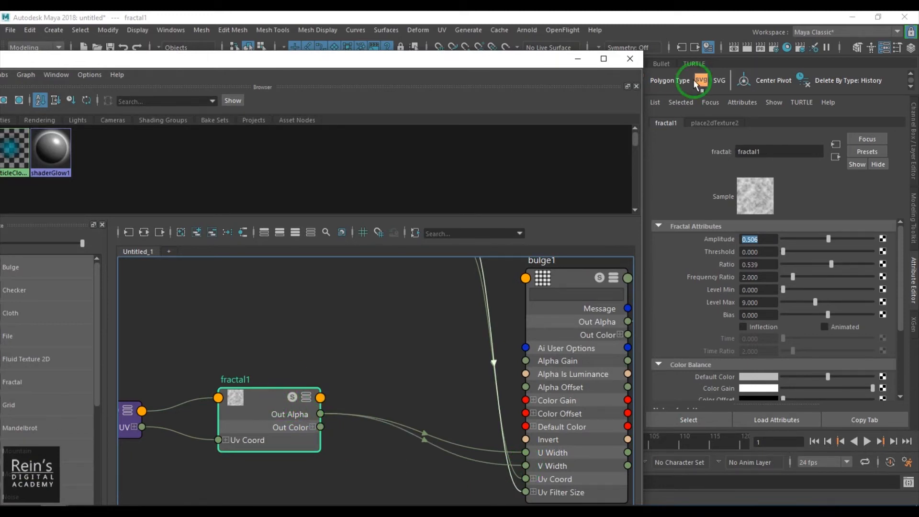
pyautogui.click(577, 58)
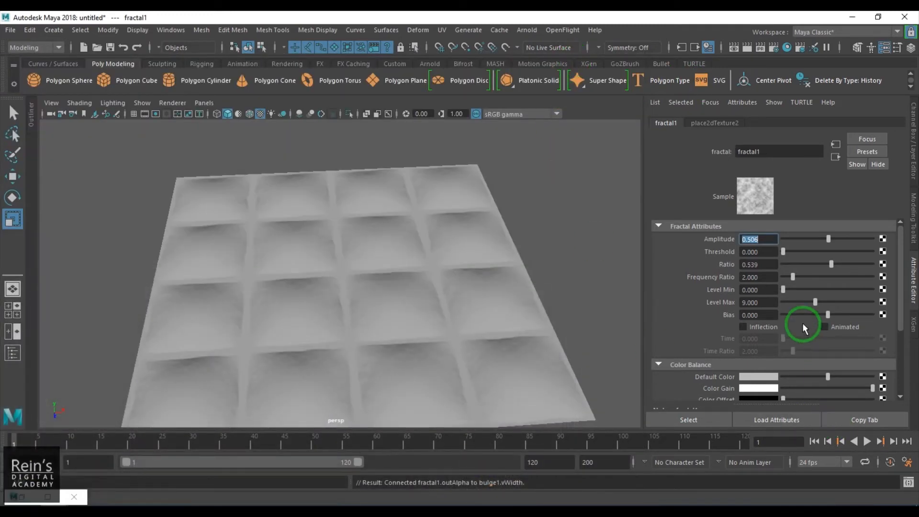
# Raise the fractal texture's Alpha Gain to 0.805 and view the irregular bulges on the plane from a higher angle.
pyautogui.scroll(-3, 798, 335)
pyautogui.moveTo(793, 374); pyautogui.dragTo(818, 387)
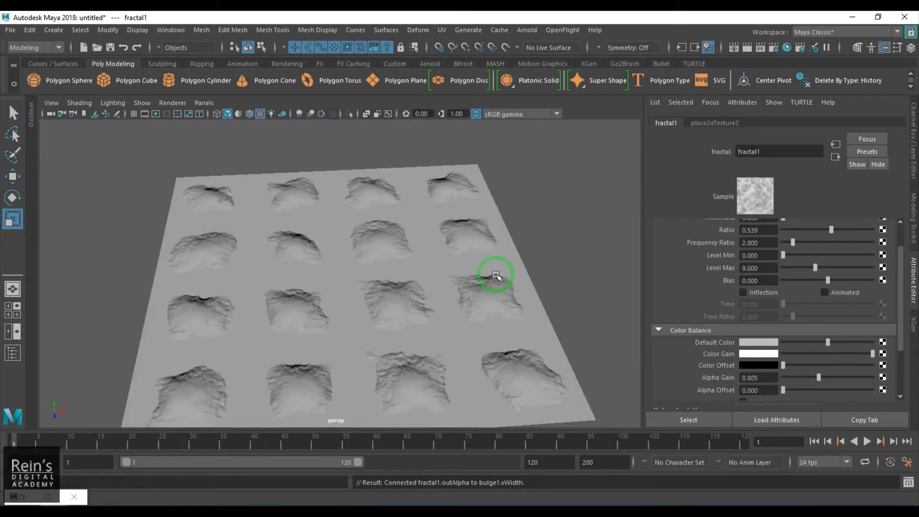
pyautogui.keyDown('alt'); pyautogui.moveTo(438, 325); pyautogui.dragTo(416, 316); pyautogui.keyUp('alt')
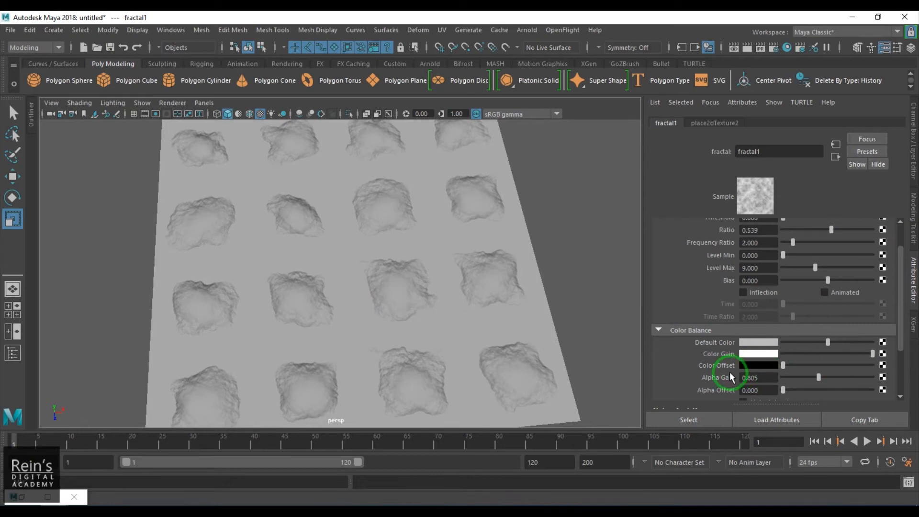
pyautogui.scroll(-2, 717, 354)
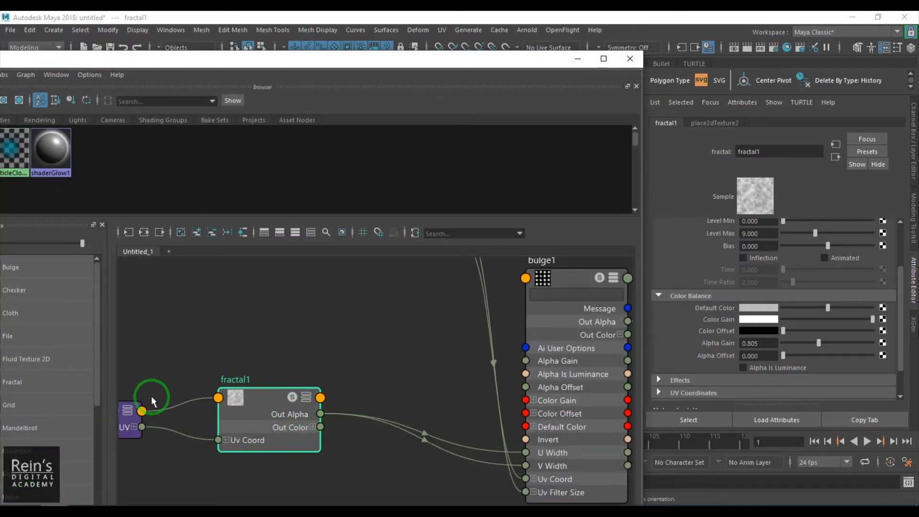
# Delete the fractal1 node and its placement node in the Hypershade, select bulge1 and minimize the window to view the plane.
pyautogui.scroll(-2, 244, 395)
pyautogui.moveTo(148, 365); pyautogui.dragTo(263, 429)
pyautogui.press('Delete')
pyautogui.moveTo(363, 283); pyautogui.dragTo(350, 410)
pyautogui.click(466, 314)
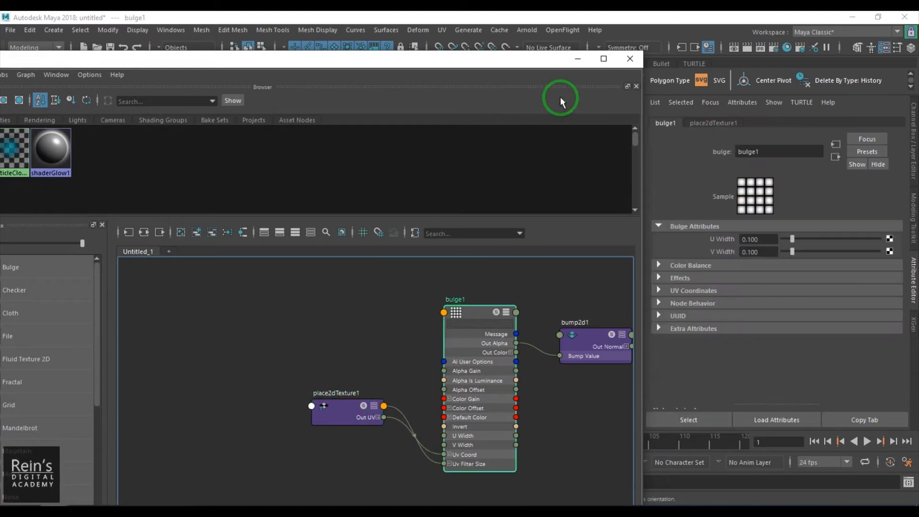
pyautogui.click(579, 60)
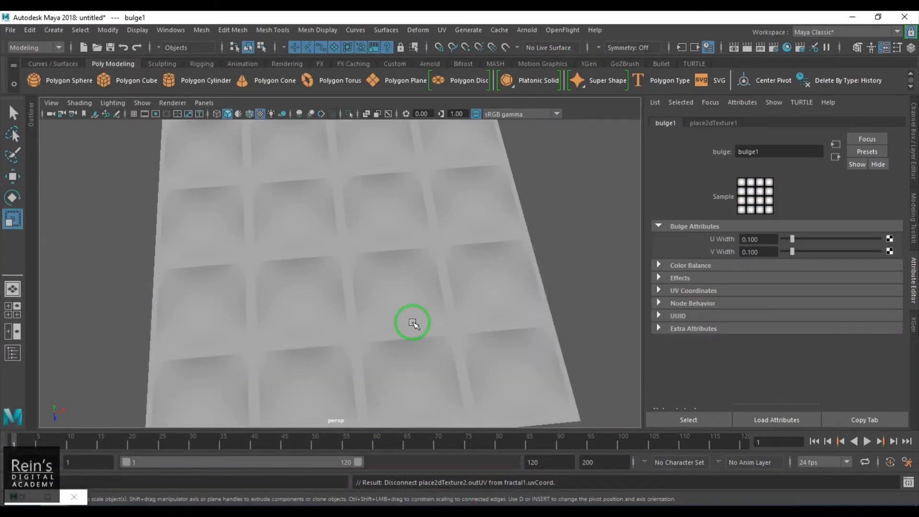
# Restore the Hypershade and delete the bump2d1 node between bulge1 and lambert2.
pyautogui.click(48, 496)
pyautogui.moveTo(482, 323); pyautogui.dragTo(469, 330)
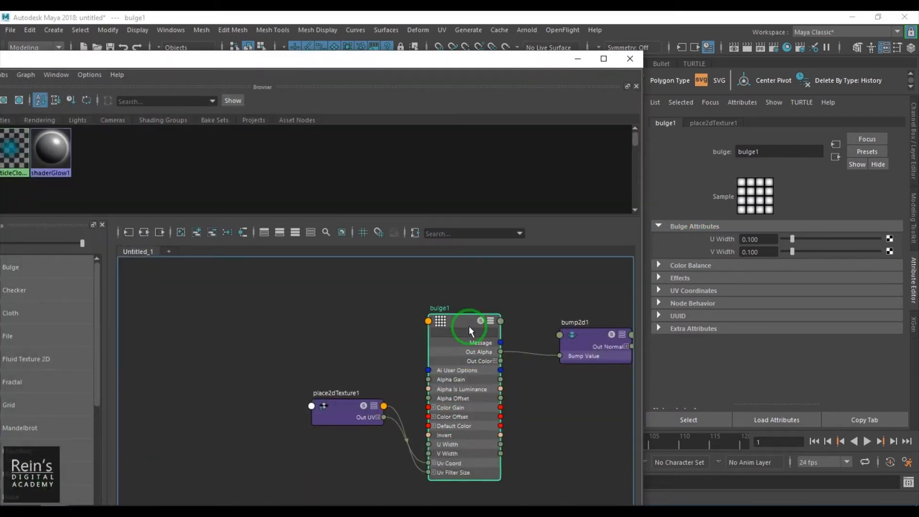
pyautogui.moveTo(493, 391); pyautogui.dragTo(305, 408, button='middle')
pyautogui.scroll(2, 385, 406)
pyautogui.moveTo(421, 404); pyautogui.dragTo(400, 407, button='middle')
pyautogui.click(391, 359)
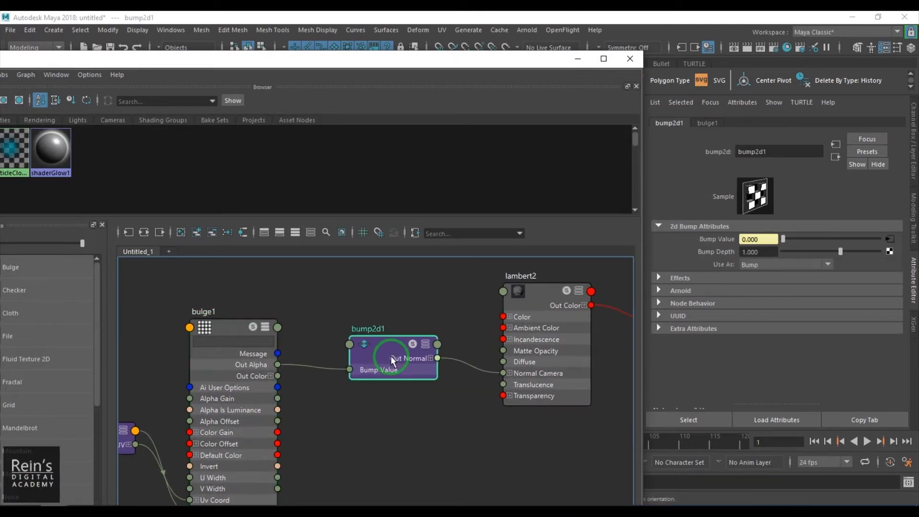
pyautogui.press('Delete')
# Connect bulge1's Out Color to lambert2's Color, select bulge1 and minimize the Hypershade.
pyautogui.moveTo(278, 376); pyautogui.dragTo(503, 316)
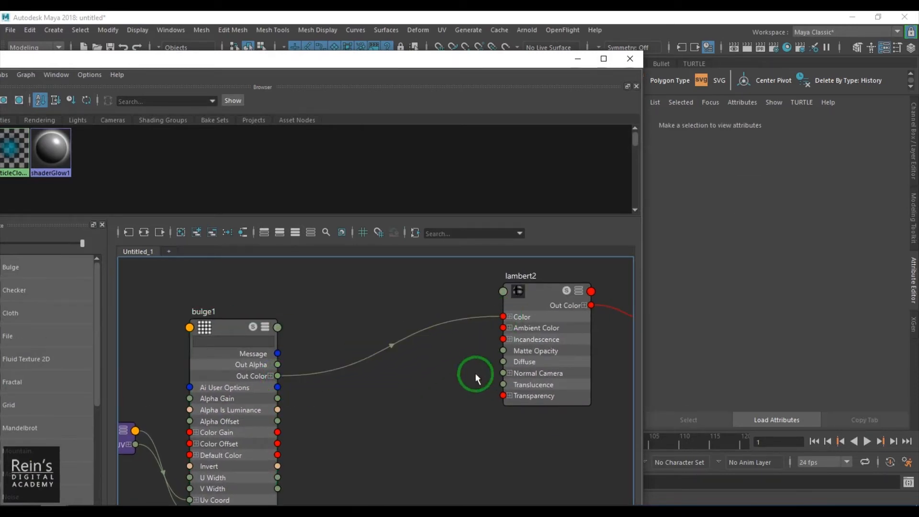
pyautogui.click(224, 327)
pyautogui.click(577, 59)
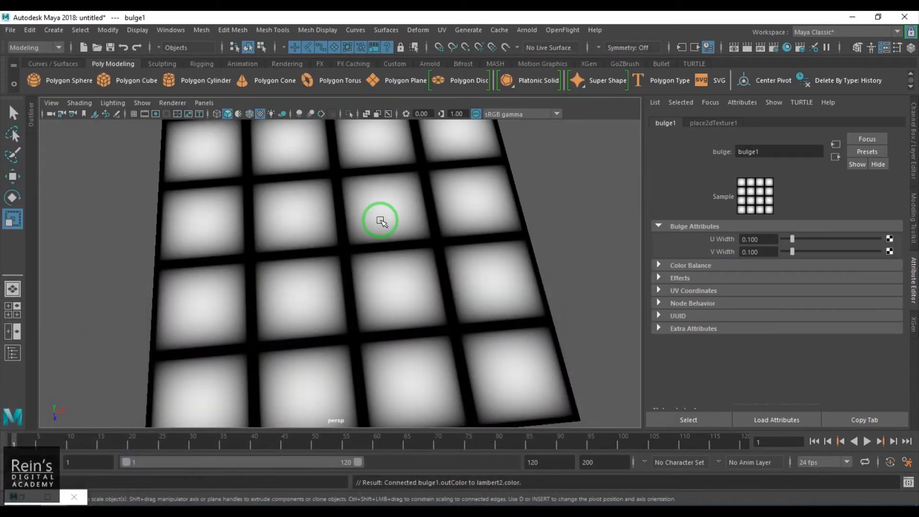
# Show the bulge texture's Color Balance attributes and set its Color Gain to yellow.
pyautogui.click(692, 266)
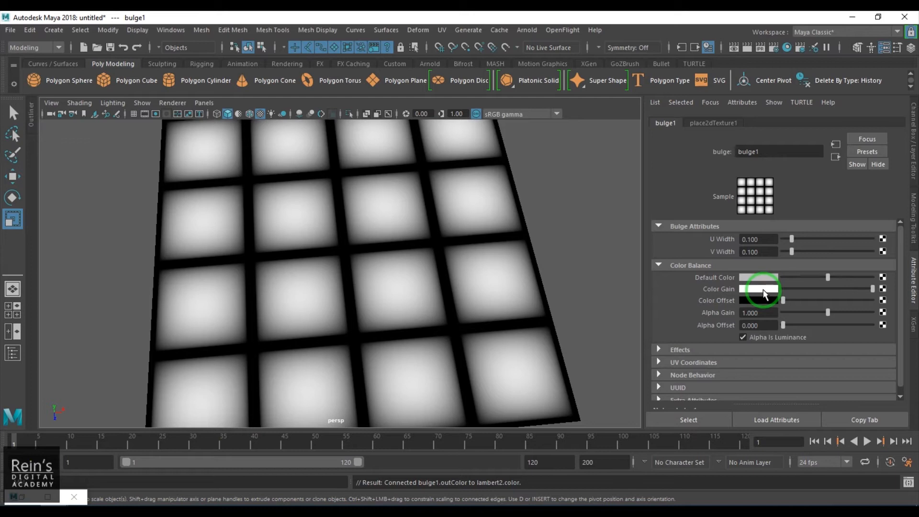
pyautogui.click(764, 290)
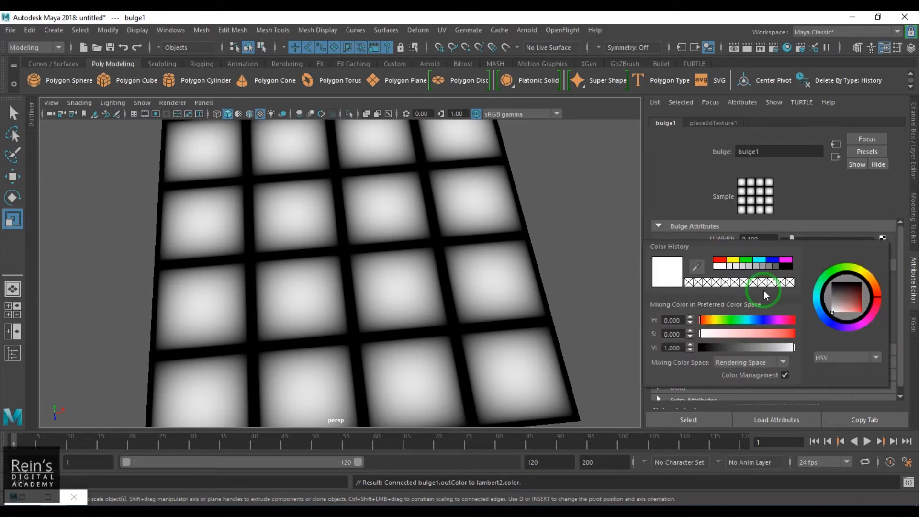
pyautogui.click(735, 259)
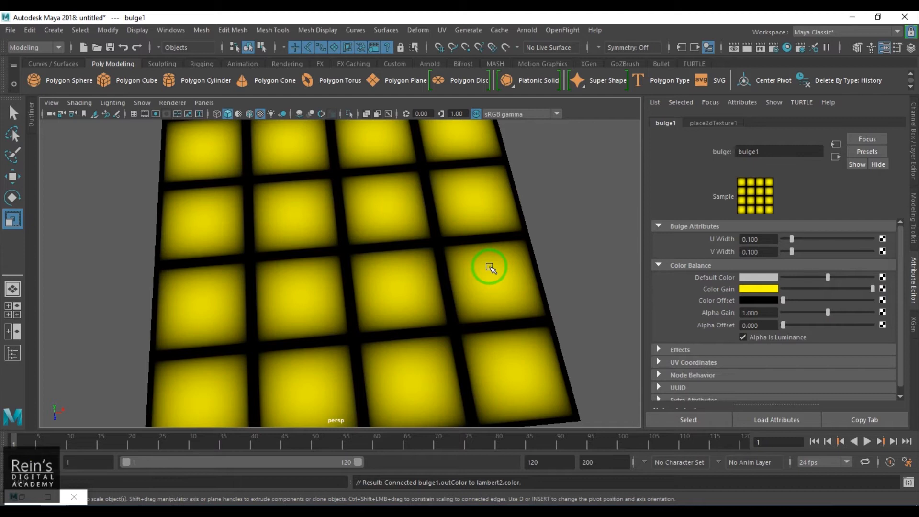
# Try a blue and a green Color Offset on the bulge texture, restoring black after each.
pyautogui.click(766, 301)
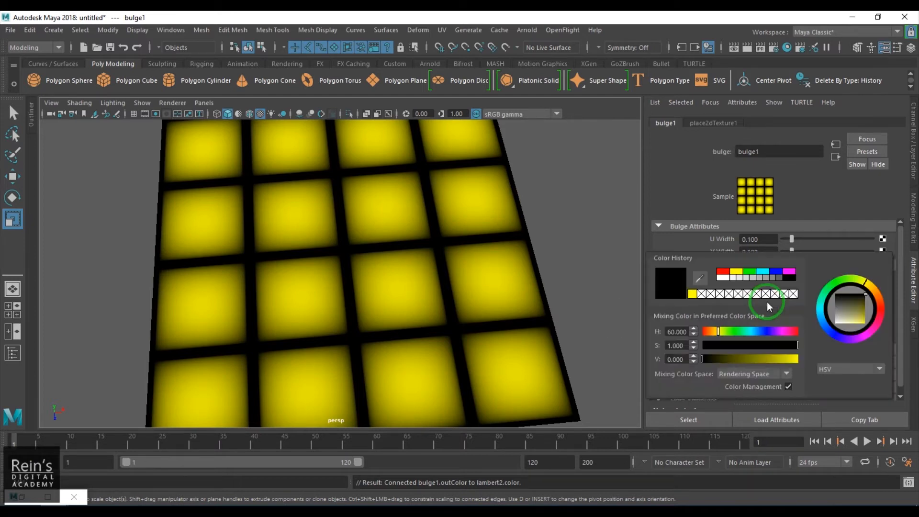
pyautogui.click(775, 271)
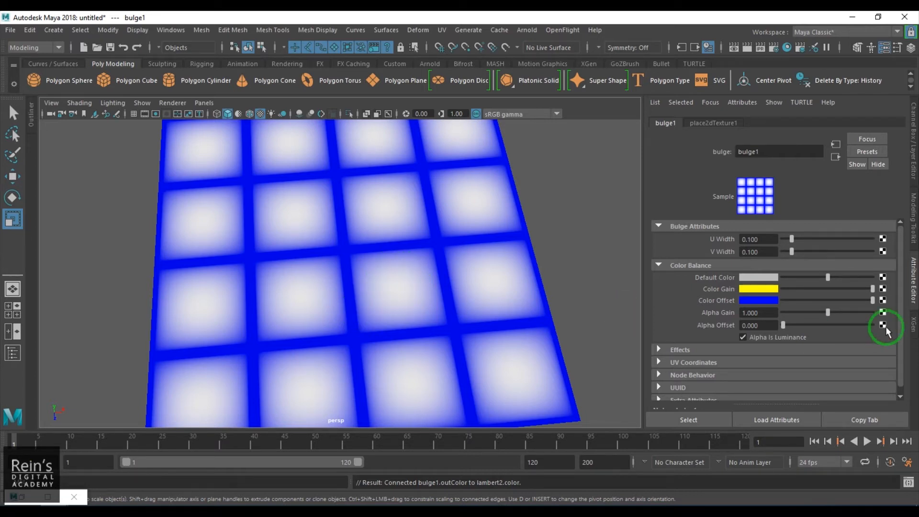
pyautogui.moveTo(872, 300); pyautogui.dragTo(760, 308)
pyautogui.click(759, 300)
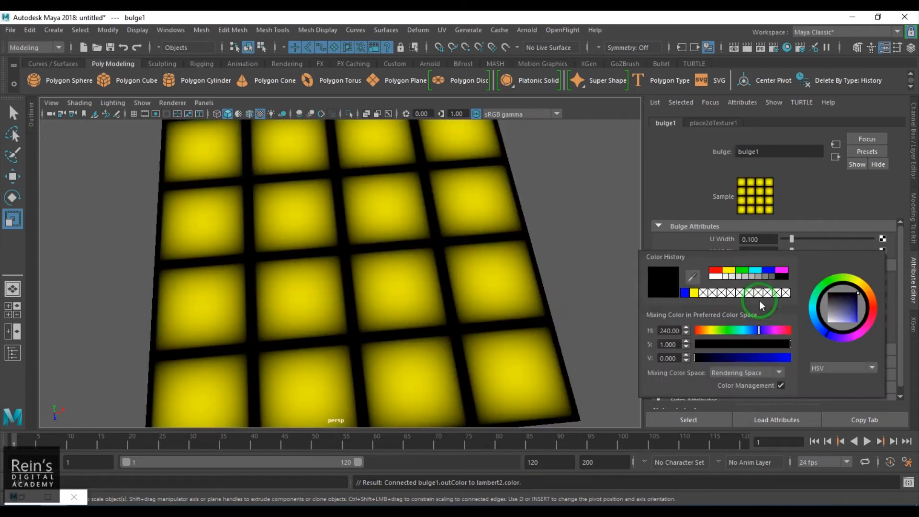
pyautogui.click(746, 269)
pyautogui.moveTo(871, 300); pyautogui.dragTo(759, 303)
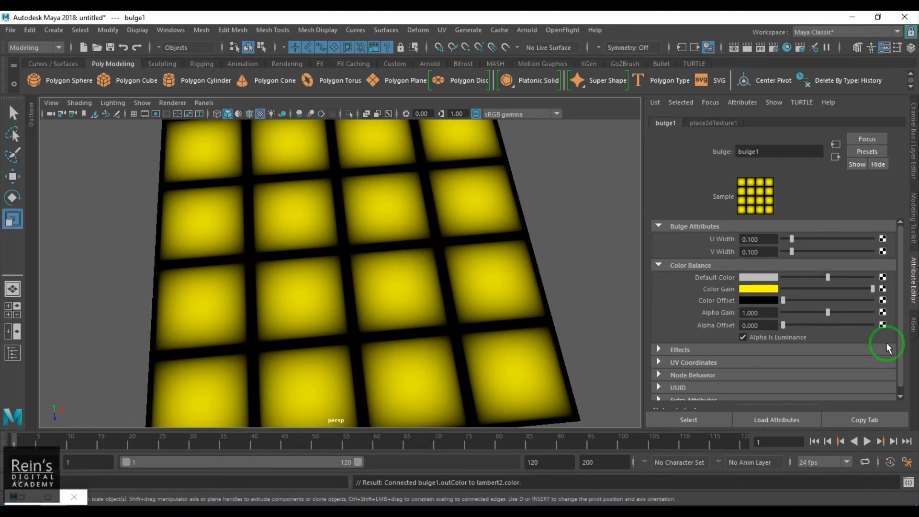
# Try green and blue Color Offsets on the bulge texture again, and reset Color Offset to black and Color Gain to white.
pyautogui.click(773, 300)
pyautogui.click(754, 267)
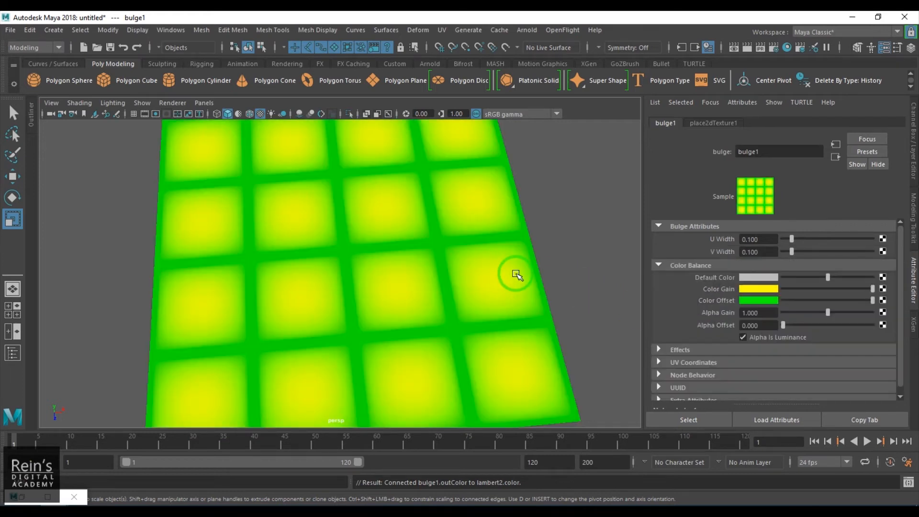
pyautogui.click(773, 300)
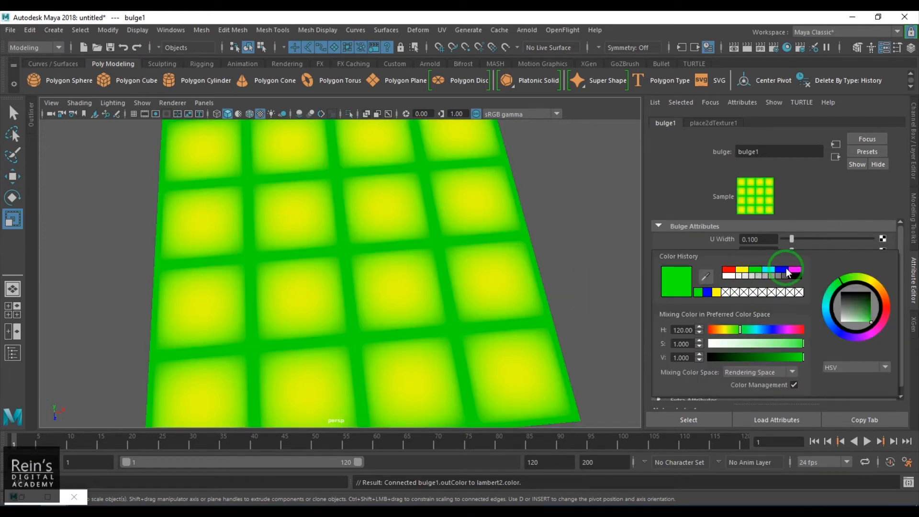
pyautogui.click(766, 267)
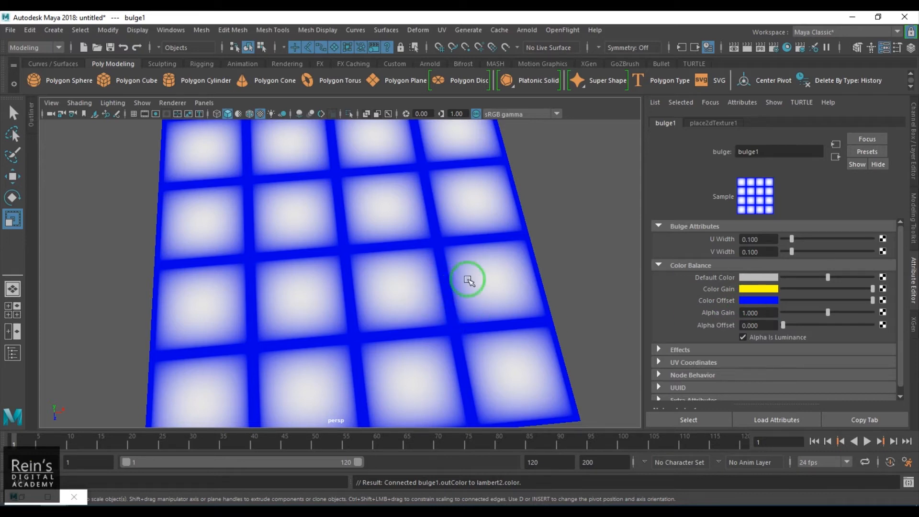
pyautogui.moveTo(798, 301); pyautogui.dragTo(765, 301)
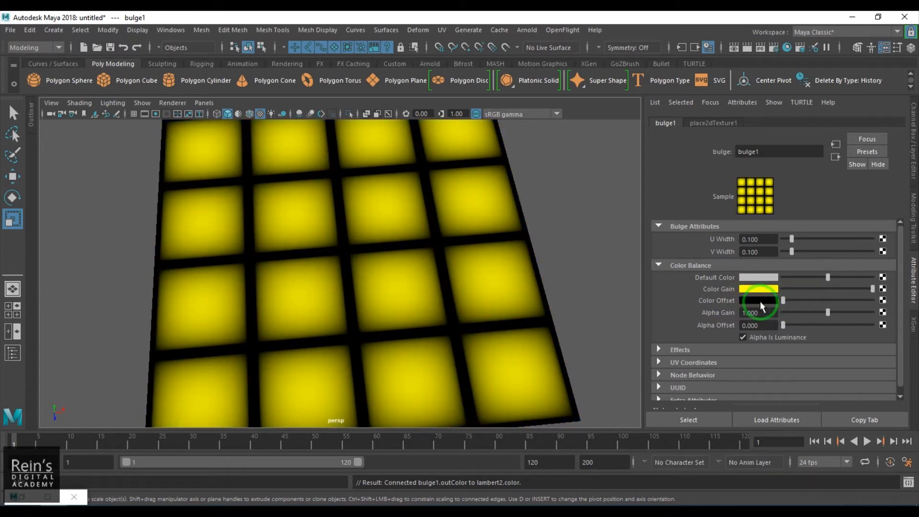
pyautogui.moveTo(844, 290); pyautogui.dragTo(914, 293)
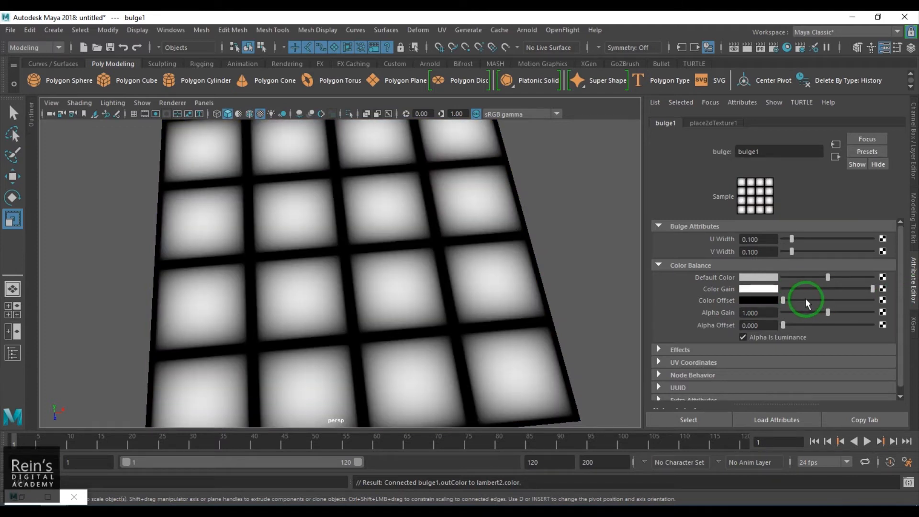
# Show the bulge texture's Effects attributes and insert a Color Remap ramp.
pyautogui.click(682, 350)
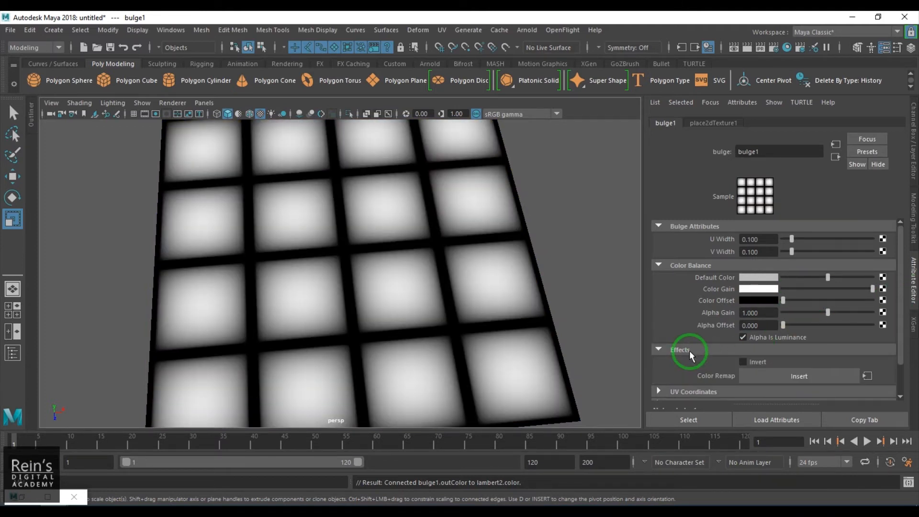
pyautogui.scroll(-2, 690, 354)
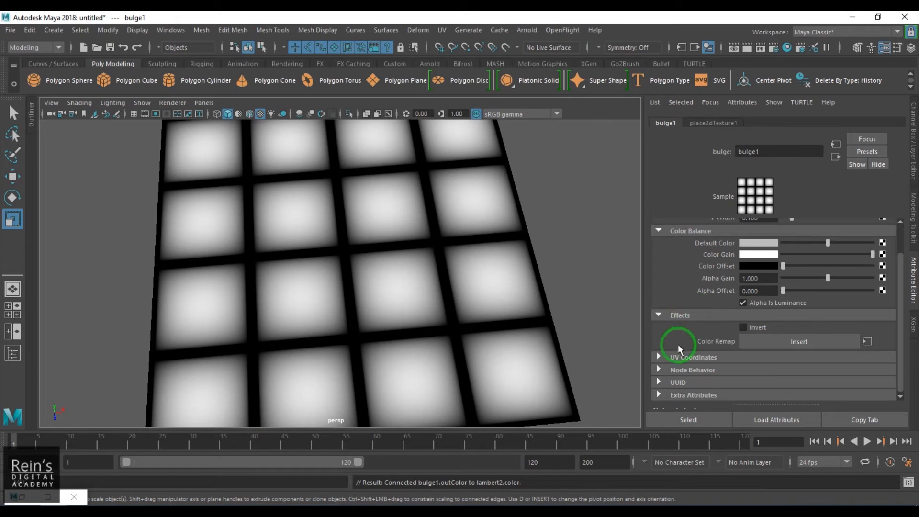
pyautogui.click(777, 342)
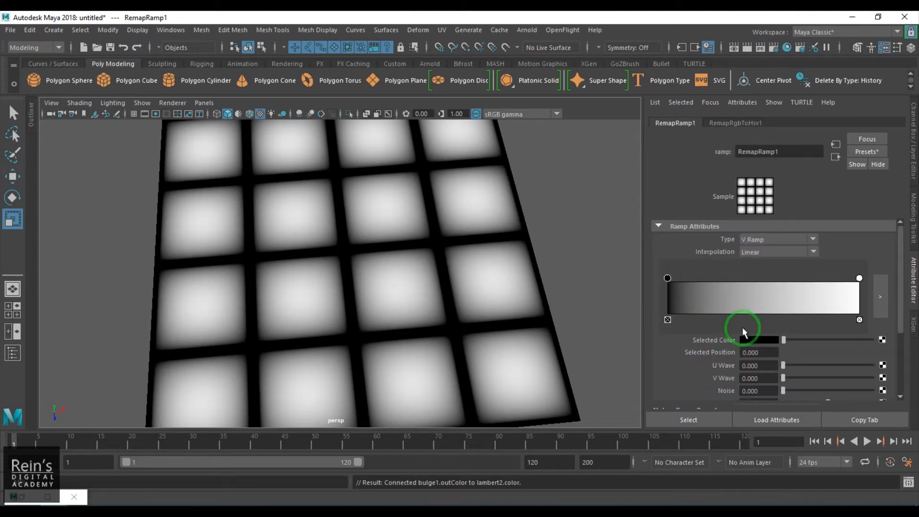
# Colour the remap ramp's black start marker blue and its white end marker yellow.
pyautogui.click(763, 343)
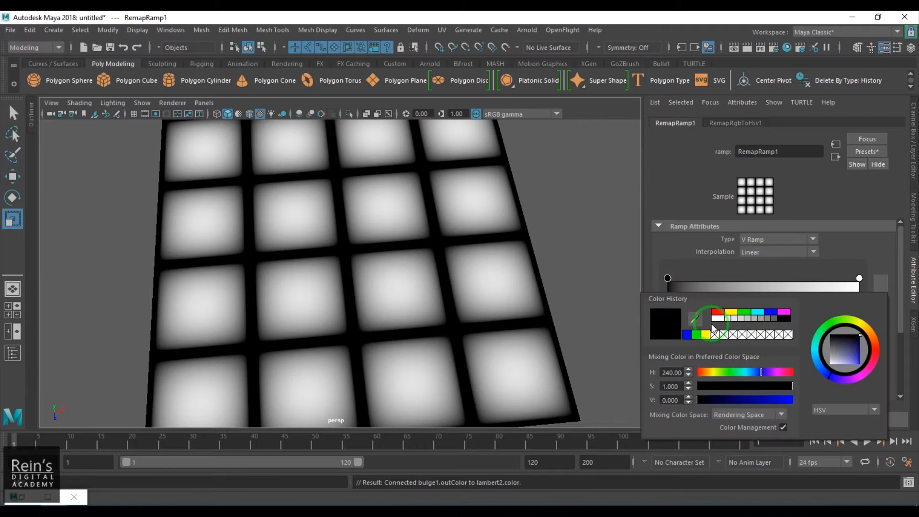
pyautogui.click(687, 334)
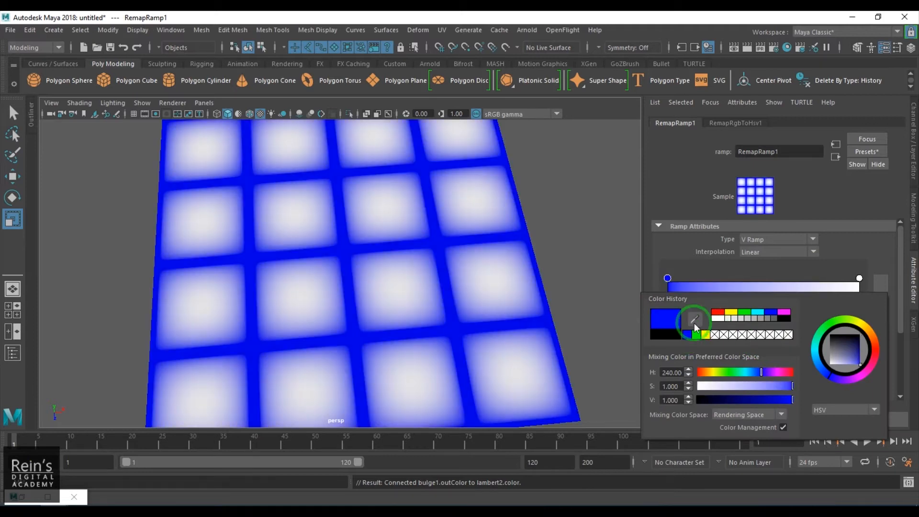
pyautogui.click(859, 278)
pyautogui.click(776, 340)
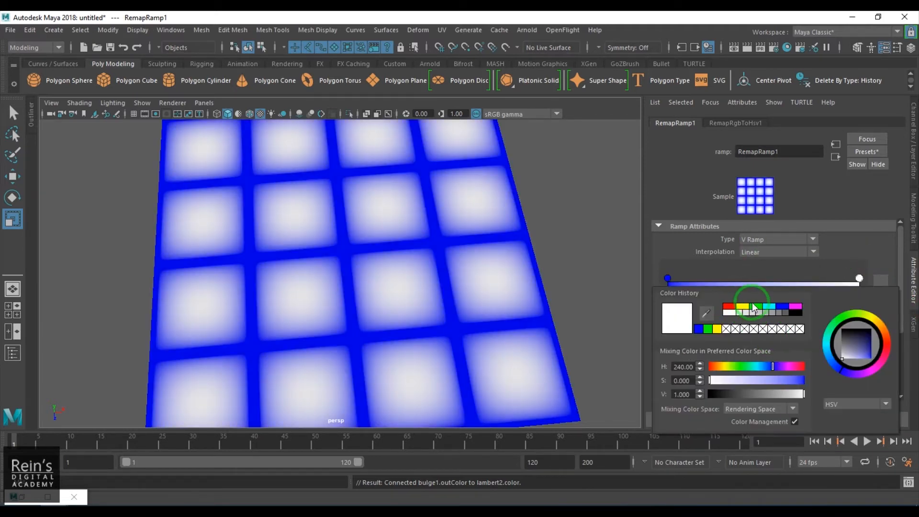
pyautogui.click(747, 319)
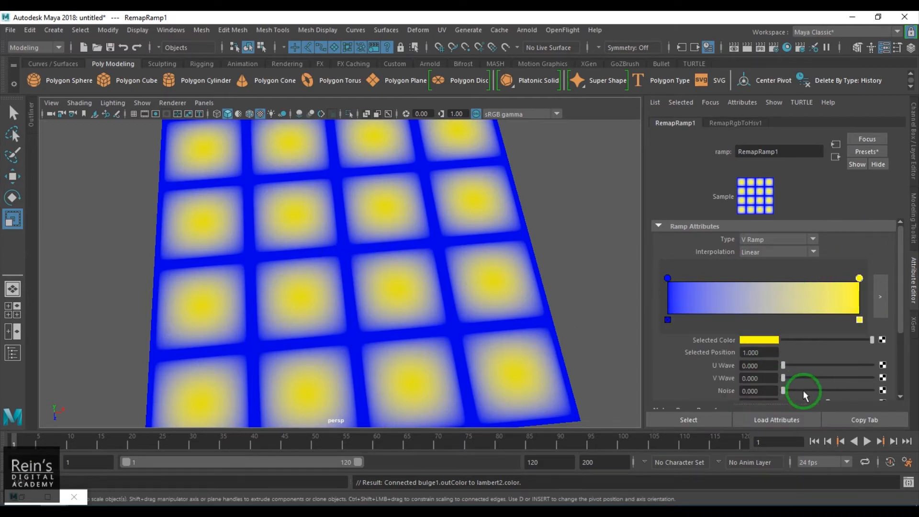
# Try a Noise of 0.305 and a Noise Freq of 0.656 on the remap ramp.
pyautogui.moveTo(792, 395)
pyautogui.mouseDown()
pyautogui.moveTo(804, 390)
pyautogui.moveTo(794, 390)
pyautogui.mouseUp()
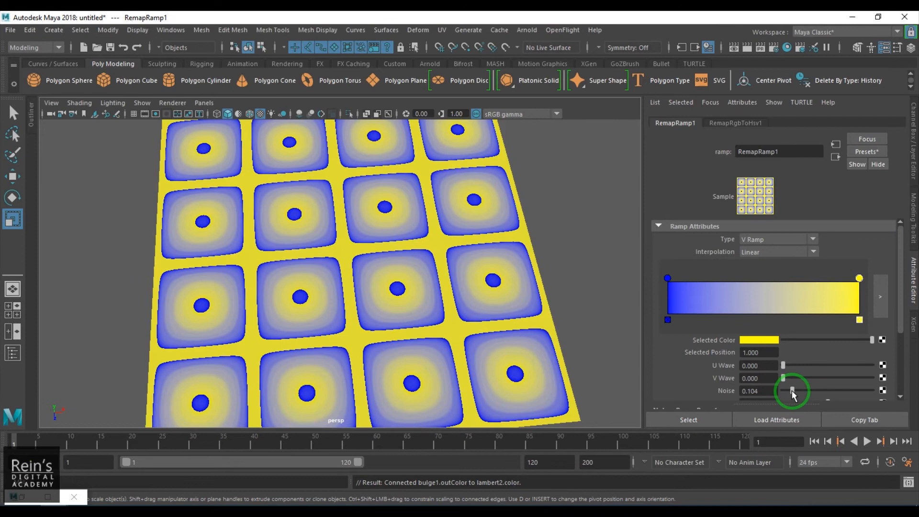
pyautogui.scroll(-2, 794, 383)
pyautogui.moveTo(792, 356); pyautogui.dragTo(842, 369)
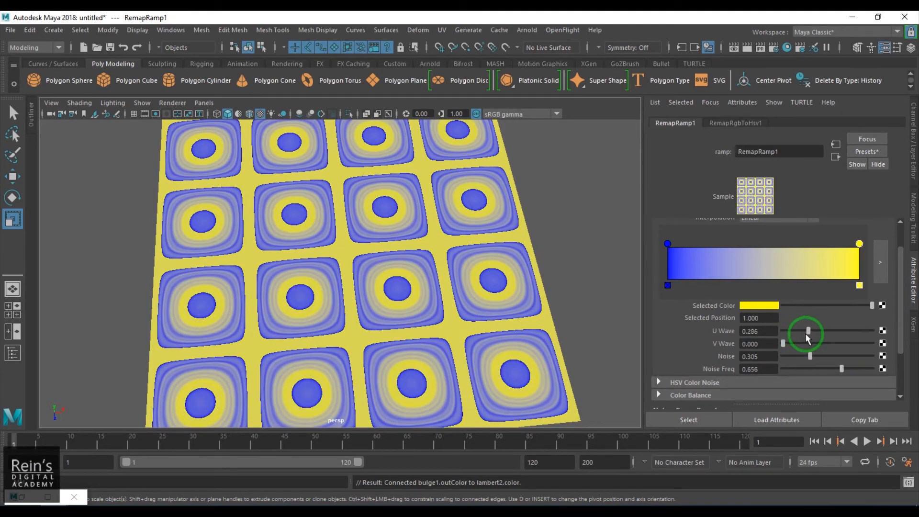
# Try the ramp's U Wave and V Wave, reset both to 0, and set Noise to 0.370 and Noise Freq to 0.279.
pyautogui.moveTo(790, 345); pyautogui.dragTo(846, 331)
pyautogui.moveTo(783, 357); pyautogui.dragTo(807, 370)
pyautogui.moveTo(856, 344); pyautogui.dragTo(780, 343)
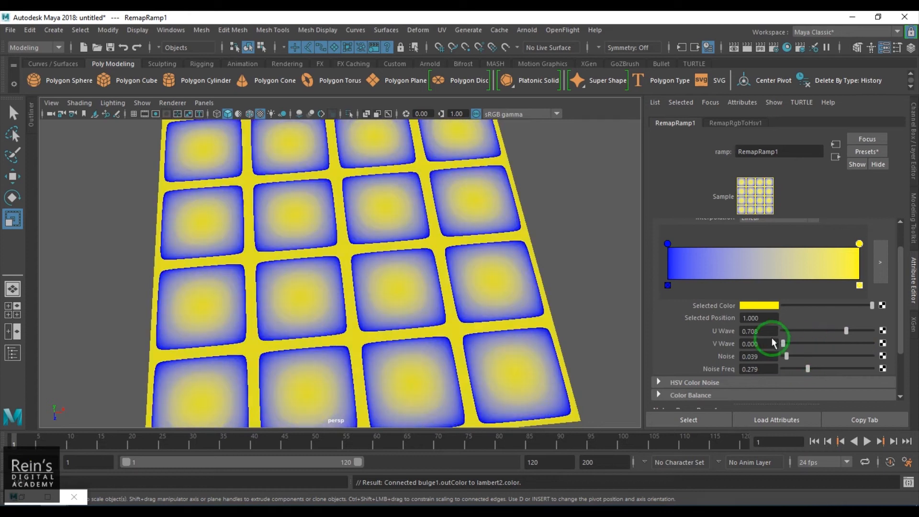
pyautogui.click(783, 331)
pyautogui.moveTo(787, 359); pyautogui.dragTo(815, 364)
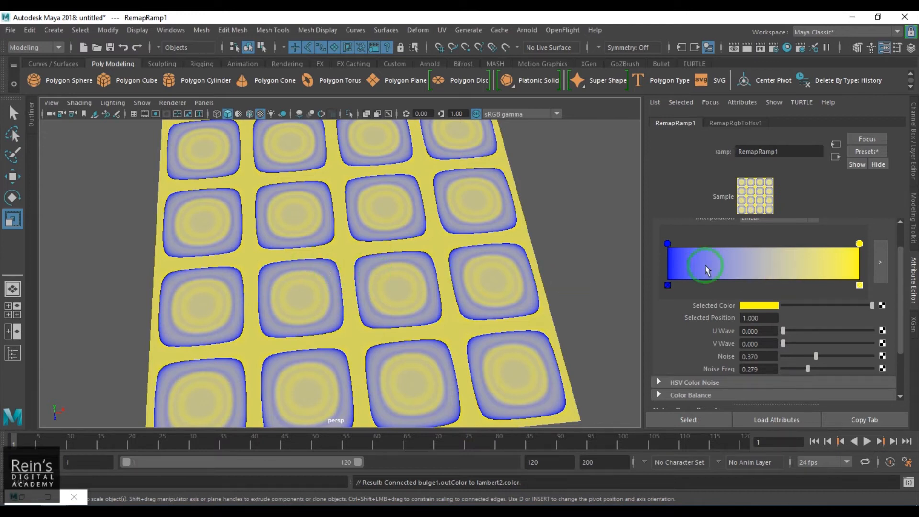
# Move the ramp's blue marker to position 0.383 and its yellow marker to position 0.488.
pyautogui.moveTo(669, 244)
pyautogui.mouseDown()
pyautogui.moveTo(792, 253)
pyautogui.moveTo(740, 245)
pyautogui.mouseUp()
pyautogui.click(858, 245)
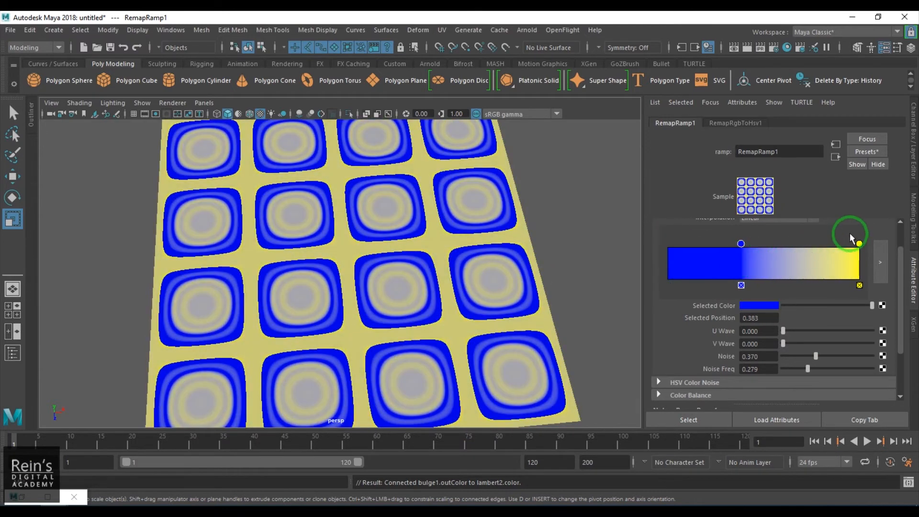
pyautogui.moveTo(858, 245)
pyautogui.mouseDown()
pyautogui.moveTo(734, 266)
pyautogui.moveTo(796, 260)
pyautogui.moveTo(761, 259)
pyautogui.mouseUp()
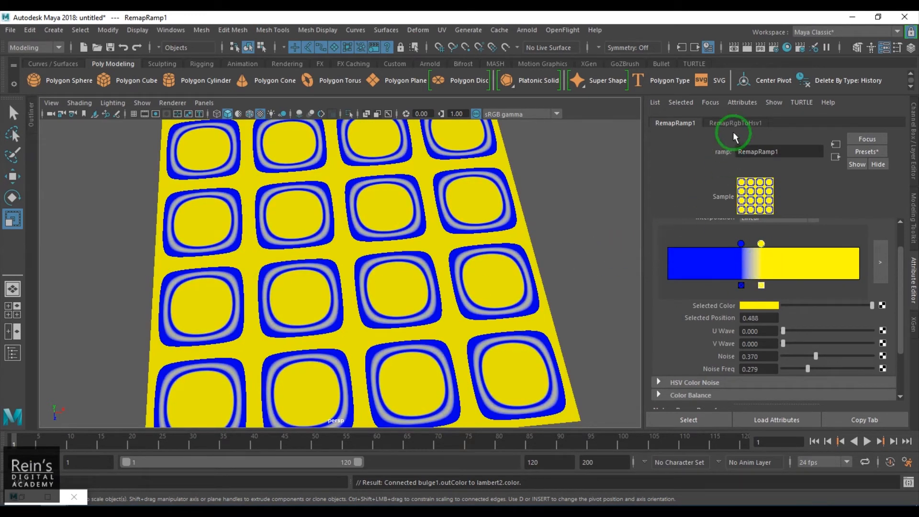
# Add another yellow marker just after the one at 0.488 and recolour the 0.488 marker green.
pyautogui.click(762, 253)
pyautogui.moveTo(765, 250); pyautogui.dragTo(779, 250)
pyautogui.click(761, 245)
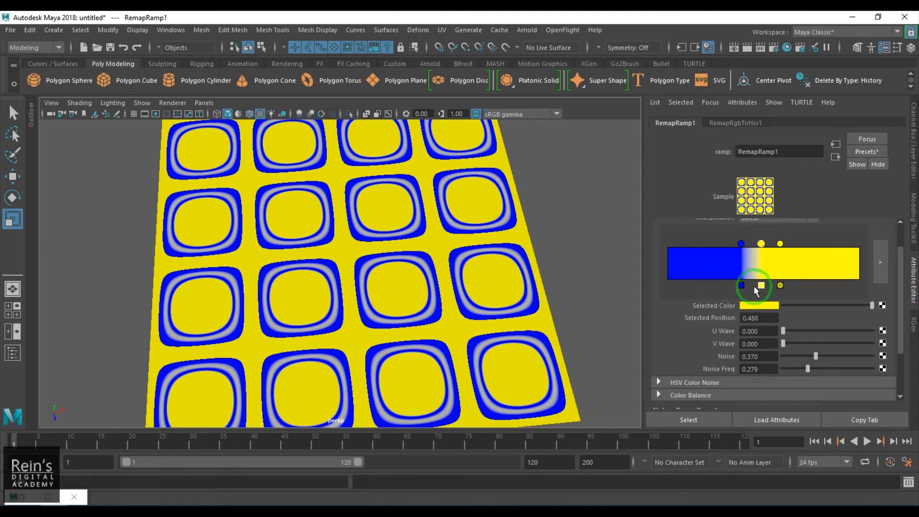
pyautogui.click(763, 307)
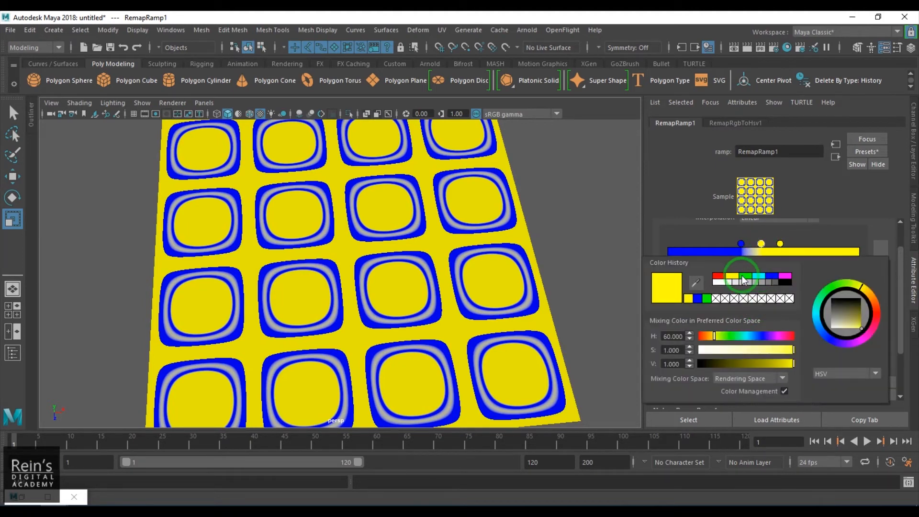
pyautogui.click(743, 280)
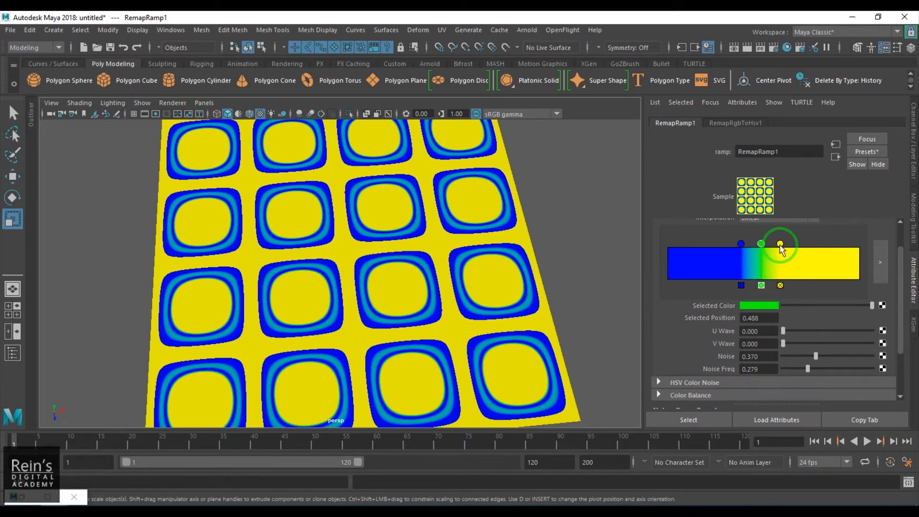
# Add ramp markers in blue at position 0.680, light yellow at 0.287 and blue at 0.159.
pyautogui.click(798, 263)
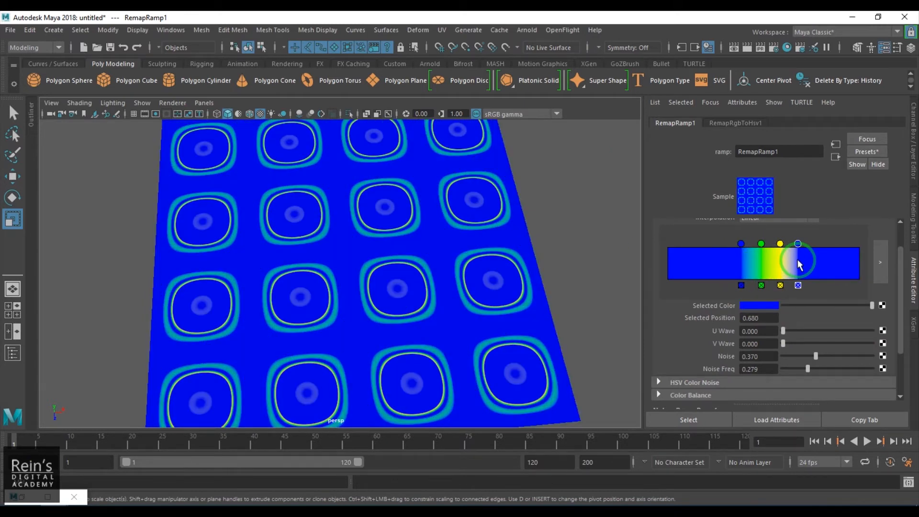
pyautogui.click(722, 263)
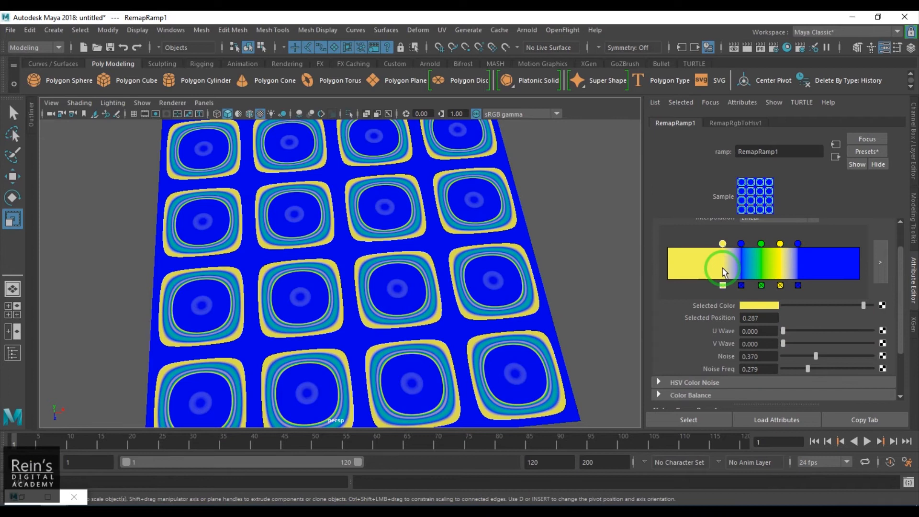
pyautogui.click(698, 267)
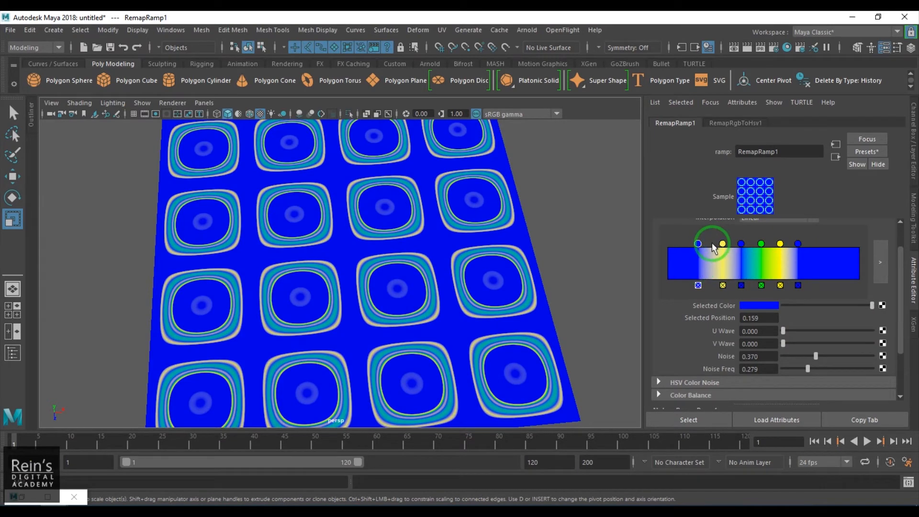
# Try the Exponential Up and Exponential Down interpolations on the remap ramp.
pyautogui.scroll(2, 731, 280)
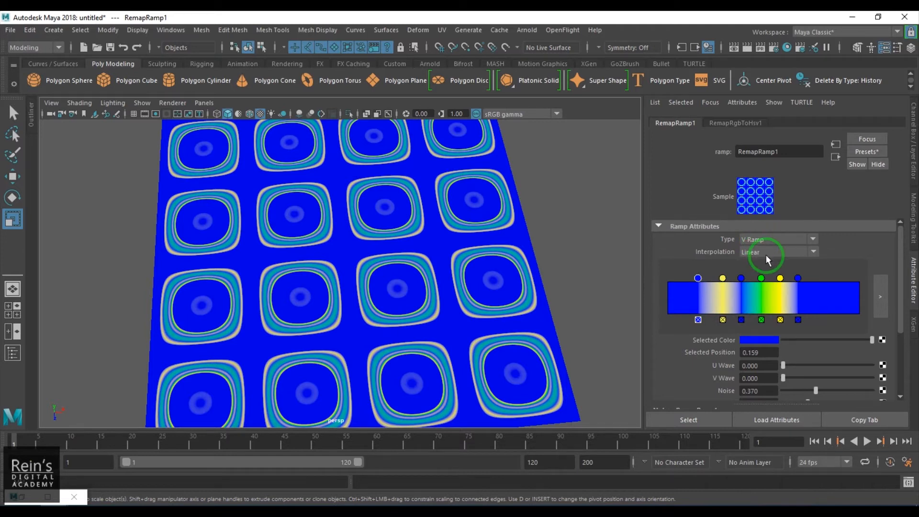
pyautogui.click(761, 252)
pyautogui.click(765, 263)
pyautogui.click(771, 252)
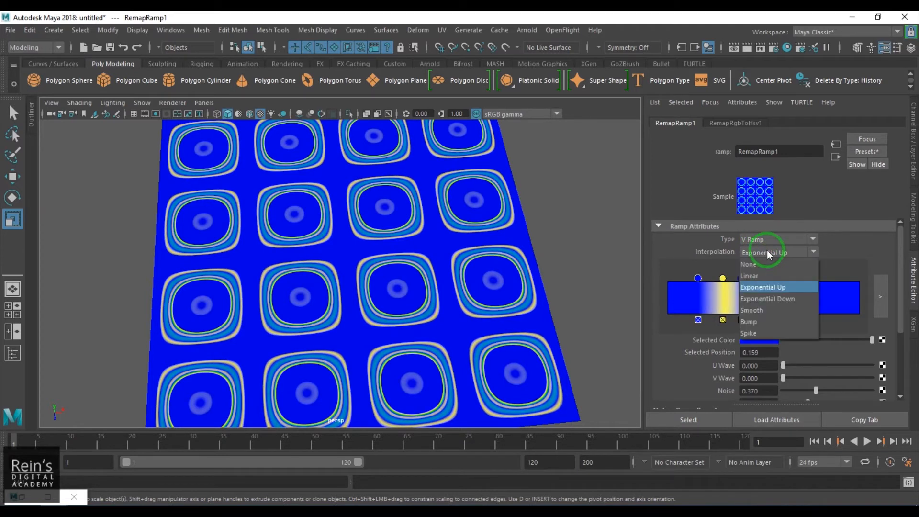
pyautogui.click(769, 298)
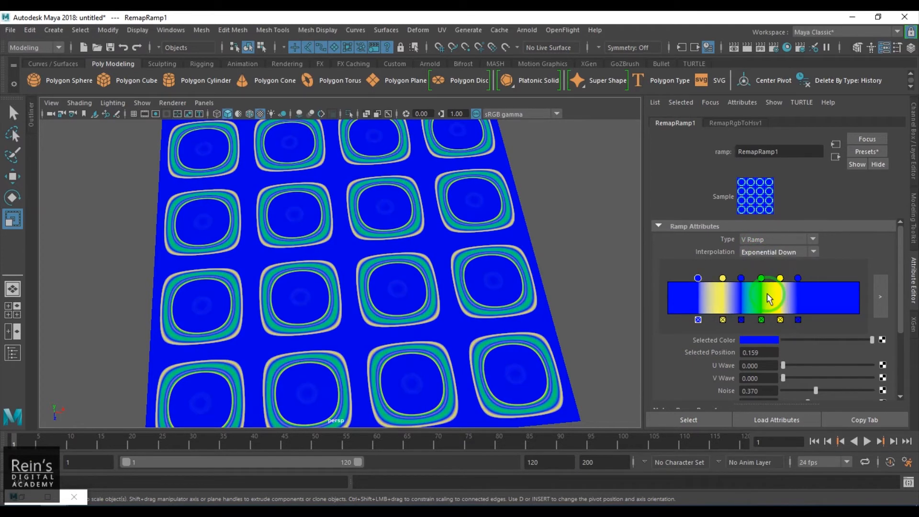
# Set the ramp's Interpolation to None and move its last blue marker to position 0.817.
pyautogui.click(779, 251)
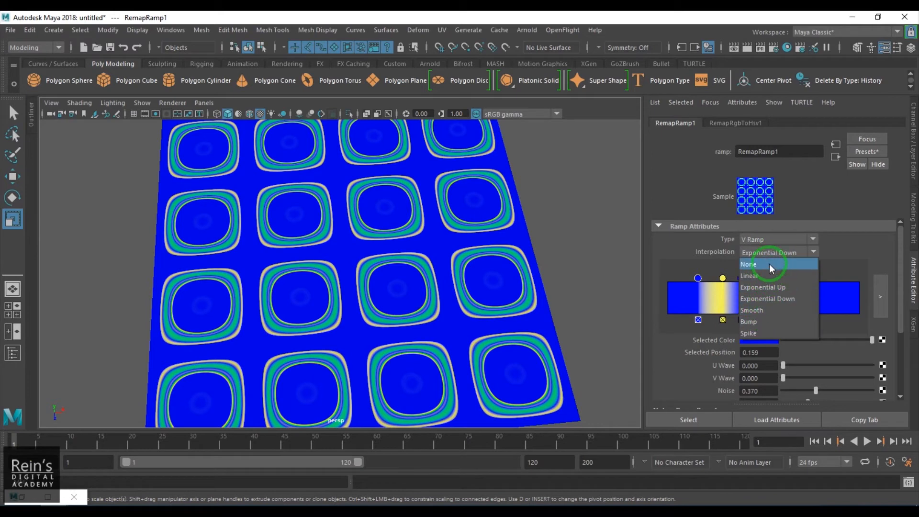
pyautogui.click(749, 264)
pyautogui.moveTo(798, 285); pyautogui.dragTo(824, 286)
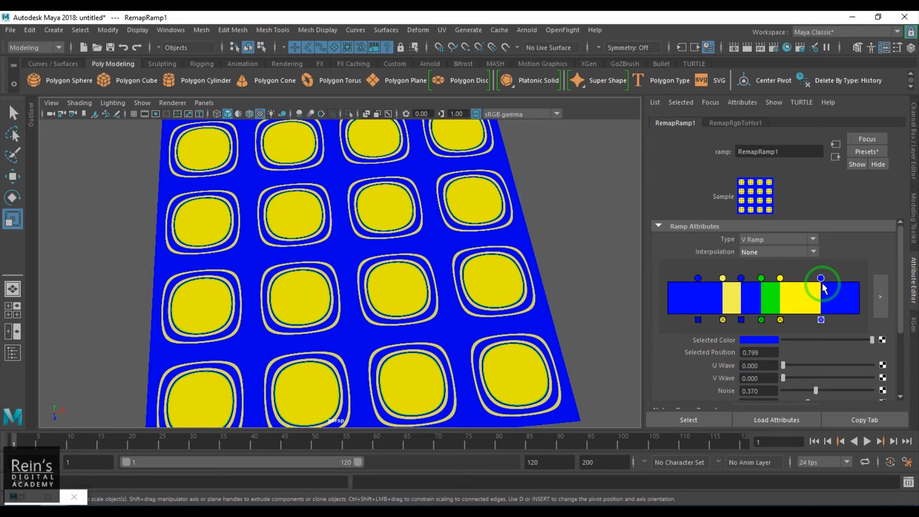
# Follow RemapRamp1's output to the lambert2 material and back, and restore the Hypershade to view the remap node connections.
pyautogui.keyDown('alt'); pyautogui.moveTo(287, 260); pyautogui.dragTo(344, 292); pyautogui.keyUp('alt')
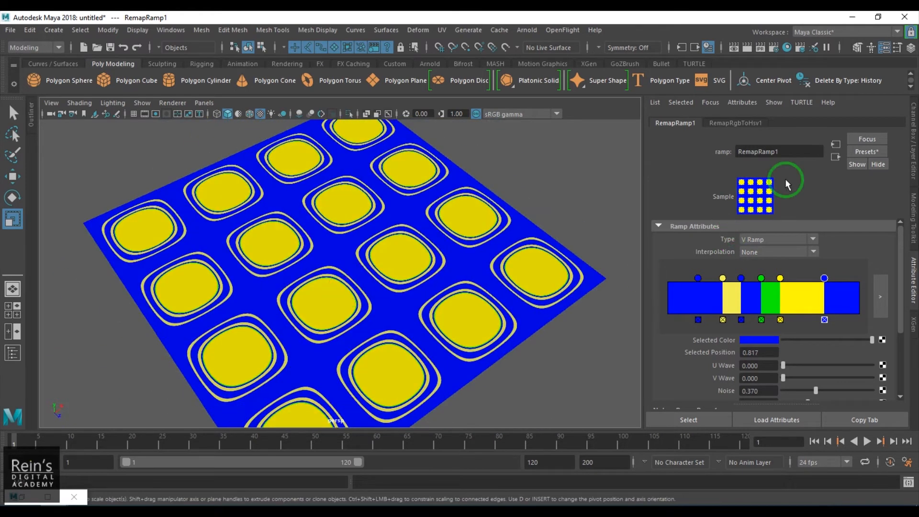
pyautogui.click(833, 159)
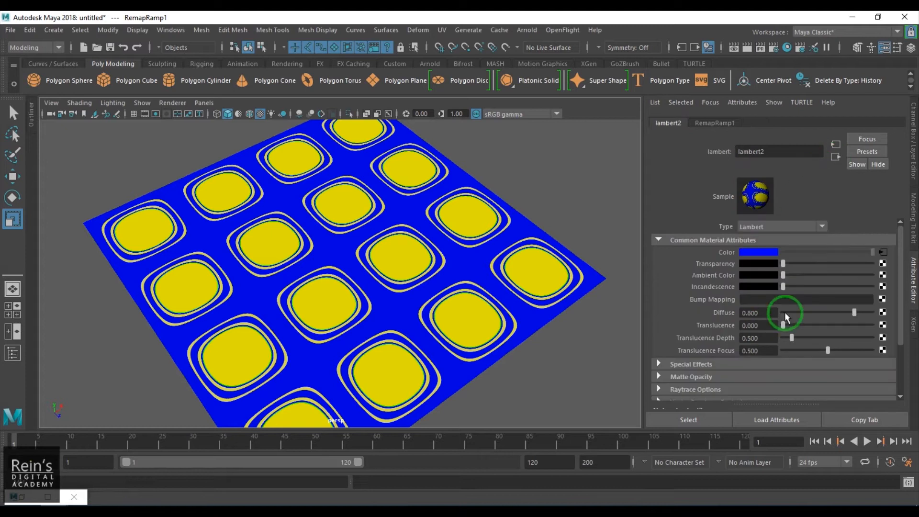
pyautogui.click(884, 246)
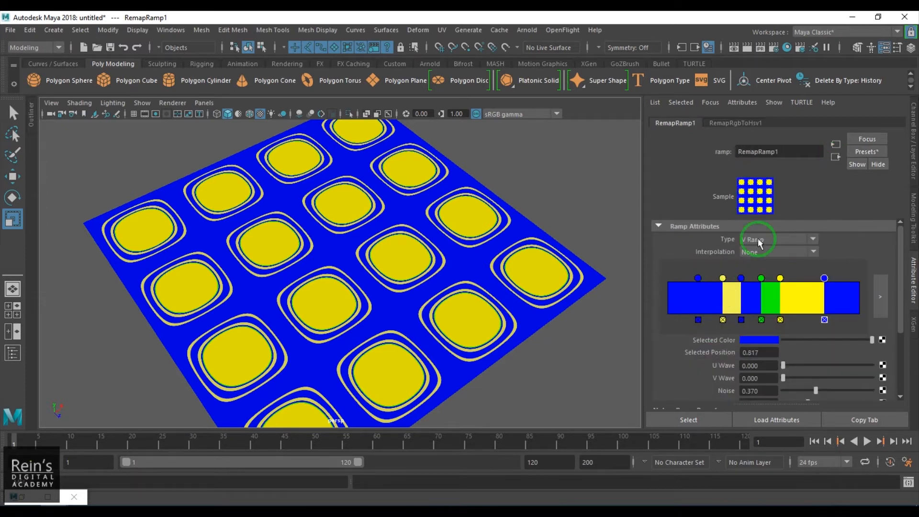
pyautogui.click(27, 501)
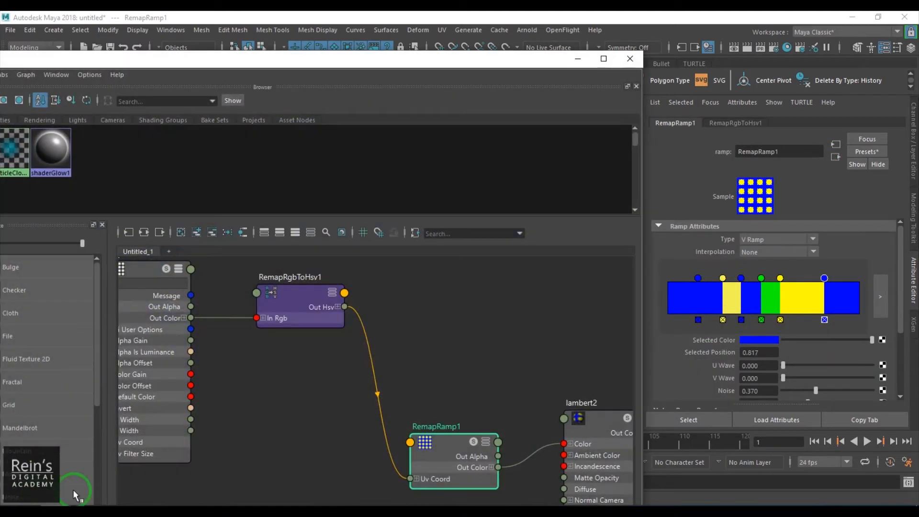
# Reposition the bulge1 and RemapRgbToHsv1 nodes in the shading graph.
pyautogui.keyDown('alt'); pyautogui.moveTo(339, 386); pyautogui.dragTo(450, 397, button='middle'); pyautogui.keyUp('alt')
pyautogui.keyDown('alt'); pyautogui.moveTo(450, 397); pyautogui.dragTo(401, 400, button='right'); pyautogui.keyUp('alt')
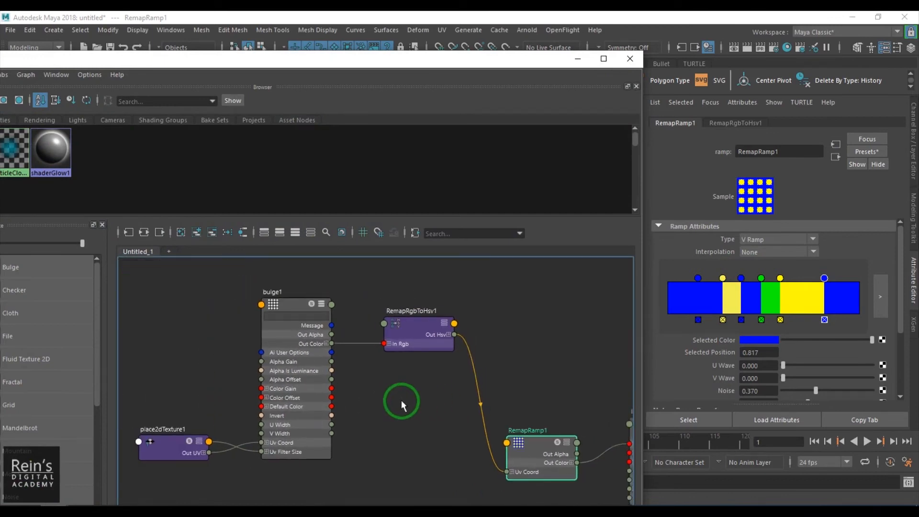
pyautogui.moveTo(289, 446); pyautogui.dragTo(315, 448)
pyautogui.moveTo(310, 379); pyautogui.dragTo(279, 431)
pyautogui.moveTo(399, 349); pyautogui.dragTo(388, 381)
# Expand RemapRgbToHsv1's Out Hsv and RemapRamp1's Uv Coord to examine how their components connect through to lambert2.
pyautogui.keyDown('alt'); pyautogui.moveTo(317, 404); pyautogui.dragTo(441, 473, button='right'); pyautogui.keyUp('alt')
pyautogui.keyDown('alt'); pyautogui.moveTo(374, 447); pyautogui.dragTo(334, 451, button='middle'); pyautogui.keyUp('alt')
pyautogui.keyDown('alt'); pyautogui.moveTo(335, 451); pyautogui.dragTo(343, 463, button='right'); pyautogui.keyUp('alt')
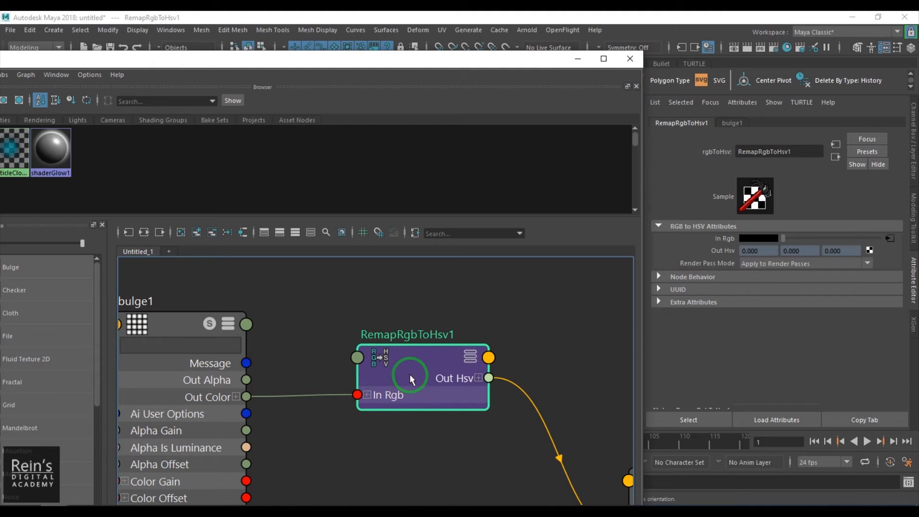
pyautogui.keyDown('alt'); pyautogui.moveTo(335, 348); pyautogui.dragTo(249, 318, button='middle'); pyautogui.keyUp('alt')
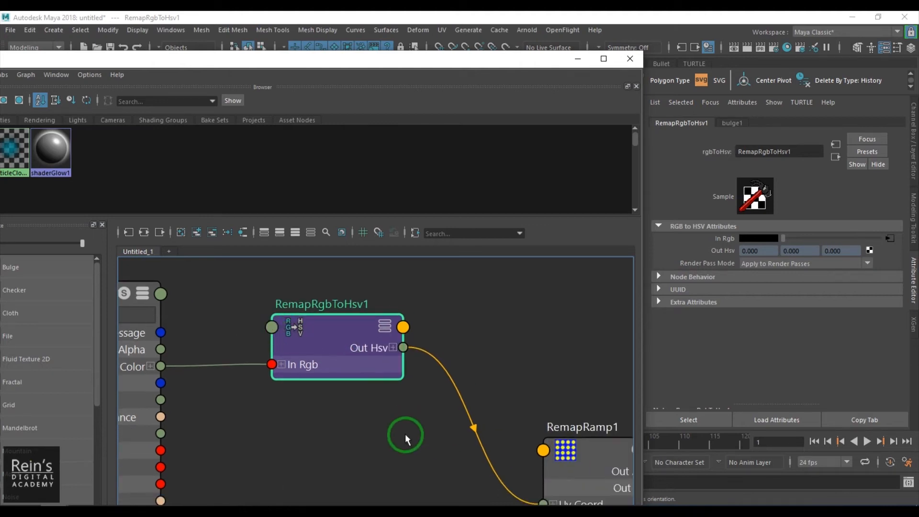
pyautogui.keyDown('alt'); pyautogui.moveTo(366, 418); pyautogui.dragTo(265, 378, button='middle'); pyautogui.keyUp('alt')
pyautogui.scroll(1, 397, 419)
pyautogui.click(561, 433)
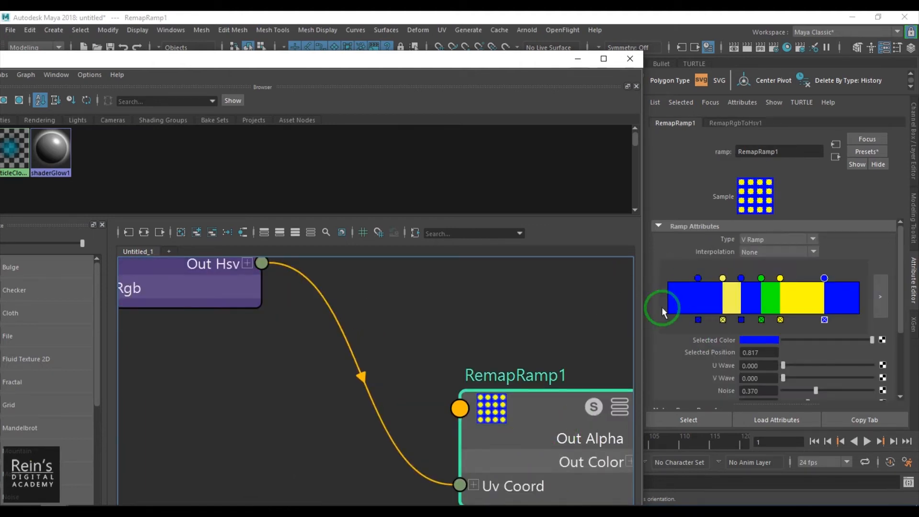
pyautogui.scroll(-2, 395, 445)
pyautogui.click(290, 316)
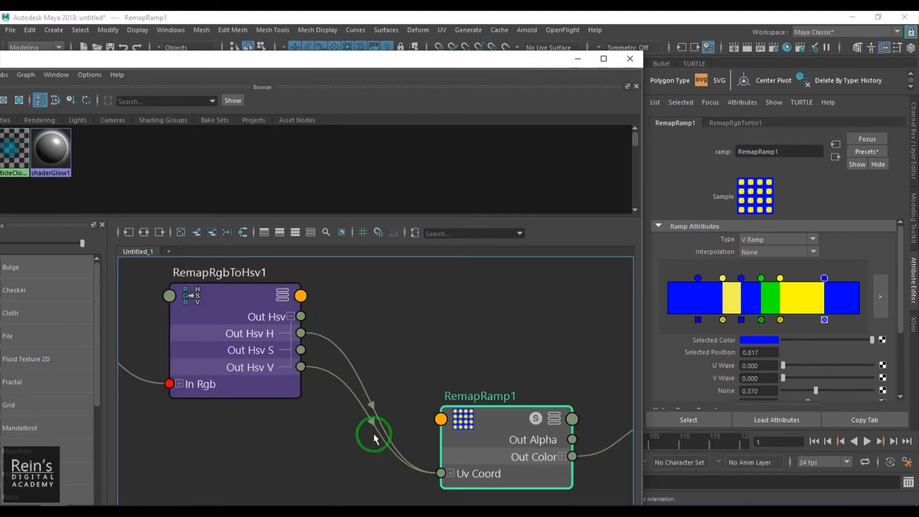
pyautogui.click(450, 473)
pyautogui.scroll(-3, 358, 463)
pyautogui.keyDown('alt'); pyautogui.moveTo(357, 463); pyautogui.dragTo(363, 368, button='middle'); pyautogui.keyUp('alt')
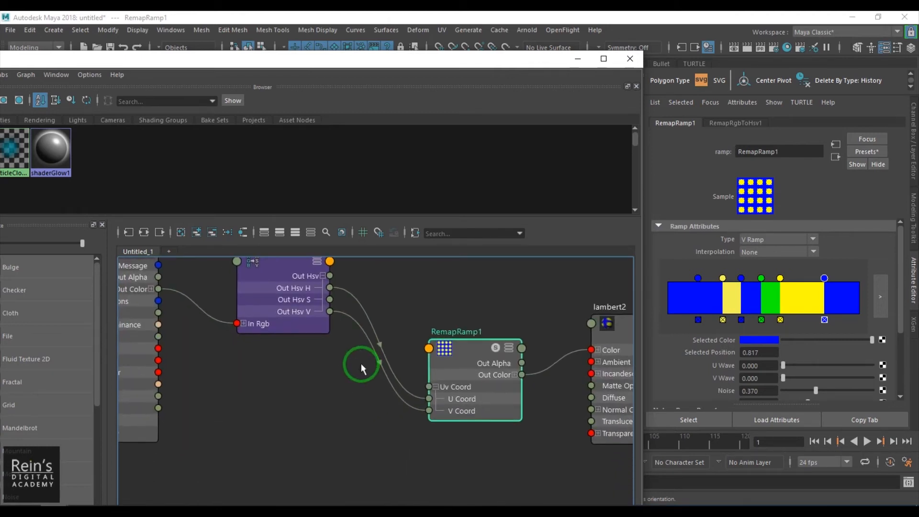
pyautogui.scroll(1, 376, 416)
pyautogui.keyDown('alt'); pyautogui.moveTo(372, 412); pyautogui.dragTo(361, 419, button='middle'); pyautogui.keyUp('alt')
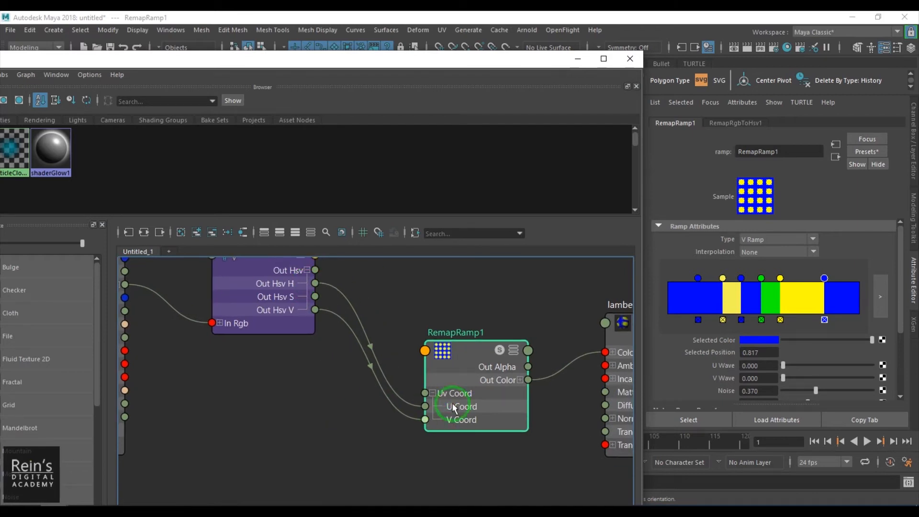
pyautogui.keyDown('alt'); pyautogui.moveTo(433, 427); pyautogui.dragTo(222, 463, button='middle'); pyautogui.keyUp('alt')
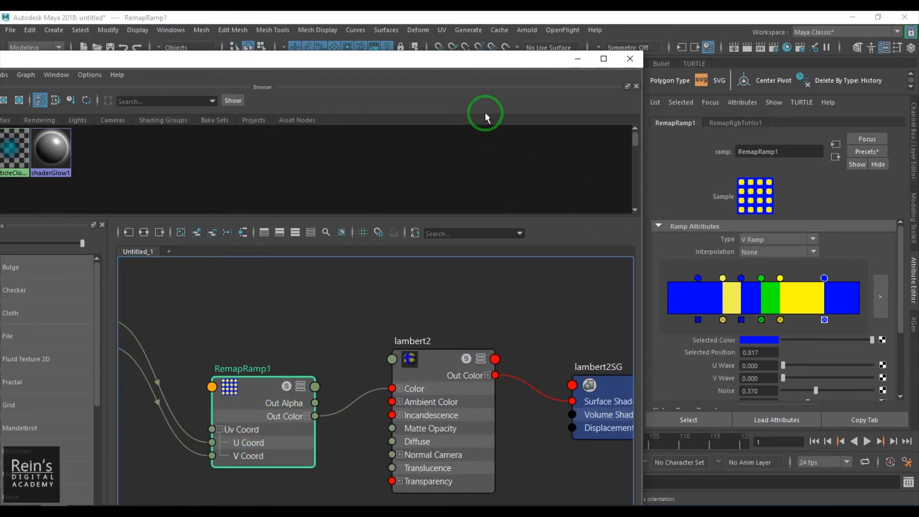
# Move the Hypershade window aside and open the UV Coordinates section of RemapRamp1's attributes.
pyautogui.moveTo(498, 61); pyautogui.dragTo(386, 60)
pyautogui.scroll(-3, 767, 349)
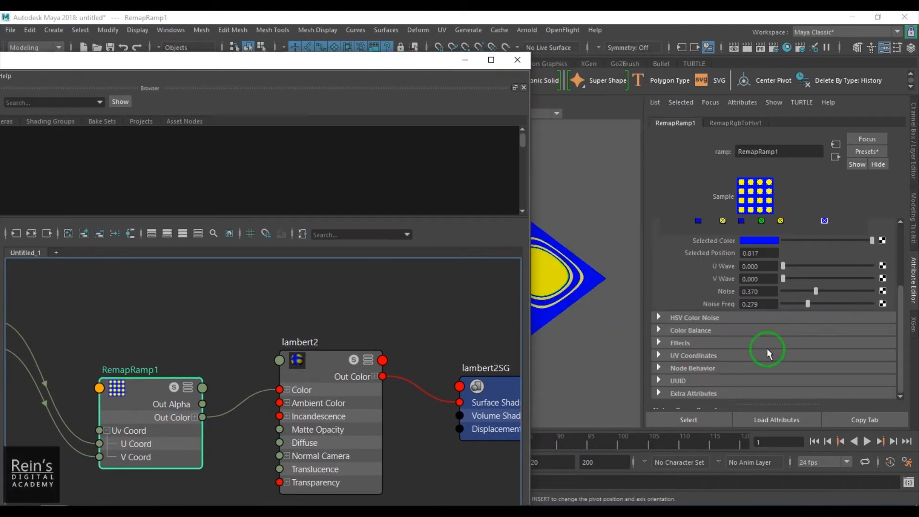
pyautogui.click(703, 355)
# Arrange RemapRgbToHsv1 and bulge1 in a row with RemapRamp1 in the graph.
pyautogui.keyDown('alt'); pyautogui.moveTo(237, 415); pyautogui.dragTo(173, 419, button='right'); pyautogui.keyUp('alt')
pyautogui.keyDown('alt'); pyautogui.moveTo(260, 405); pyautogui.dragTo(405, 381, button='middle'); pyautogui.keyUp('alt')
pyautogui.keyDown('alt'); pyautogui.moveTo(303, 390); pyautogui.dragTo(176, 376, button='right'); pyautogui.keyUp('alt')
pyautogui.keyDown('alt'); pyautogui.moveTo(248, 377); pyautogui.dragTo(367, 370, button='middle'); pyautogui.keyUp('alt')
pyautogui.moveTo(317, 322); pyautogui.dragTo(341, 374)
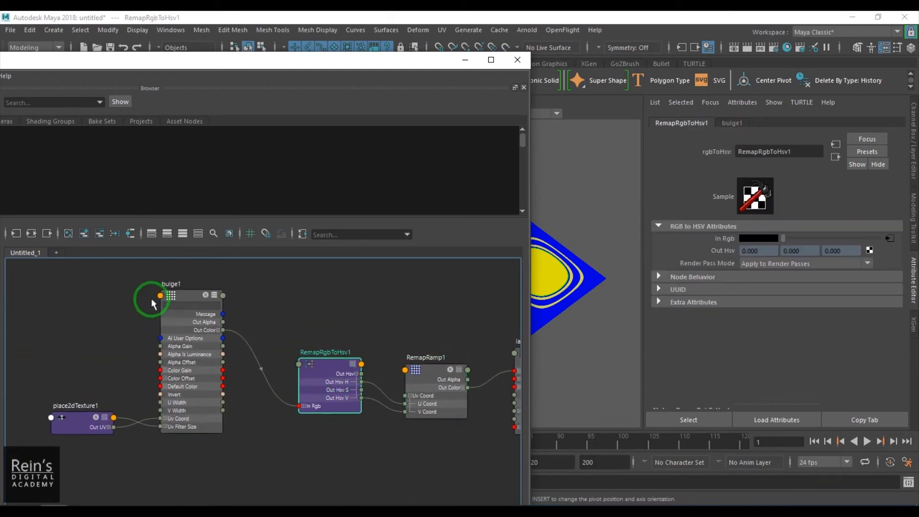
pyautogui.moveTo(189, 297); pyautogui.dragTo(206, 364)
pyautogui.keyDown('alt'); pyautogui.moveTo(409, 422); pyautogui.dragTo(421, 373, button='middle'); pyautogui.keyUp('alt')
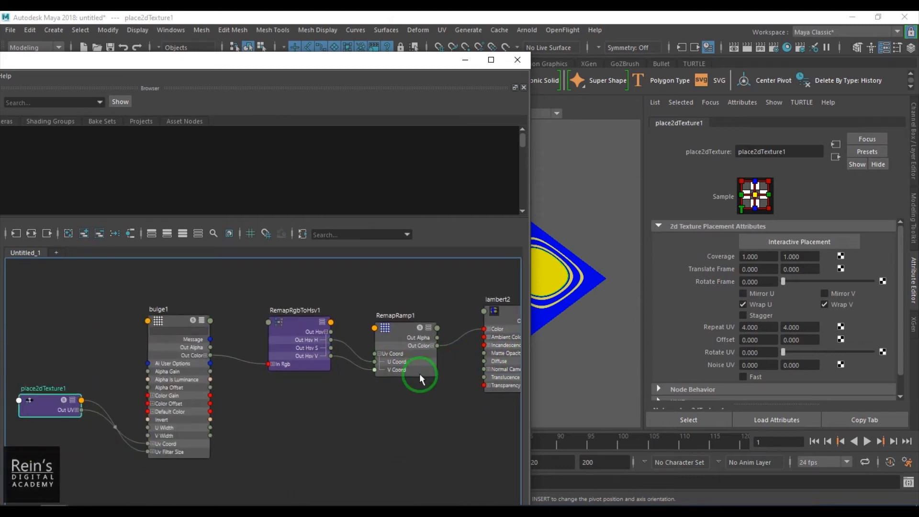
# Delete the RemapRgbToHsv1 and RemapRamp1 nodes, and connect bulge1's Out Color directly to lambert2's Color.
pyautogui.moveTo(271, 277); pyautogui.dragTo(428, 396)
pyautogui.press('Delete')
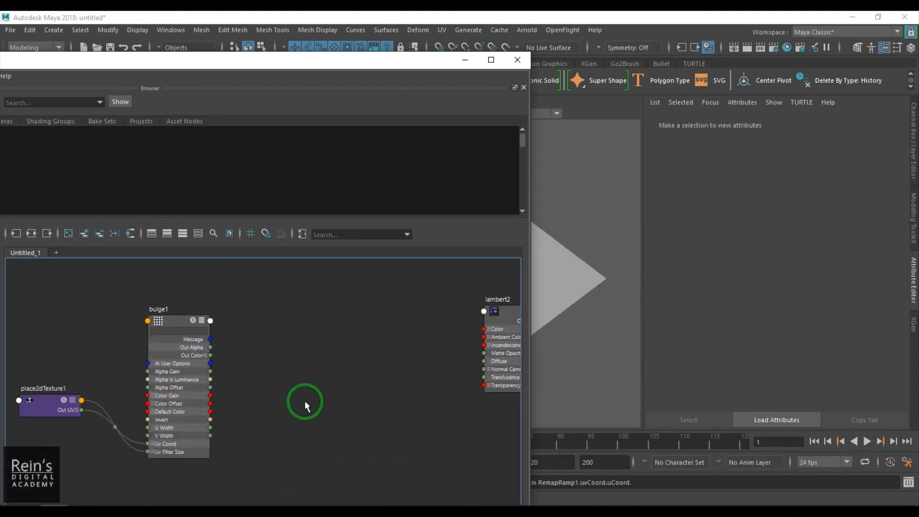
pyautogui.moveTo(211, 355); pyautogui.dragTo(484, 329)
pyautogui.click(160, 319)
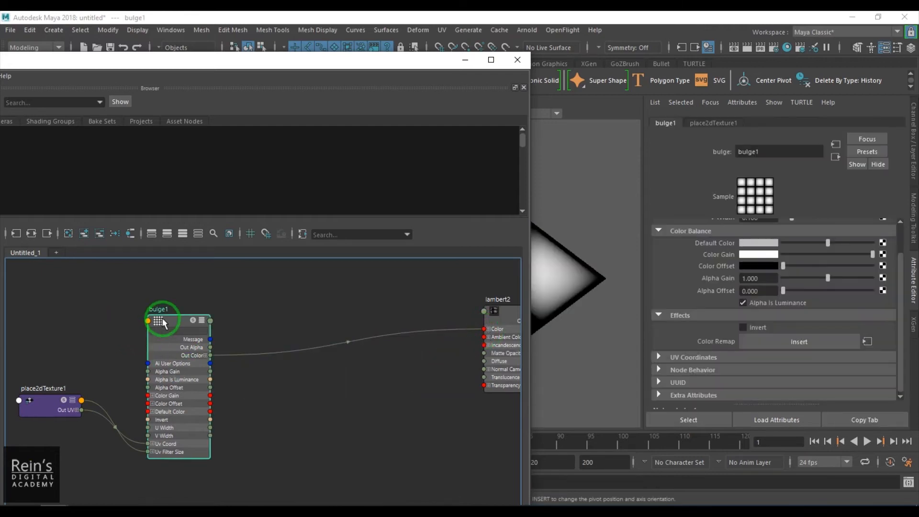
pyautogui.click(781, 304)
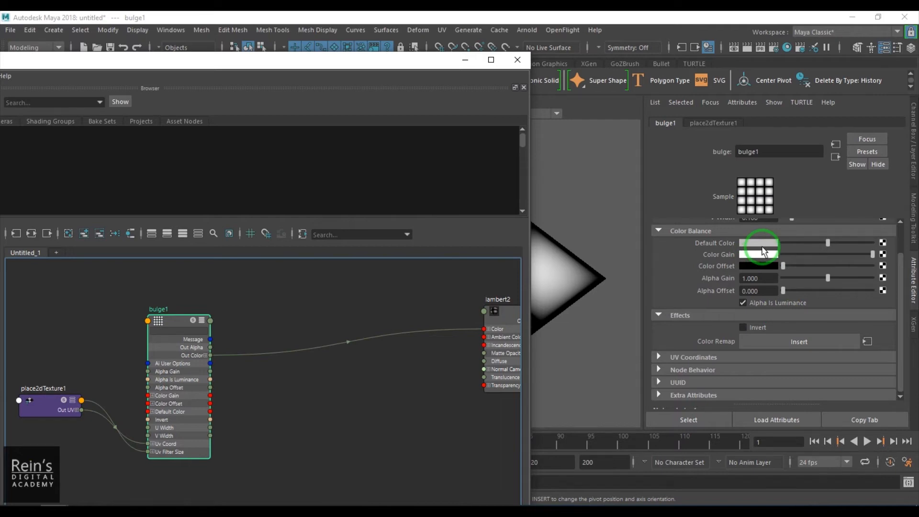
# Move the place2dTexture1 and bulge1 nodes together closer to lambert2.
pyautogui.moveTo(64, 334); pyautogui.dragTo(166, 457)
pyautogui.moveTo(173, 406); pyautogui.dragTo(407, 384)
pyautogui.keyDown('alt'); pyautogui.moveTo(357, 393); pyautogui.dragTo(301, 403, button='middle'); pyautogui.keyUp('alt')
pyautogui.keyDown('alt'); pyautogui.moveTo(302, 404); pyautogui.dragTo(345, 403, button='right'); pyautogui.keyUp('alt')
pyautogui.keyDown('alt'); pyautogui.moveTo(345, 402); pyautogui.dragTo(289, 437, button='middle'); pyautogui.keyUp('alt')
# Set place2dTexture1's Coverage to 0.5 in both U and V.
pyautogui.click(167, 435)
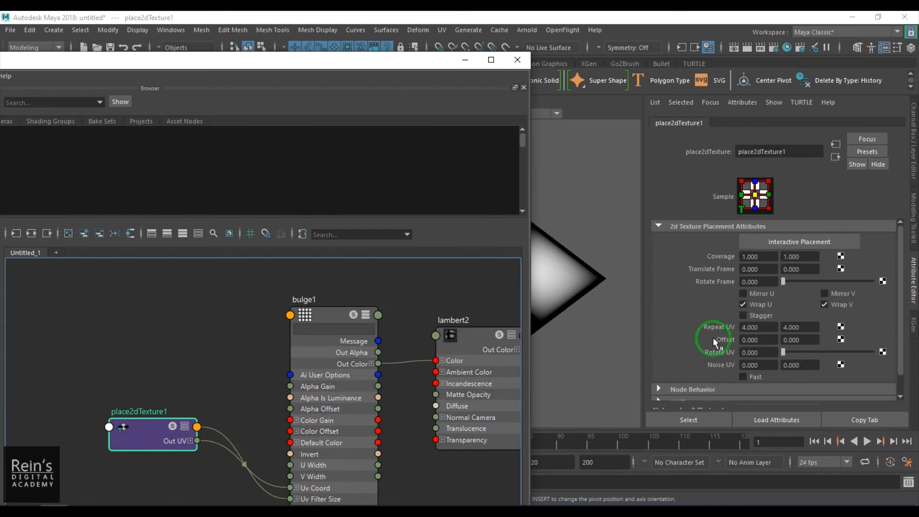
pyautogui.click(753, 256)
pyautogui.write('0.5')
pyautogui.press('Tab')
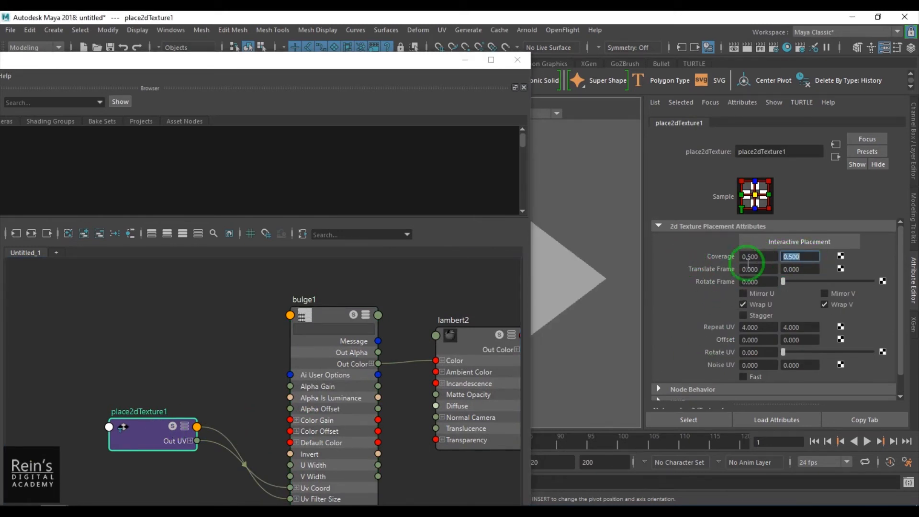
# Change bulge1's Default Color to red with the Hypershade minimized to reveal the plane.
pyautogui.click(341, 310)
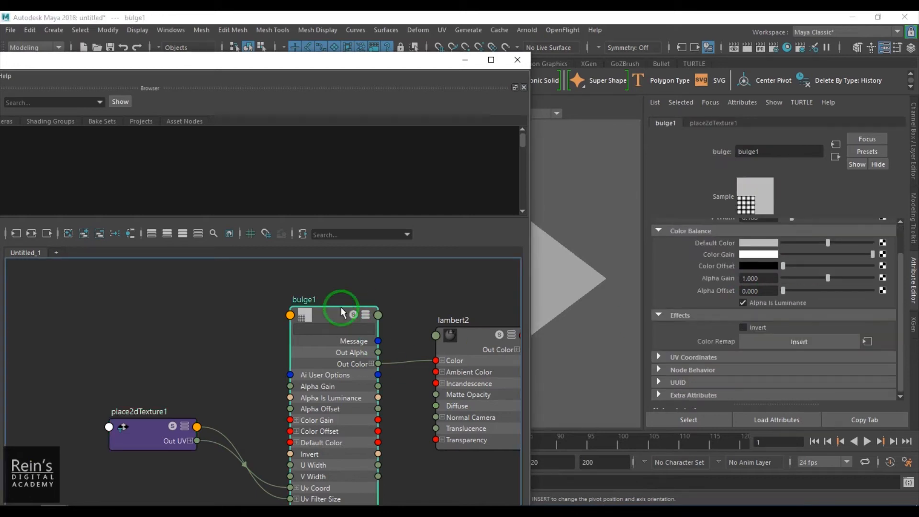
pyautogui.click(464, 59)
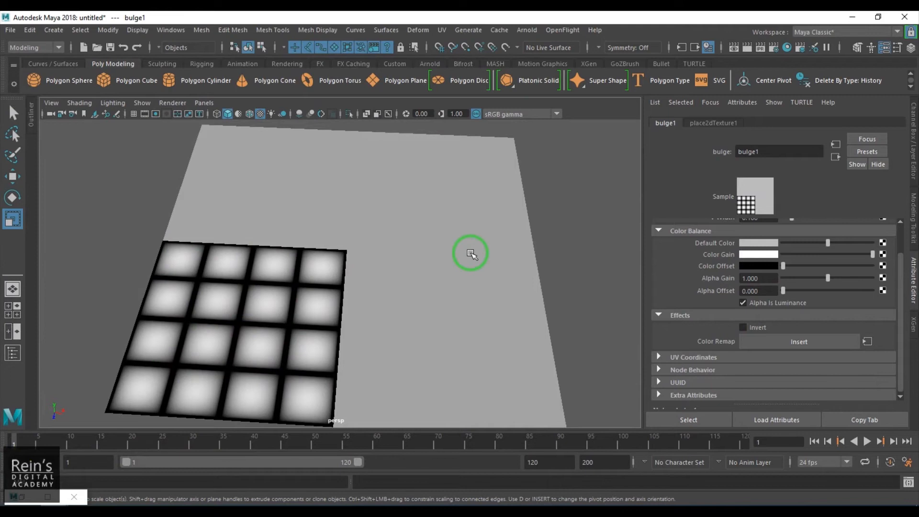
pyautogui.click(757, 248)
pyautogui.click(711, 215)
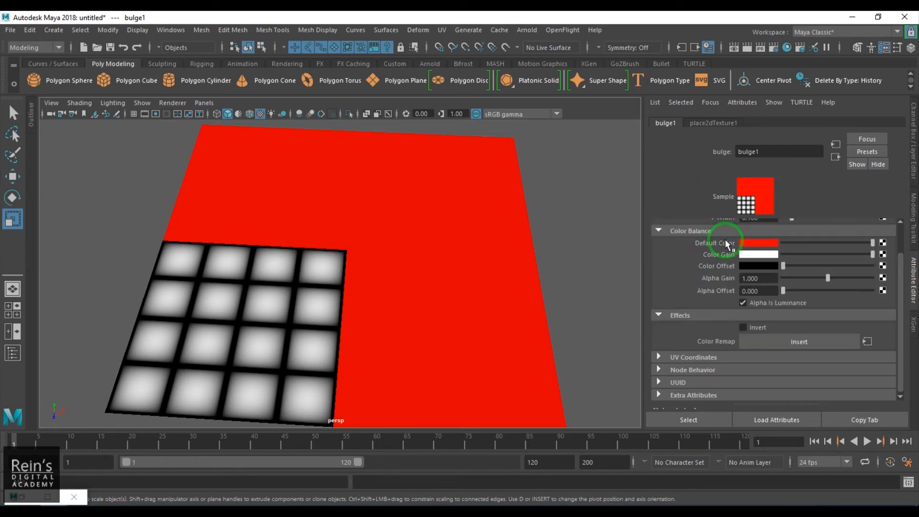
pyautogui.click(786, 306)
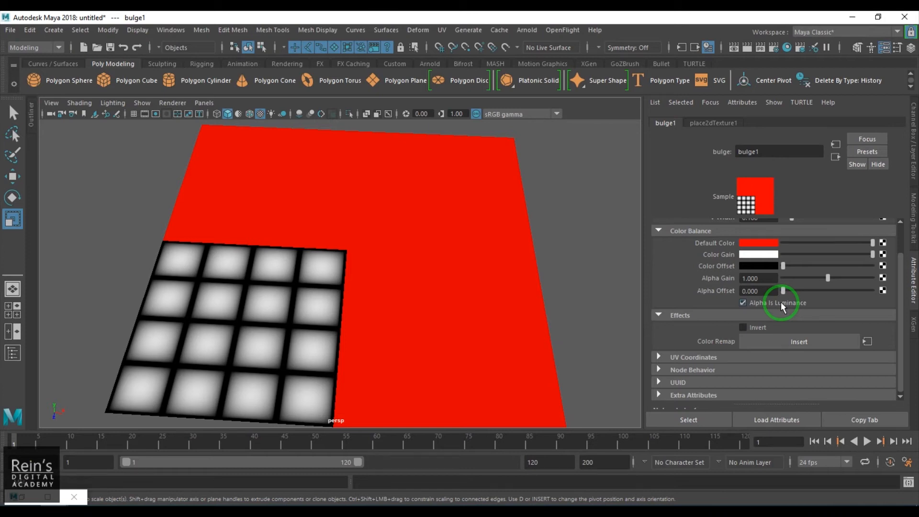
# Restore the Hypershade, move place2dTexture1 slightly down, and set its Coverage to 1 in both U and V.
pyautogui.click(22, 497)
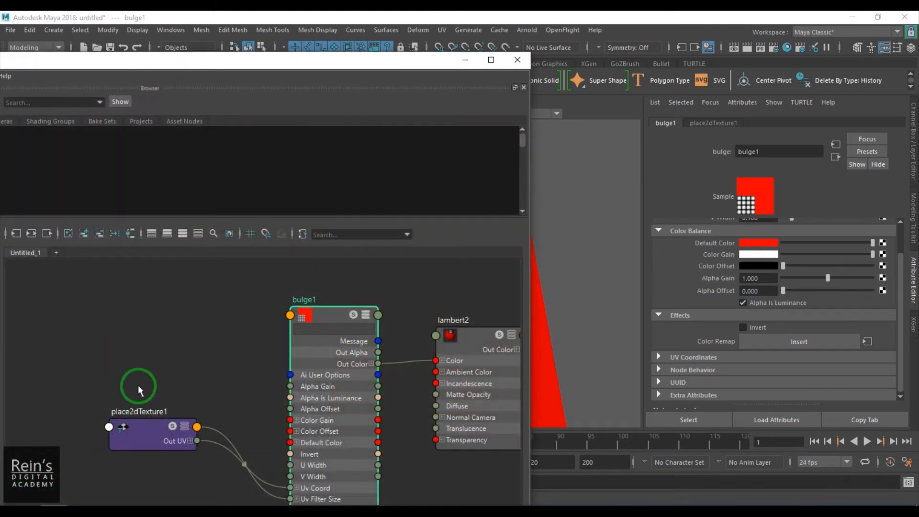
pyautogui.moveTo(140, 433); pyautogui.dragTo(150, 471)
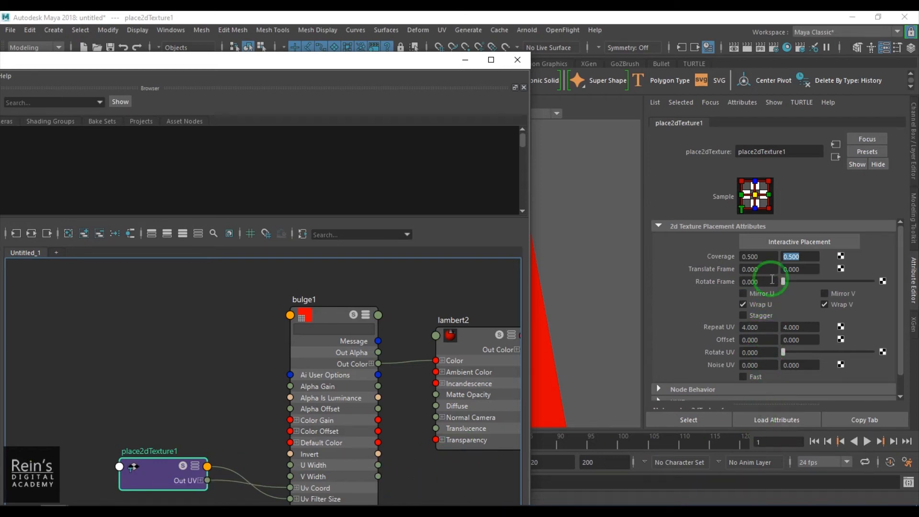
pyautogui.moveTo(770, 257); pyautogui.dragTo(687, 256)
pyautogui.write('1')
pyautogui.press('Return')
pyautogui.moveTo(806, 259); pyautogui.dragTo(717, 257)
pyautogui.write('1')
pyautogui.press('Return')
pyautogui.click(152, 465)
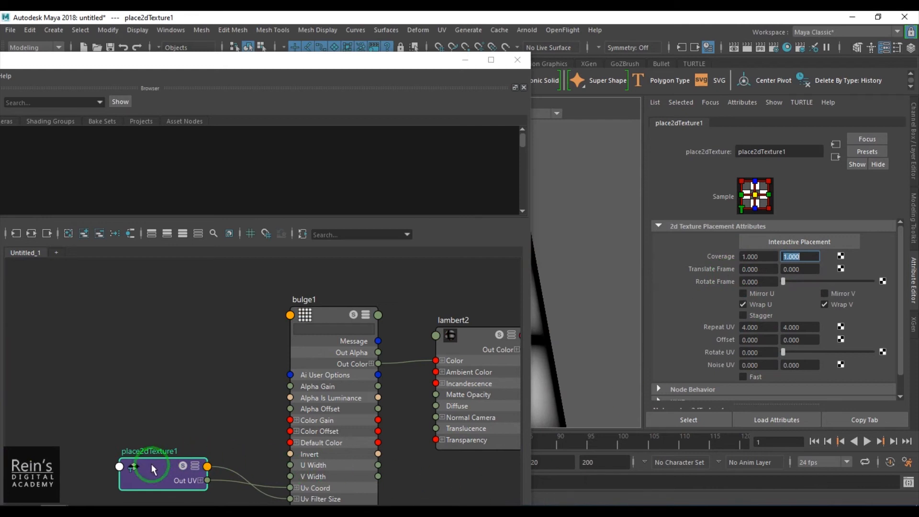
# Try a Translate Frame U of 0.1 on place2dTexture1 while viewing the plane, and reset it to 0.
pyautogui.click(465, 60)
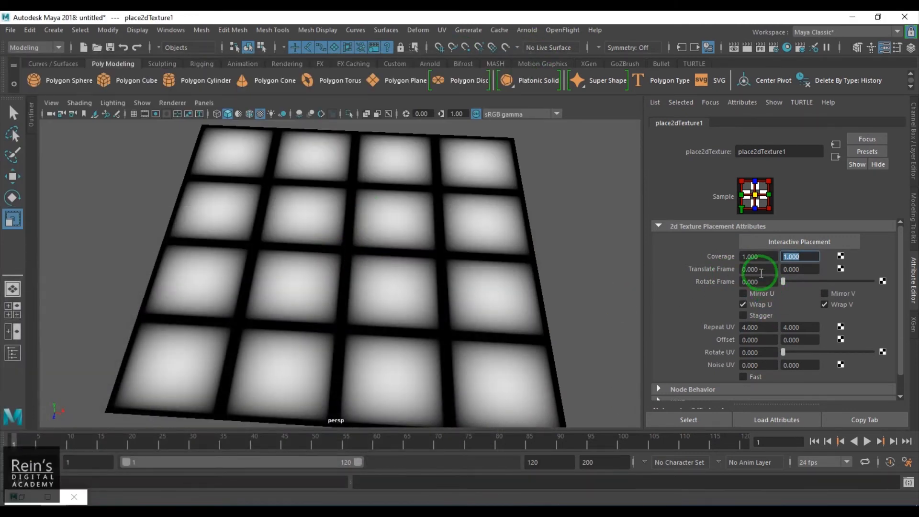
pyautogui.click(758, 269)
pyautogui.write('0.1')
pyautogui.press('Return')
pyautogui.click(773, 270)
pyautogui.write('0')
pyautogui.press('Return')
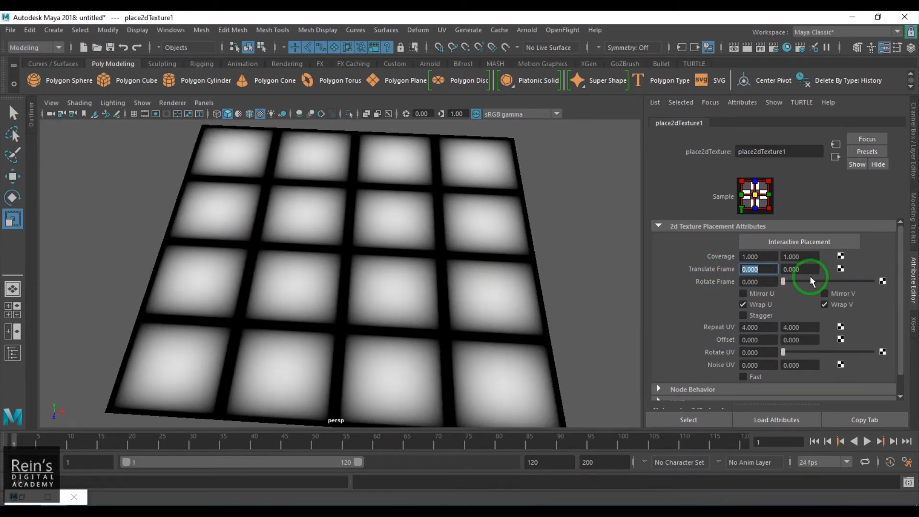
# Map a Fractal texture to place2dTexture1's Translate Frame, connecting its outAlpha to both translateFrameU and translateFrameV.
pyautogui.click(840, 269)
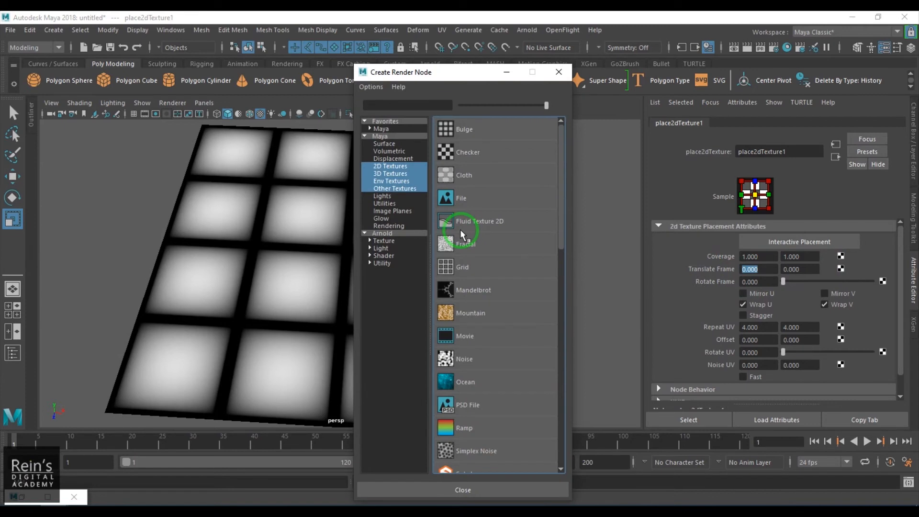
pyautogui.click(462, 242)
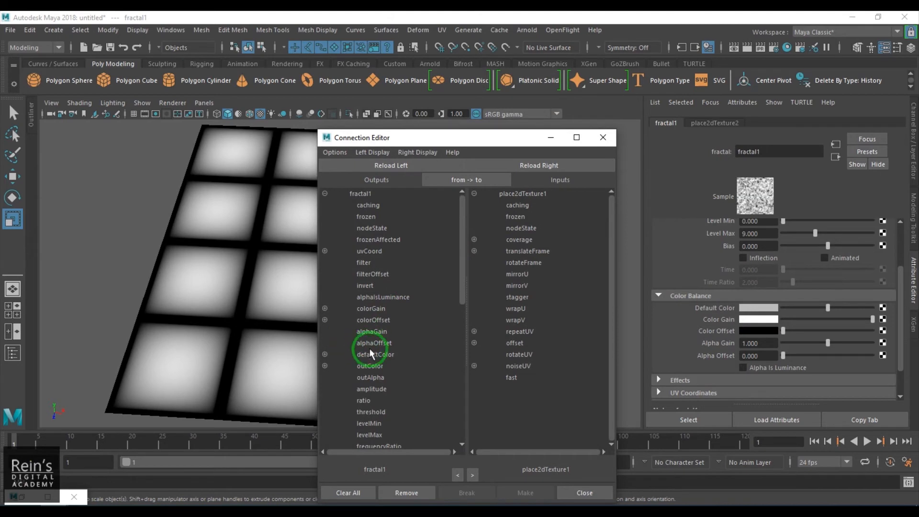
pyautogui.click(376, 377)
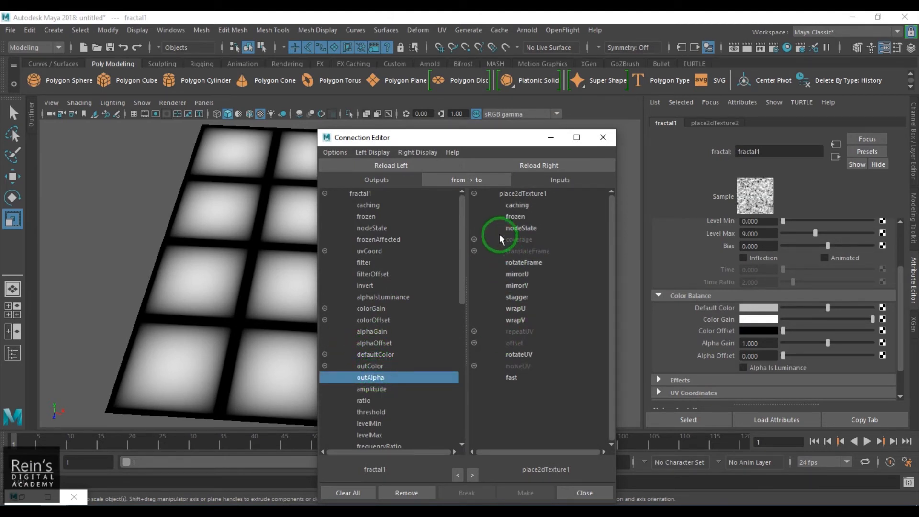
pyautogui.click(474, 250)
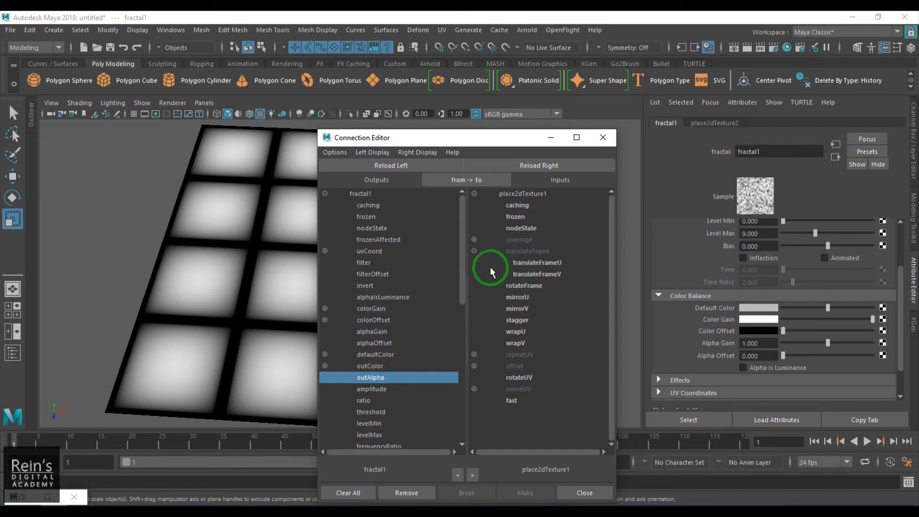
pyautogui.click(533, 263)
pyautogui.click(535, 274)
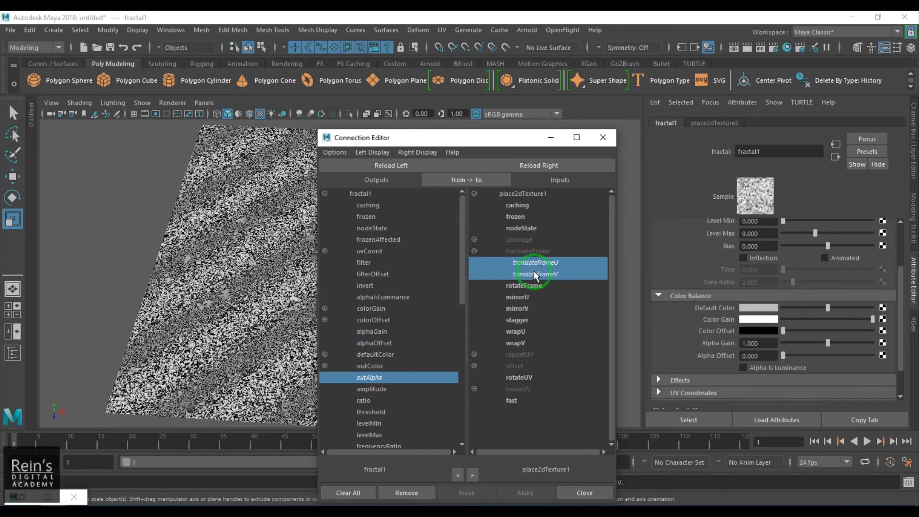
pyautogui.click(603, 138)
# Set the fractal's Amplitude to 0.032, Ratio 0.558, Frequency Ratio 2.052, Level Min 8.442, Level Max 5.032 and Bias 0.571, and enable Inflection.
pyautogui.scroll(3, 694, 260)
pyautogui.moveTo(829, 246); pyautogui.dragTo(785, 249)
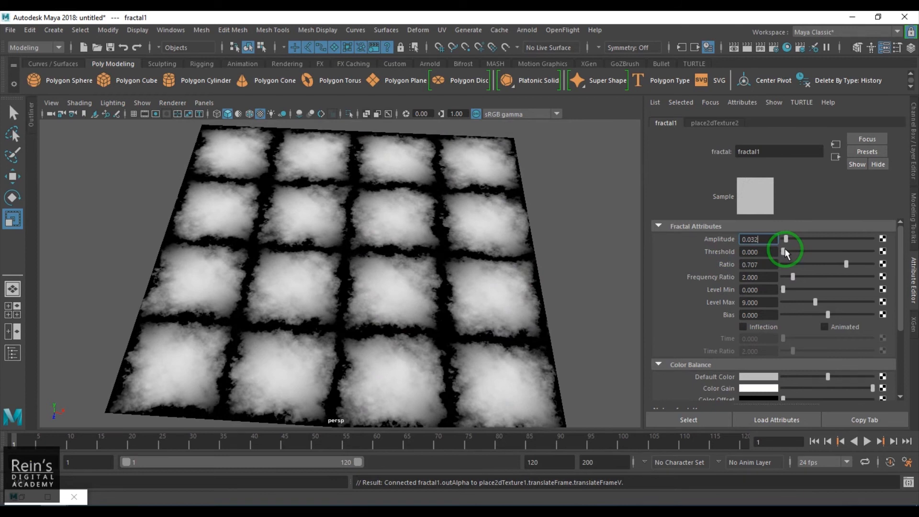
pyautogui.moveTo(784, 249); pyautogui.dragTo(814, 258)
pyautogui.moveTo(829, 253); pyautogui.dragTo(852, 321)
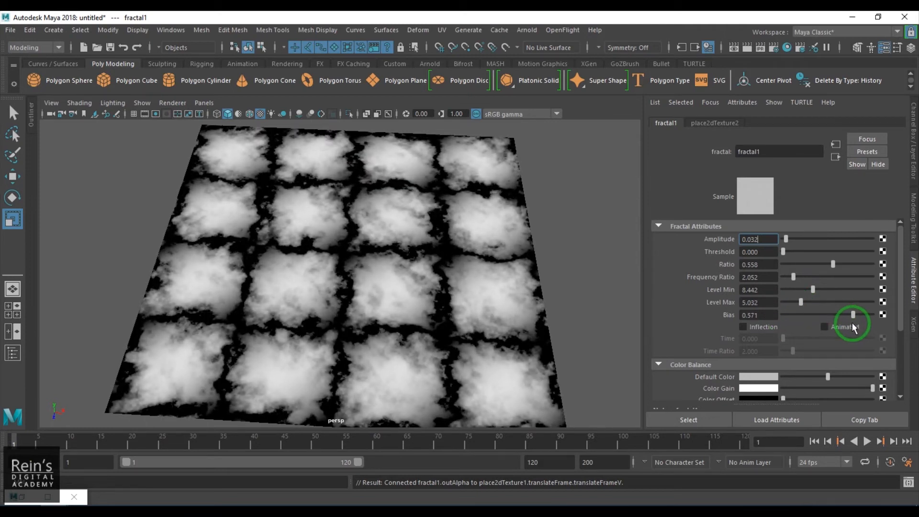
pyautogui.click(775, 328)
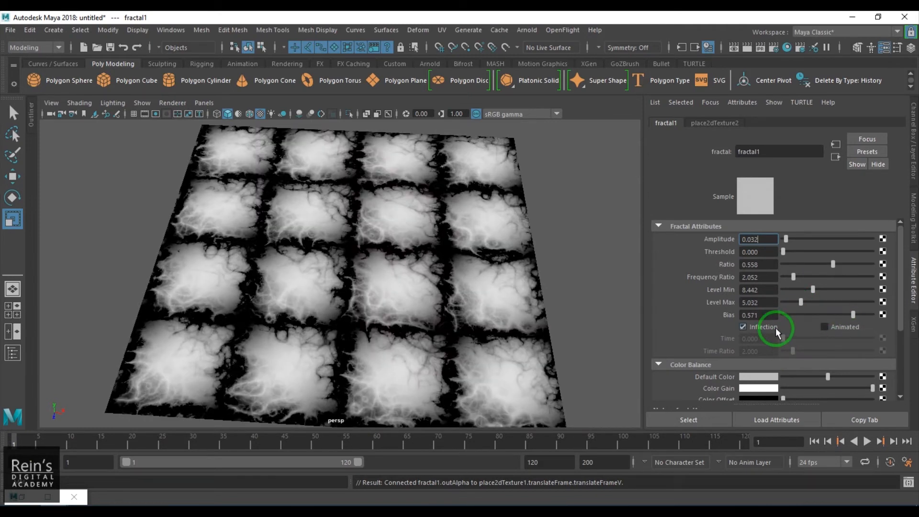
# Disconnect bulge1 from lambert2's Color, connect it to lambert2's Bump Mapping instead, and view the result on the plane.
pyautogui.click(24, 500)
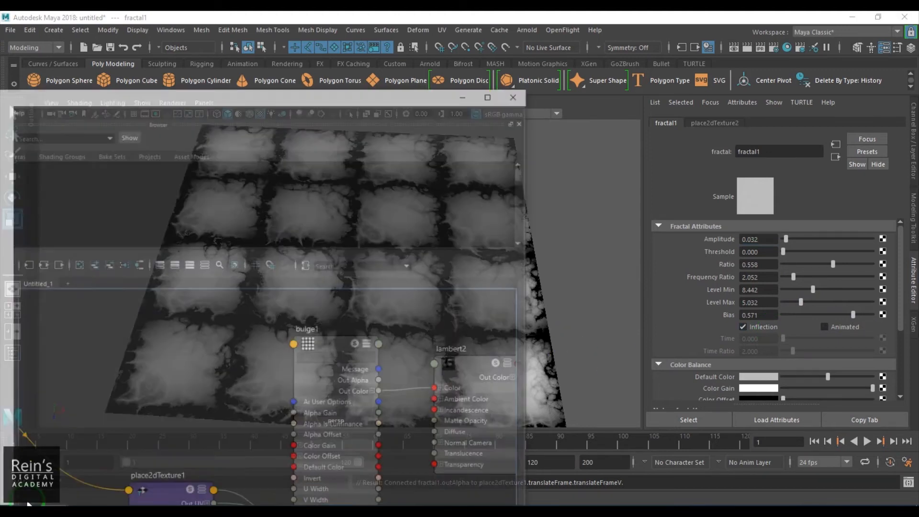
pyautogui.keyDown('alt'); pyautogui.moveTo(301, 388); pyautogui.dragTo(129, 396, button='middle'); pyautogui.keyUp('alt')
pyautogui.click(244, 404)
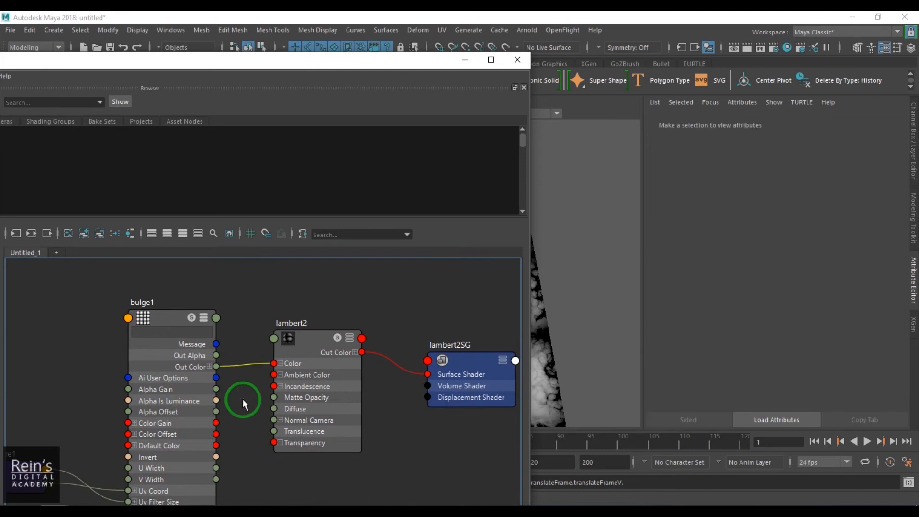
pyautogui.press('Delete')
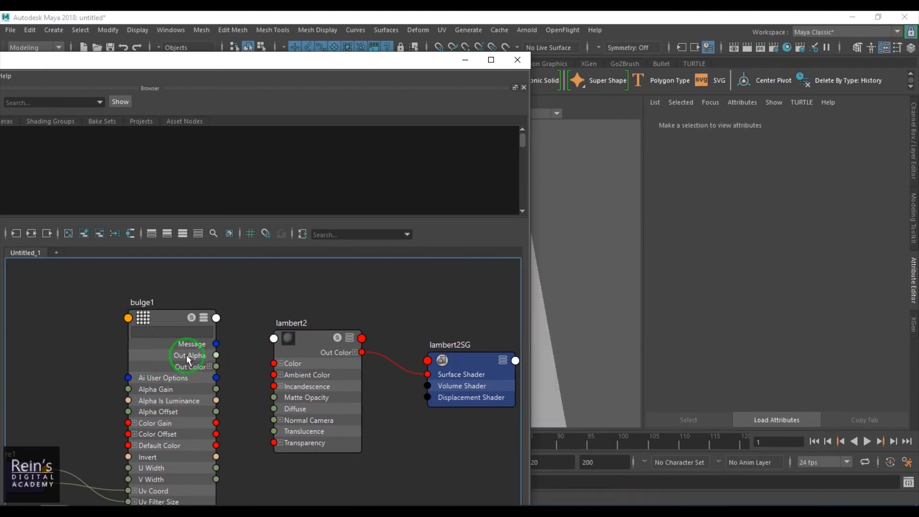
pyautogui.click(304, 347)
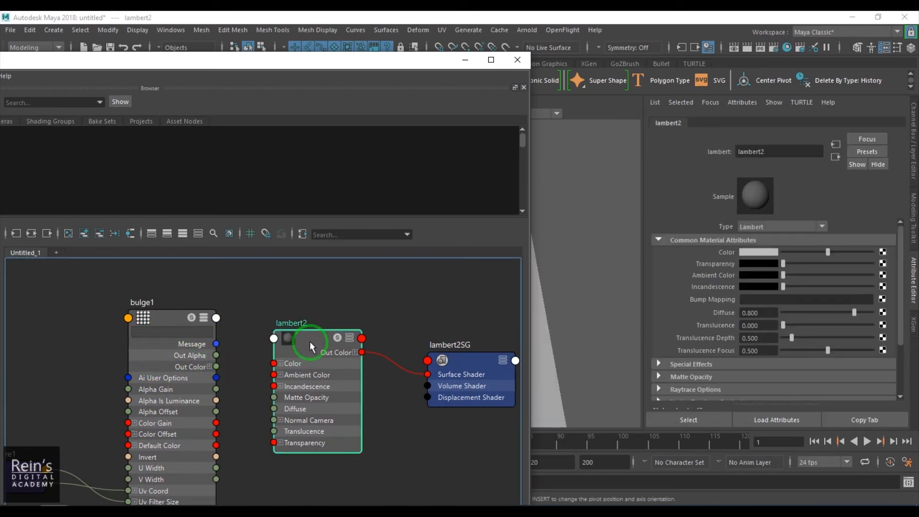
pyautogui.moveTo(702, 311); pyautogui.dragTo(707, 300, button='middle')
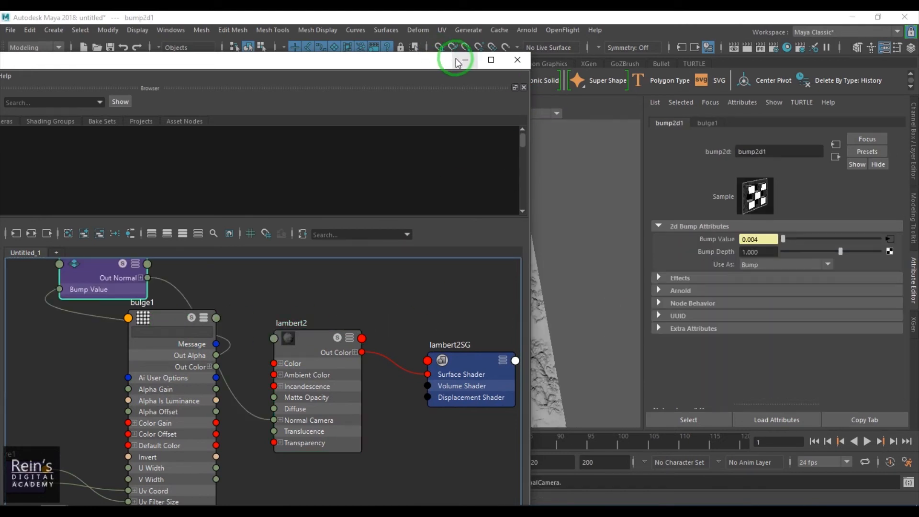
pyautogui.click(463, 60)
pyautogui.moveTo(345, 352)
pyautogui.keyDown('alt'); pyautogui.mouseDown()
pyautogui.moveTo(427, 301)
pyautogui.moveTo(352, 344)
pyautogui.moveTo(355, 326)
pyautogui.moveTo(361, 321)
pyautogui.moveTo(358, 367)
pyautogui.moveTo(357, 321)
pyautogui.moveTo(357, 379)
pyautogui.moveTo(345, 332)
pyautogui.moveTo(353, 328)
pyautogui.moveTo(350, 354)
pyautogui.mouseUp(); pyautogui.keyUp('alt')
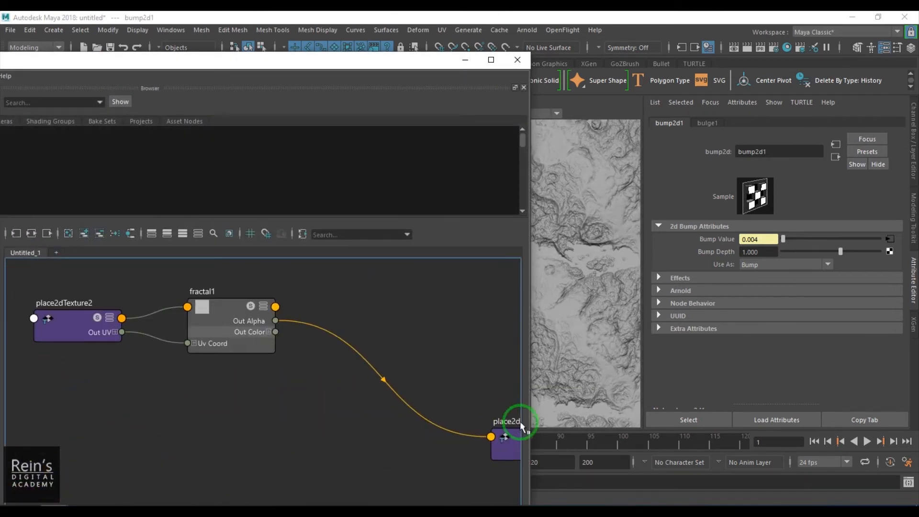
# On fractal1, enable Animated and set Amplitude to 0.052, Threshold 0.292, Ratio 0.201, Level Min 3.896, Level Max 4.870 and Bias 0.610.
pyautogui.click(230, 303)
pyautogui.click(438, 123)
pyautogui.click(464, 61)
pyautogui.moveTo(396, 279)
pyautogui.keyDown('alt'); pyautogui.mouseDown()
pyautogui.moveTo(445, 235)
pyautogui.moveTo(447, 222)
pyautogui.moveTo(375, 322)
pyautogui.moveTo(393, 291)
pyautogui.moveTo(389, 322)
pyautogui.moveTo(396, 277)
pyautogui.moveTo(402, 267)
pyautogui.moveTo(394, 335)
pyautogui.moveTo(395, 325)
pyautogui.mouseUp(); pyautogui.keyUp('alt')
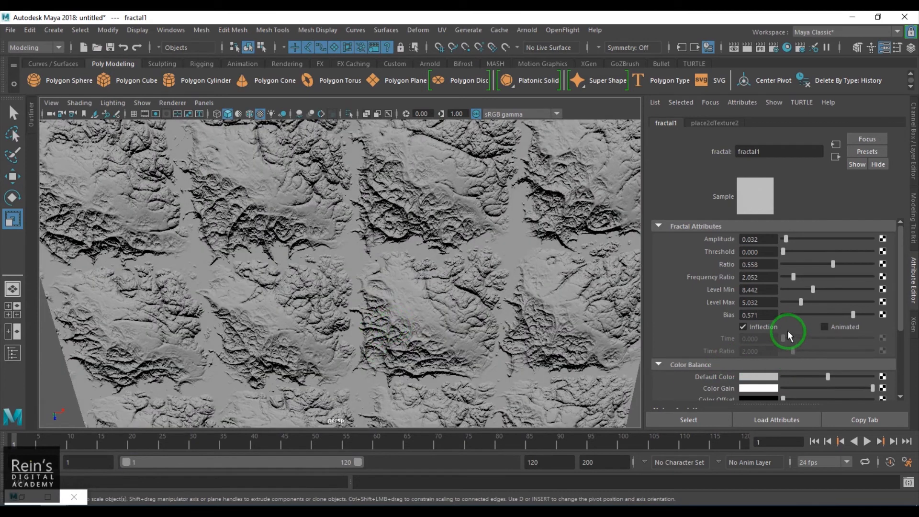
pyautogui.click(848, 327)
pyautogui.moveTo(783, 338)
pyautogui.mouseDown()
pyautogui.moveTo(796, 339)
pyautogui.moveTo(775, 341)
pyautogui.mouseUp()
pyautogui.click(823, 324)
pyautogui.click(823, 323)
pyautogui.moveTo(820, 315); pyautogui.dragTo(844, 323)
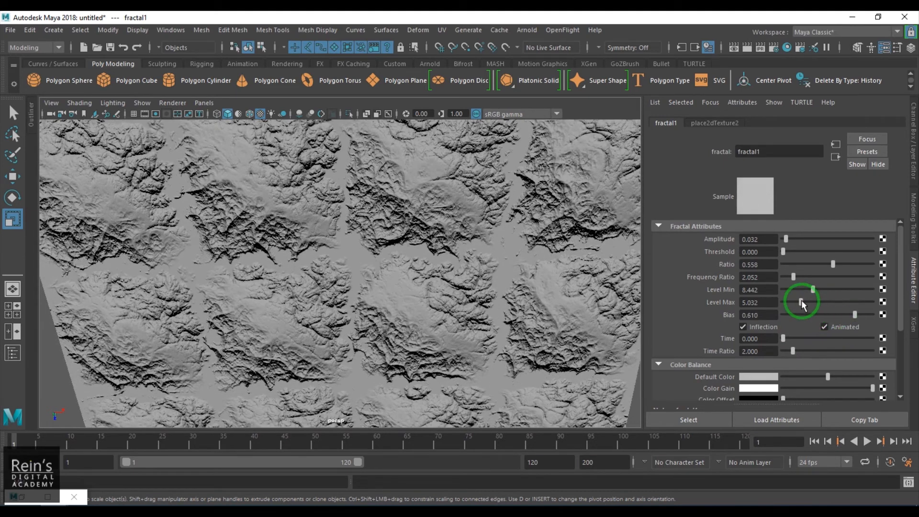
pyautogui.moveTo(798, 306); pyautogui.dragTo(797, 290)
pyautogui.moveTo(832, 264); pyautogui.dragTo(786, 249)
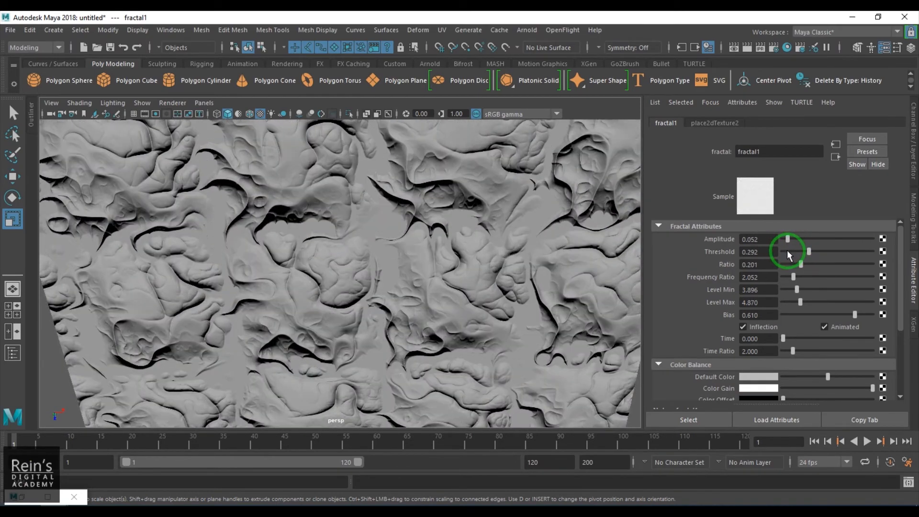
# Select bump2d1 in the shading network, set its Bump Depth to 0.120, and inspect the relief on the plane.
pyautogui.click(835, 156)
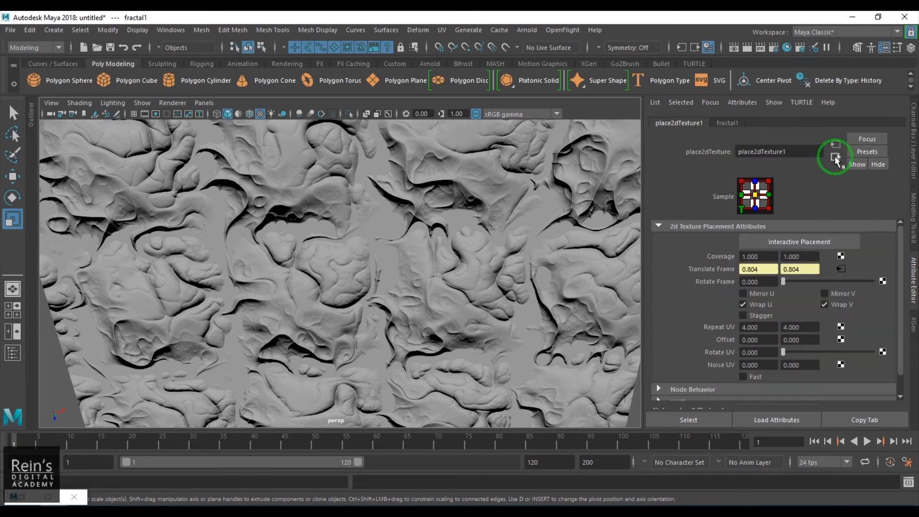
pyautogui.click(20, 502)
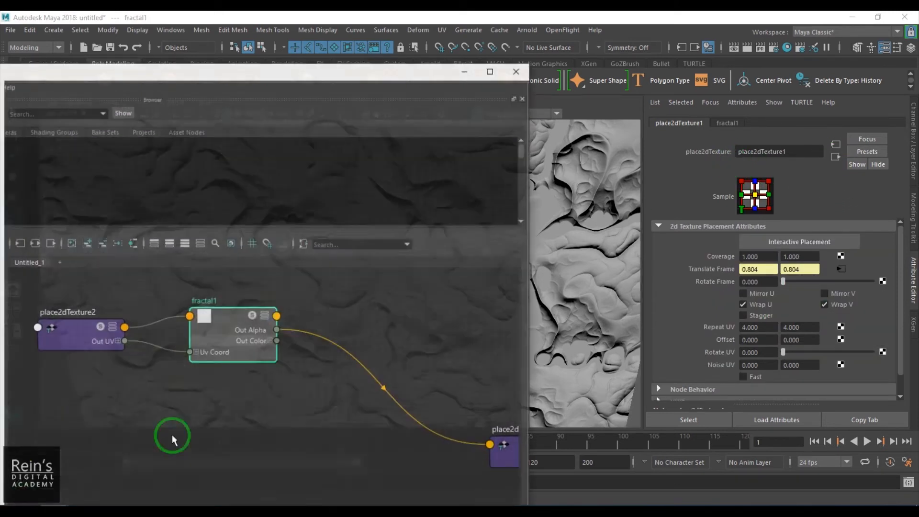
pyautogui.scroll(-3, 268, 373)
pyautogui.keyDown('alt'); pyautogui.moveTo(417, 377); pyautogui.dragTo(230, 388, button='middle'); pyautogui.keyUp('alt')
pyautogui.keyDown('alt'); pyautogui.moveTo(269, 341); pyautogui.dragTo(303, 352, button='right'); pyautogui.keyUp('alt')
pyautogui.click(285, 332)
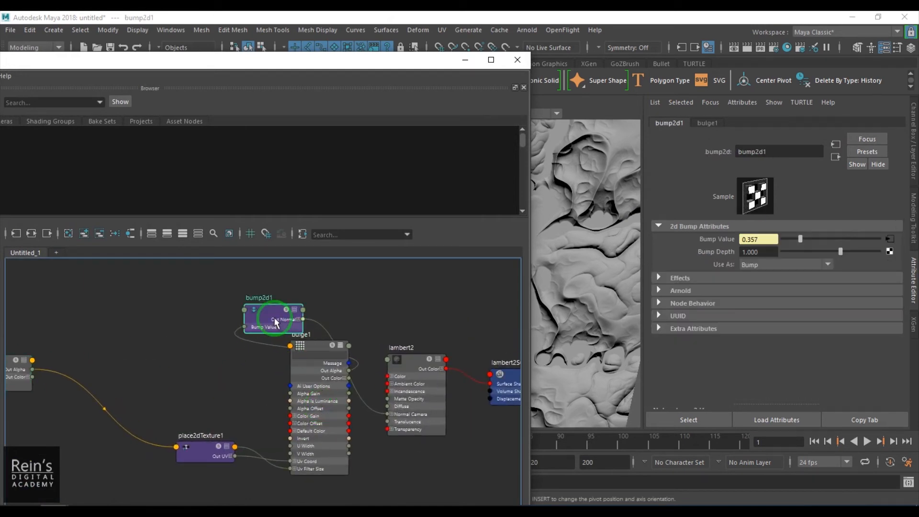
pyautogui.click(464, 60)
pyautogui.moveTo(835, 247); pyautogui.dragTo(831, 253)
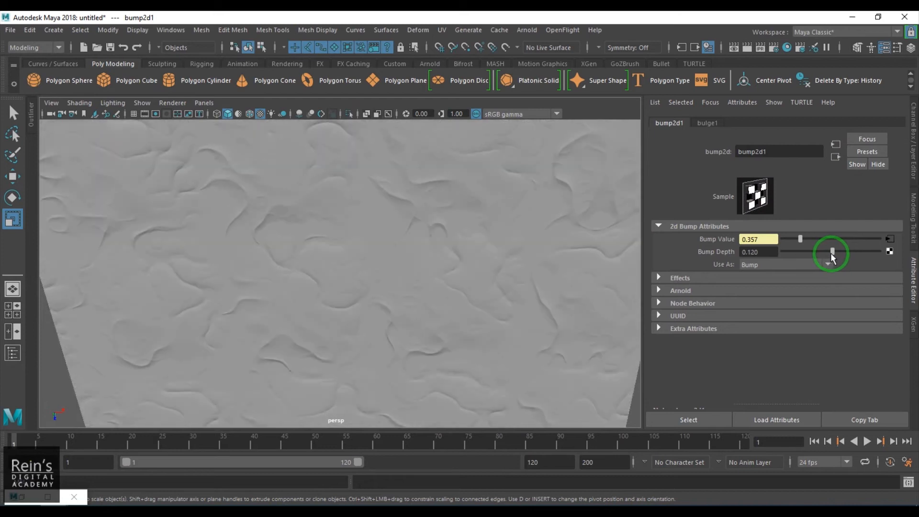
pyautogui.keyDown('alt'); pyautogui.moveTo(374, 369); pyautogui.dragTo(451, 368); pyautogui.keyUp('alt')
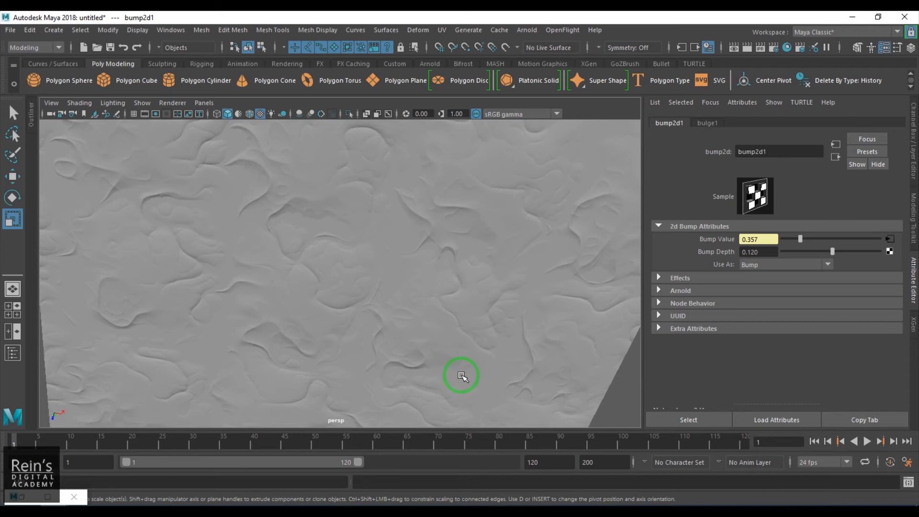
# Invert the relief by setting bump2d1's Bump Depth to -1.386, and view the plane.
pyautogui.moveTo(821, 251)
pyautogui.mouseDown()
pyautogui.moveTo(813, 251)
pyautogui.moveTo(824, 256)
pyautogui.mouseUp()
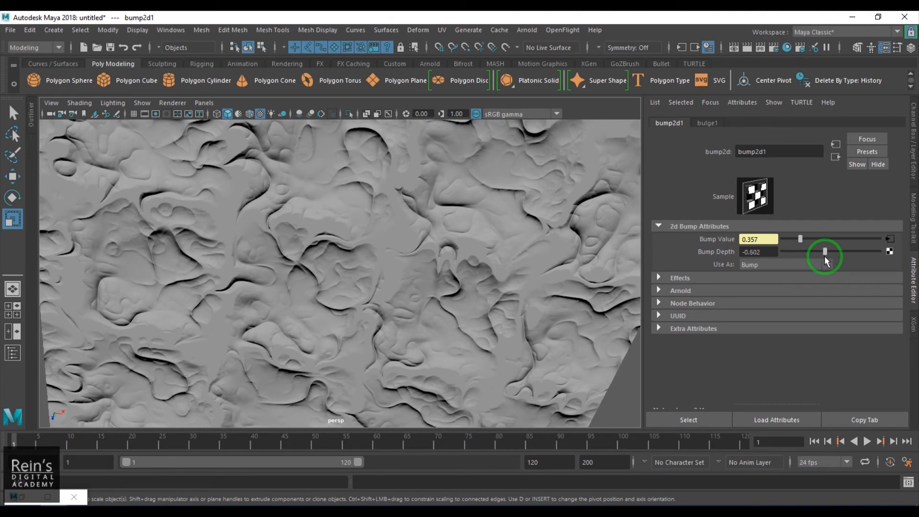
pyautogui.moveTo(824, 257)
pyautogui.mouseDown()
pyautogui.moveTo(840, 255)
pyautogui.moveTo(817, 254)
pyautogui.mouseUp()
pyautogui.keyDown('alt'); pyautogui.moveTo(358, 301); pyautogui.dragTo(390, 312); pyautogui.keyUp('alt')
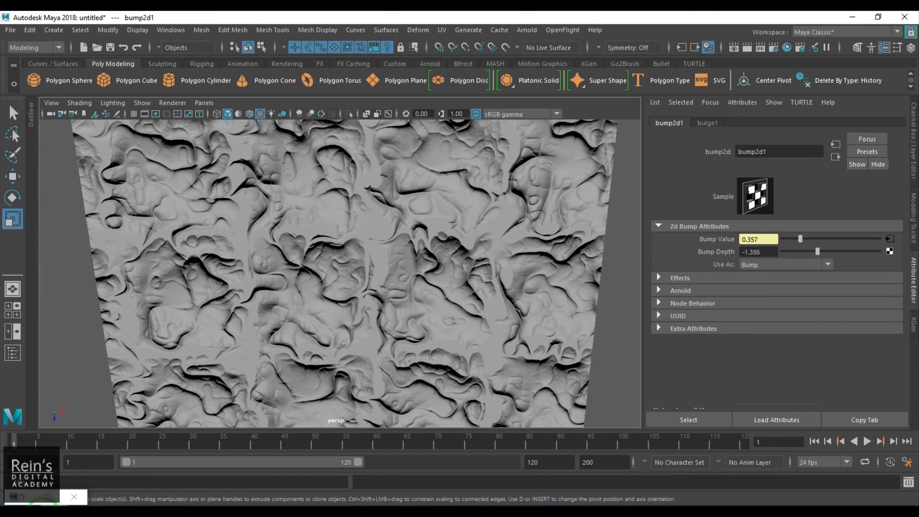
# Move place2dTexture1 clear in the Hypershade and delete fractal1's connections to its Translate Frame.
pyautogui.click(27, 502)
pyautogui.keyDown('alt'); pyautogui.moveTo(310, 382); pyautogui.dragTo(371, 364, button='middle'); pyautogui.keyUp('alt')
pyautogui.keyDown('alt'); pyautogui.moveTo(218, 401); pyautogui.dragTo(197, 390, button='right'); pyautogui.keyUp('alt')
pyautogui.moveTo(322, 420); pyautogui.dragTo(269, 358)
pyautogui.scroll(5, 260, 377)
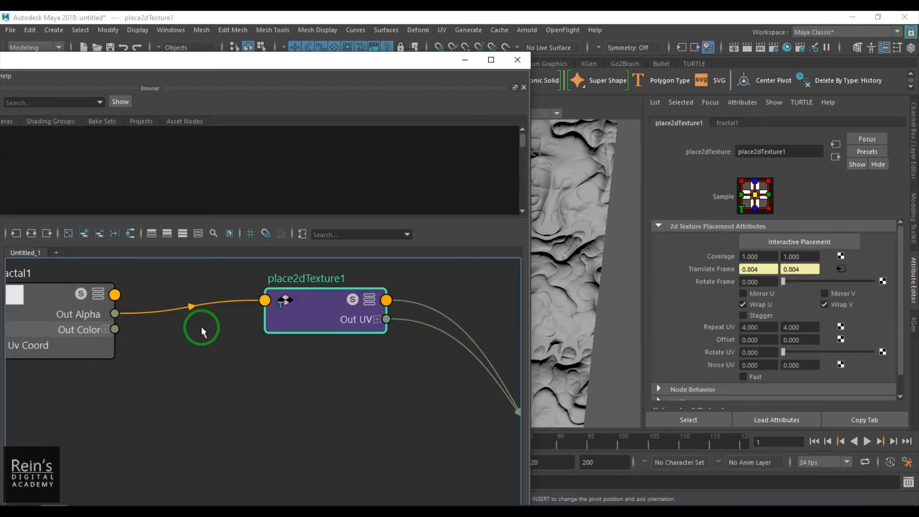
pyautogui.moveTo(206, 348); pyautogui.dragTo(206, 348)
pyautogui.press('Delete')
# Connect fractal1's outAlpha to place2dTexture1's rotateFrame in the Connection Editor, and close the editor.
pyautogui.click(311, 312)
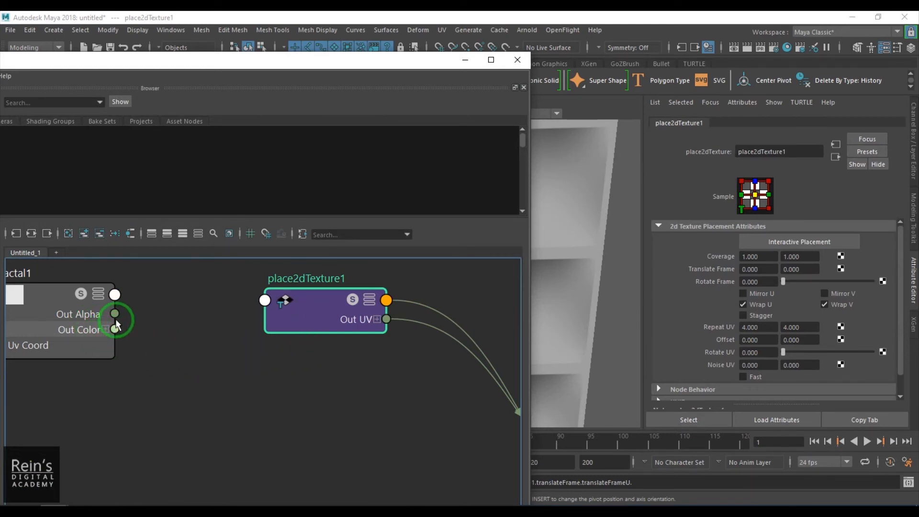
pyautogui.moveTo(49, 302); pyautogui.dragTo(707, 281, button='middle')
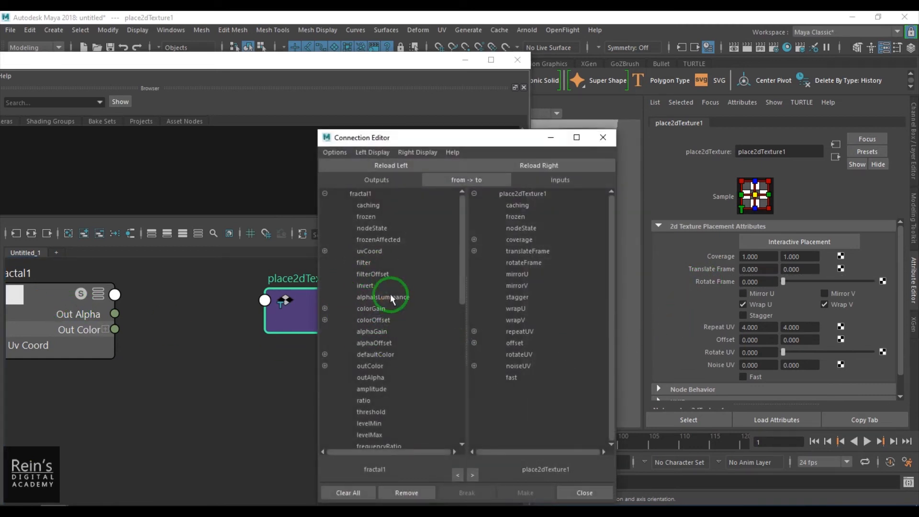
pyautogui.click(378, 377)
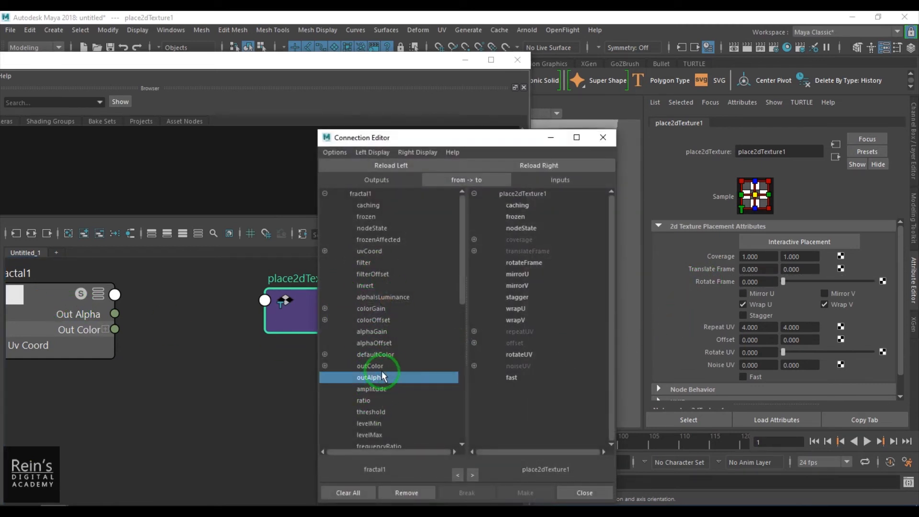
pyautogui.click(533, 263)
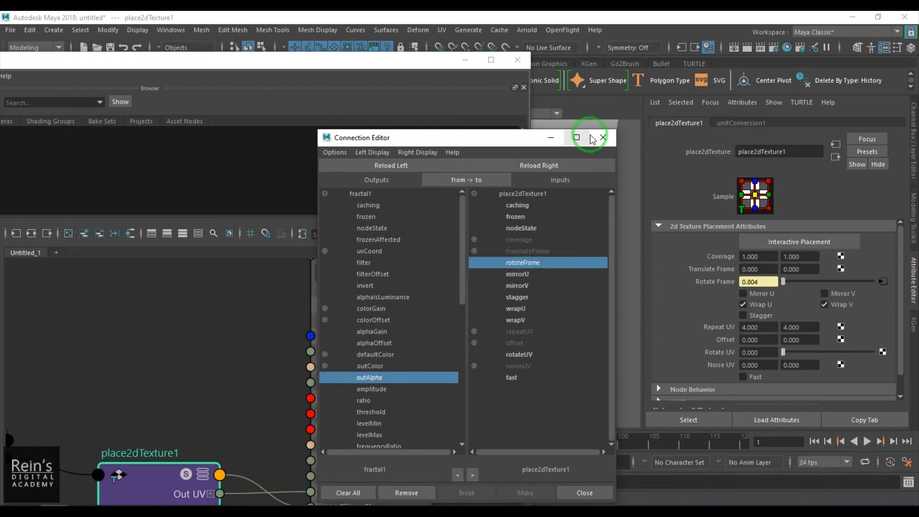
pyautogui.click(603, 138)
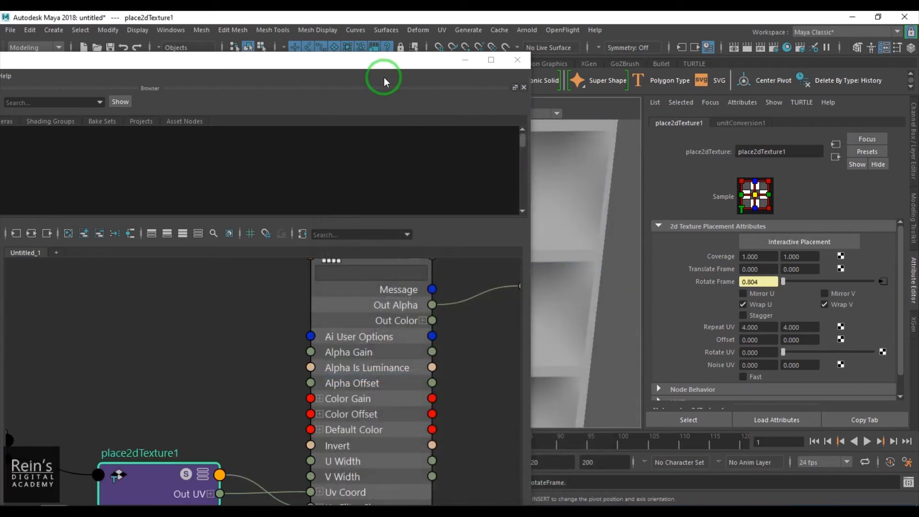
# Examine the unitConversion1 node between fractal1 and place2dTexture1 and its attributes.
pyautogui.scroll(-4, 133, 423)
pyautogui.keyDown('alt'); pyautogui.moveTo(224, 383); pyautogui.dragTo(430, 352, button='middle'); pyautogui.keyUp('alt')
pyautogui.scroll(2, 225, 412)
pyautogui.keyDown('alt'); pyautogui.moveTo(344, 389); pyautogui.dragTo(382, 371, button='middle'); pyautogui.keyUp('alt')
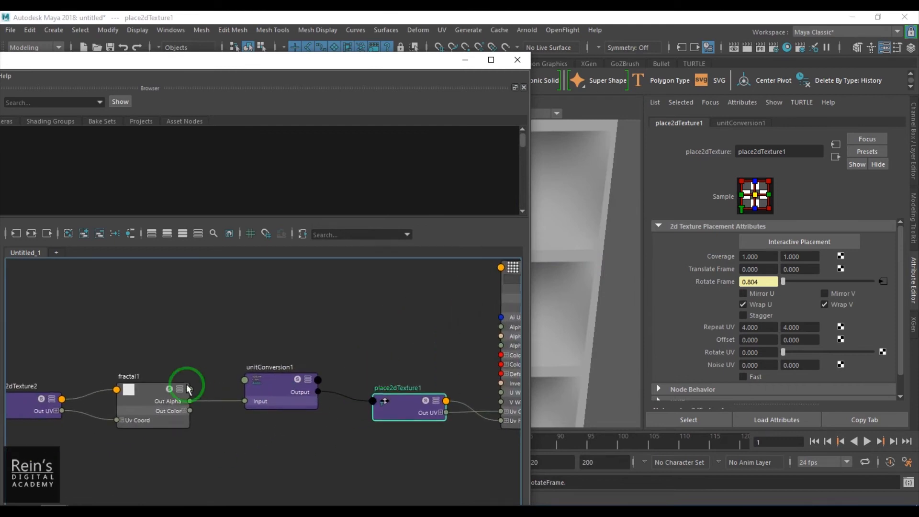
pyautogui.scroll(1, 193, 397)
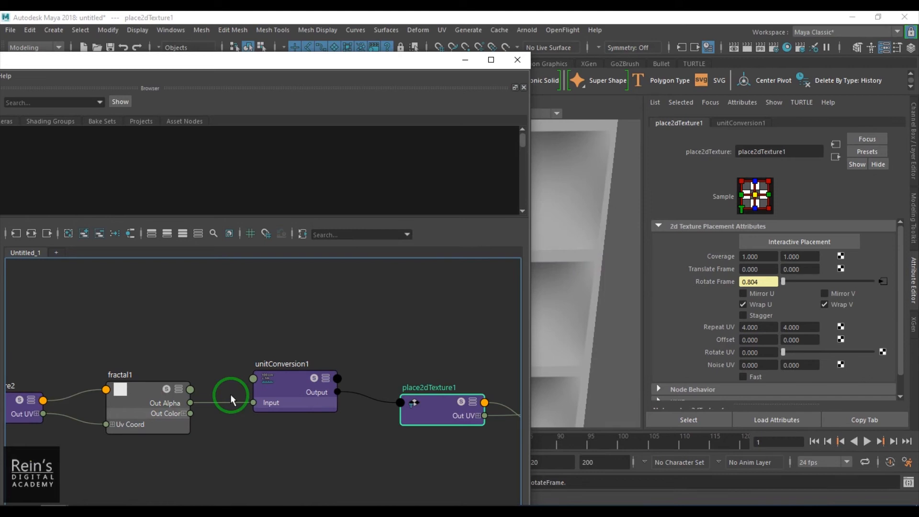
pyautogui.click(297, 395)
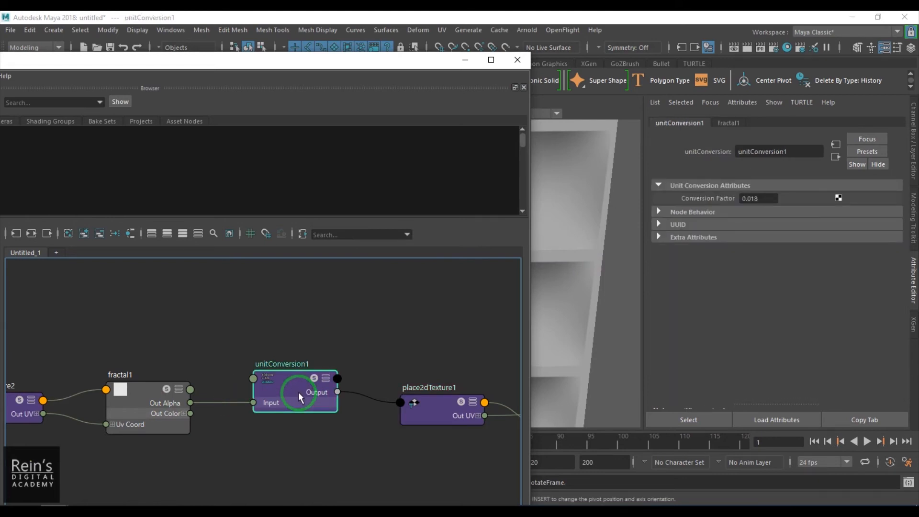
# Select fractal1 and set its Alpha Gain to 25 with the plane in view.
pyautogui.click(149, 396)
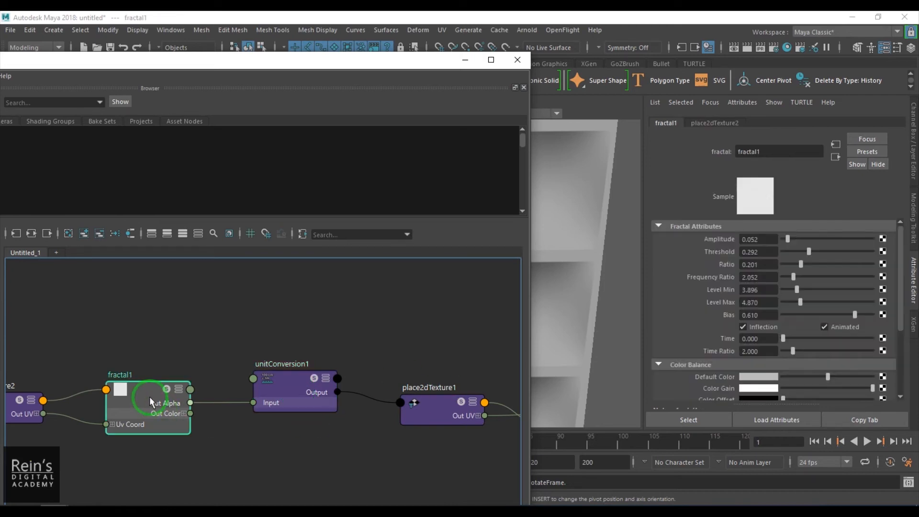
pyautogui.click(464, 60)
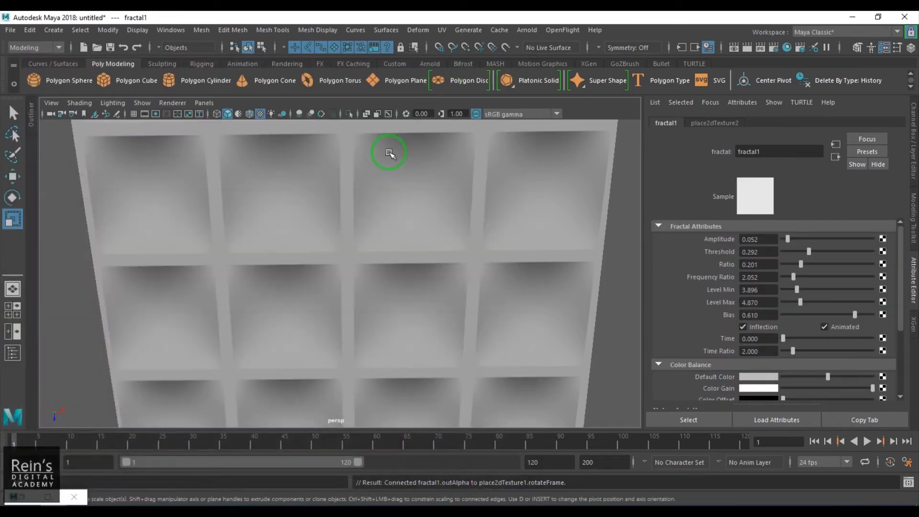
pyautogui.scroll(-3, 759, 335)
pyautogui.moveTo(831, 353)
pyautogui.mouseDown()
pyautogui.moveTo(871, 338)
pyautogui.moveTo(711, 328)
pyautogui.moveTo(853, 344)
pyautogui.mouseUp()
pyautogui.click(773, 344)
pyautogui.write('25')
pyautogui.press('Return')
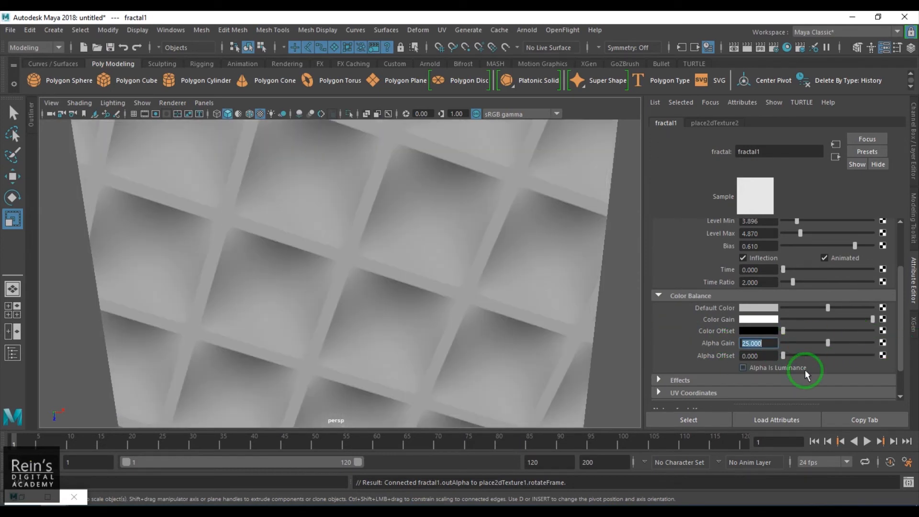
# Raise fractal1's Alpha Gain further, set its Amplitude to 0 and Threshold to 0.234, and set unitConversion1's Conversion Factor to 0.017.
pyautogui.moveTo(827, 344)
pyautogui.mouseDown()
pyautogui.moveTo(818, 347)
pyautogui.moveTo(838, 343)
pyautogui.mouseUp()
pyautogui.scroll(3, 793, 249)
pyautogui.moveTo(803, 253); pyautogui.dragTo(696, 279)
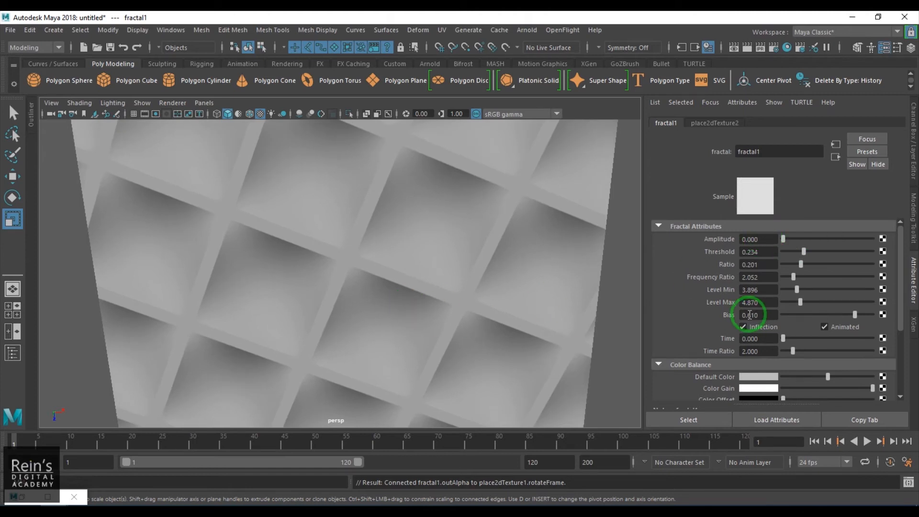
pyautogui.click(835, 156)
# Delete the bulge, fractal, unit conversion, bump and both placement nodes, leaving only lambert2 and its shading group.
pyautogui.click(21, 498)
pyautogui.click(374, 436)
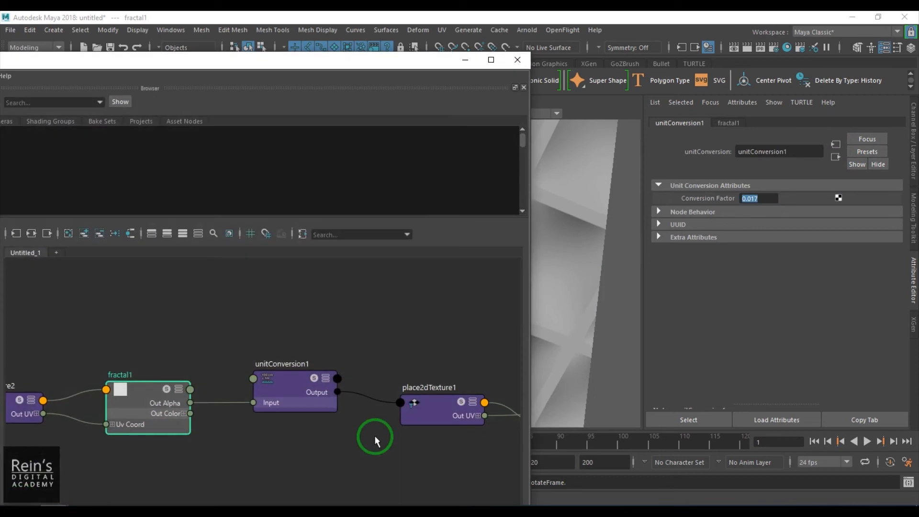
pyautogui.scroll(-2, 200, 420)
pyautogui.moveTo(51, 332); pyautogui.dragTo(360, 435)
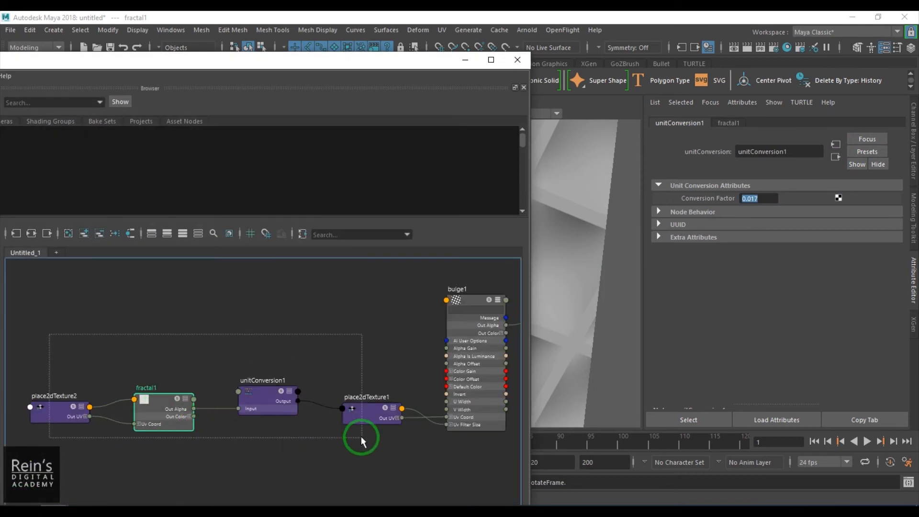
pyautogui.press('Delete')
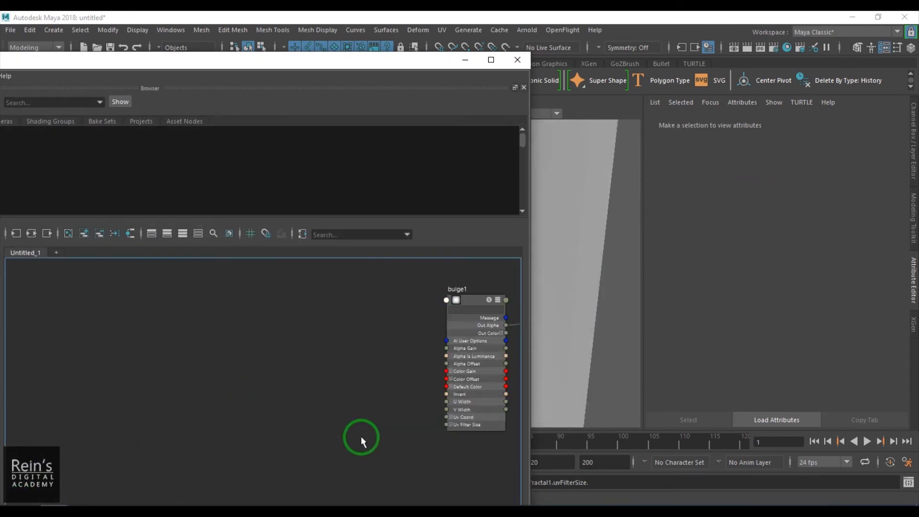
pyautogui.hotkey('ctrl', 'z')
pyautogui.click(140, 413)
pyautogui.moveTo(228, 421); pyautogui.dragTo(468, 438)
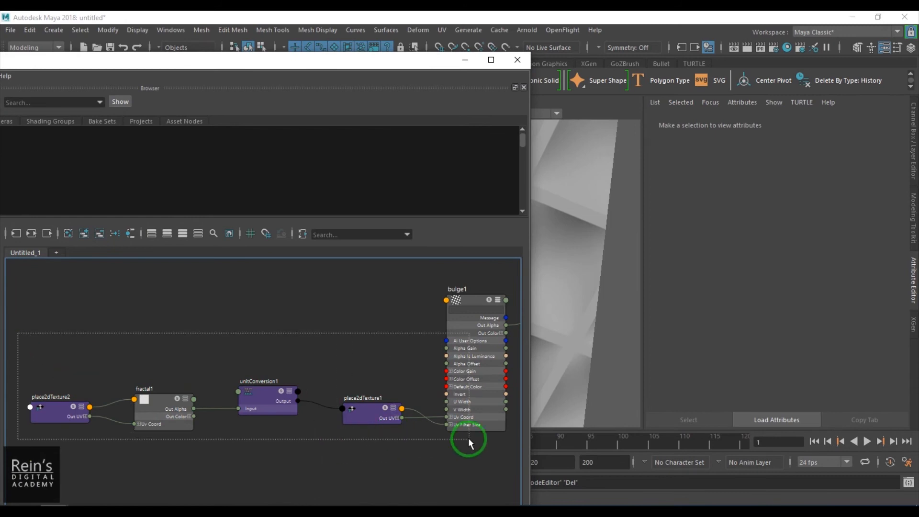
pyautogui.press('Delete')
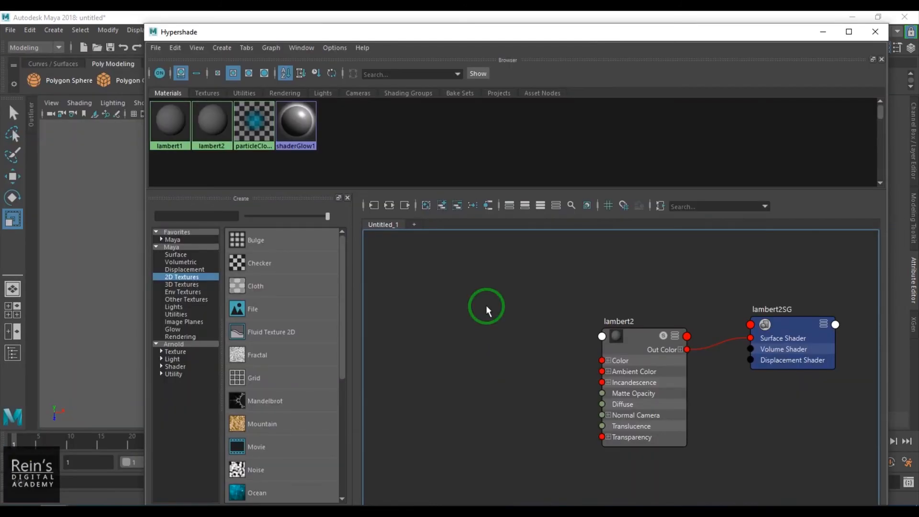
# Create a Checker texture and arrange it with its placement node beside lambert2 on the input side.
pyautogui.click(283, 262)
pyautogui.click(488, 379)
pyautogui.moveTo(392, 329); pyautogui.dragTo(506, 391)
pyautogui.moveTo(505, 385); pyautogui.dragTo(522, 367)
pyautogui.keyDown('alt'); pyautogui.moveTo(606, 384); pyautogui.dragTo(679, 364, button='middle'); pyautogui.keyUp('alt')
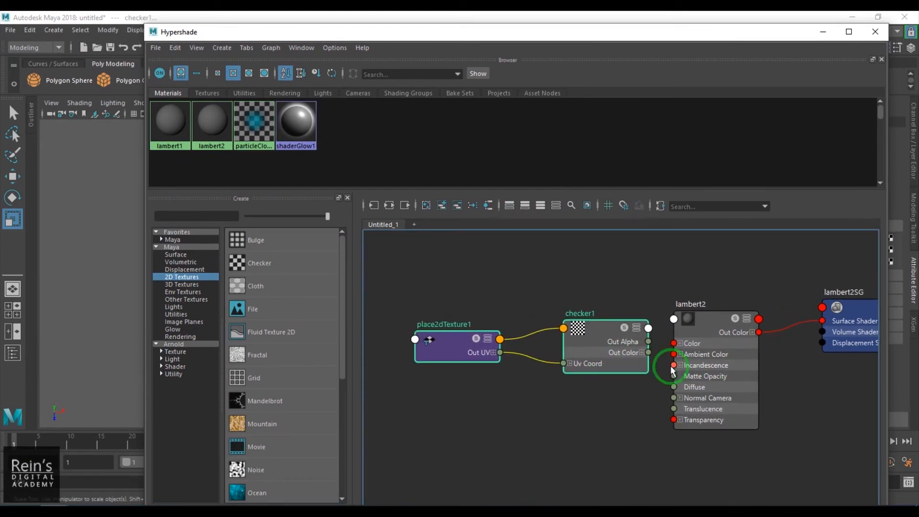
# Connect checker1's Out Color to lambert2's Color and minimize the Hypershade to reveal the textured plane.
pyautogui.keyDown('alt'); pyautogui.moveTo(679, 365); pyautogui.dragTo(727, 435, button='right'); pyautogui.keyUp('alt')
pyautogui.moveTo(585, 326); pyautogui.dragTo(535, 326)
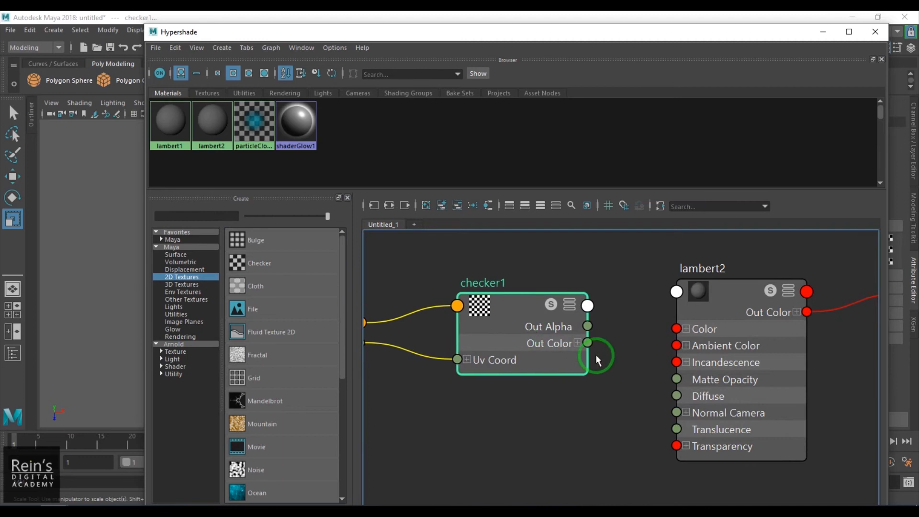
pyautogui.moveTo(587, 343); pyautogui.dragTo(672, 334)
pyautogui.click(510, 332)
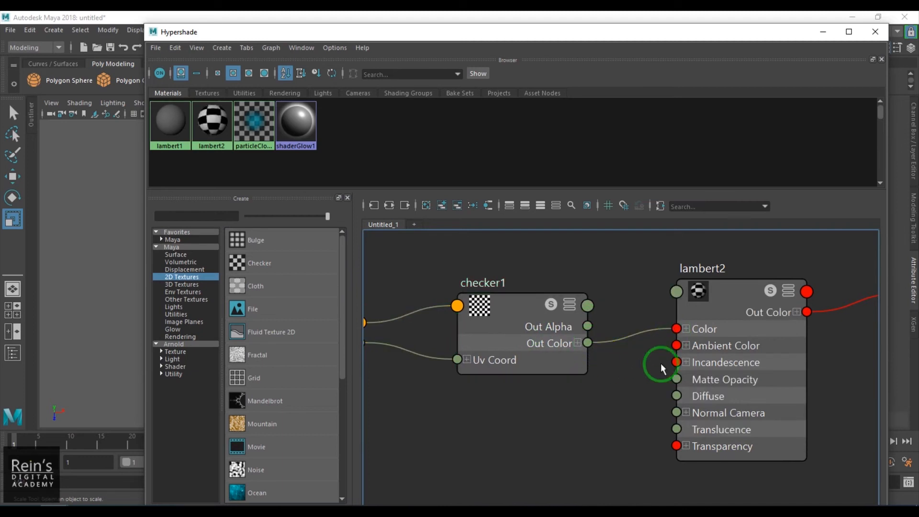
pyautogui.click(823, 31)
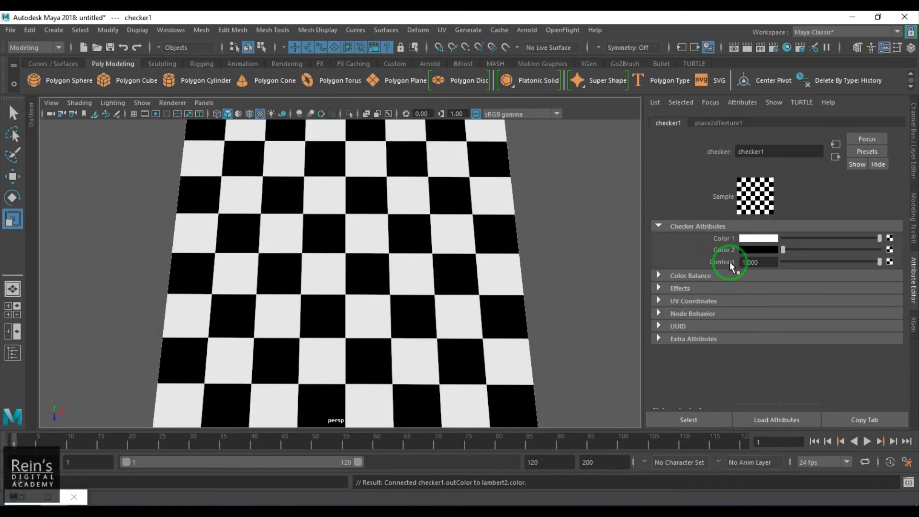
# Open the Color Chooser for checker1's Color 1 and, with the Ring wheel shown, set hue 245.67, saturation 0.750 and value 0.403.
pyautogui.moveTo(864, 239); pyautogui.dragTo(902, 239)
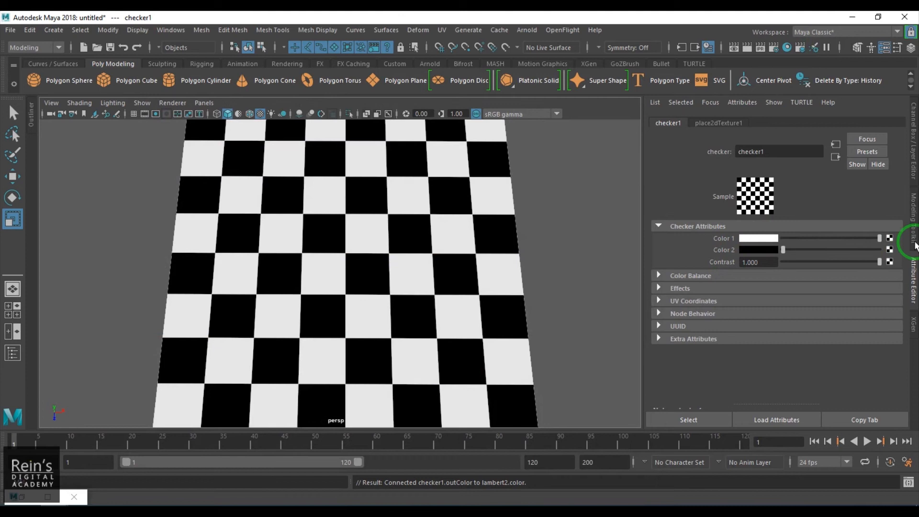
pyautogui.click(758, 240)
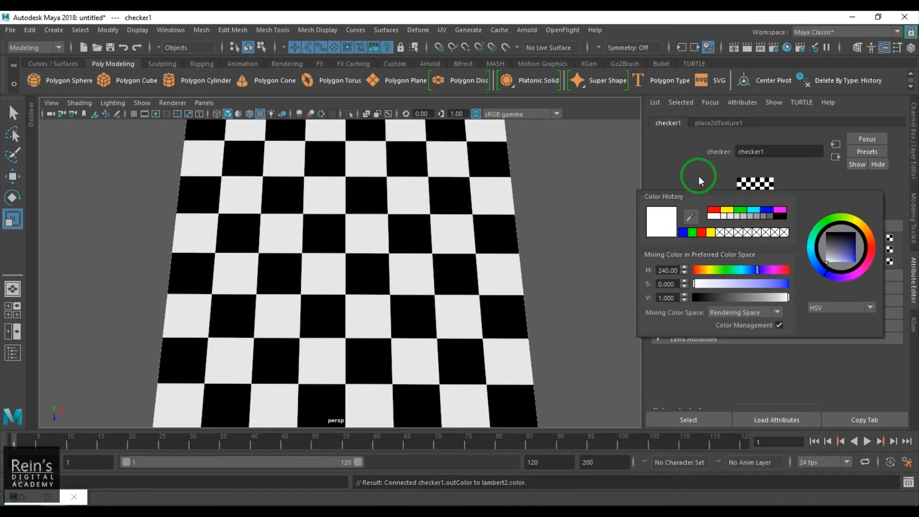
pyautogui.rightClick(717, 236)
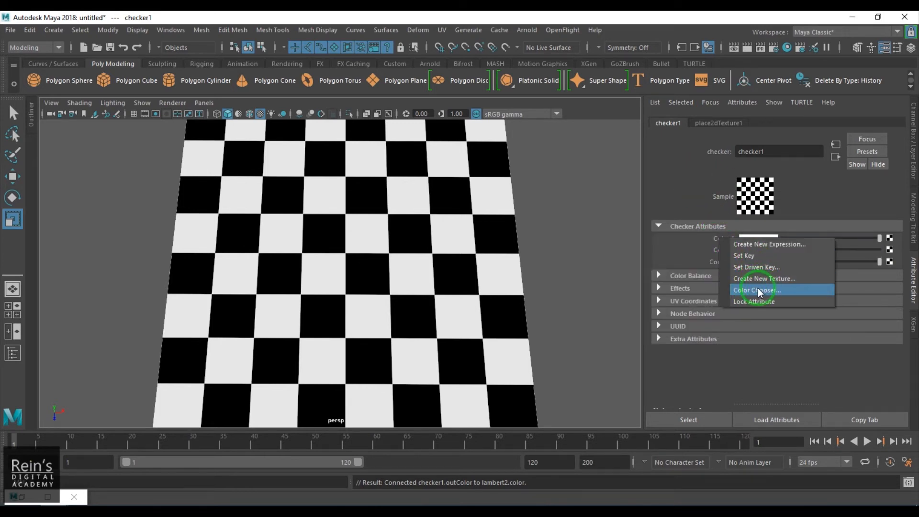
pyautogui.click(758, 290)
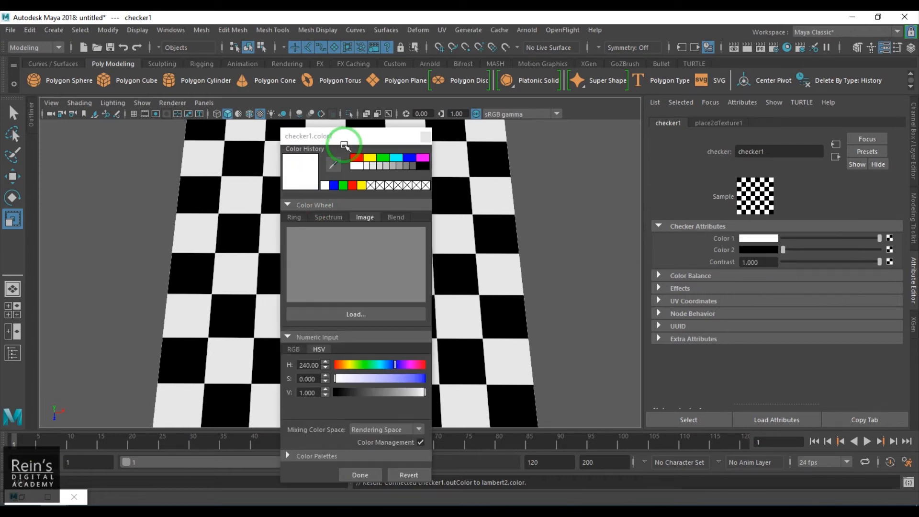
pyautogui.moveTo(346, 139); pyautogui.dragTo(557, 106)
pyautogui.click(506, 184)
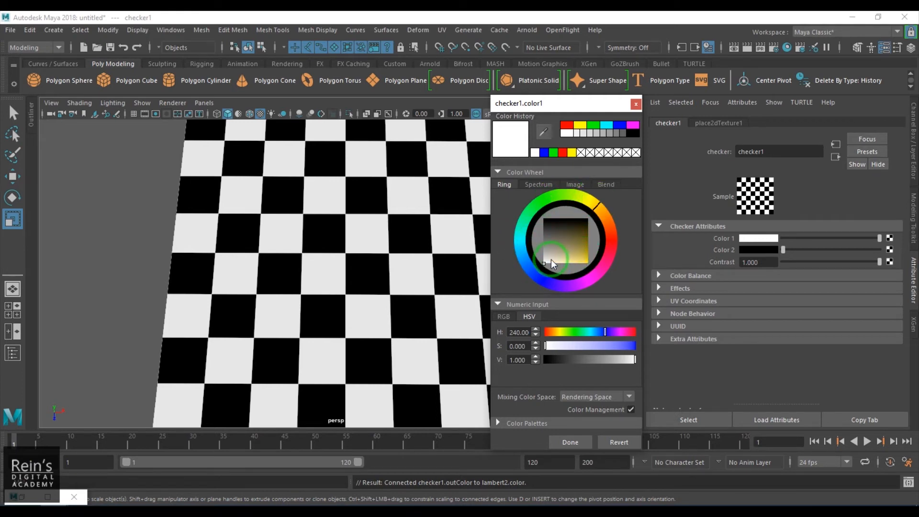
pyautogui.moveTo(547, 261); pyautogui.dragTo(542, 283)
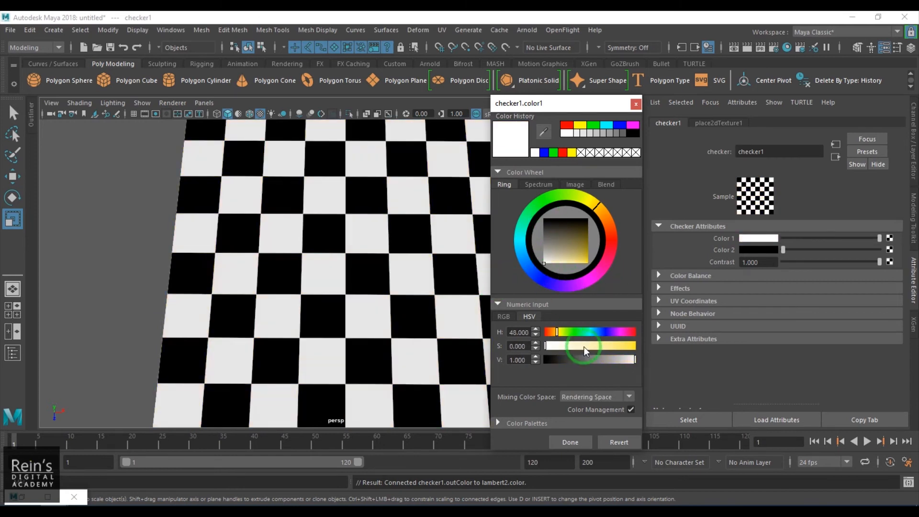
pyautogui.moveTo(551, 331); pyautogui.dragTo(612, 345)
pyautogui.moveTo(612, 359)
pyautogui.mouseDown()
pyautogui.moveTo(590, 361)
pyautogui.moveTo(611, 371)
pyautogui.mouseUp()
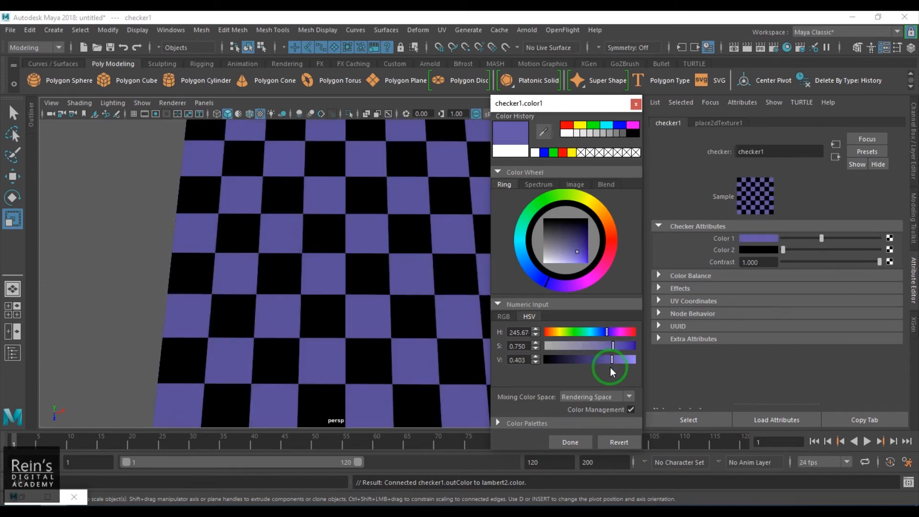
# Change Color 1 to bright yellow through its RGB values and return the numeric input to HSV.
pyautogui.click(503, 317)
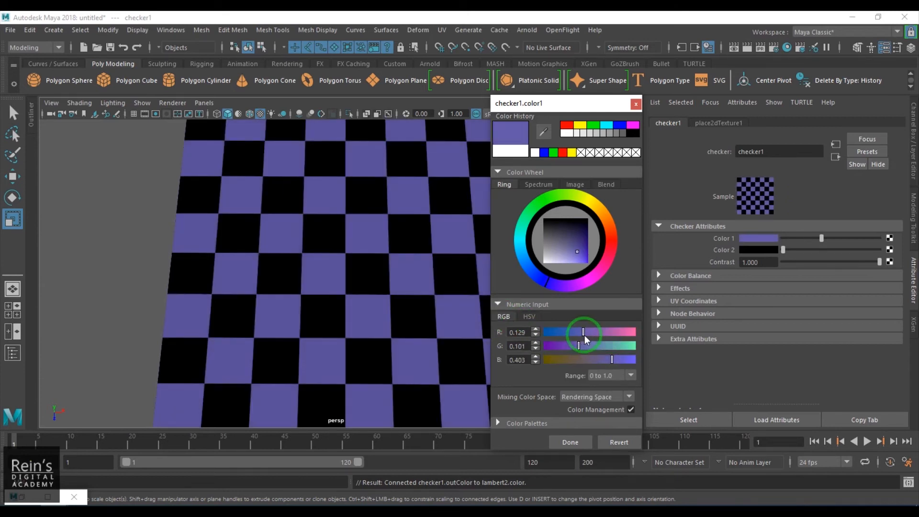
pyautogui.moveTo(584, 335); pyautogui.dragTo(628, 335)
pyautogui.moveTo(567, 347); pyautogui.dragTo(636, 332)
pyautogui.click(529, 316)
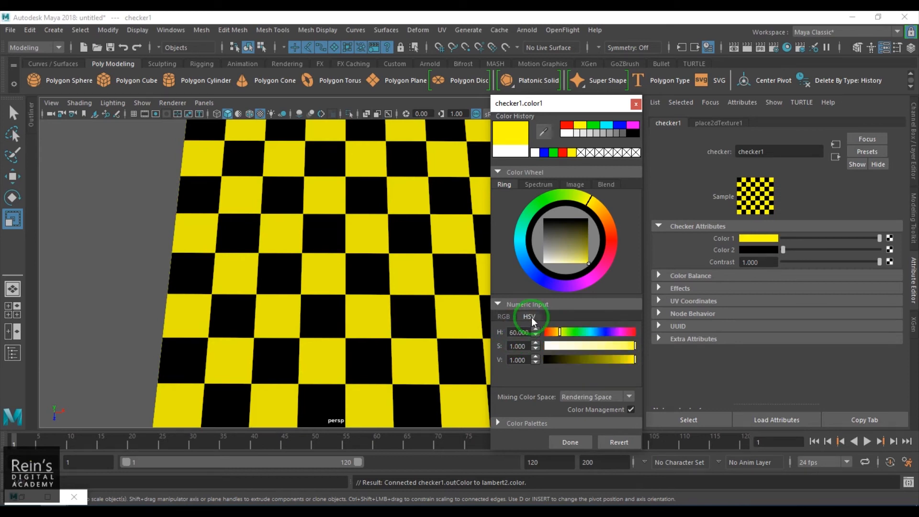
# Look through the Color Chooser's Spectrum, Image and Blend modes and return to the Ring wheel.
pyautogui.click(528, 185)
pyautogui.click(578, 188)
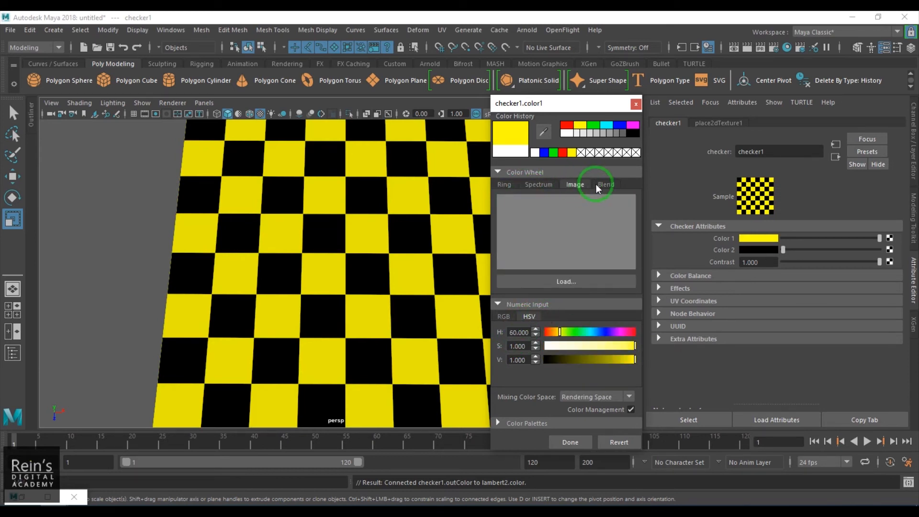
pyautogui.click(599, 184)
pyautogui.click(576, 188)
pyautogui.click(536, 186)
pyautogui.click(512, 185)
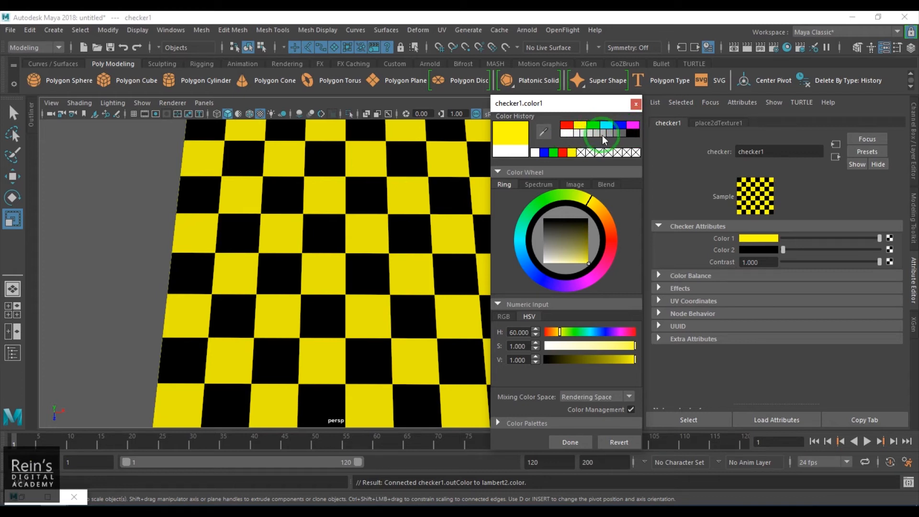
# Sample the orange of a shelf icon for Color 1, darken it to brown with saturation 0.753 and value 0.152, and accept it.
pyautogui.click(545, 131)
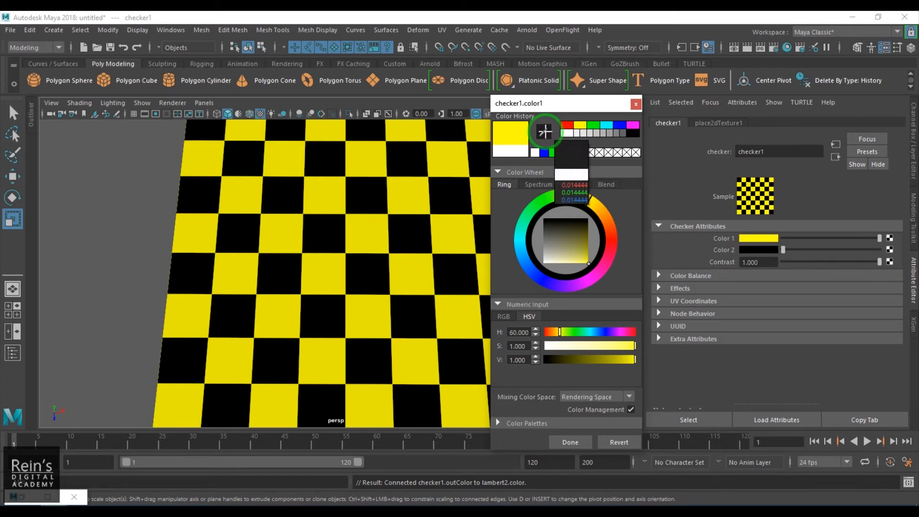
pyautogui.click(310, 83)
pyautogui.click(519, 137)
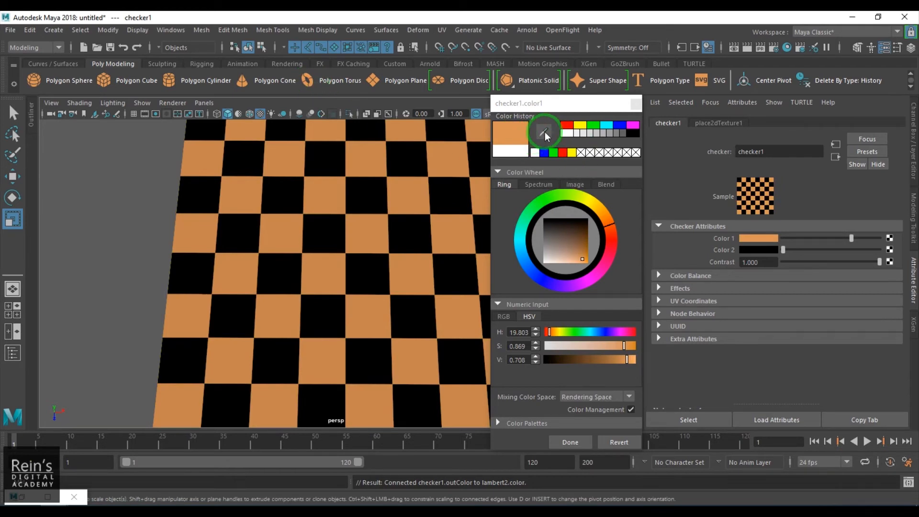
pyautogui.moveTo(564, 238); pyautogui.dragTo(577, 240)
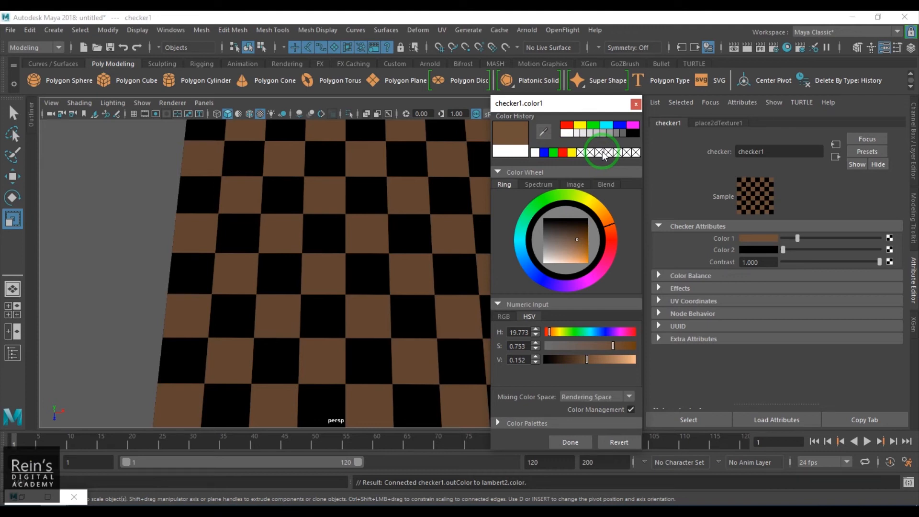
pyautogui.click(568, 441)
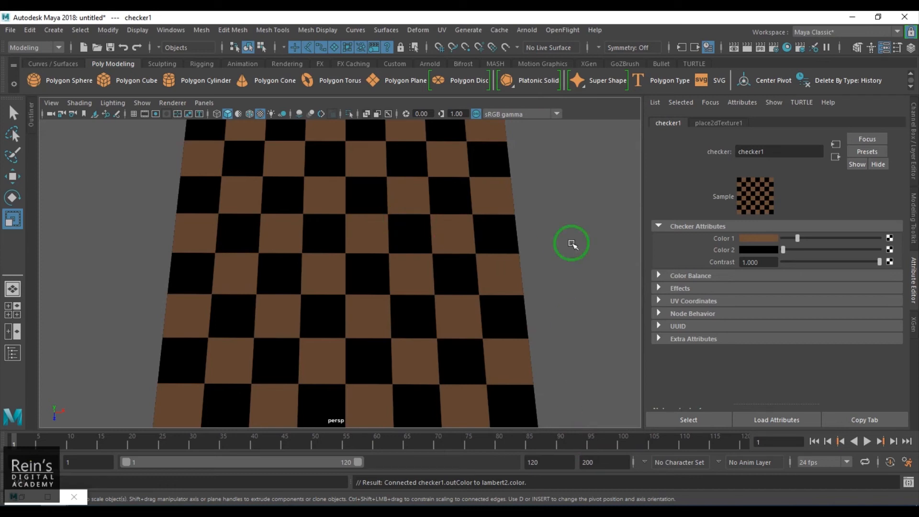
# Set checker1's Color 1 to green and Color 2 to blue from the preset color swatches.
pyautogui.click(747, 236)
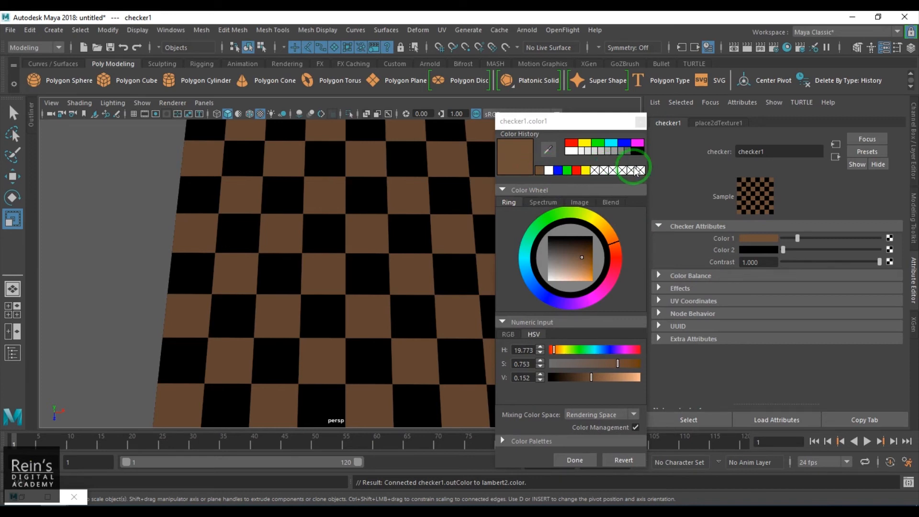
pyautogui.click(575, 460)
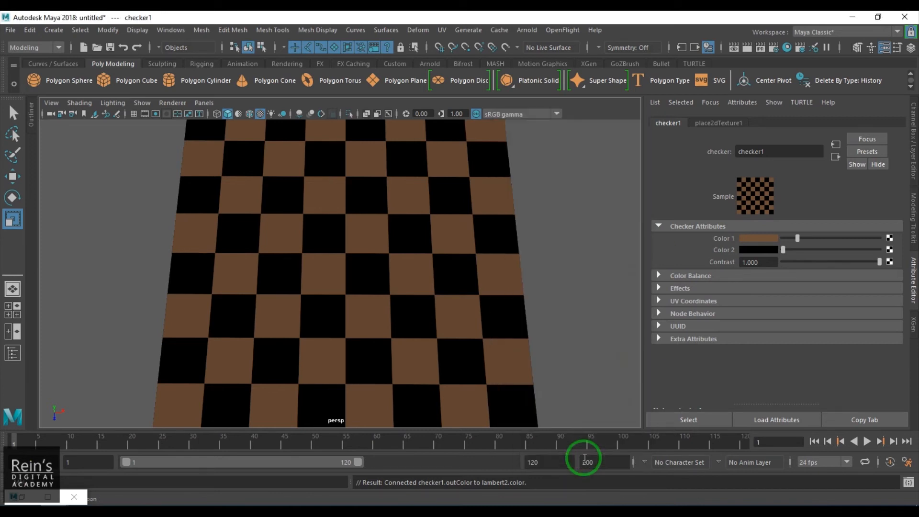
pyautogui.click(770, 239)
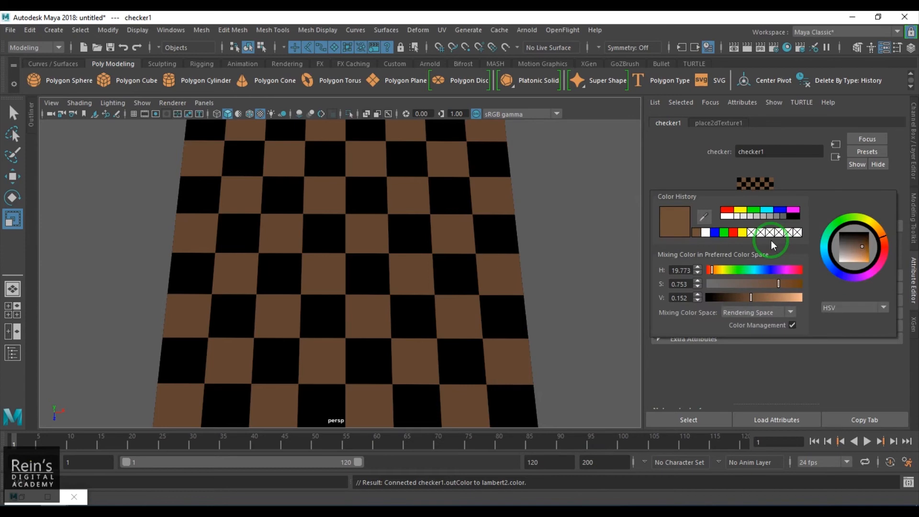
pyautogui.click(750, 210)
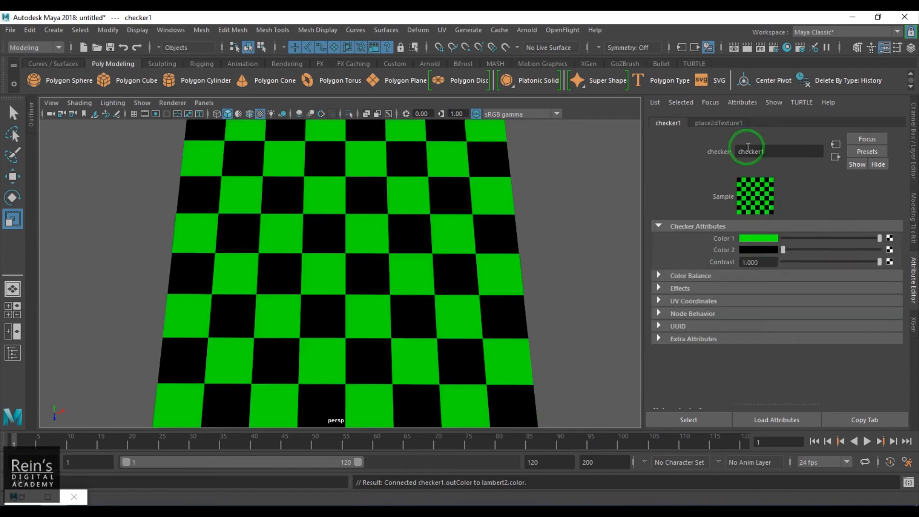
pyautogui.click(764, 250)
pyautogui.click(777, 220)
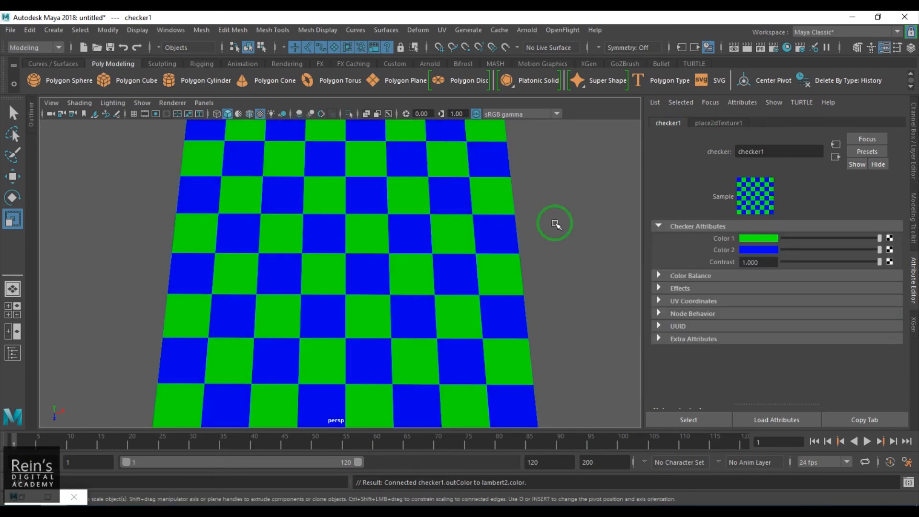
# Try a Contrast of 0.187 on checker1 and restore it to 1.000.
pyautogui.moveTo(868, 256); pyautogui.dragTo(799, 277)
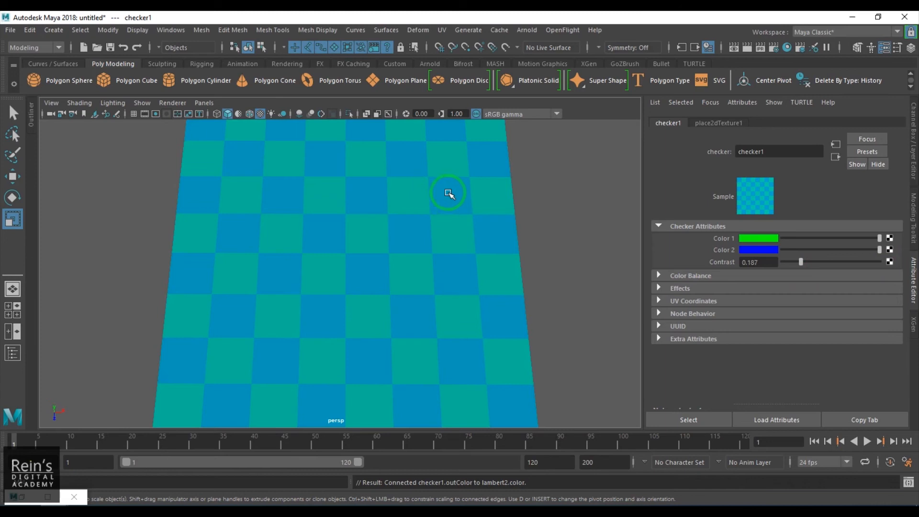
pyautogui.moveTo(800, 262); pyautogui.dragTo(878, 260)
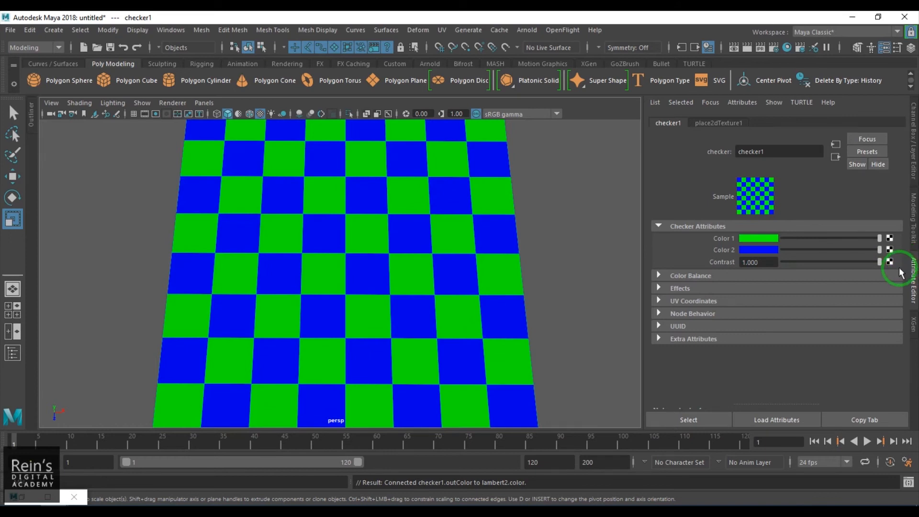
# Map a Fractal texture onto checker1's Color 1 and go back to checker1's attributes.
pyautogui.click(889, 238)
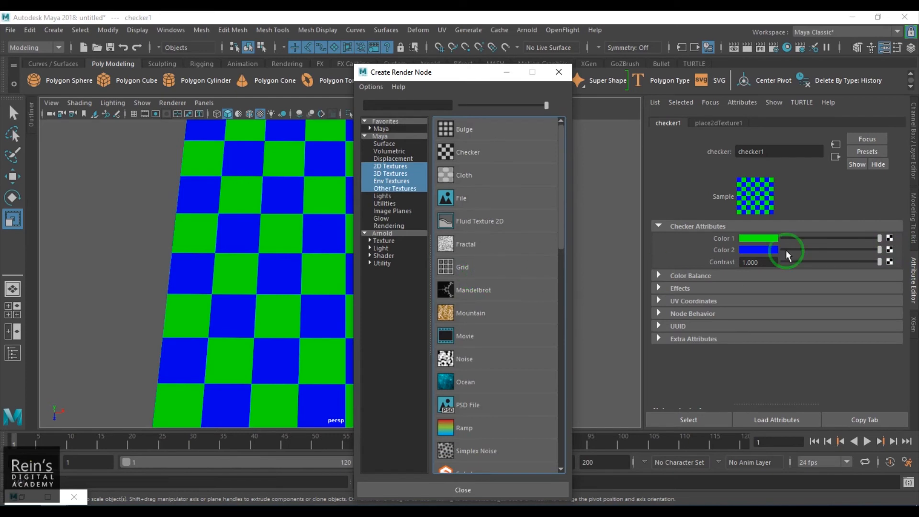
pyautogui.click(467, 245)
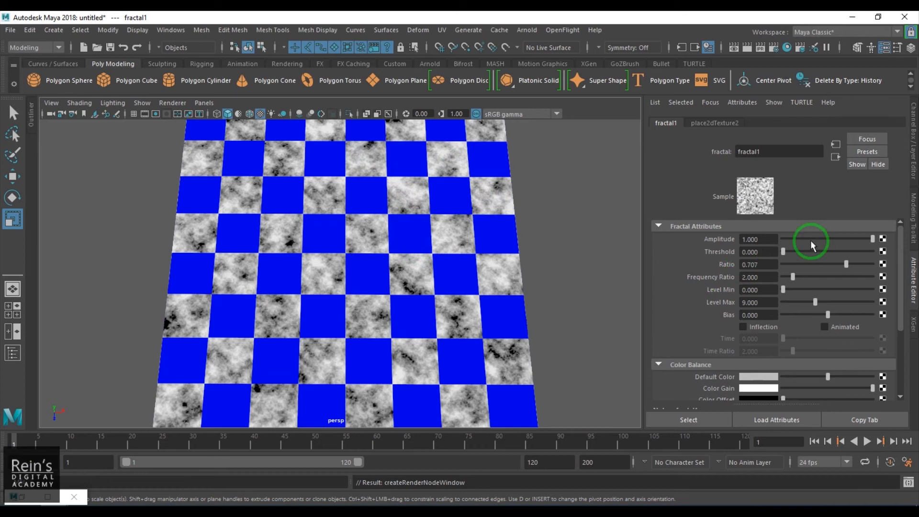
pyautogui.click(835, 157)
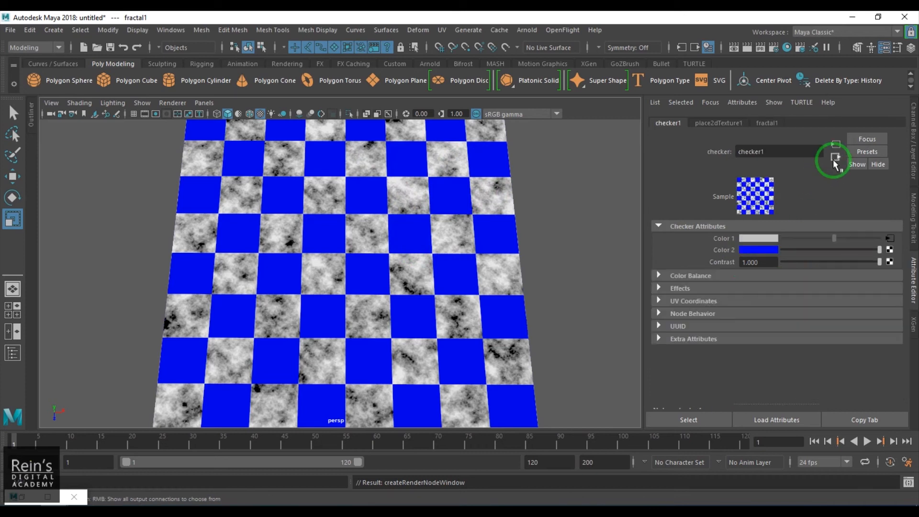
# Break the fractal connection on checker1's Color 1.
pyautogui.rightClick(726, 239)
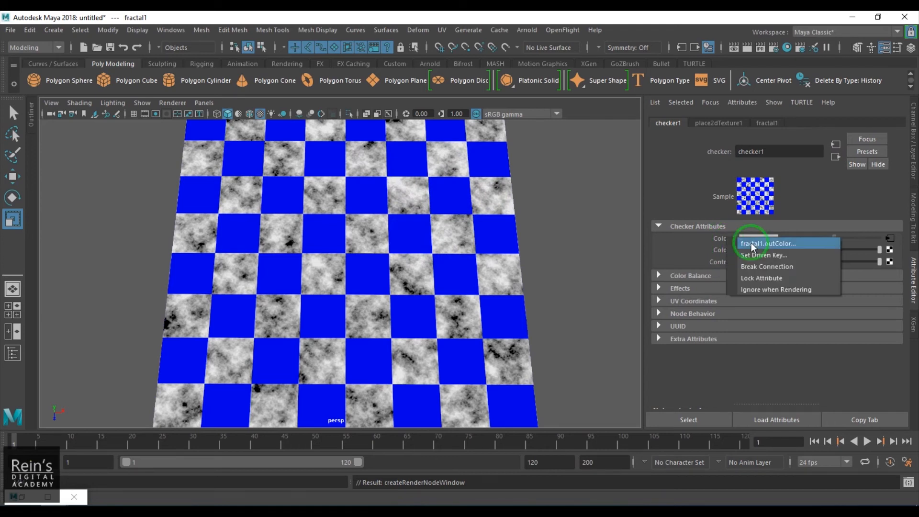
pyautogui.click(771, 266)
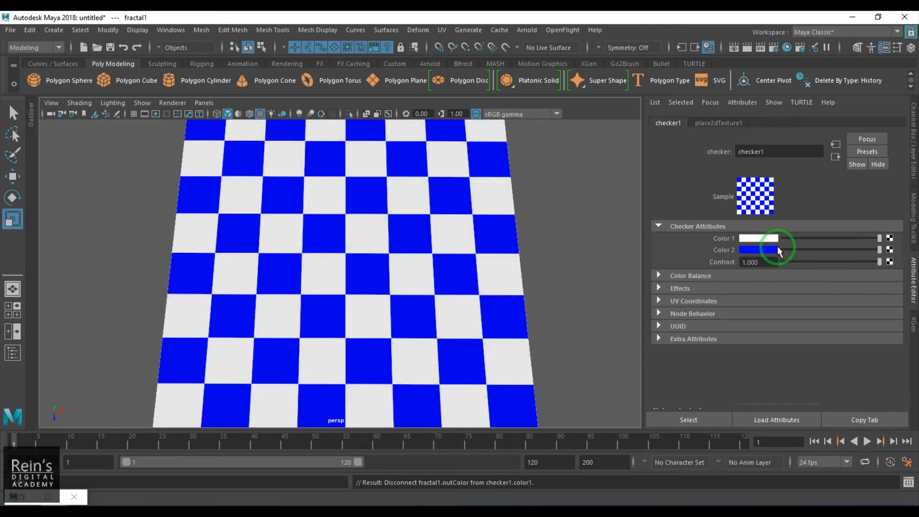
pyautogui.click(771, 238)
pyautogui.click(687, 170)
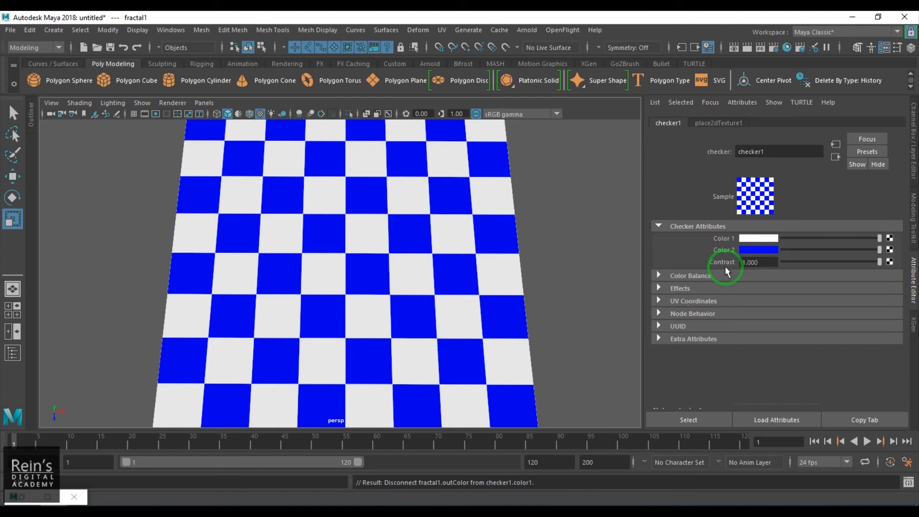
# Set the Filter in checker1's Effects to 0.000 and examine the checker edges on the plane up close.
pyautogui.click(699, 275)
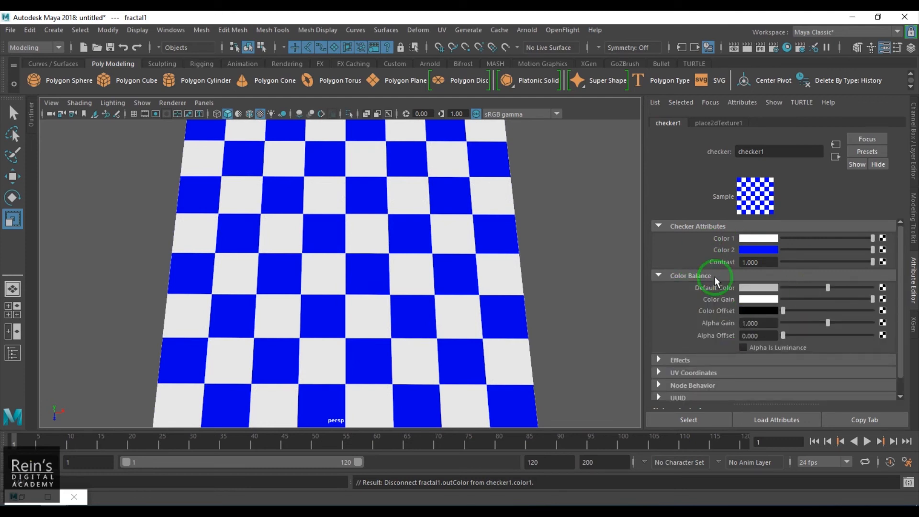
pyautogui.click(714, 277)
pyautogui.click(701, 286)
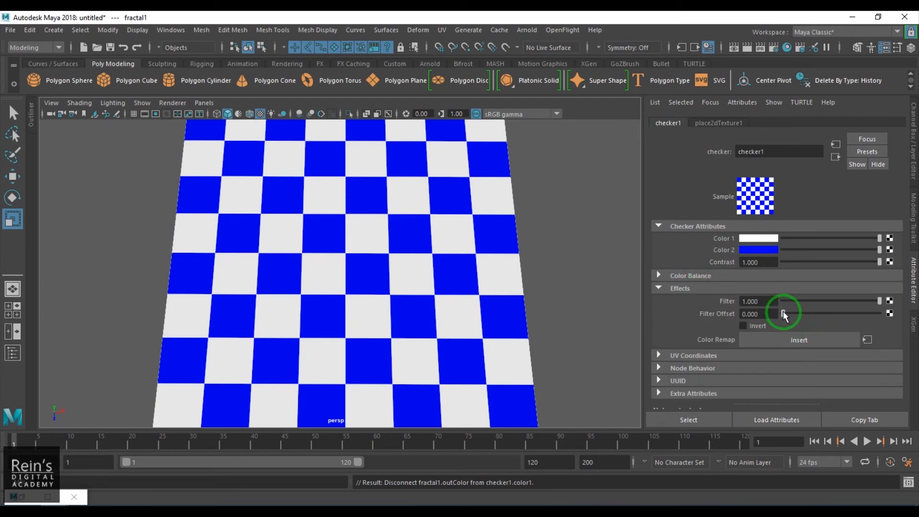
pyautogui.moveTo(783, 311)
pyautogui.mouseDown()
pyautogui.moveTo(800, 312)
pyautogui.moveTo(776, 313)
pyautogui.mouseUp()
pyautogui.moveTo(876, 299); pyautogui.dragTo(776, 300)
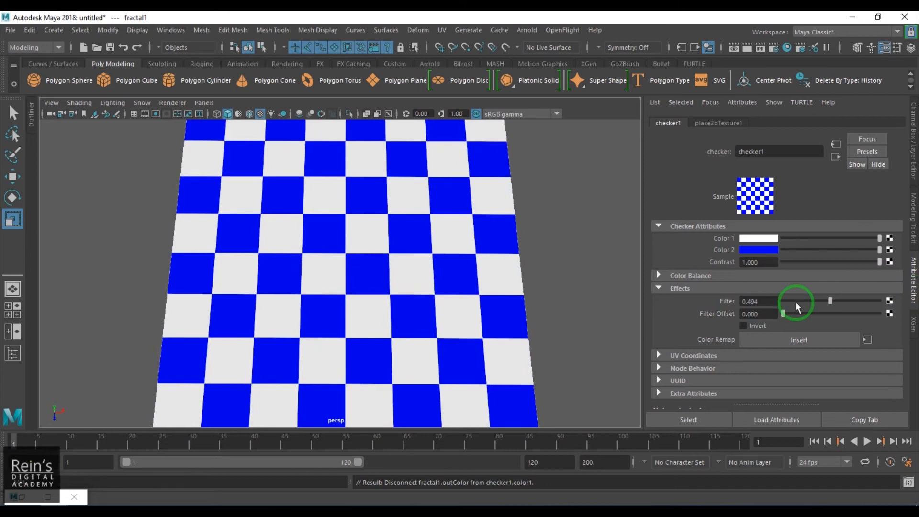
pyautogui.scroll(3, 448, 263)
pyautogui.keyDown('alt'); pyautogui.moveTo(449, 262); pyautogui.dragTo(425, 328); pyautogui.keyUp('alt')
pyautogui.keyDown('alt'); pyautogui.moveTo(521, 376); pyautogui.dragTo(437, 335); pyautogui.keyUp('alt')
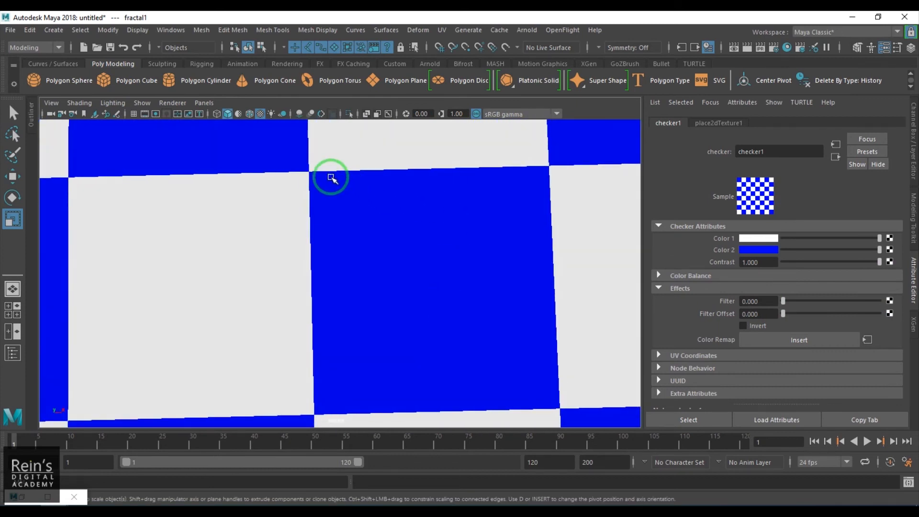
# Set checker1's Filter to 1.000 and its Filter Offset to about 0.042 to blur the checker edges.
pyautogui.moveTo(782, 300); pyautogui.dragTo(882, 304)
pyautogui.moveTo(823, 301); pyautogui.dragTo(891, 310)
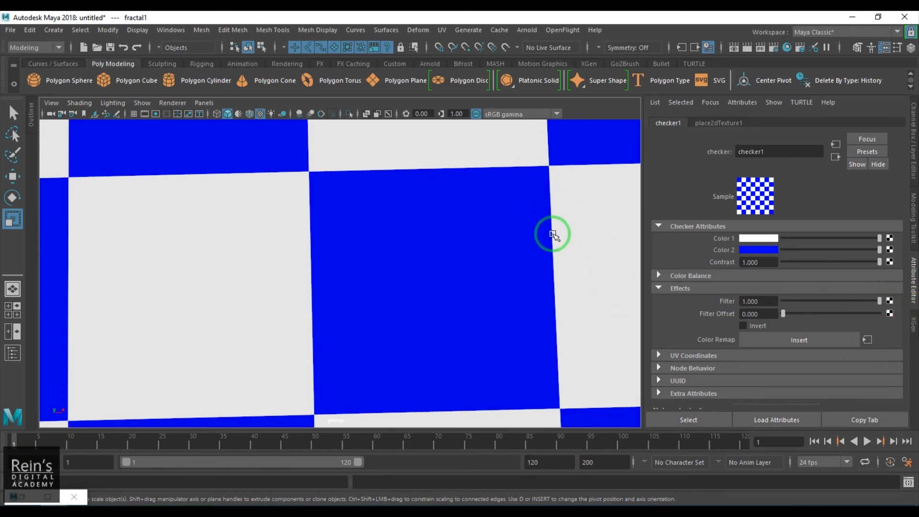
pyautogui.moveTo(787, 313)
pyautogui.mouseDown()
pyautogui.moveTo(866, 316)
pyautogui.moveTo(759, 314)
pyautogui.moveTo(796, 314)
pyautogui.moveTo(788, 315)
pyautogui.mouseUp()
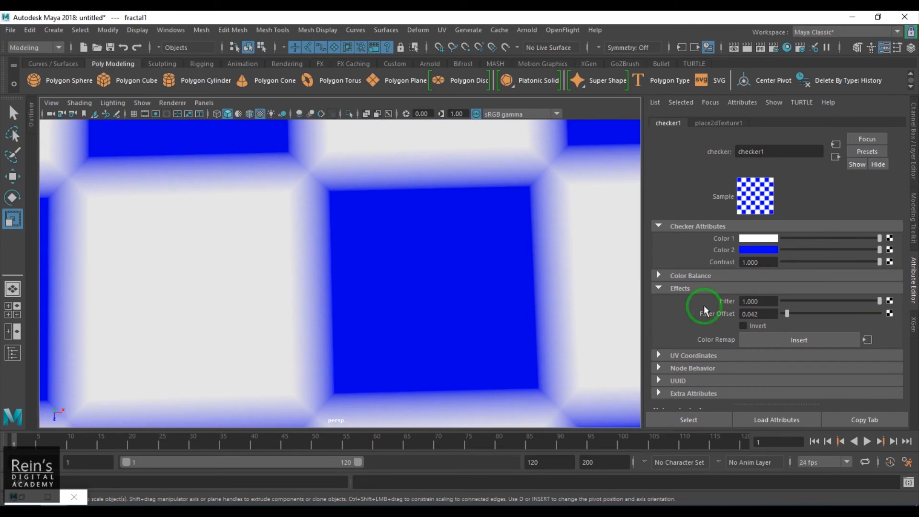
# Toggle Invert in checker1's Effects on and off repeatedly to compare the inverted and original colors on the whole plane.
pyautogui.click(761, 330)
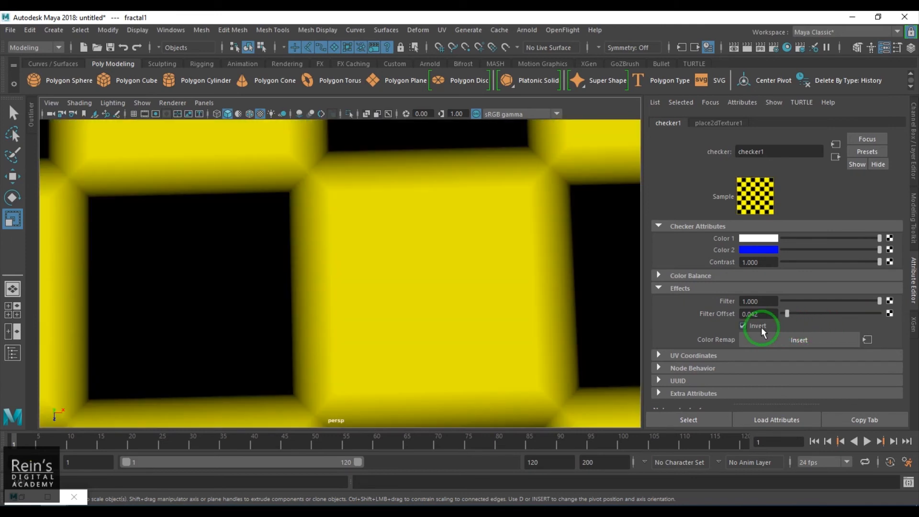
pyautogui.scroll(-5, 361, 279)
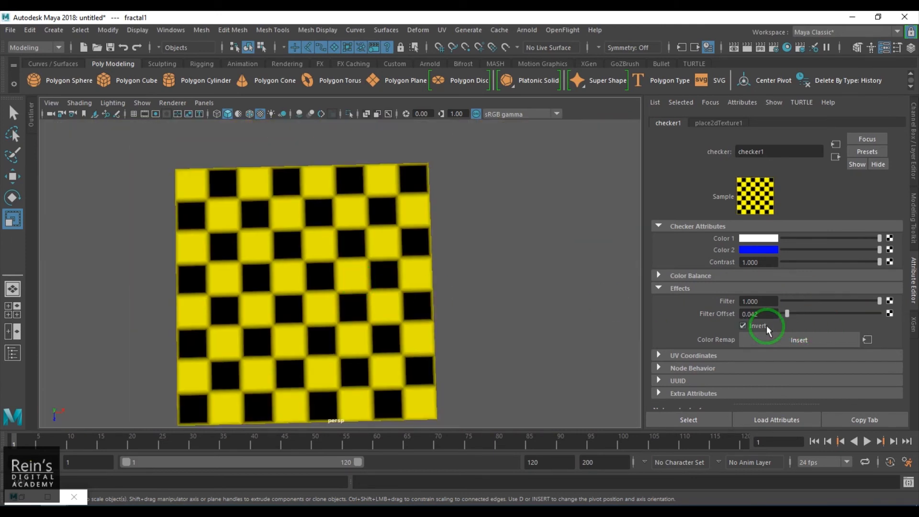
pyautogui.click(766, 325)
pyautogui.click(765, 326)
pyautogui.click(765, 326)
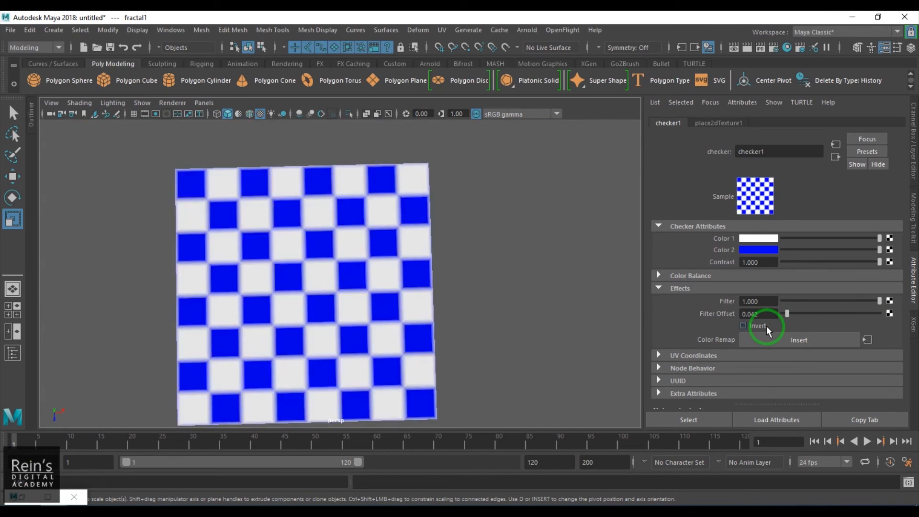
pyautogui.click(766, 325)
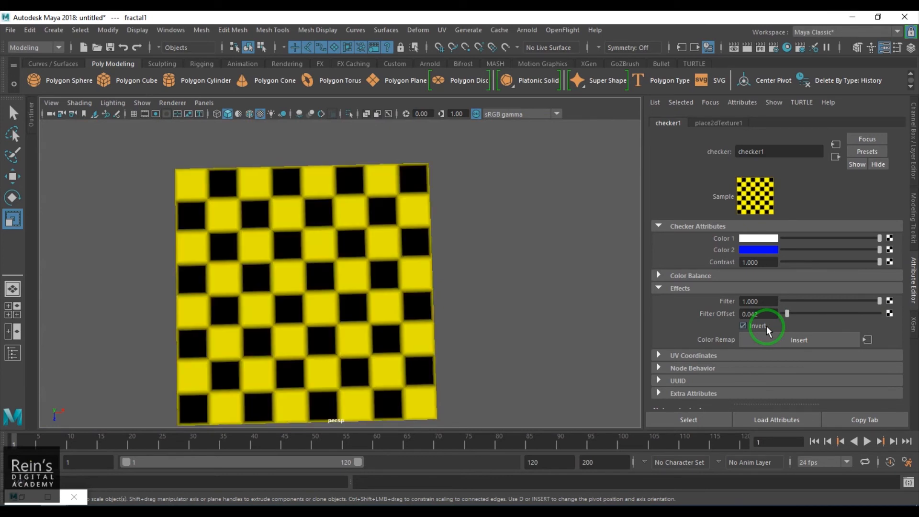
pyautogui.click(766, 325)
pyautogui.click(765, 325)
pyautogui.click(766, 326)
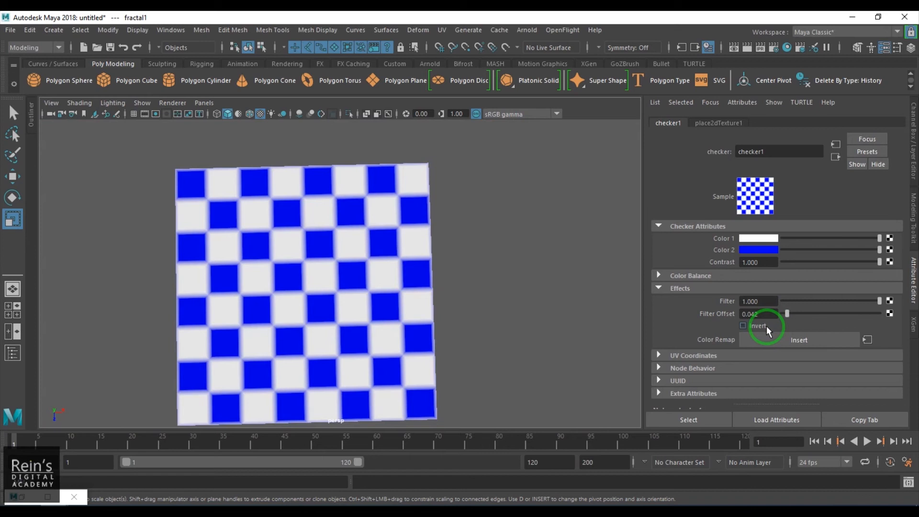
pyautogui.click(765, 326)
pyautogui.click(765, 326)
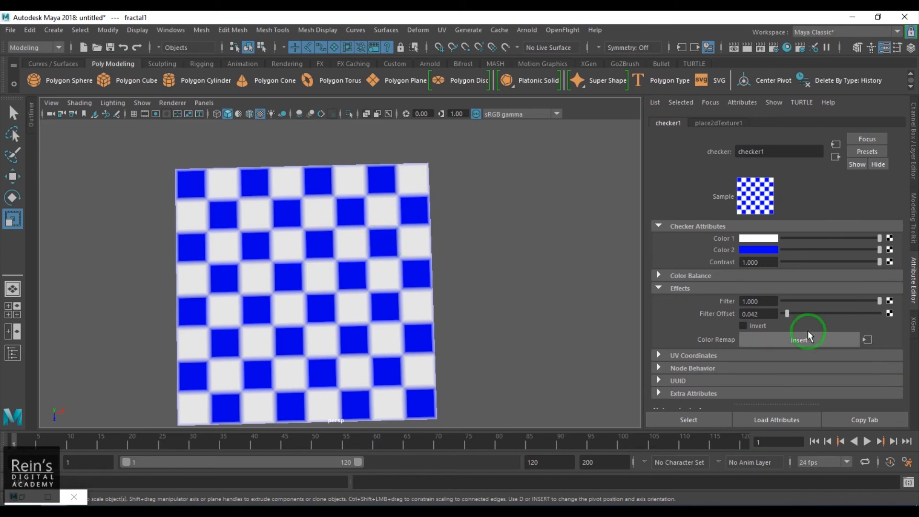
pyautogui.click(763, 327)
pyautogui.click(763, 326)
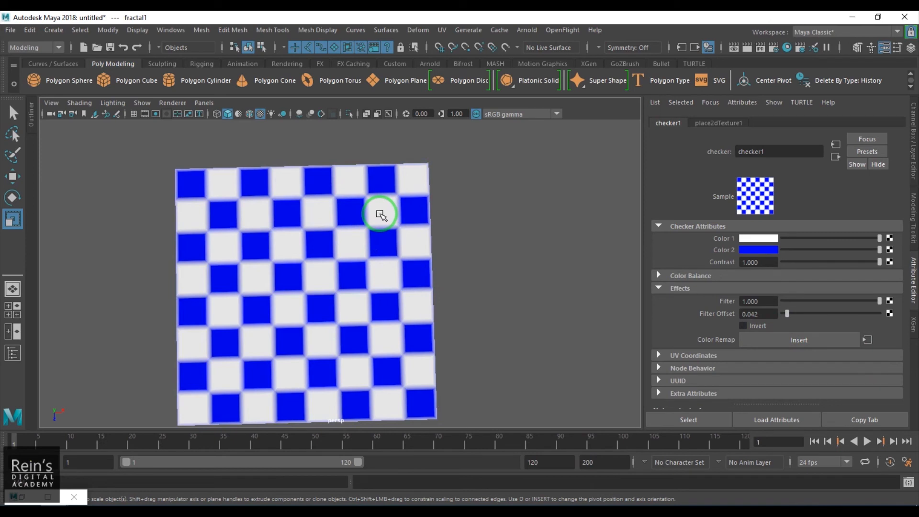
pyautogui.click(762, 327)
pyautogui.click(763, 327)
pyautogui.click(763, 327)
pyautogui.click(762, 327)
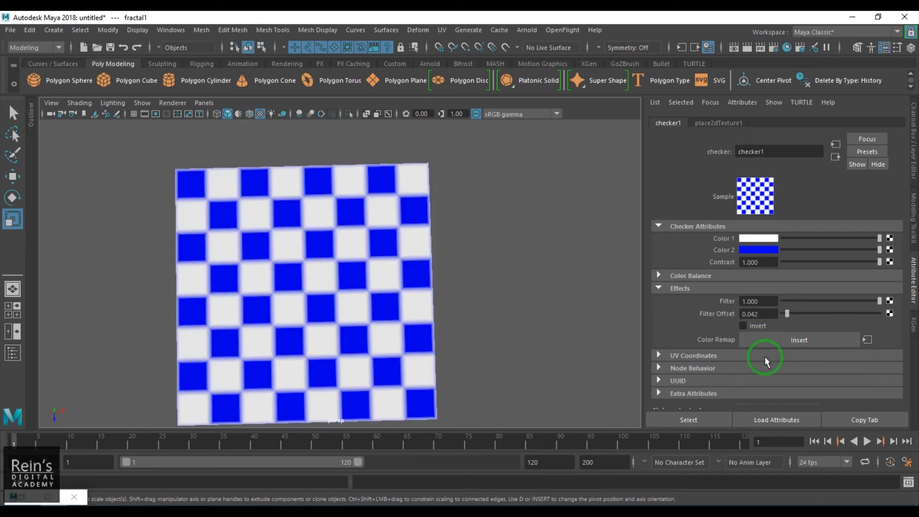
# Try green for checker1's Color 2, set it to black, and raise the Filter Offset to about 0.223.
pyautogui.click(757, 249)
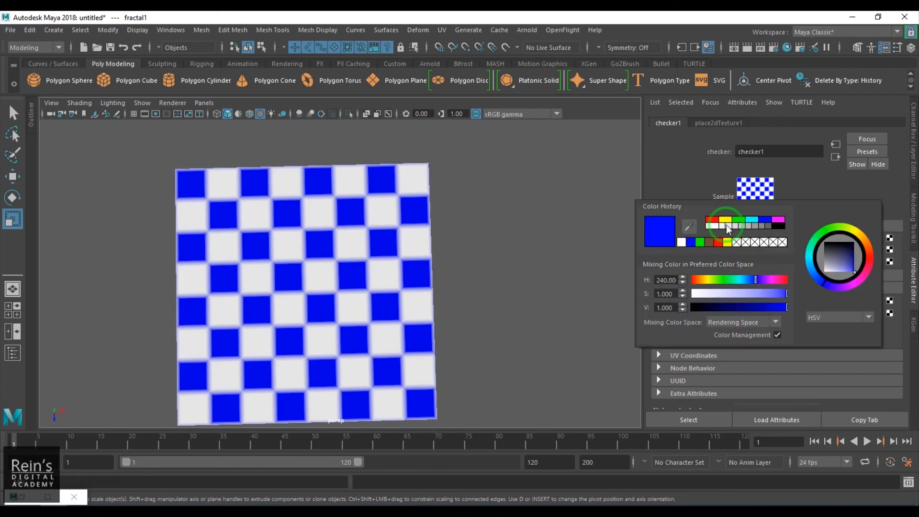
pyautogui.click(737, 221)
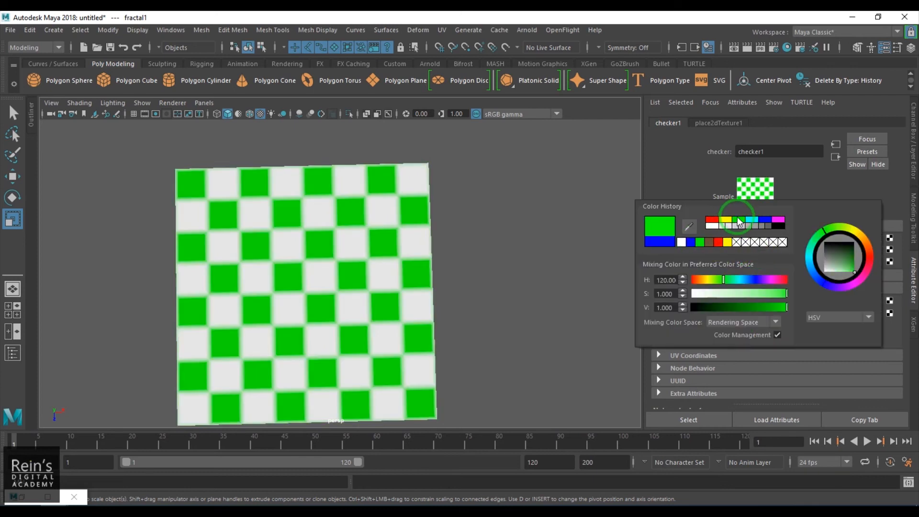
pyautogui.click(779, 226)
pyautogui.moveTo(788, 319)
pyautogui.mouseDown()
pyautogui.moveTo(810, 316)
pyautogui.moveTo(799, 324)
pyautogui.mouseUp()
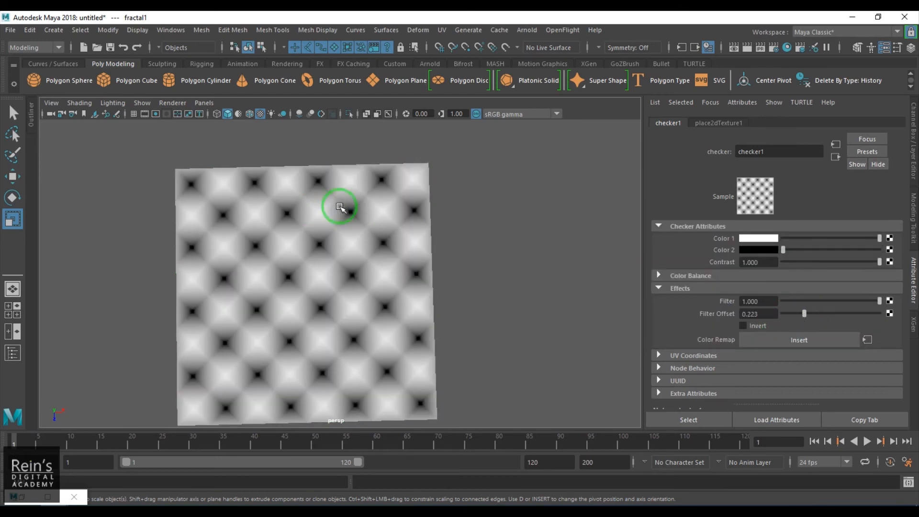
# Insert a Color Remap on the checker1 texture.
pyautogui.click(757, 344)
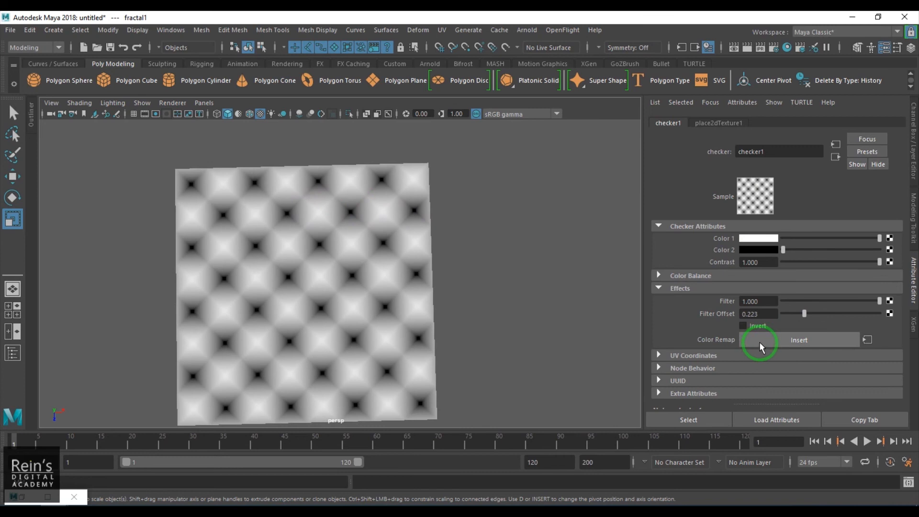
pyautogui.click(760, 342)
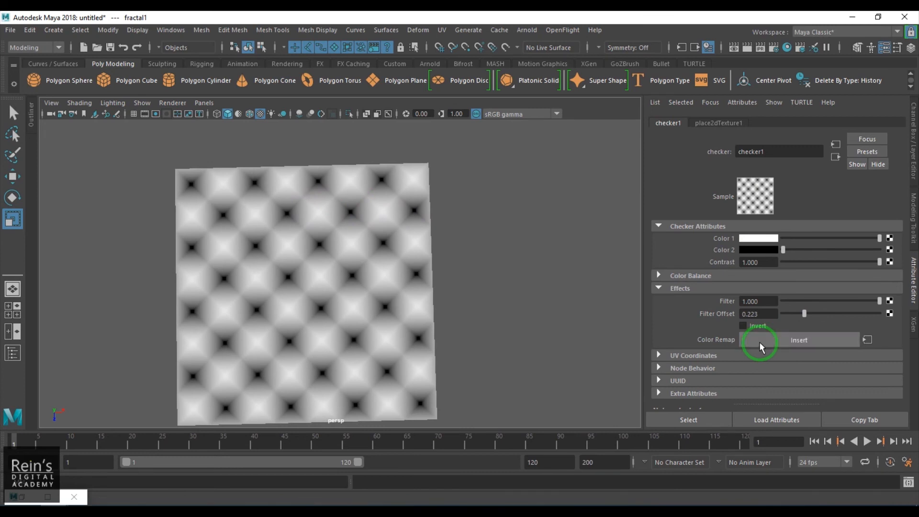
pyautogui.scroll(3, 742, 289)
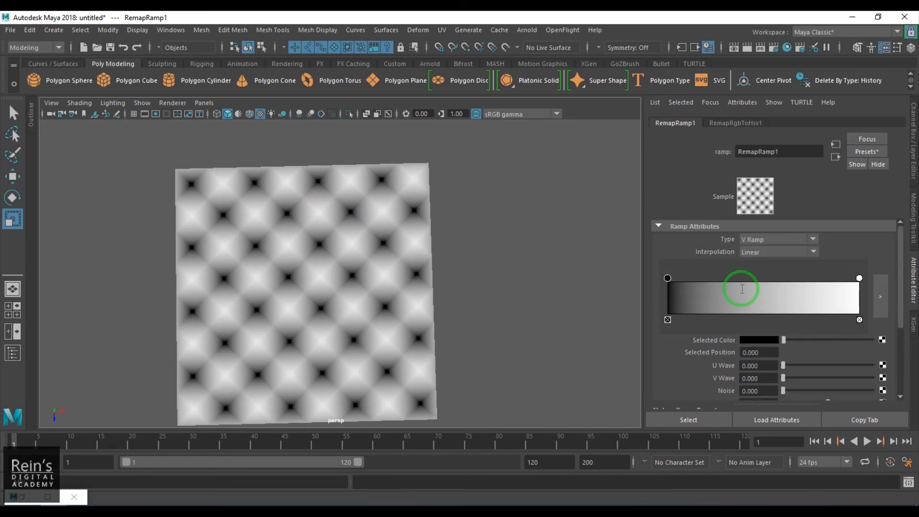
# Set the remap ramp's black start color to red and its white end color to green.
pyautogui.click(762, 341)
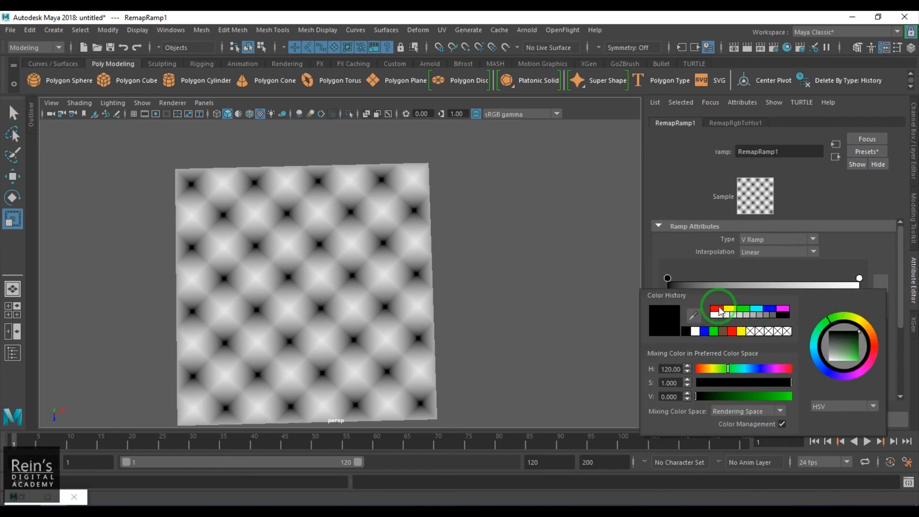
pyautogui.click(719, 310)
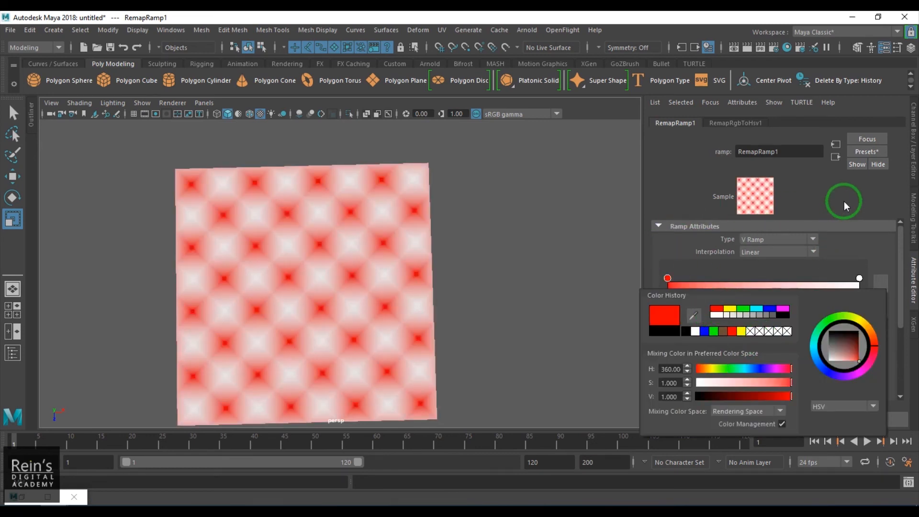
pyautogui.click(859, 279)
pyautogui.click(766, 339)
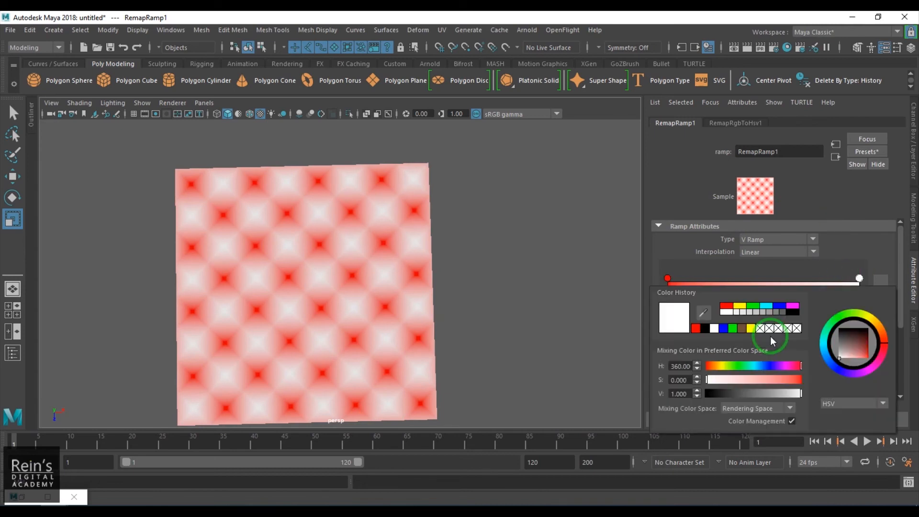
pyautogui.click(751, 307)
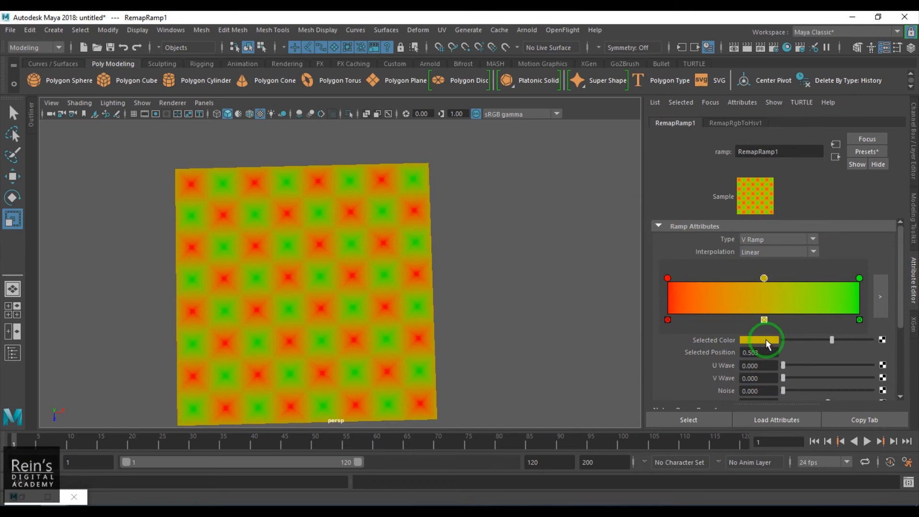
# Add a middle color key to the remap ramp at about 0.503, try yellow, and set it to magenta.
pyautogui.click(765, 340)
pyautogui.click(736, 310)
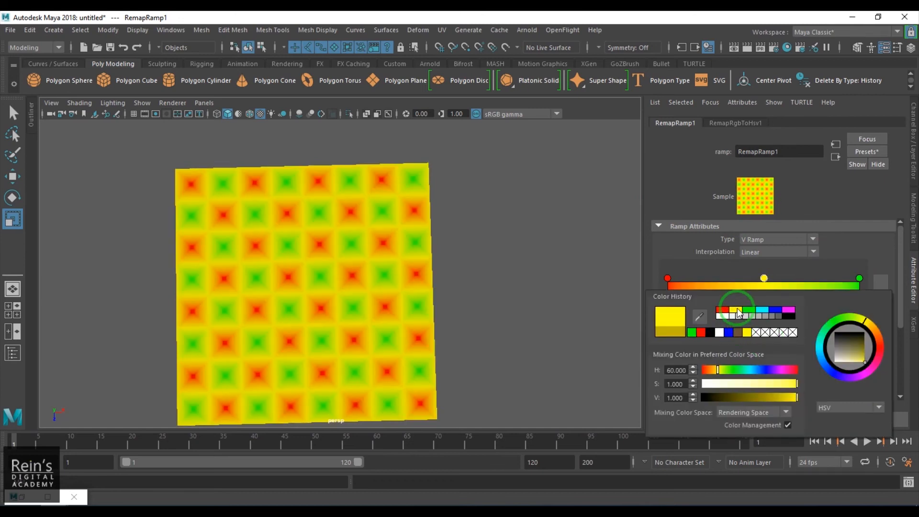
pyautogui.click(788, 310)
pyautogui.click(449, 279)
pyautogui.scroll(5, 225, 260)
# Select the checker1 node in the Hypershade and lower its Filter Offset to about 0.054.
pyautogui.click(689, 268)
pyautogui.click(832, 158)
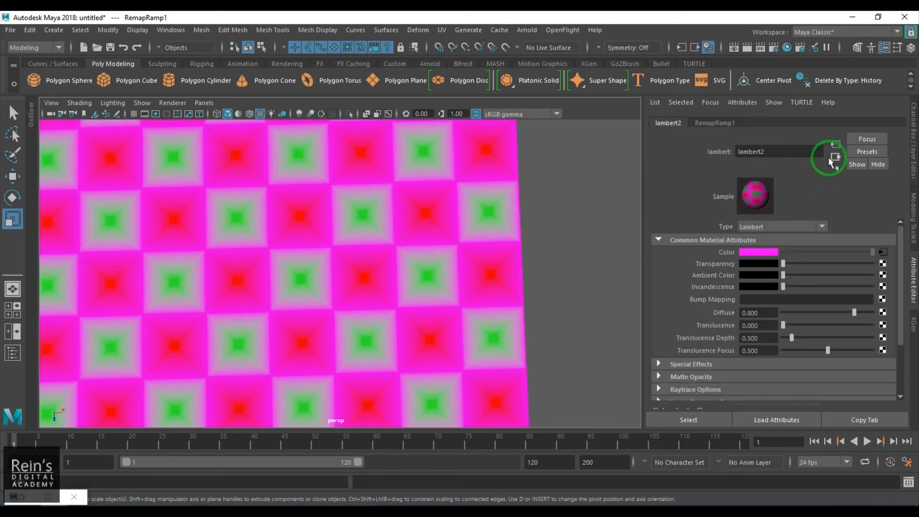
pyautogui.click(23, 497)
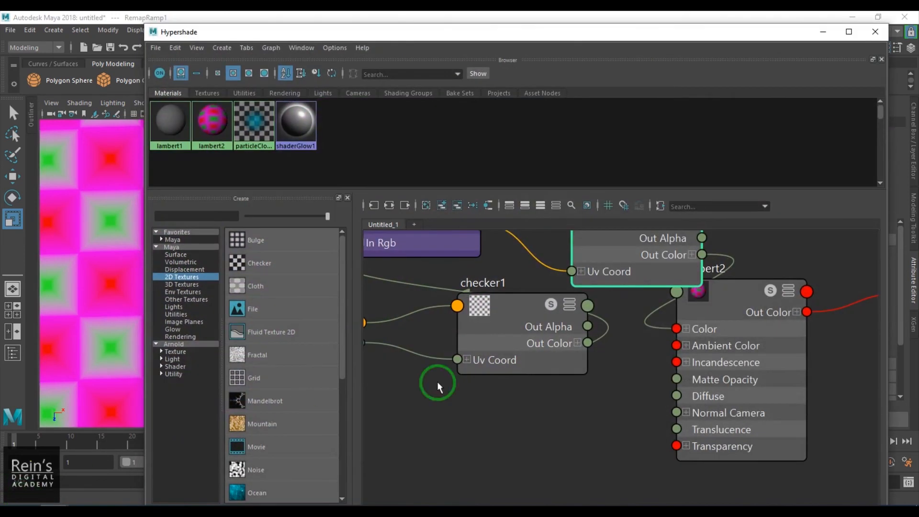
pyautogui.click(501, 318)
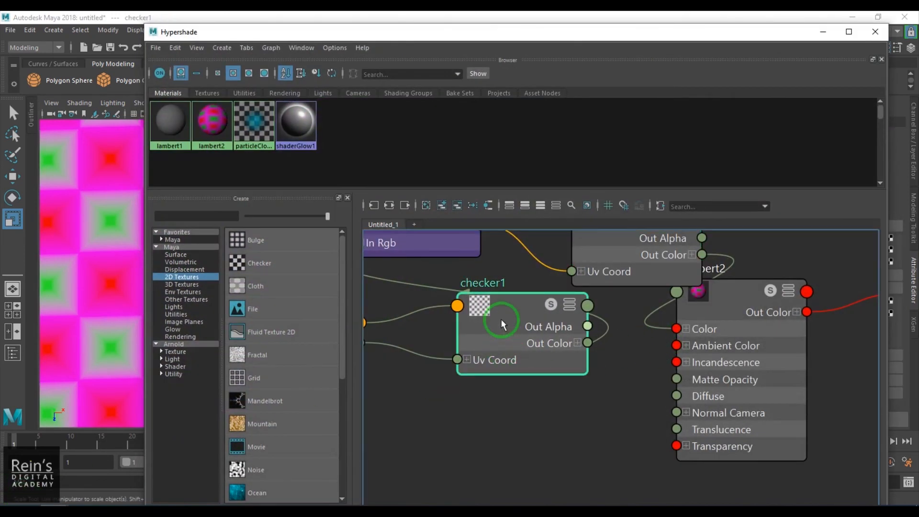
pyautogui.click(822, 32)
pyautogui.moveTo(809, 311); pyautogui.dragTo(788, 319)
pyautogui.keyDown('alt'); pyautogui.moveTo(362, 233); pyautogui.dragTo(385, 240, button='right'); pyautogui.keyUp('alt')
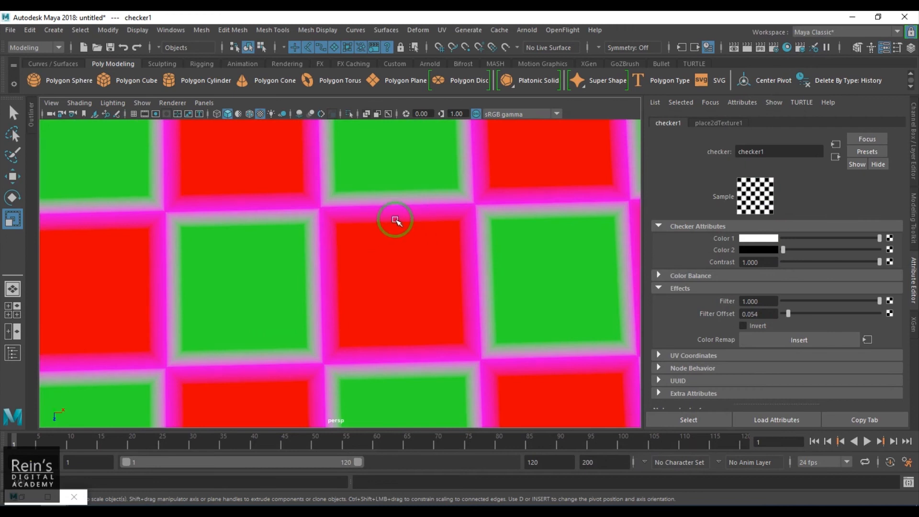
# Raise checker1's Filter Offset to about 0.163 and check the blended colors on the plane.
pyautogui.moveTo(788, 317); pyautogui.dragTo(791, 316)
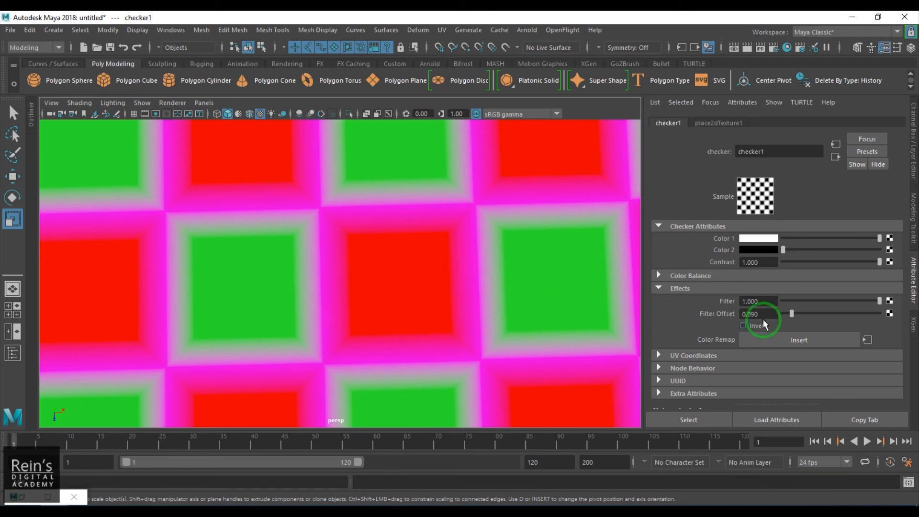
pyautogui.moveTo(791, 313); pyautogui.dragTo(798, 314)
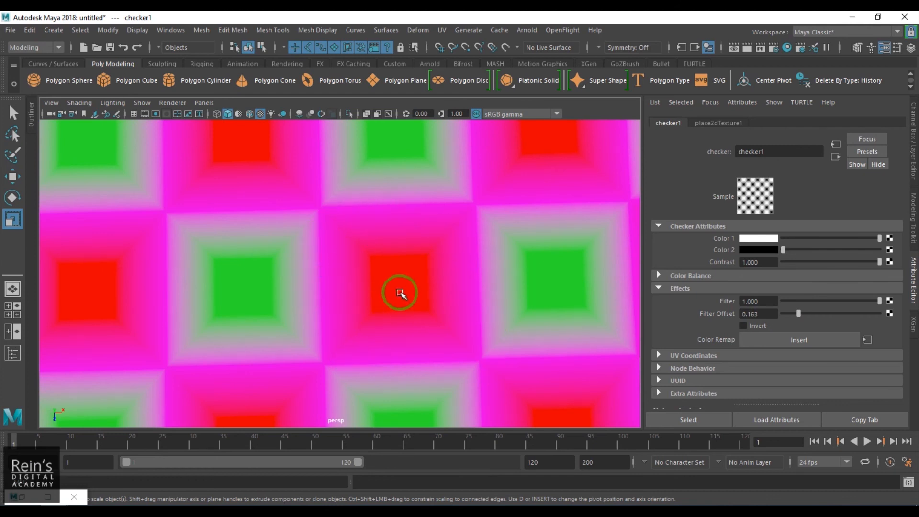
pyautogui.scroll(-8, 405, 311)
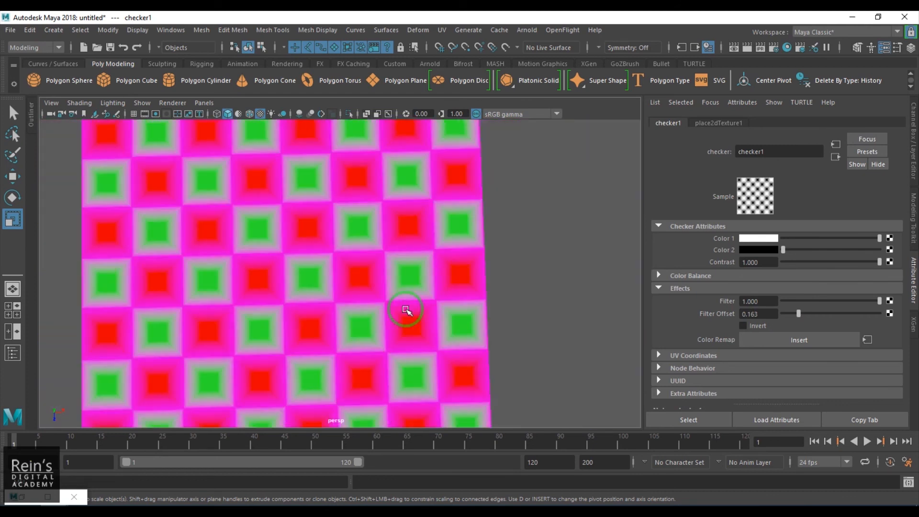
pyautogui.scroll(5, 406, 311)
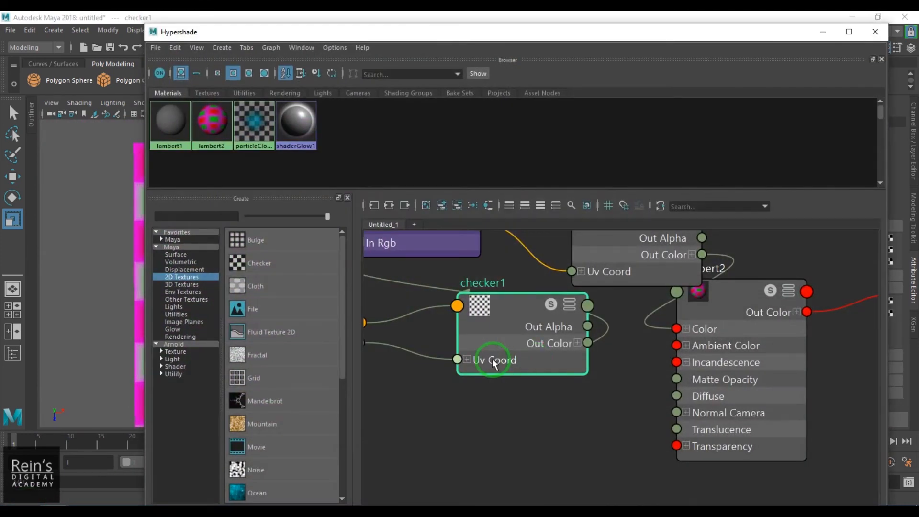
# Select the RemapRamp1 node in the Hypershade network and set the ramp's middle color to yellow.
pyautogui.scroll(-3, 498, 344)
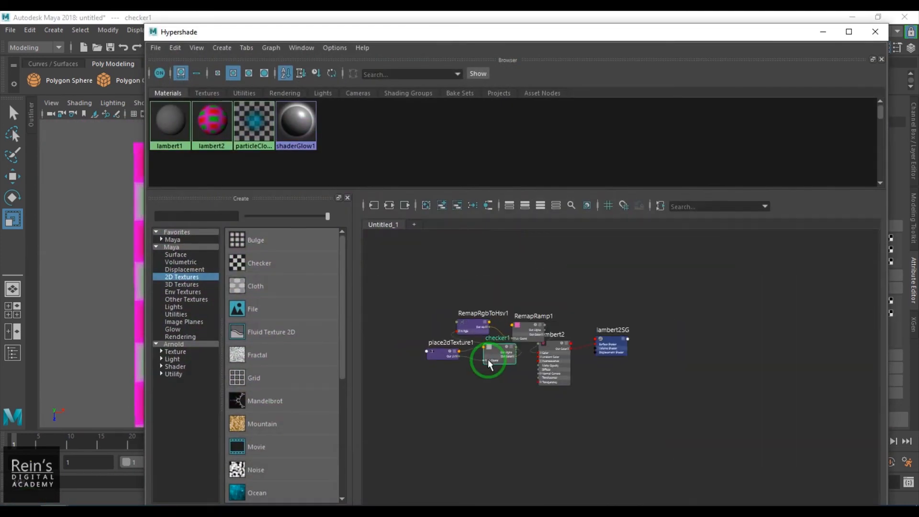
pyautogui.scroll(3, 515, 335)
pyautogui.click(587, 284)
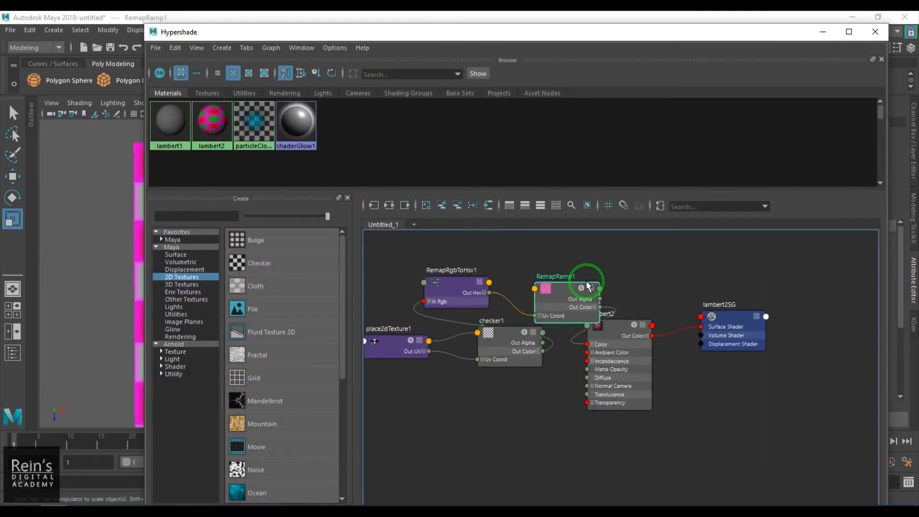
pyautogui.click(822, 31)
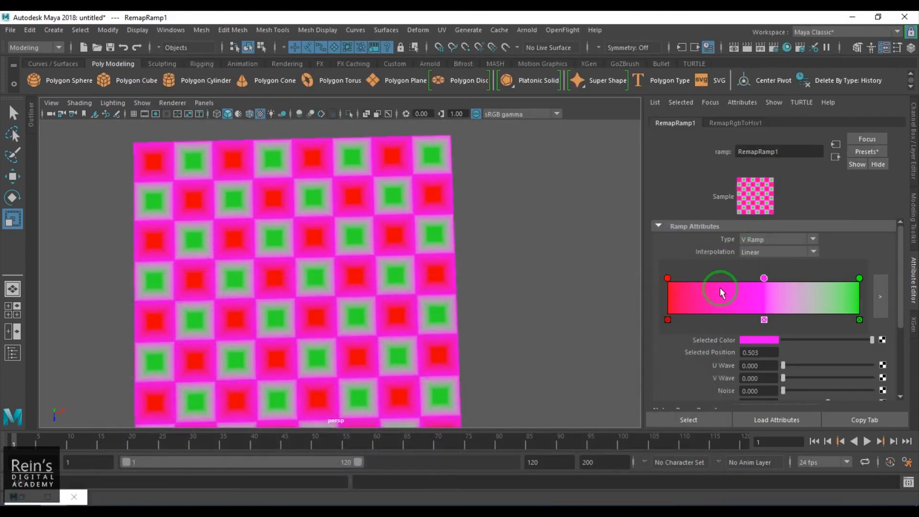
pyautogui.click(766, 342)
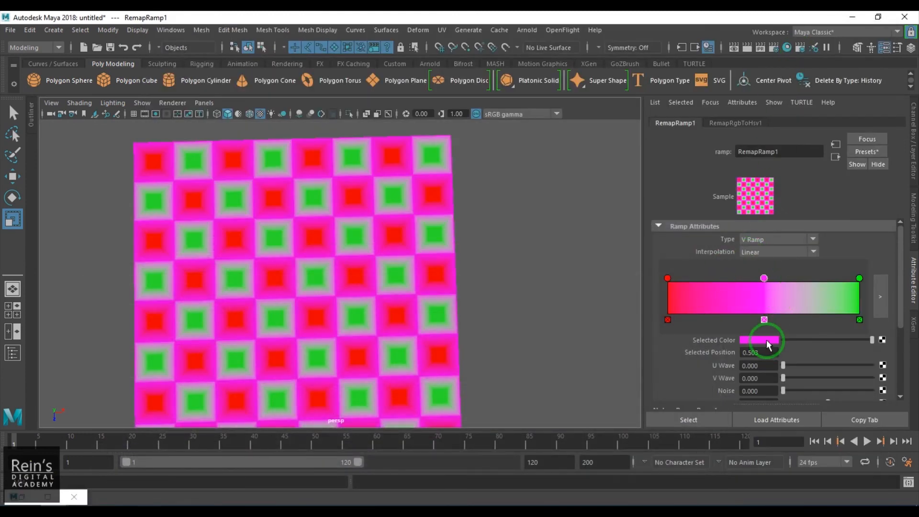
pyautogui.click(738, 311)
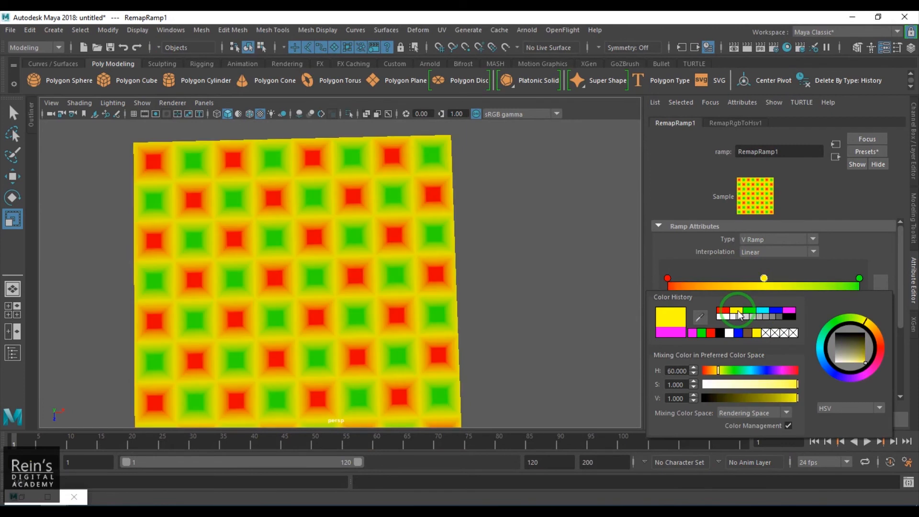
pyautogui.scroll(3, 318, 307)
pyautogui.click(835, 163)
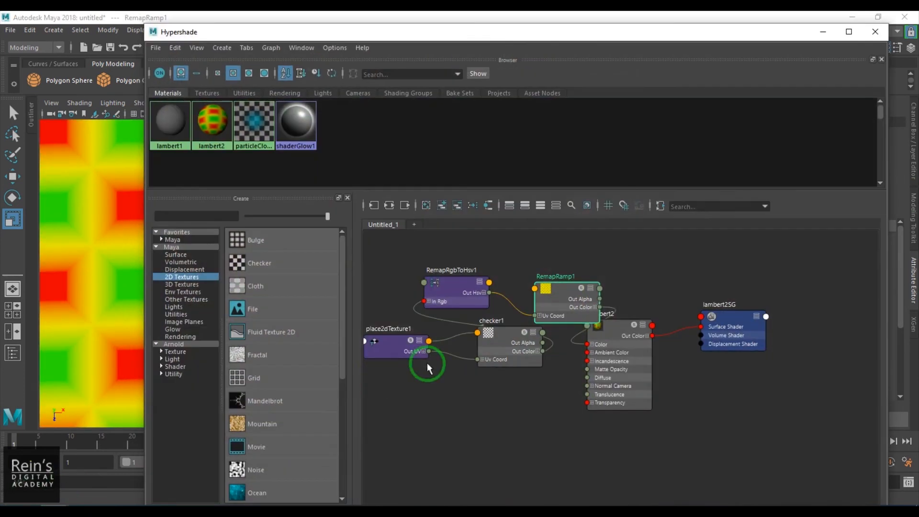
# Select the checker1 node in the Hypershade and lower its Filter Offset to about 0.066, checking the color borders on the plane.
pyautogui.click(605, 324)
pyautogui.click(505, 338)
pyautogui.click(823, 32)
pyautogui.click(751, 223)
pyautogui.moveTo(798, 314); pyautogui.dragTo(789, 318)
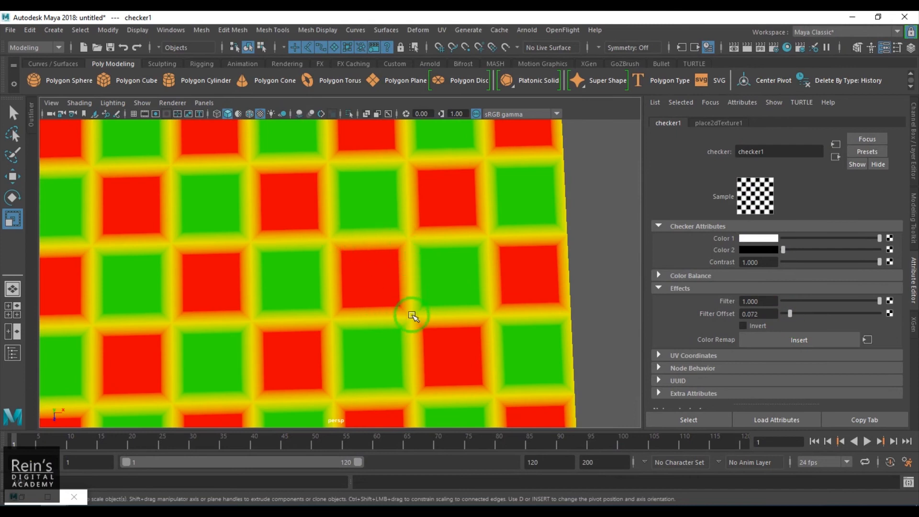
pyautogui.moveTo(790, 311)
pyautogui.mouseDown()
pyautogui.moveTo(811, 315)
pyautogui.moveTo(780, 318)
pyautogui.moveTo(794, 322)
pyautogui.moveTo(776, 327)
pyautogui.moveTo(787, 327)
pyautogui.mouseUp()
pyautogui.keyDown('alt'); pyautogui.moveTo(513, 303); pyautogui.dragTo(343, 248, button='right'); pyautogui.keyUp('alt')
pyautogui.keyDown('alt'); pyautogui.moveTo(342, 249); pyautogui.dragTo(371, 242); pyautogui.keyUp('alt')
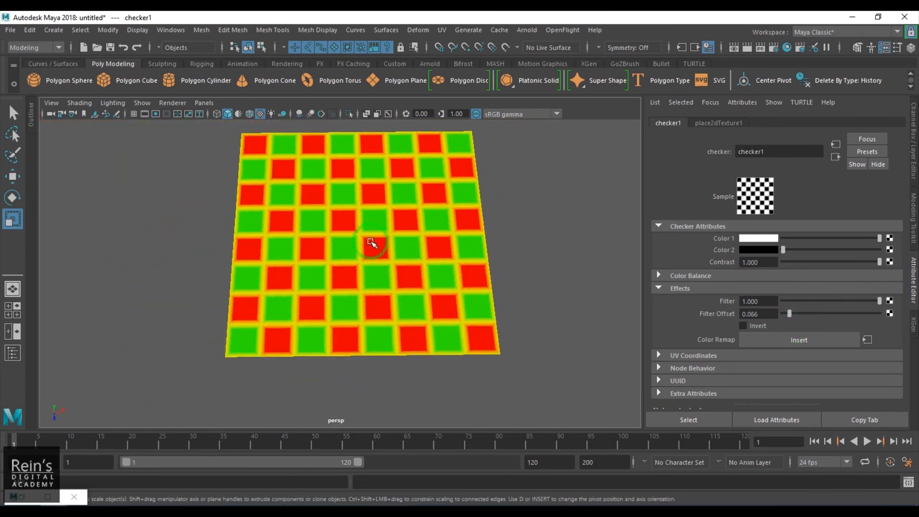
pyautogui.keyDown('alt'); pyautogui.moveTo(372, 242); pyautogui.dragTo(437, 324, button='right'); pyautogui.keyUp('alt')
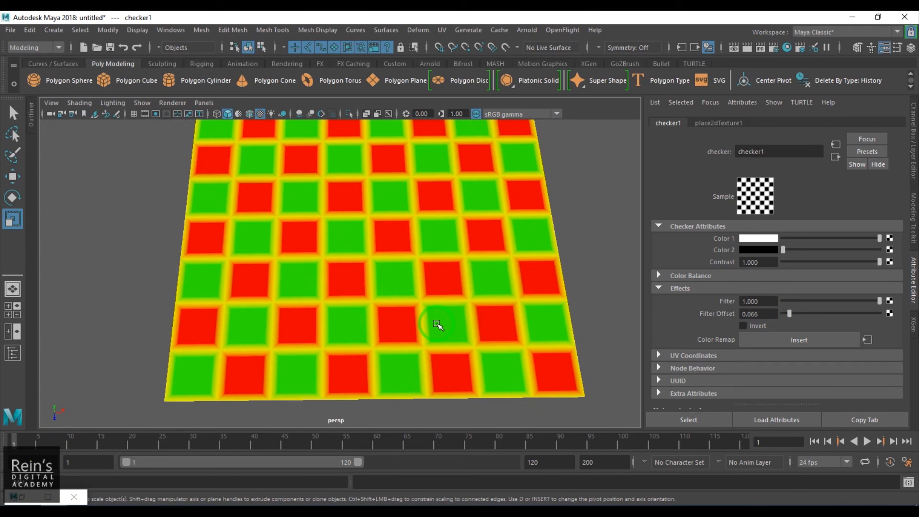
pyautogui.scroll(3, 427, 329)
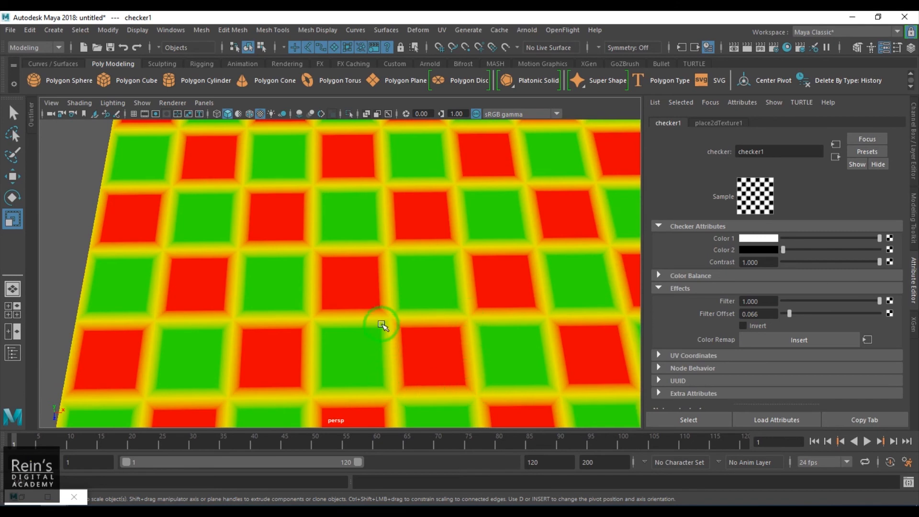
# Spread out the nodes in the Hypershade network so that RemapRamp1, lambert2 and its shading group stand apart.
pyautogui.click(22, 501)
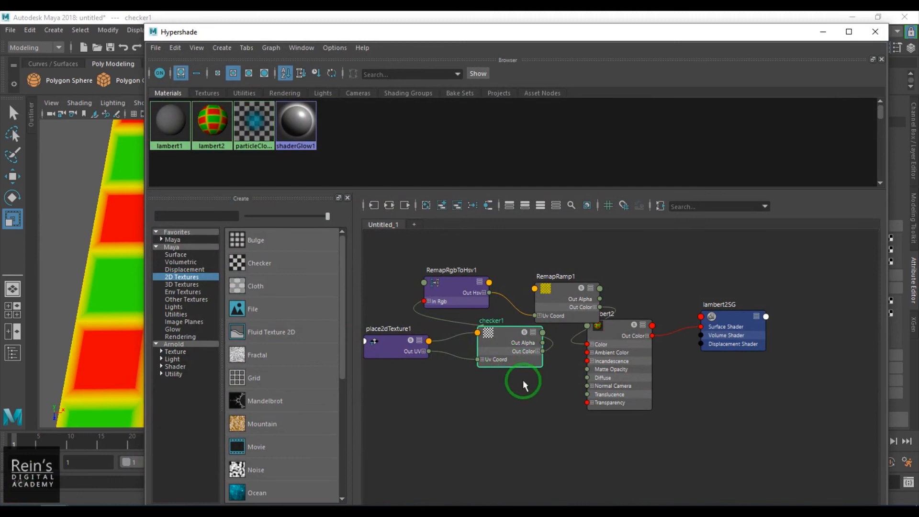
pyautogui.keyDown('alt'); pyautogui.moveTo(512, 385); pyautogui.dragTo(772, 382, button='middle'); pyautogui.keyUp('alt')
pyautogui.moveTo(593, 334); pyautogui.dragTo(576, 419)
pyautogui.click(634, 345)
pyautogui.moveTo(734, 299); pyautogui.dragTo(684, 355)
pyautogui.moveTo(825, 297); pyautogui.dragTo(749, 329)
pyautogui.keyDown('alt'); pyautogui.moveTo(734, 355); pyautogui.dragTo(507, 359, button='middle'); pyautogui.keyUp('alt')
pyautogui.keyDown('alt'); pyautogui.moveTo(507, 359); pyautogui.dragTo(609, 388, button='right'); pyautogui.keyUp('alt')
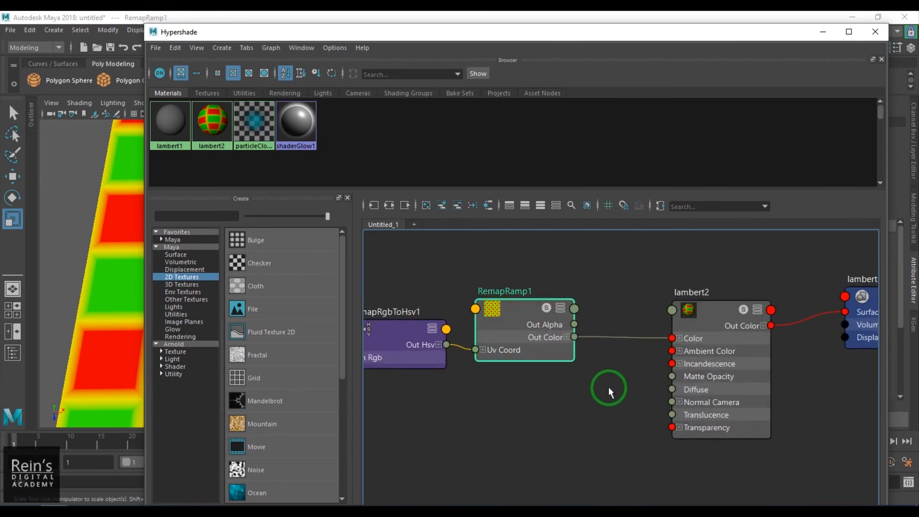
# Connect RemapRamp1 to lambert2's Bump Mapping and delete its connection to lambert2's Color.
pyautogui.click(736, 315)
pyautogui.moveTo(770, 42); pyautogui.dragTo(515, 56)
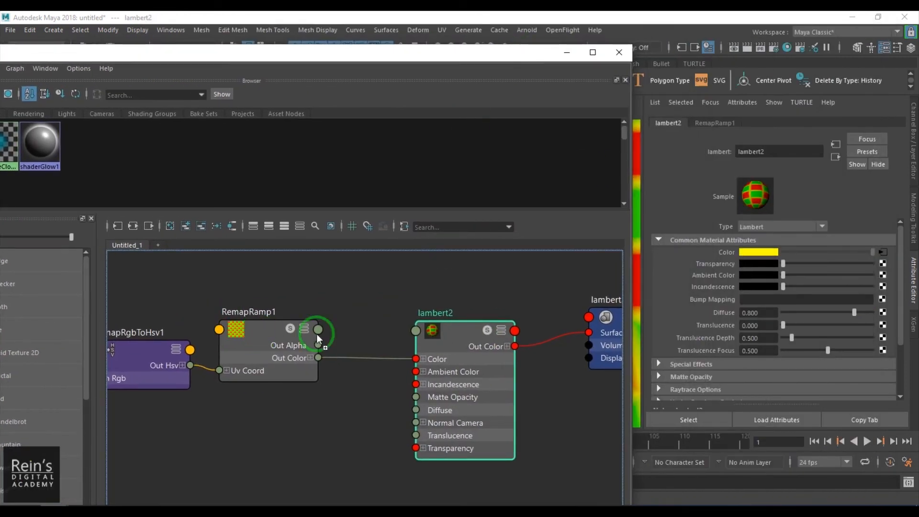
pyautogui.moveTo(674, 309); pyautogui.dragTo(691, 302, button='middle')
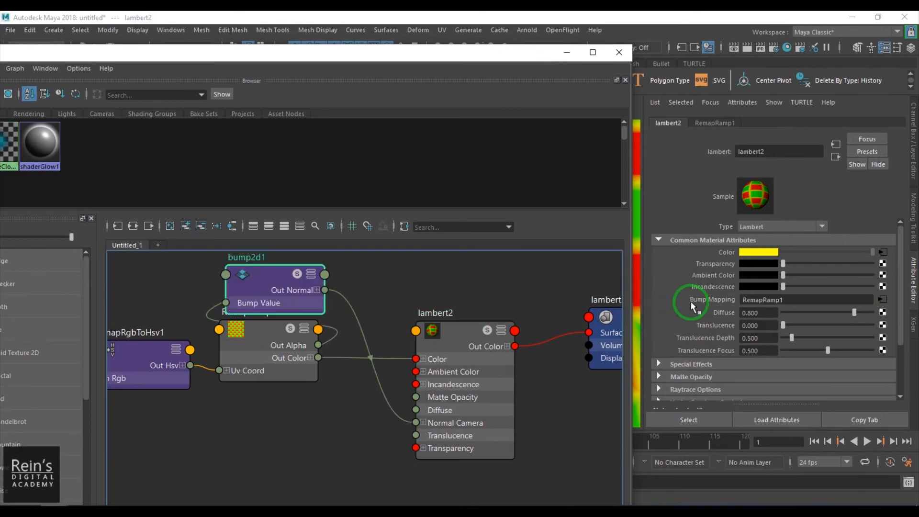
pyautogui.click(334, 357)
pyautogui.press('Delete')
pyautogui.moveTo(274, 284); pyautogui.dragTo(362, 332)
# Select RemapRamp1 and shift the ramp's middle key to about 0.491, setting its color to white.
pyautogui.click(266, 344)
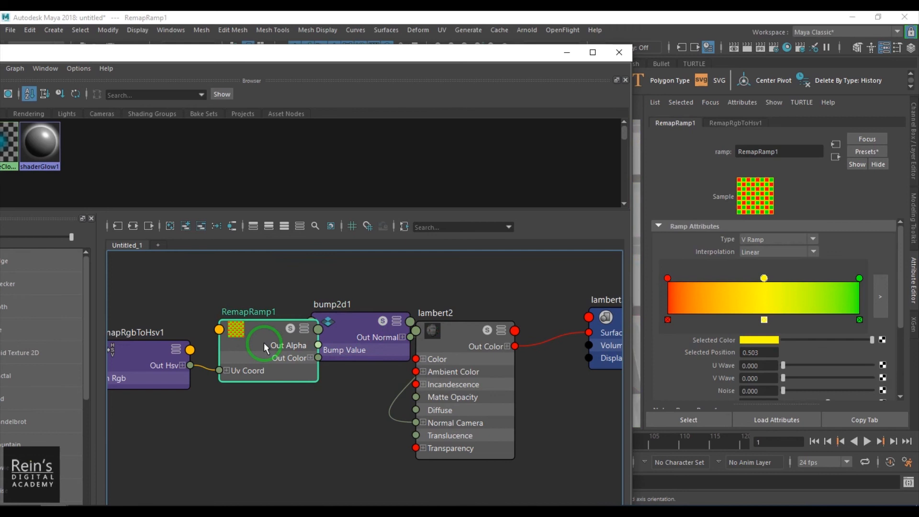
pyautogui.click(567, 52)
pyautogui.click(764, 279)
pyautogui.click(759, 340)
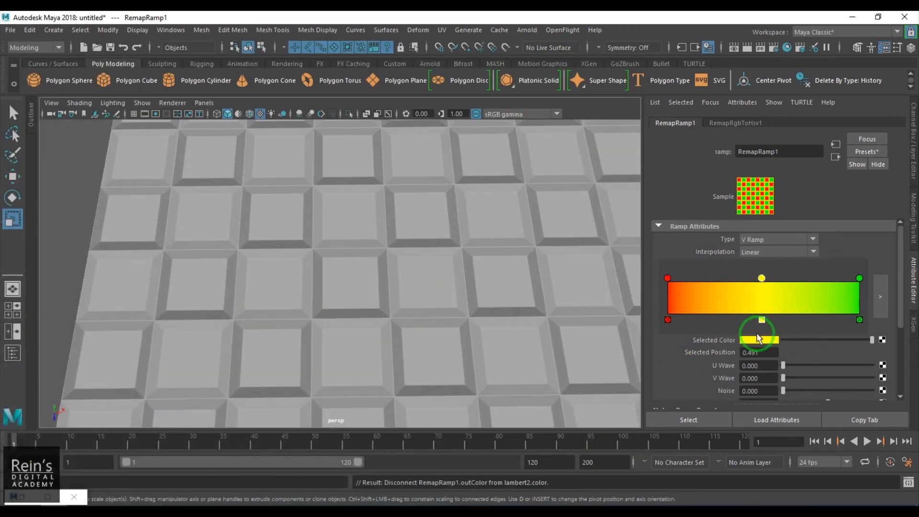
pyautogui.click(711, 317)
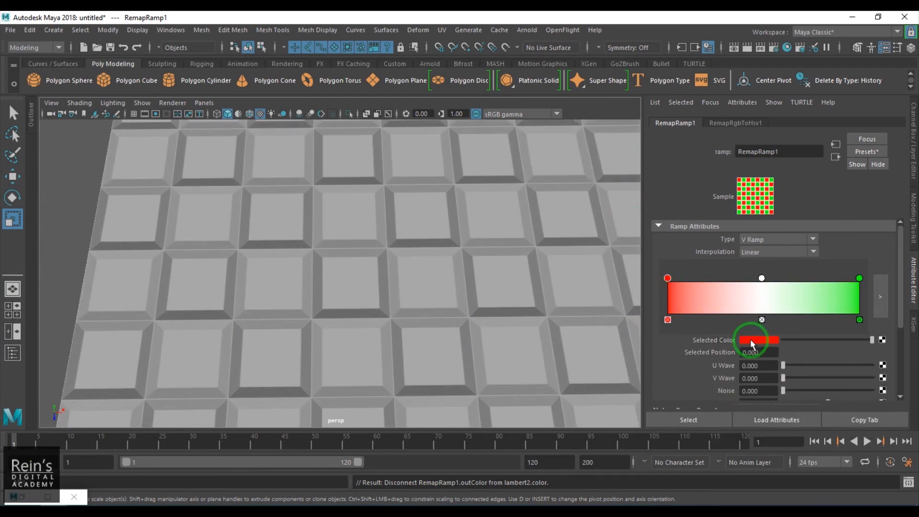
# Replace the red and green end keys of the ramp with light gray, value 0.561.
pyautogui.click(753, 342)
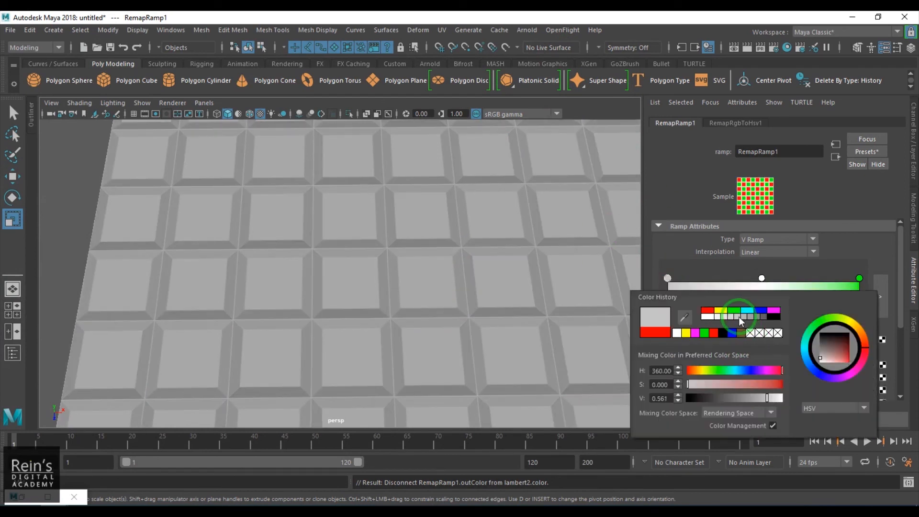
pyautogui.click(739, 317)
pyautogui.click(859, 279)
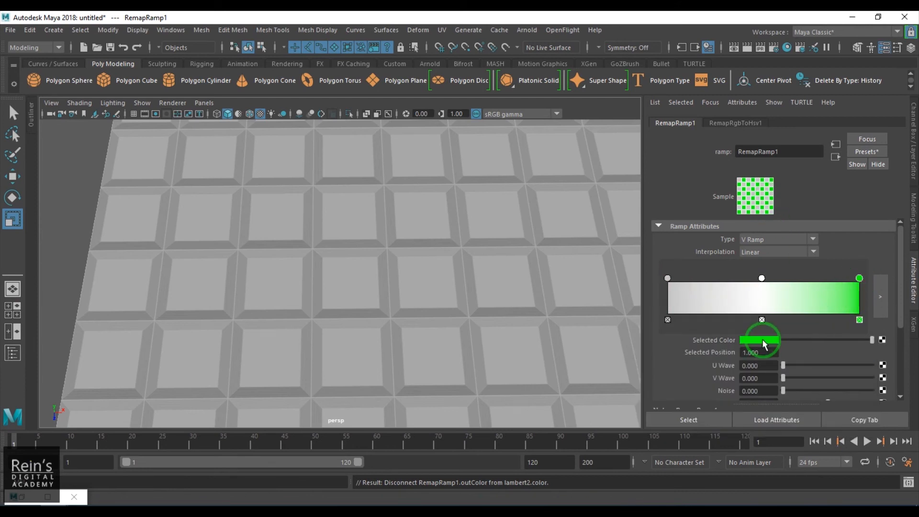
pyautogui.click(762, 340)
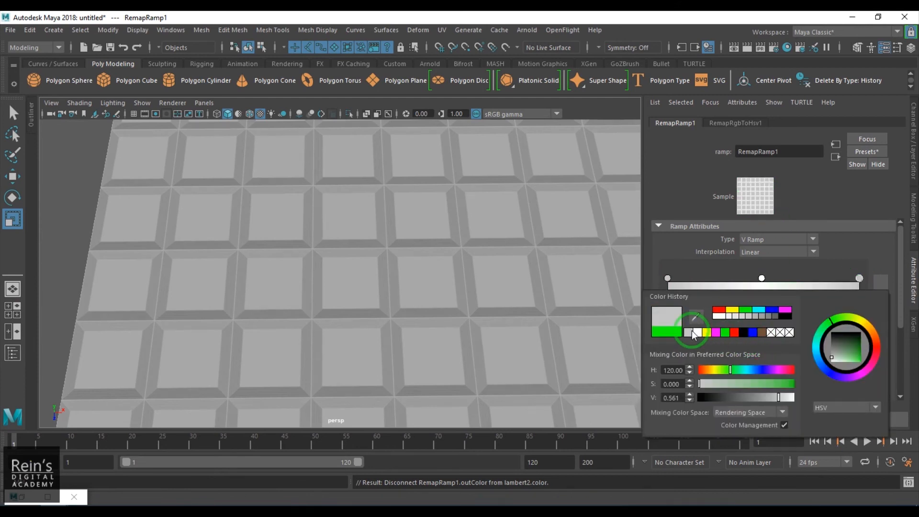
pyautogui.click(711, 195)
# Try the ramp's white middle key at about 0.395 and settle it at about 0.536 while checking the tile bevels.
pyautogui.moveTo(760, 277); pyautogui.dragTo(742, 287)
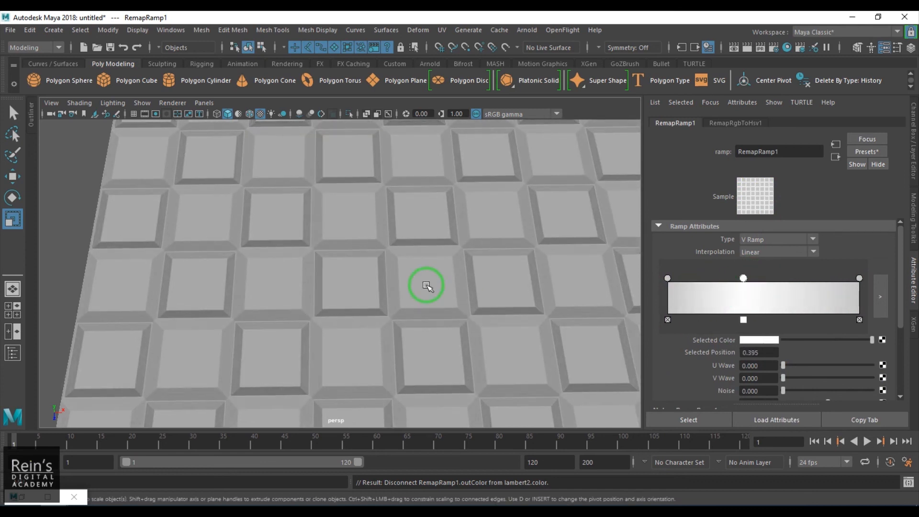
pyautogui.keyDown('alt'); pyautogui.moveTo(407, 291); pyautogui.dragTo(501, 328); pyautogui.keyUp('alt')
pyautogui.moveTo(743, 278); pyautogui.dragTo(775, 278)
pyautogui.keyDown('alt'); pyautogui.moveTo(417, 319); pyautogui.dragTo(433, 356); pyautogui.keyUp('alt')
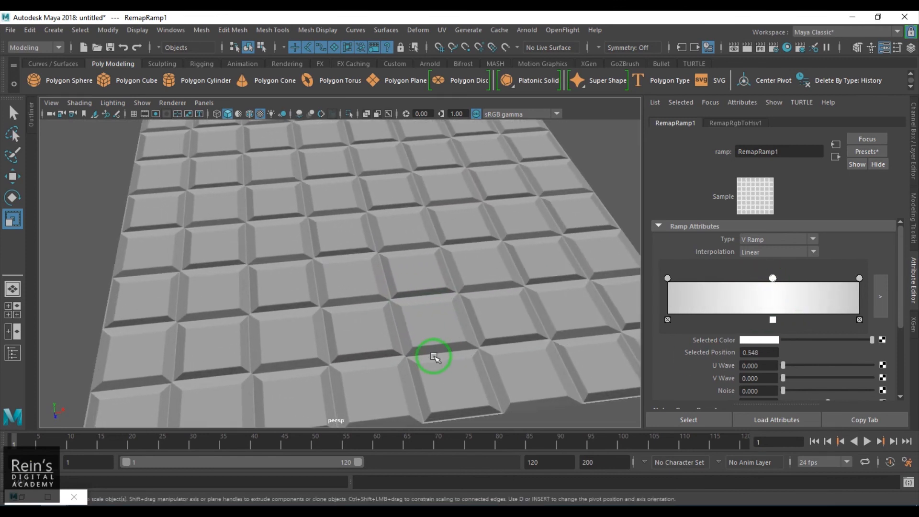
pyautogui.click(771, 281)
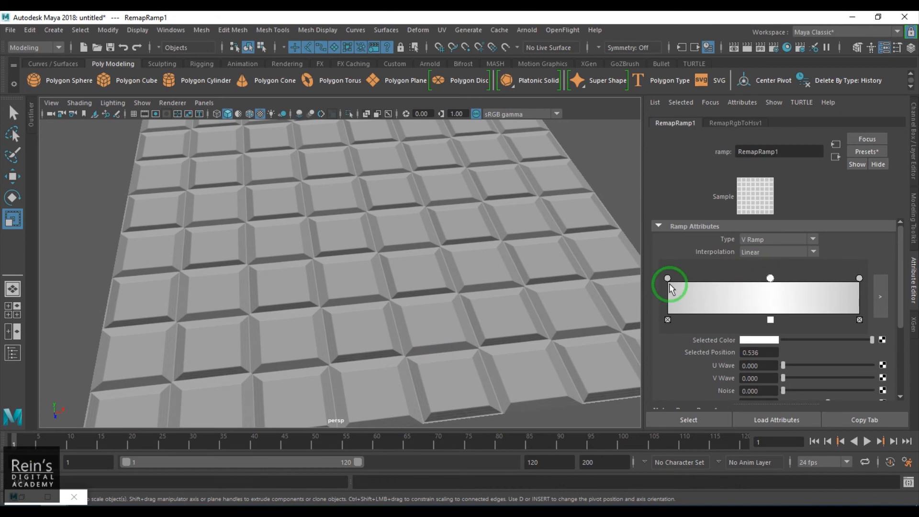
# Add a second white ramp key, try it at about 0.045 and 0.249, place it at 0.509, and delete the original middle key.
pyautogui.moveTo(769, 292); pyautogui.dragTo(676, 297)
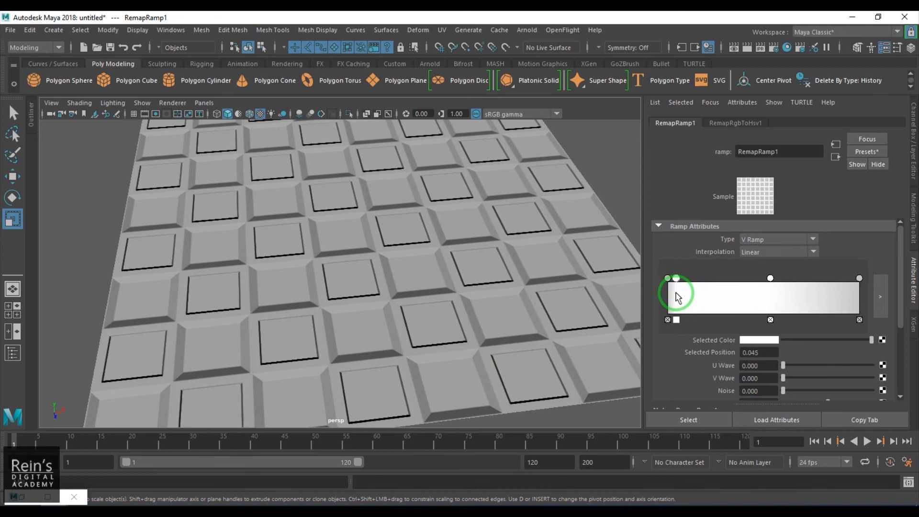
pyautogui.moveTo(769, 278); pyautogui.dragTo(790, 297)
pyautogui.moveTo(675, 278); pyautogui.dragTo(714, 286)
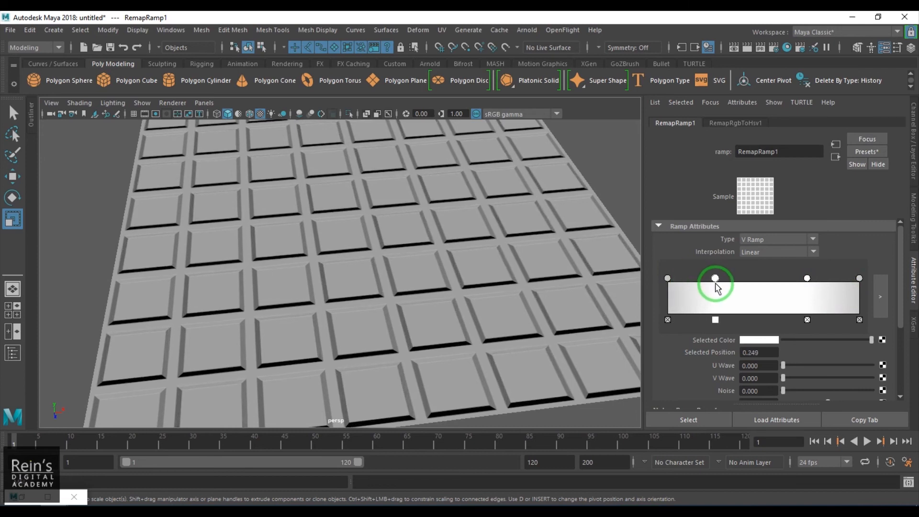
pyautogui.moveTo(717, 277); pyautogui.dragTo(765, 282)
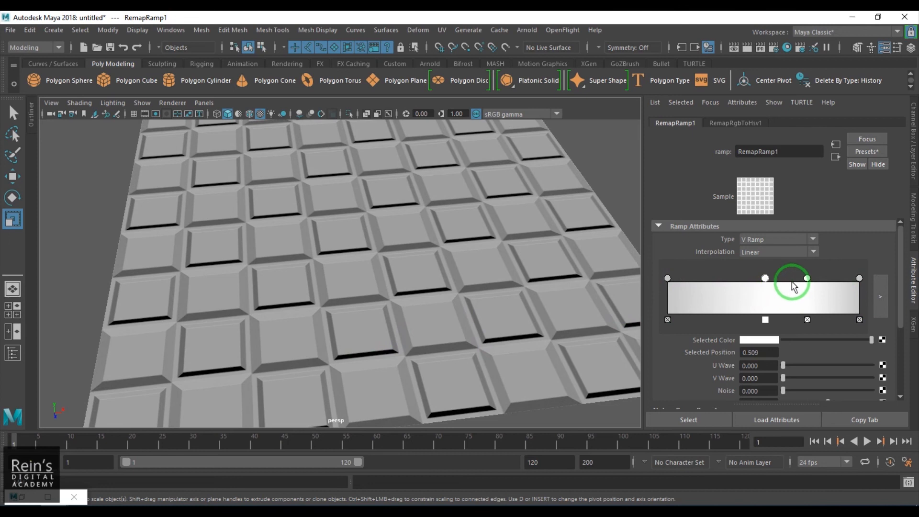
pyautogui.click(807, 319)
pyautogui.keyDown('alt'); pyautogui.moveTo(430, 301); pyautogui.dragTo(489, 340); pyautogui.keyUp('alt')
pyautogui.keyDown('alt'); pyautogui.moveTo(454, 291); pyautogui.dragTo(465, 309, button='right'); pyautogui.keyUp('alt')
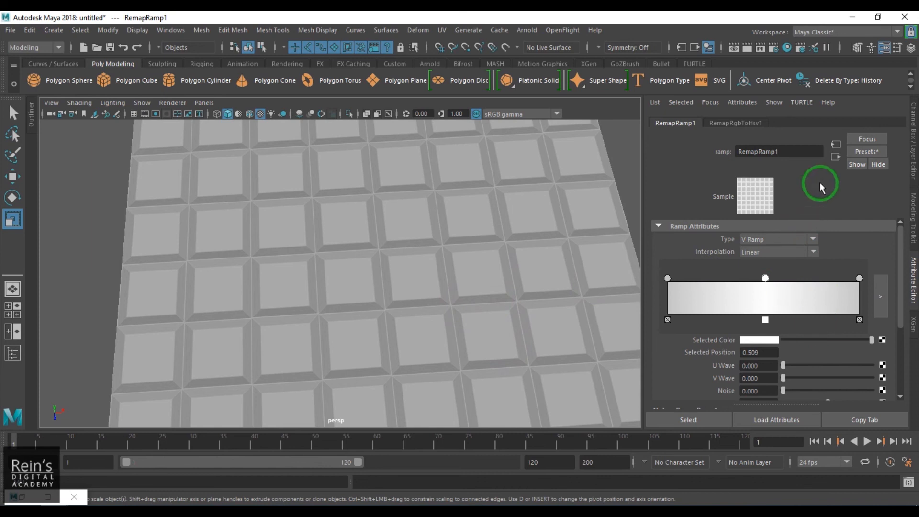
# Try the ramp interpolations Exponential Up, Exponential Down, Smooth, Bump and Spike, and return to Linear.
pyautogui.click(788, 253)
pyautogui.click(776, 287)
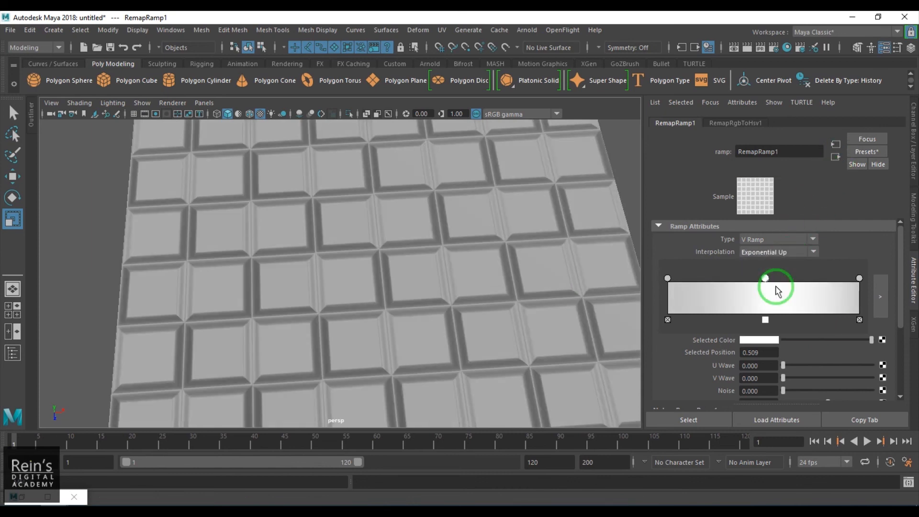
pyautogui.click(775, 252)
pyautogui.click(771, 302)
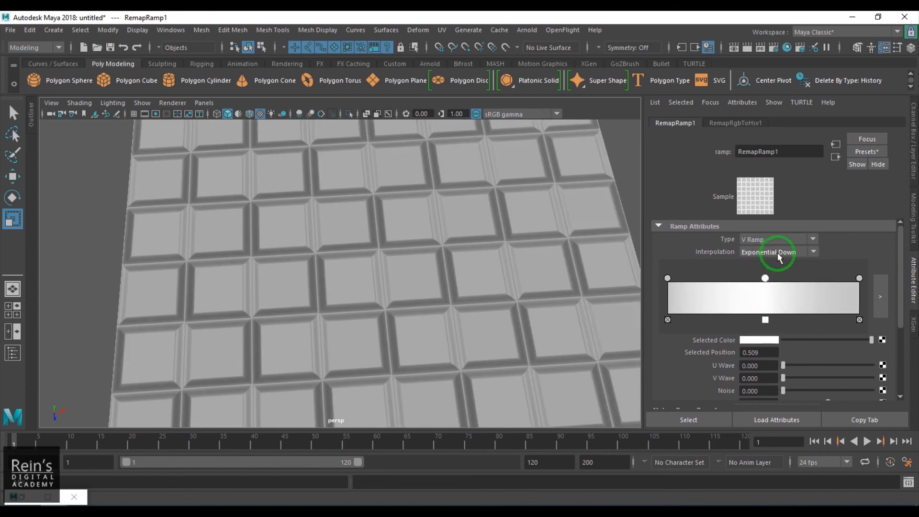
pyautogui.click(777, 254)
pyautogui.click(779, 308)
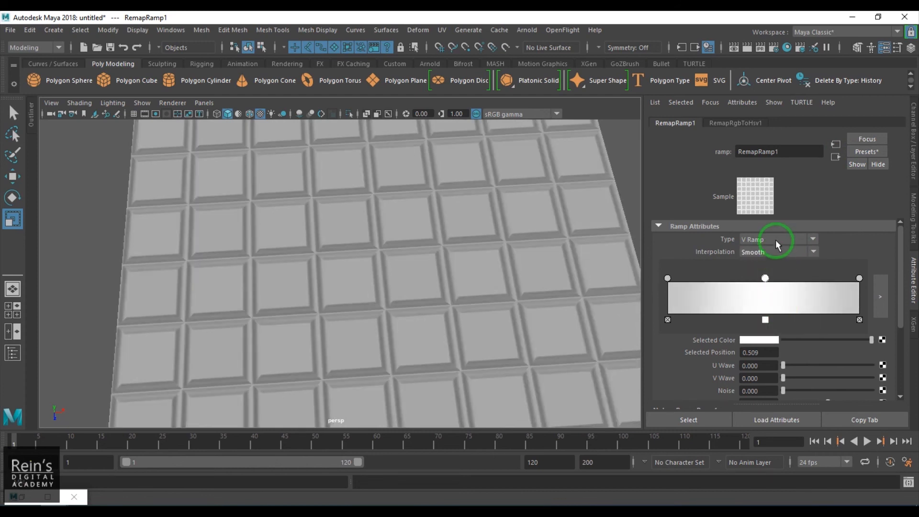
pyautogui.click(778, 253)
pyautogui.click(780, 318)
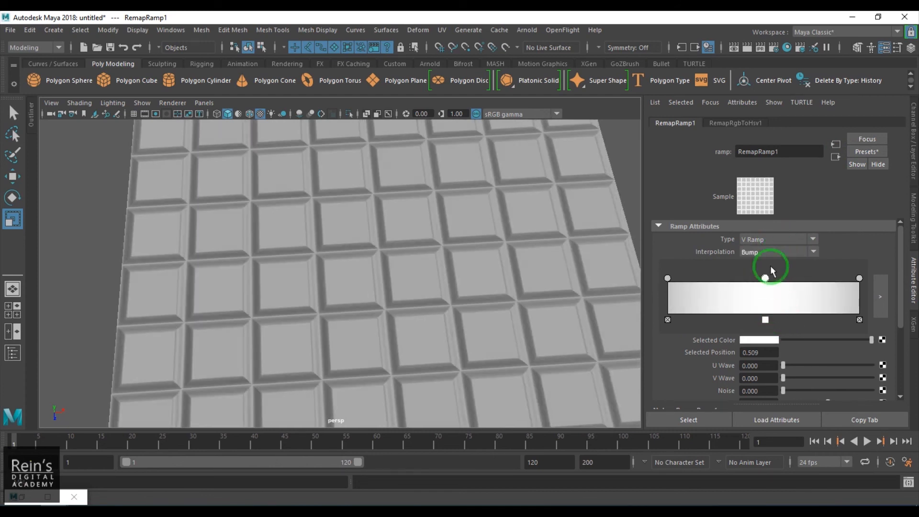
pyautogui.click(774, 252)
pyautogui.click(772, 331)
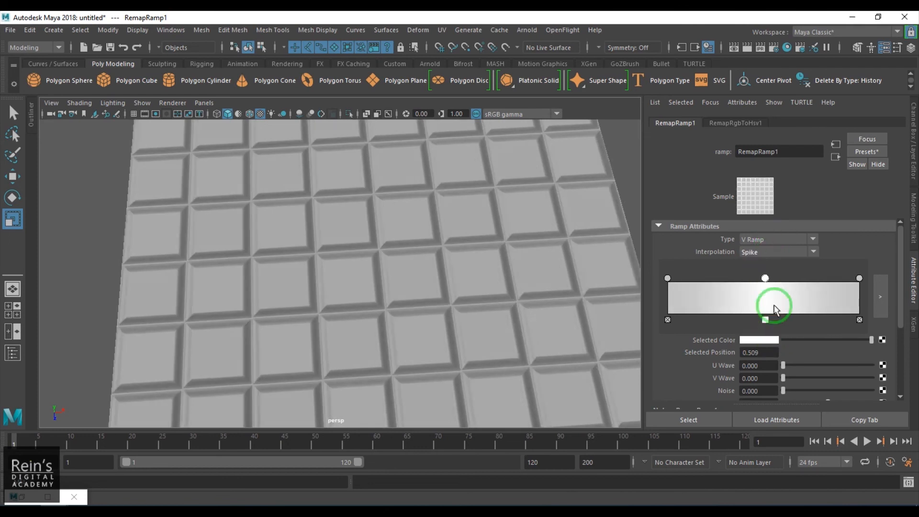
pyautogui.click(777, 251)
pyautogui.click(777, 273)
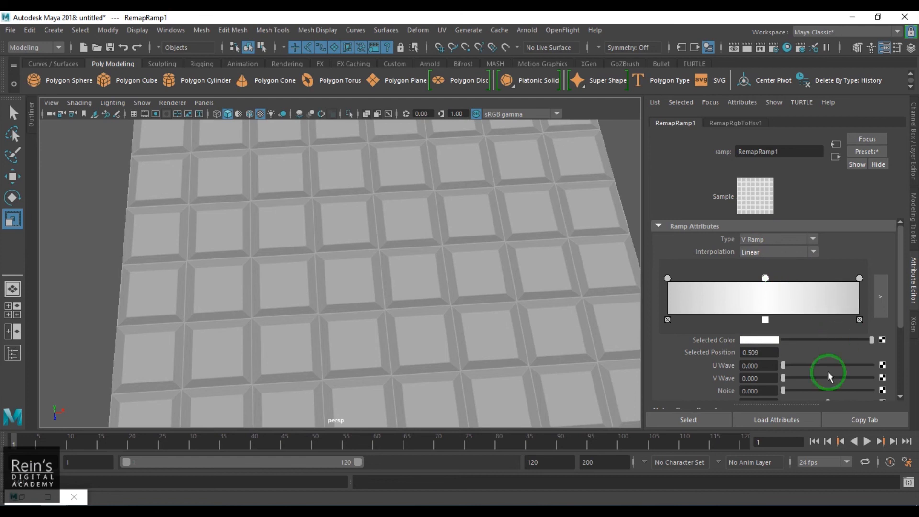
# Set RemapRamp1's U Wave to about 0.071, V Wave to 0.162, Noise to 0.052 and Noise Freq to 0.422.
pyautogui.scroll(-3, 814, 364)
pyautogui.moveTo(786, 327)
pyautogui.mouseDown()
pyautogui.moveTo(808, 323)
pyautogui.moveTo(793, 324)
pyautogui.mouseUp()
pyautogui.scroll(3, 312, 305)
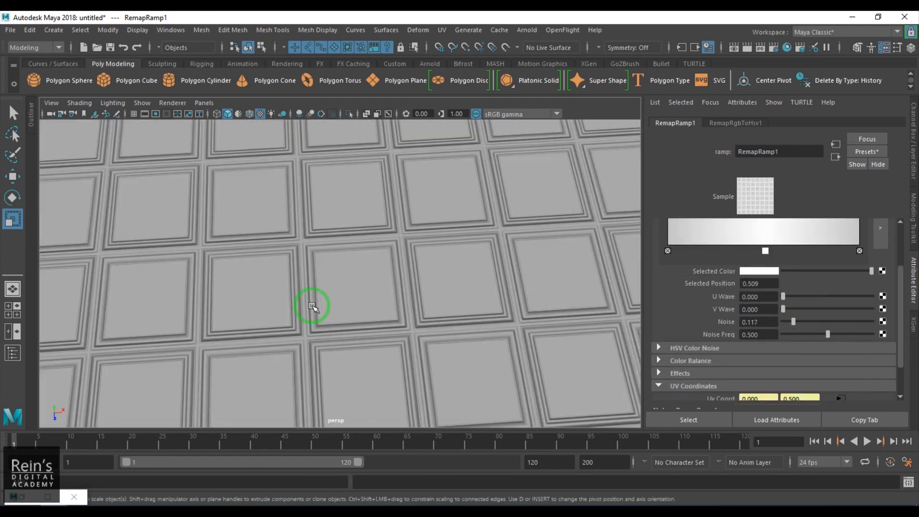
pyautogui.moveTo(786, 323)
pyautogui.mouseDown()
pyautogui.moveTo(822, 334)
pyautogui.moveTo(805, 342)
pyautogui.moveTo(820, 335)
pyautogui.moveTo(796, 311)
pyautogui.moveTo(814, 314)
pyautogui.moveTo(780, 322)
pyautogui.moveTo(788, 328)
pyautogui.mouseUp()
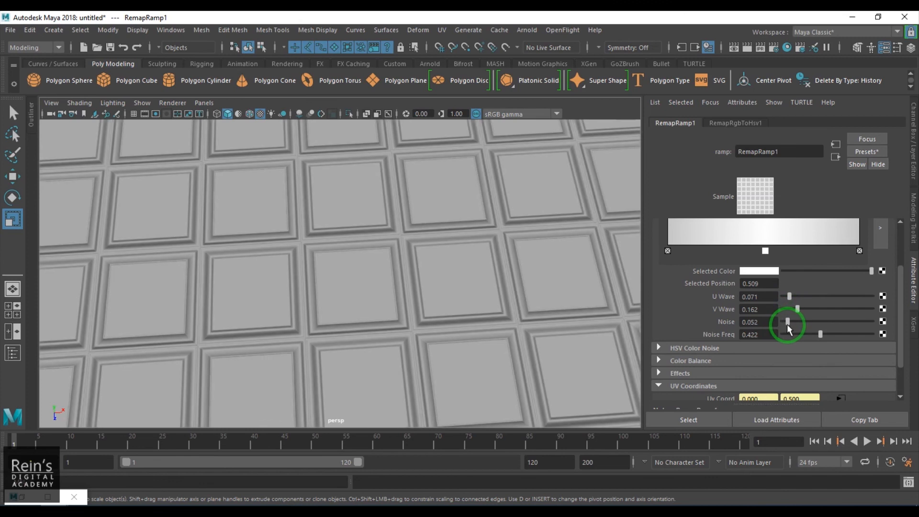
pyautogui.scroll(-4, 318, 324)
pyautogui.scroll(4, 324, 316)
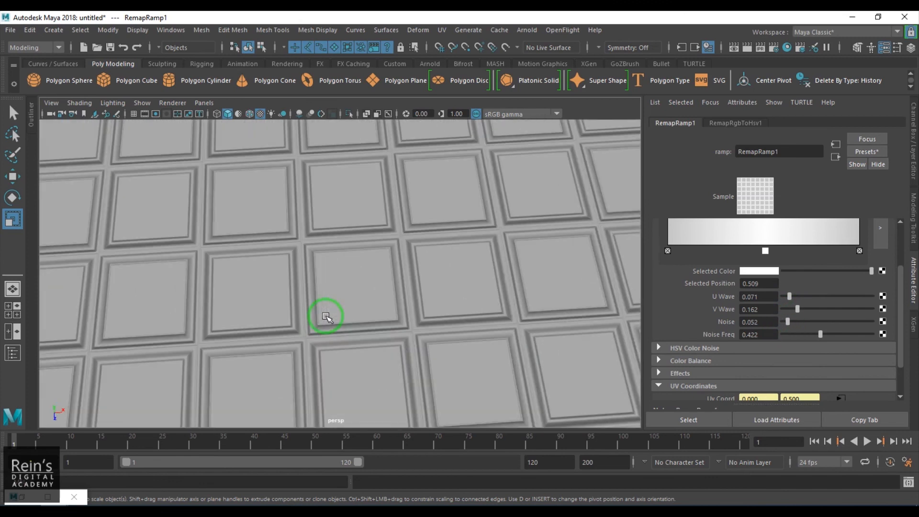
# Follow the ramp's output connections through bump2d1 to the lambert2 material and change its type to Phong.
pyautogui.click(835, 157)
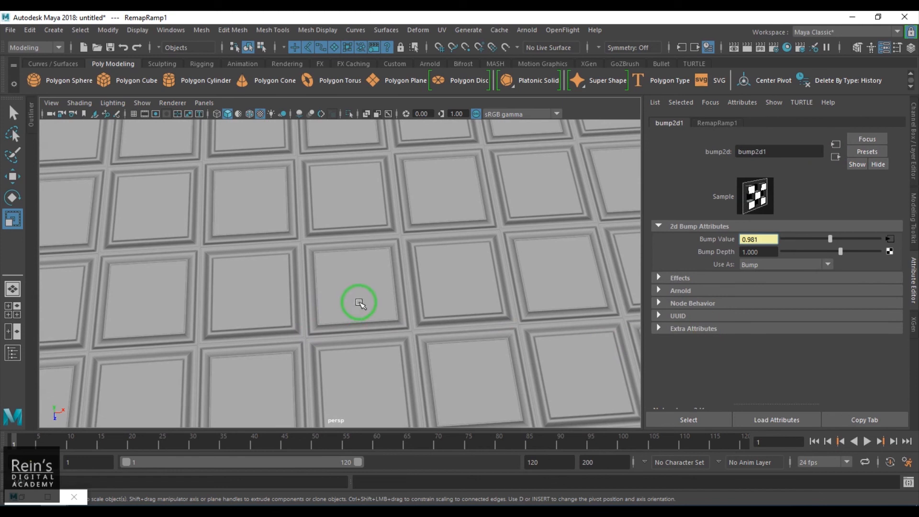
pyautogui.scroll(-4, 428, 274)
pyautogui.moveTo(426, 283)
pyautogui.keyDown('alt'); pyautogui.mouseDown()
pyautogui.moveTo(434, 345)
pyautogui.moveTo(444, 261)
pyautogui.moveTo(425, 276)
pyautogui.mouseUp(); pyautogui.keyUp('alt')
pyautogui.scroll(4, 427, 276)
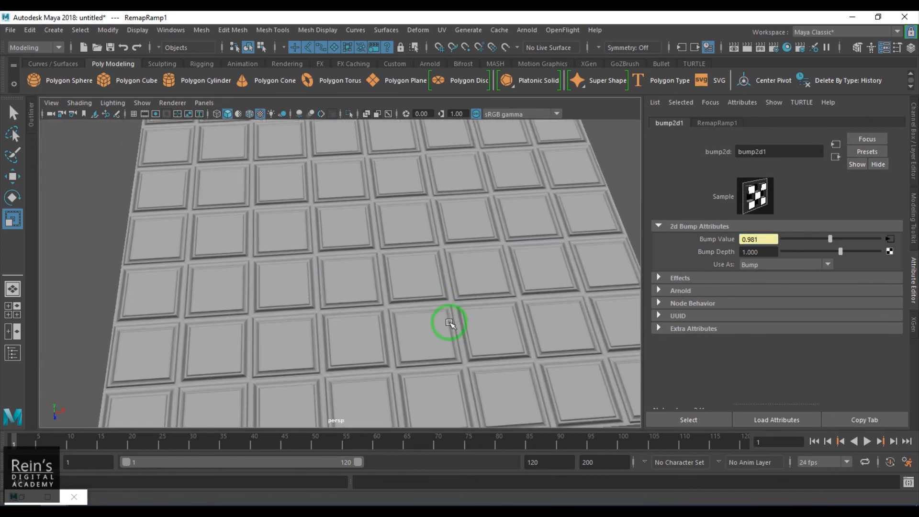
pyautogui.click(834, 159)
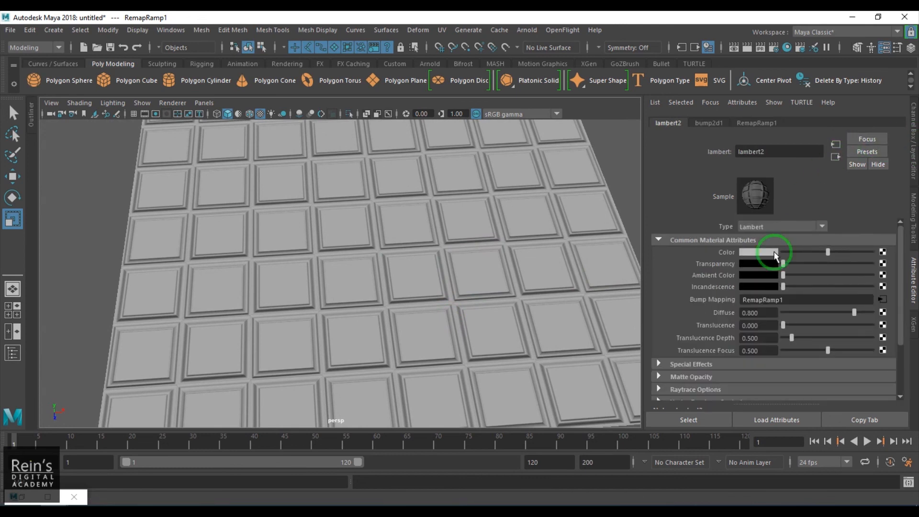
pyautogui.click(771, 227)
pyautogui.scroll(-5, 768, 302)
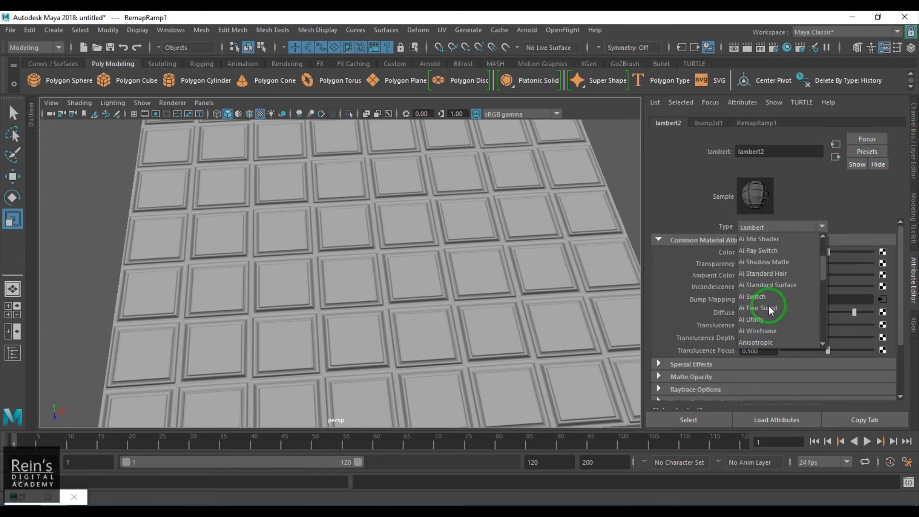
pyautogui.scroll(-6, 769, 310)
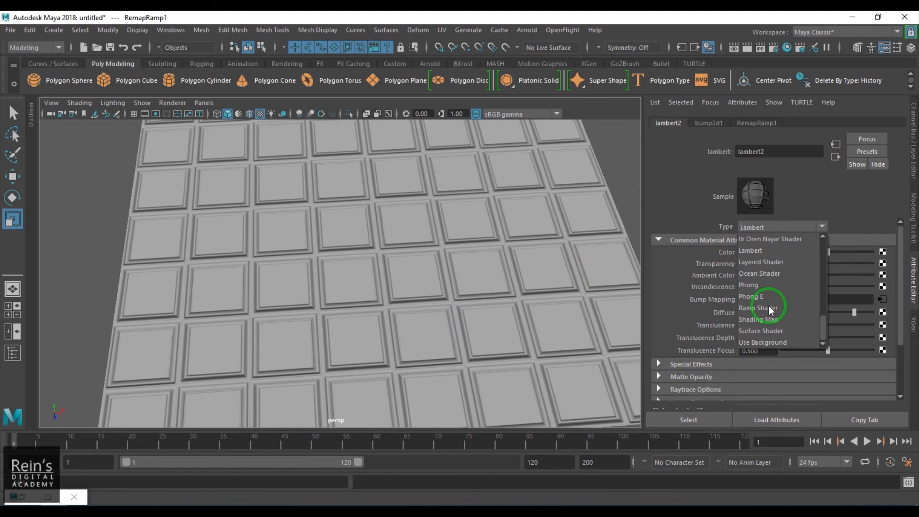
pyautogui.scroll(1, 768, 309)
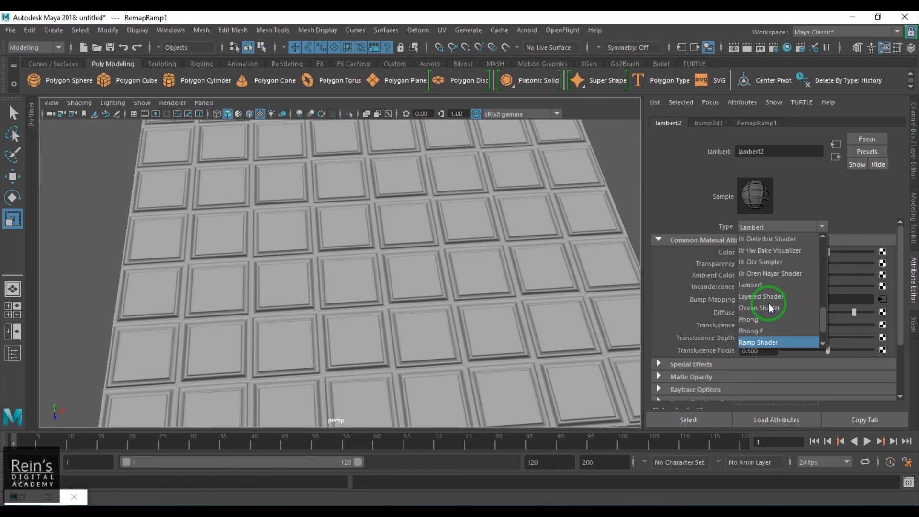
pyautogui.click(757, 318)
pyautogui.keyDown('alt'); pyautogui.moveTo(463, 329); pyautogui.dragTo(426, 322); pyautogui.keyUp('alt')
pyautogui.keyDown('alt'); pyautogui.moveTo(450, 327); pyautogui.dragTo(366, 306, button='right'); pyautogui.keyUp('alt')
# Select the place2dTexture1 node feeding checker1 in the Hypershade graph and show its placement attributes.
pyautogui.click(834, 154)
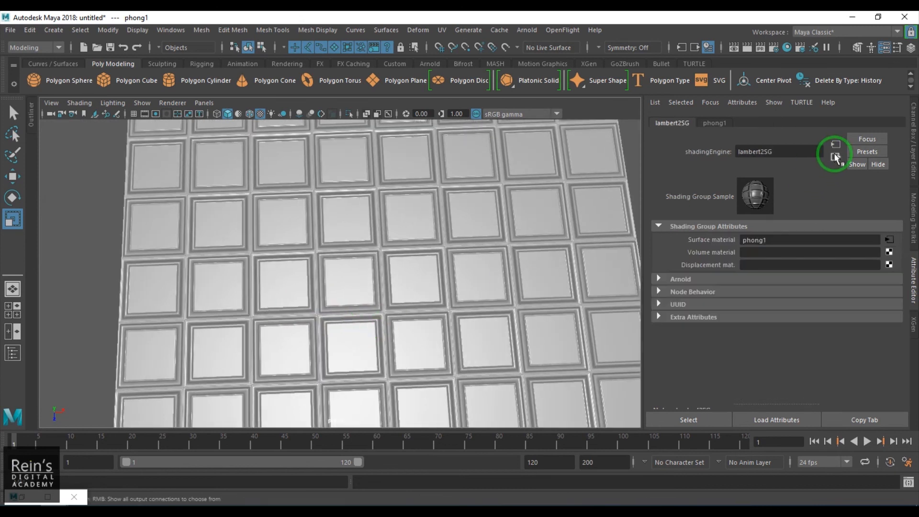
pyautogui.click(378, 350)
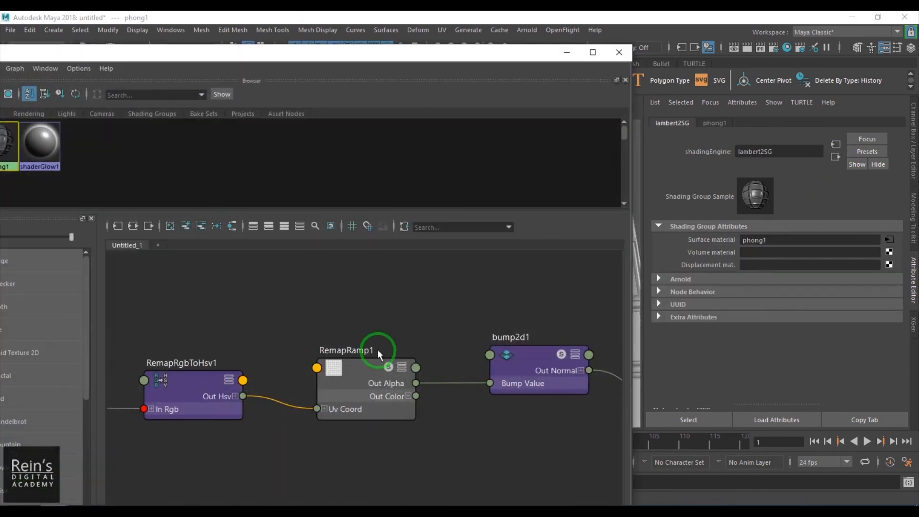
pyautogui.keyDown('alt'); pyautogui.moveTo(291, 411); pyautogui.dragTo(533, 385, button='middle'); pyautogui.keyUp('alt')
pyautogui.keyDown('alt'); pyautogui.moveTo(231, 403); pyautogui.dragTo(440, 403, button='middle'); pyautogui.keyUp('alt')
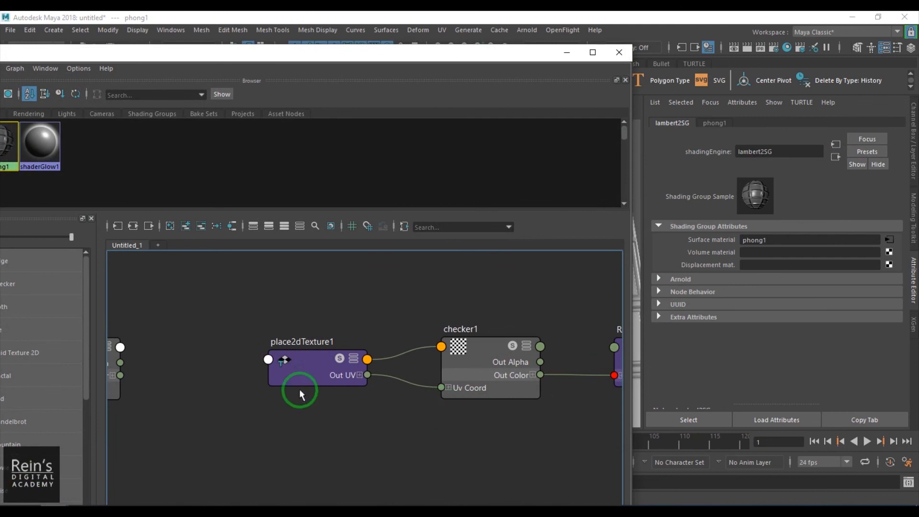
pyautogui.click(297, 364)
pyautogui.click(566, 52)
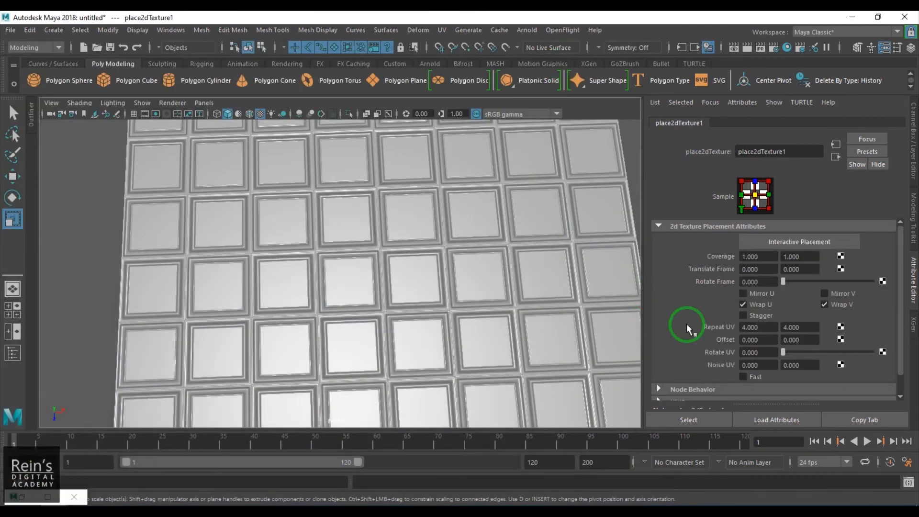
# Enable Stagger and set Repeat UV to 1 and 1 on the checker's placement node.
pyautogui.moveTo(771, 326); pyautogui.dragTo(736, 331)
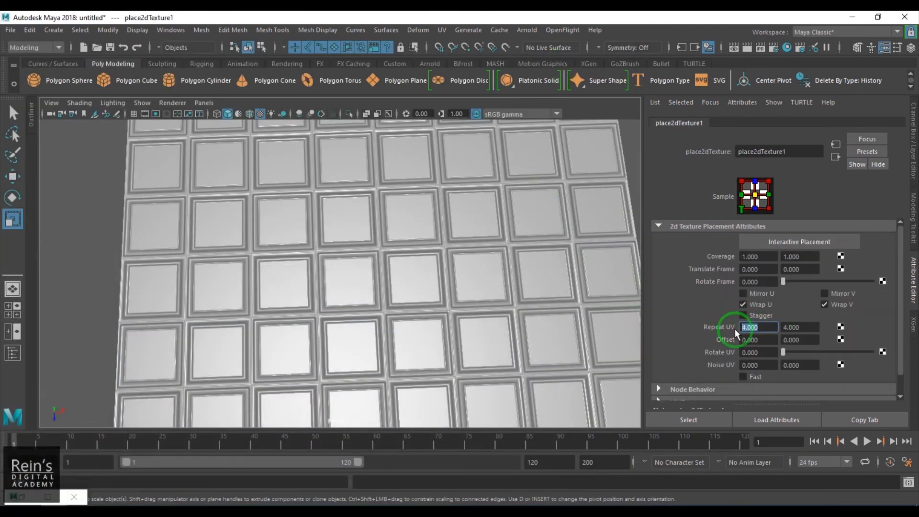
pyautogui.click(763, 316)
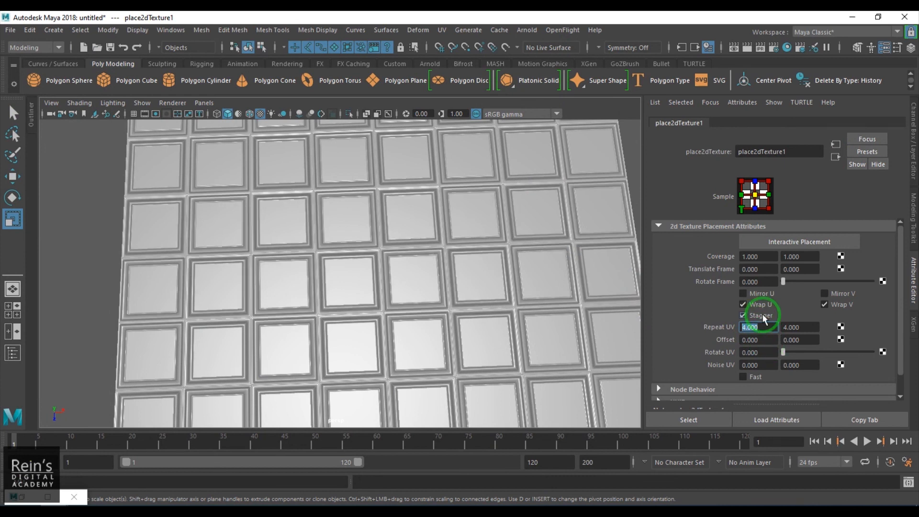
pyautogui.moveTo(763, 329); pyautogui.dragTo(723, 337)
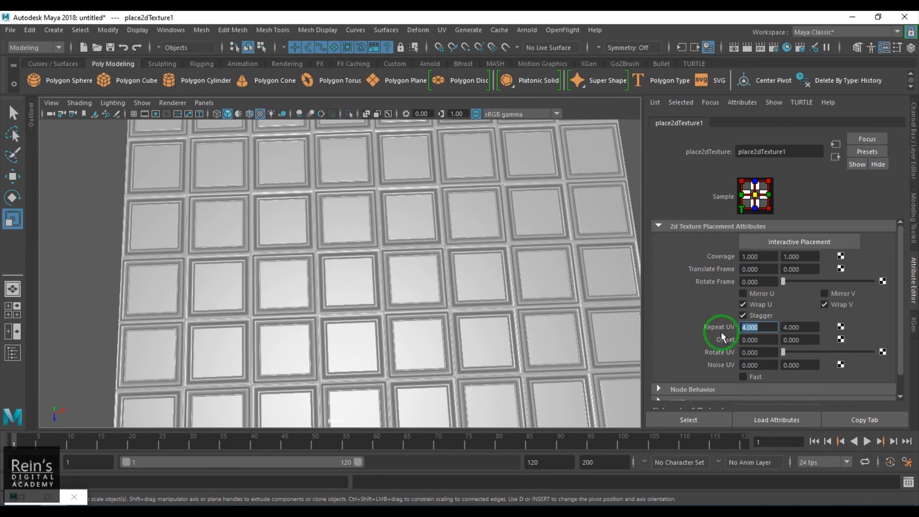
pyautogui.write('1')
pyautogui.press('Return')
pyautogui.moveTo(804, 327); pyautogui.dragTo(722, 335)
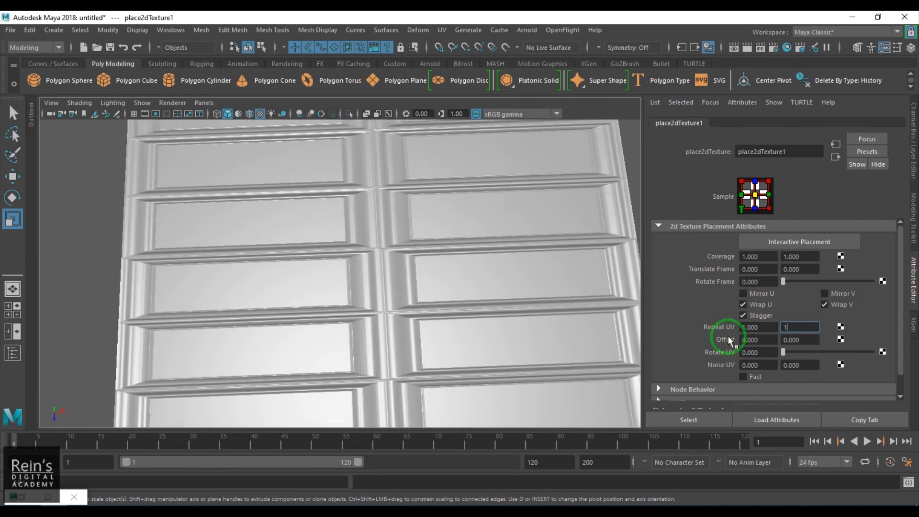
pyautogui.write('1')
pyautogui.press('Return')
pyautogui.scroll(-3, 530, 332)
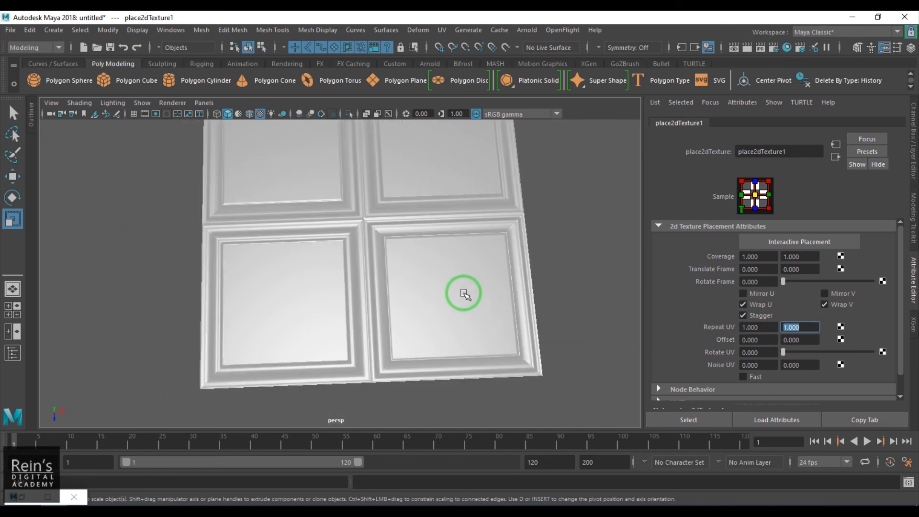
# Try a V repeat of 2, settle it at 1.5, and frame the whole plane.
pyautogui.keyDown('alt'); pyautogui.moveTo(467, 294); pyautogui.dragTo(428, 299); pyautogui.keyUp('alt')
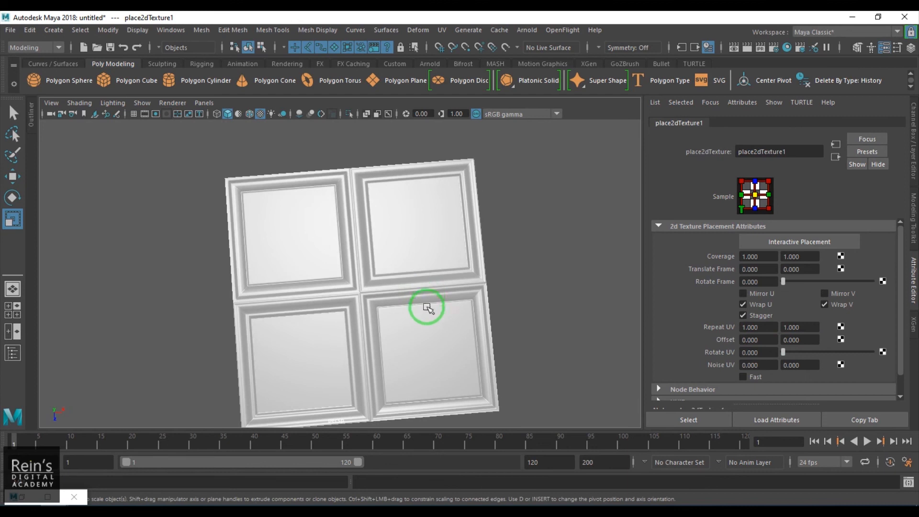
pyautogui.scroll(1, 451, 345)
pyautogui.keyDown('alt'); pyautogui.moveTo(451, 348); pyautogui.dragTo(415, 311); pyautogui.keyUp('alt')
pyautogui.scroll(2, 410, 304)
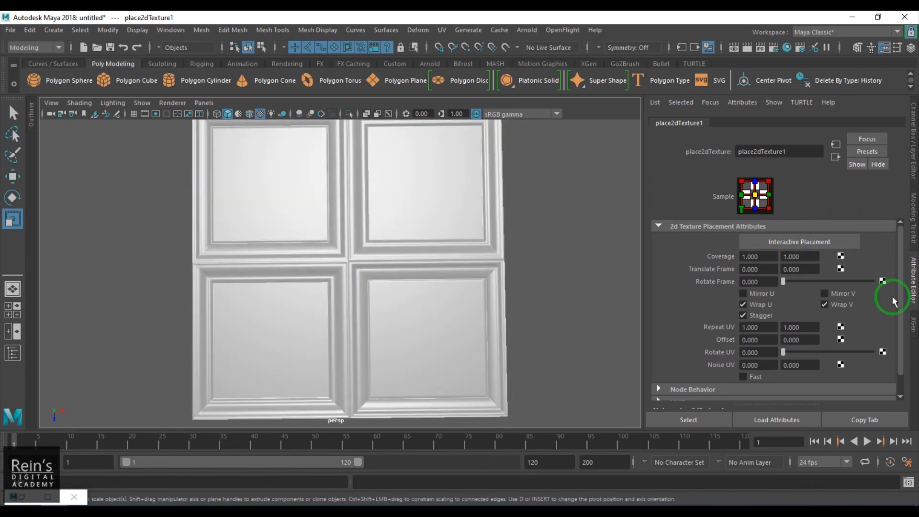
pyautogui.doubleClick(785, 328)
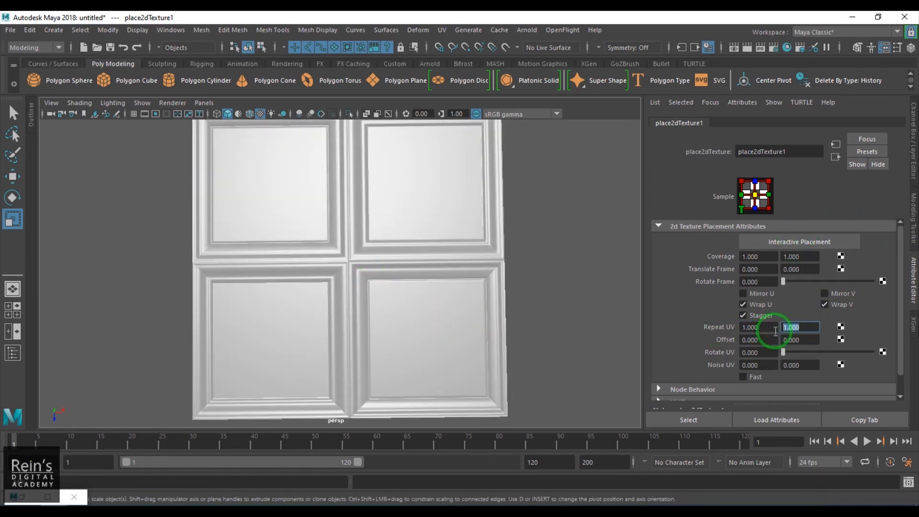
pyautogui.write('2')
pyautogui.press('Return')
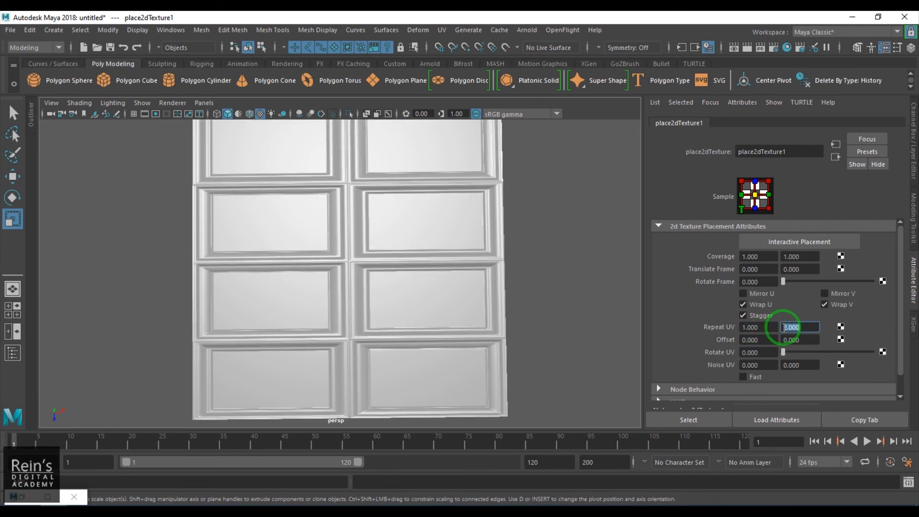
pyautogui.write('1.5')
pyautogui.press('Return')
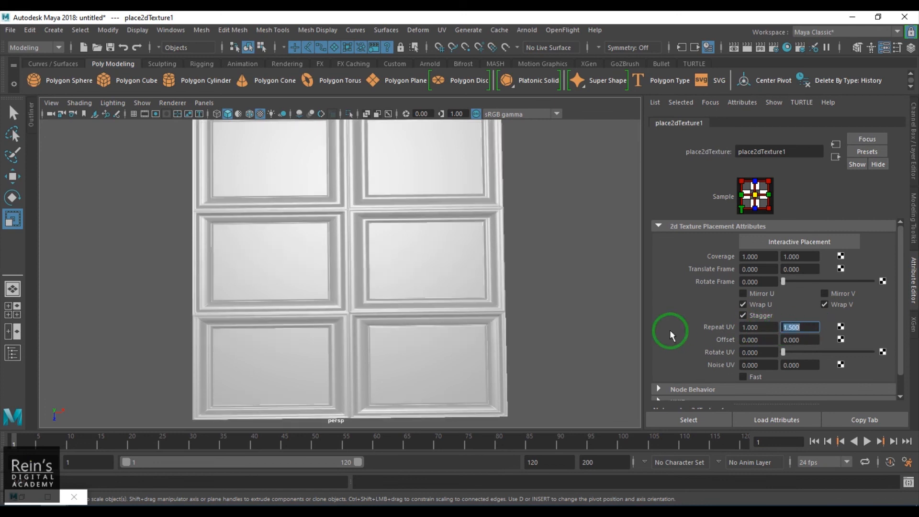
pyautogui.press('f')
# Try a U repeat of 2, return it to 1, and switch Stagger off and back on.
pyautogui.doubleClick(758, 326)
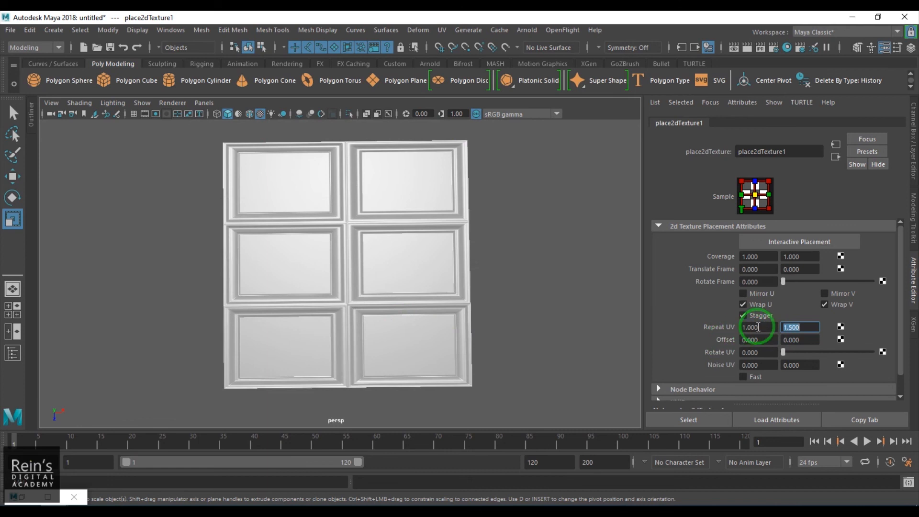
pyautogui.write('2')
pyautogui.press('Return')
pyautogui.doubleClick(742, 326)
pyautogui.write('1')
pyautogui.press('Return')
pyautogui.click(769, 316)
pyautogui.click(769, 316)
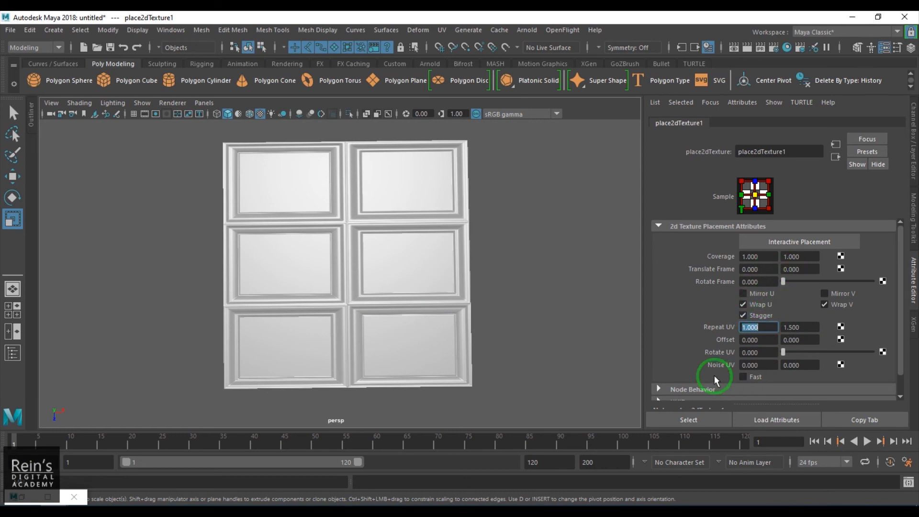
# Try a U noise of 0.1 on the texture placement, and set Noise UV to 0.01 and 0.01.
pyautogui.click(770, 366)
pyautogui.write('0.1')
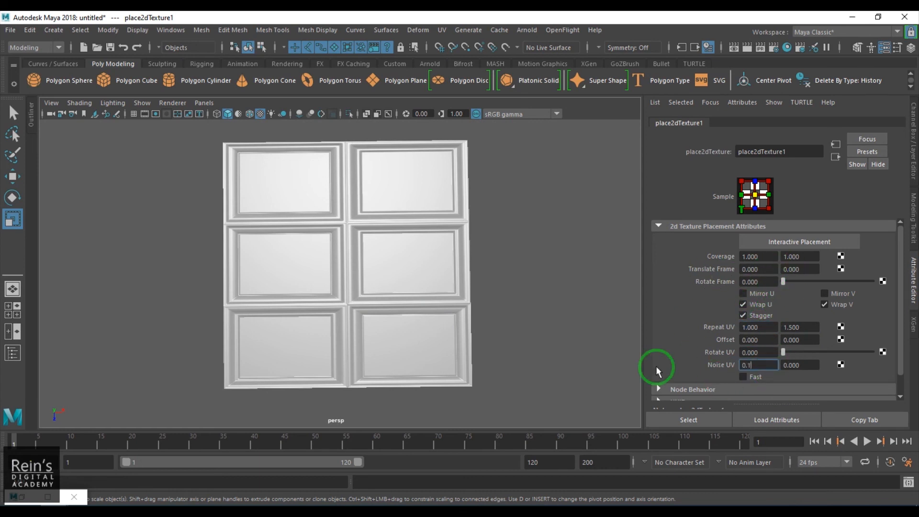
pyautogui.press('Return')
pyautogui.write('0.01')
pyautogui.press('Return')
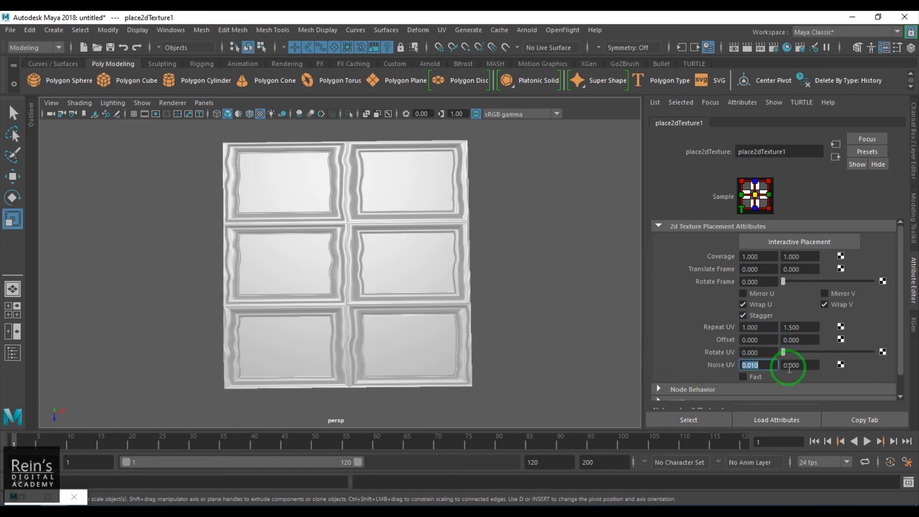
pyautogui.click(810, 365)
pyautogui.write('0.01')
pyautogui.press('Return')
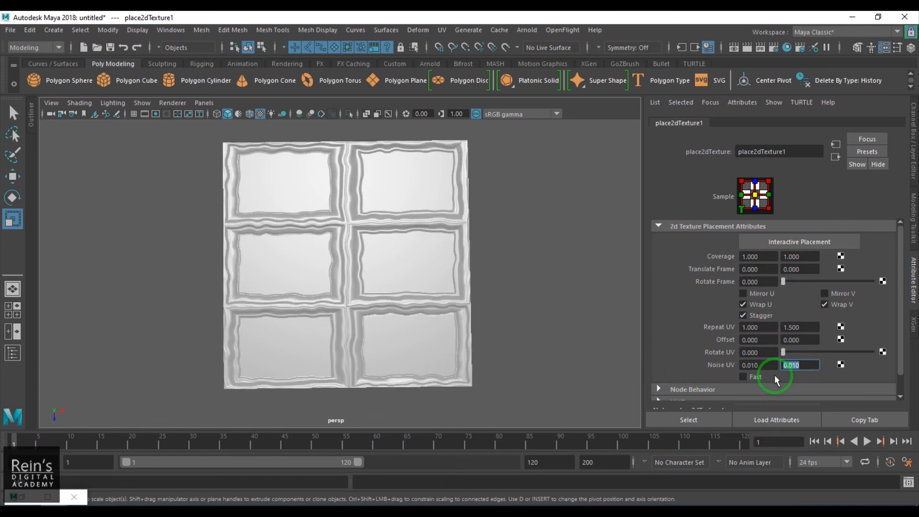
# Lower the placement's Noise UV to 0.005 and 0.005 for subtler tile distortion.
pyautogui.click(770, 366)
pyautogui.write('0.010')
pyautogui.press('Return')
pyautogui.write('0')
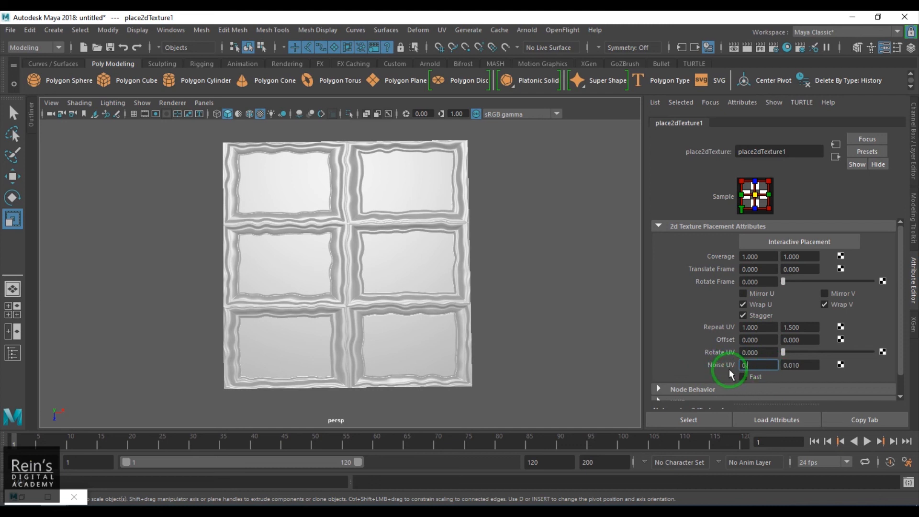
pyautogui.write('.005')
pyautogui.press('Return')
pyautogui.doubleClick(815, 366)
pyautogui.write('0.005')
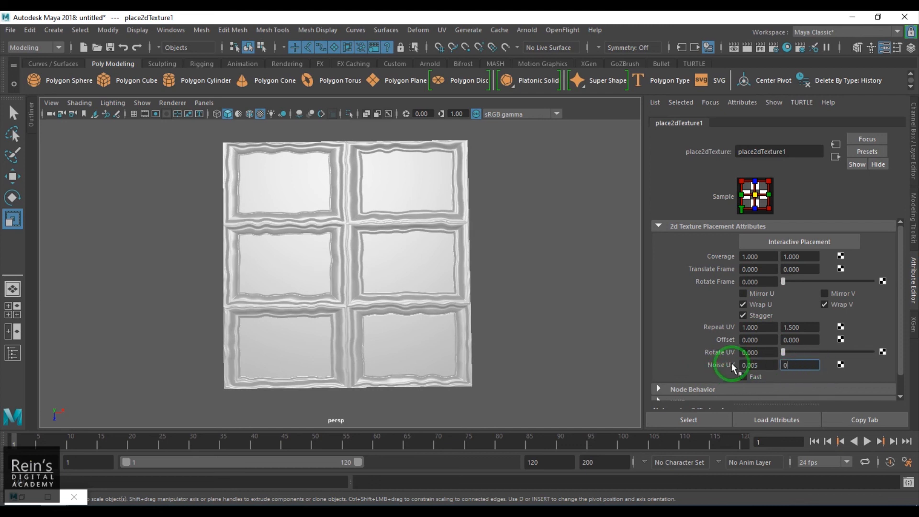
pyautogui.press('Return')
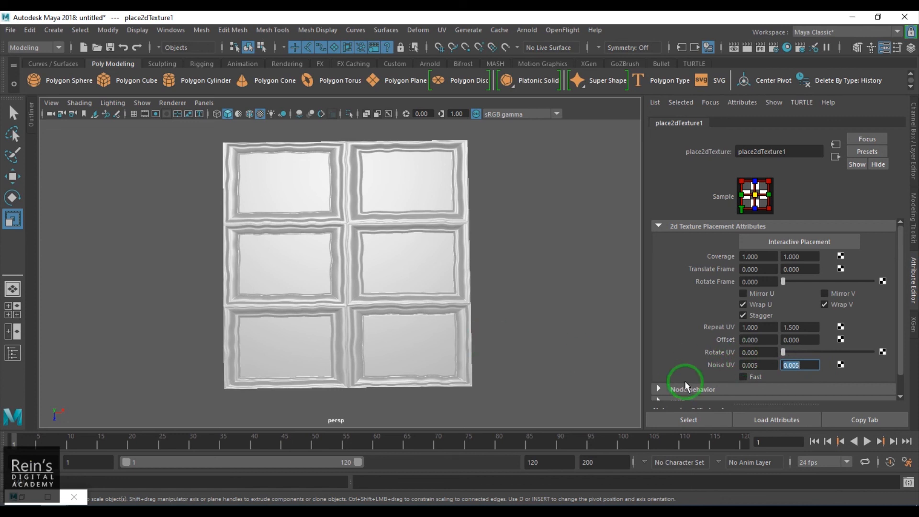
# Reset both Noise UV values of the texture placement to 0.
pyautogui.moveTo(762, 367); pyautogui.dragTo(657, 363)
pyautogui.write('0')
pyautogui.press('Return')
pyautogui.moveTo(808, 366); pyautogui.dragTo(724, 364)
pyautogui.write('0')
pyautogui.press('Return')
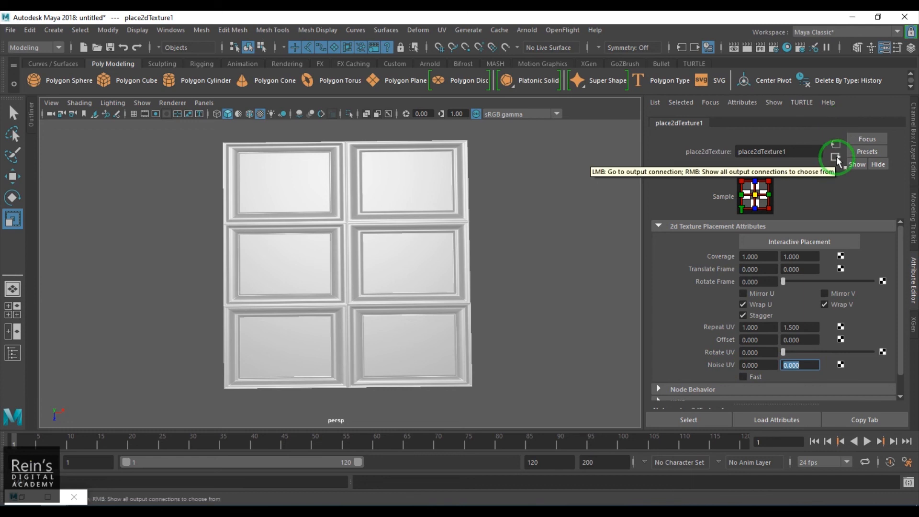
# Select the RemapRamp1 node in the Hypershade graph and return to the tile plane in the viewport.
pyautogui.scroll(4, 402, 246)
pyautogui.scroll(-4, 402, 246)
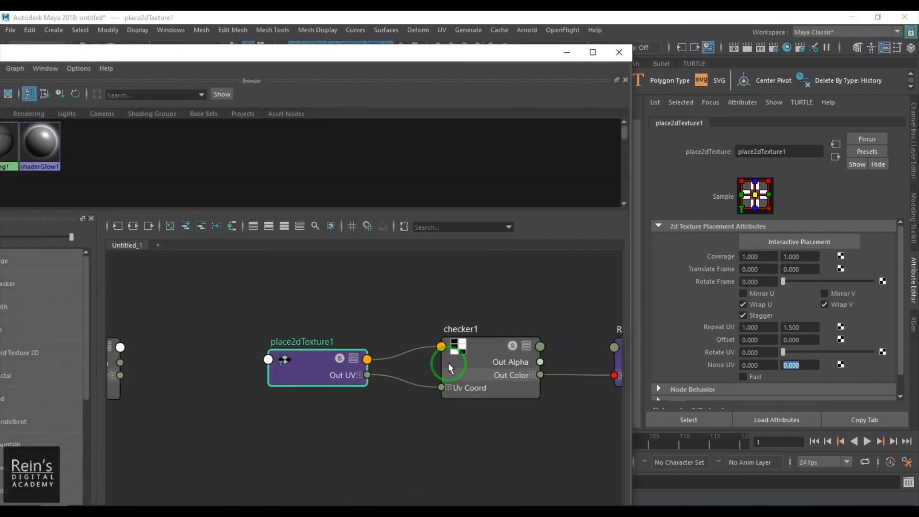
pyautogui.scroll(-3, 448, 364)
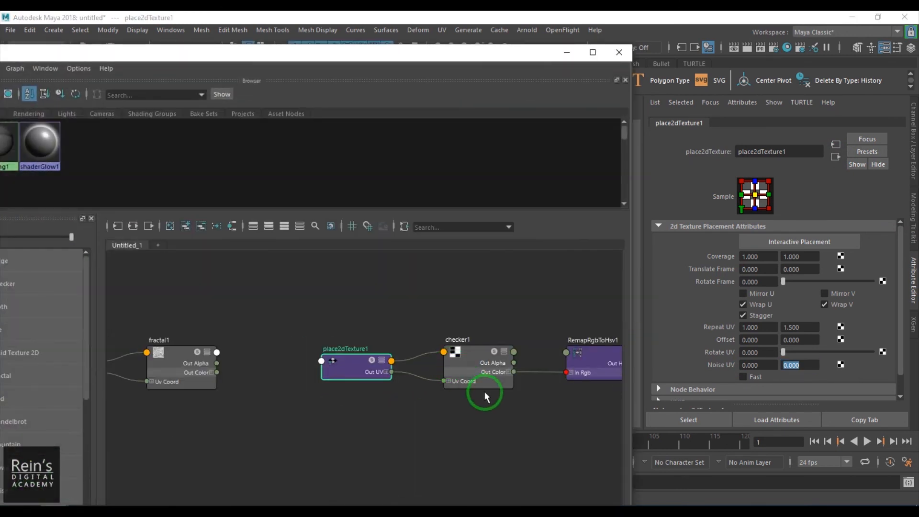
pyautogui.keyDown('alt'); pyautogui.moveTo(524, 393); pyautogui.dragTo(376, 389, button='middle'); pyautogui.keyUp('alt')
pyautogui.keyDown('alt'); pyautogui.moveTo(495, 391); pyautogui.dragTo(369, 395, button='middle'); pyautogui.keyUp('alt')
pyautogui.click(463, 351)
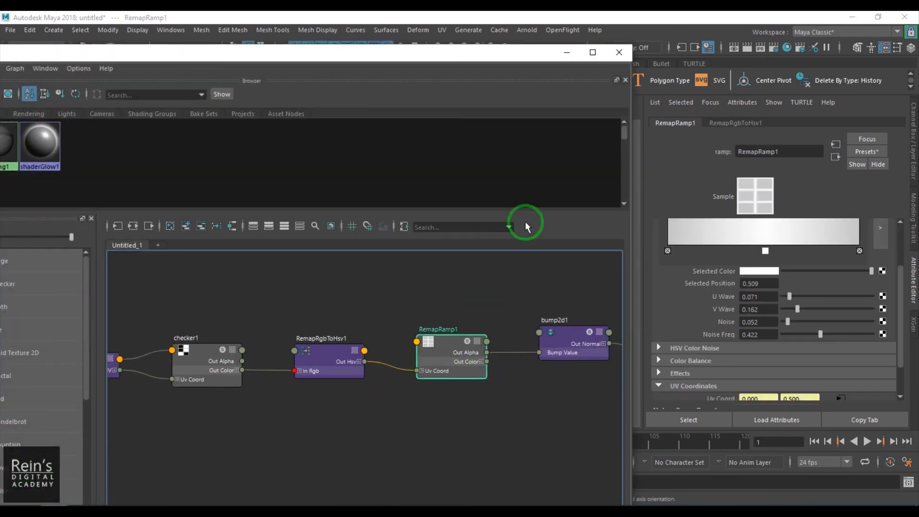
pyautogui.click(566, 52)
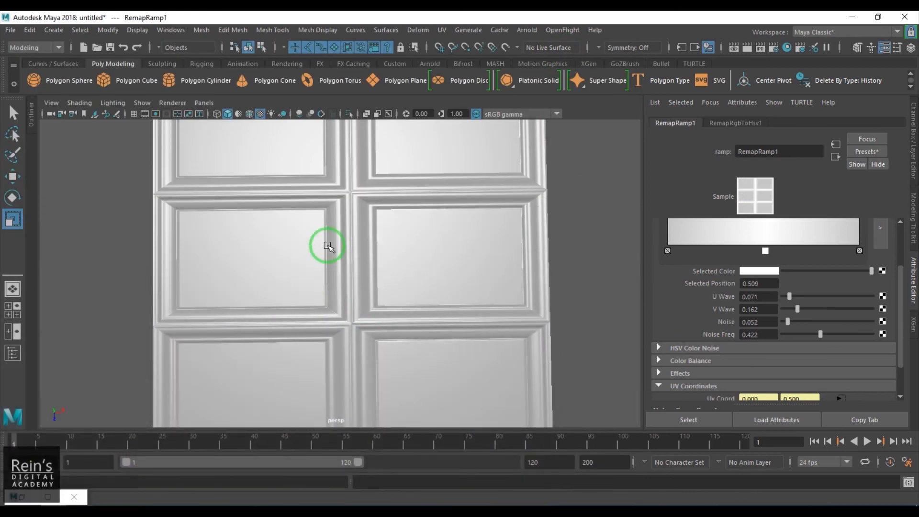
# Darken the ramp's middle key to dark gray and select the key at position 0.
pyautogui.scroll(3, 761, 285)
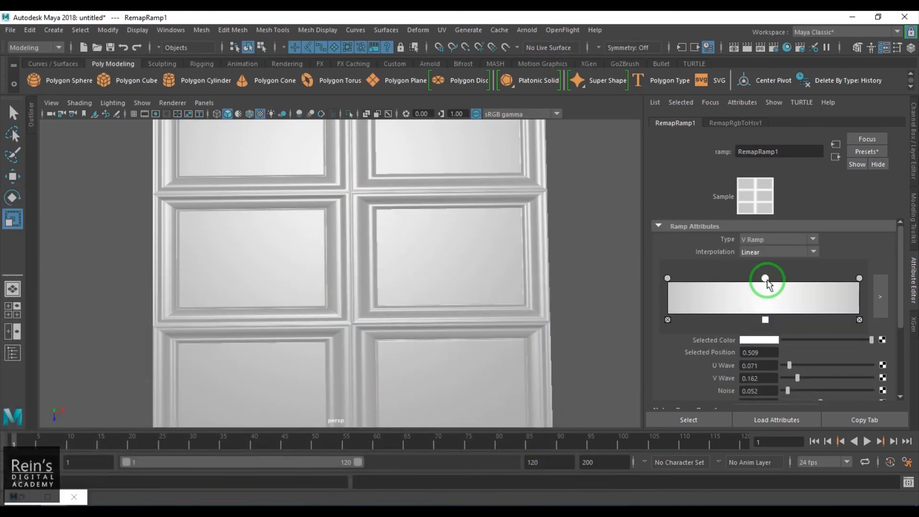
pyautogui.moveTo(858, 340); pyautogui.dragTo(790, 336)
pyautogui.click(660, 283)
pyautogui.click(667, 278)
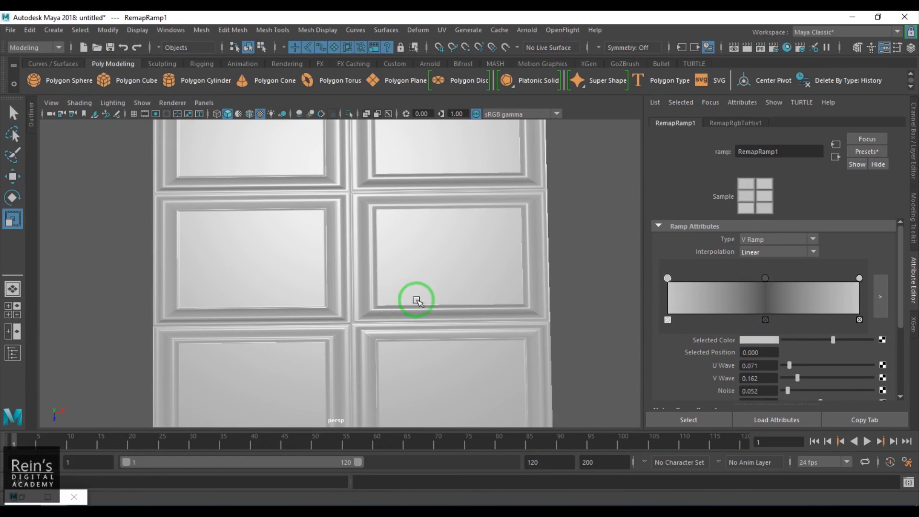
# Brighten the middle key of RemapRamp1 to near white and check the panel bevels around the plane.
pyautogui.keyDown('alt'); pyautogui.moveTo(385, 302); pyautogui.dragTo(352, 306); pyautogui.keyUp('alt')
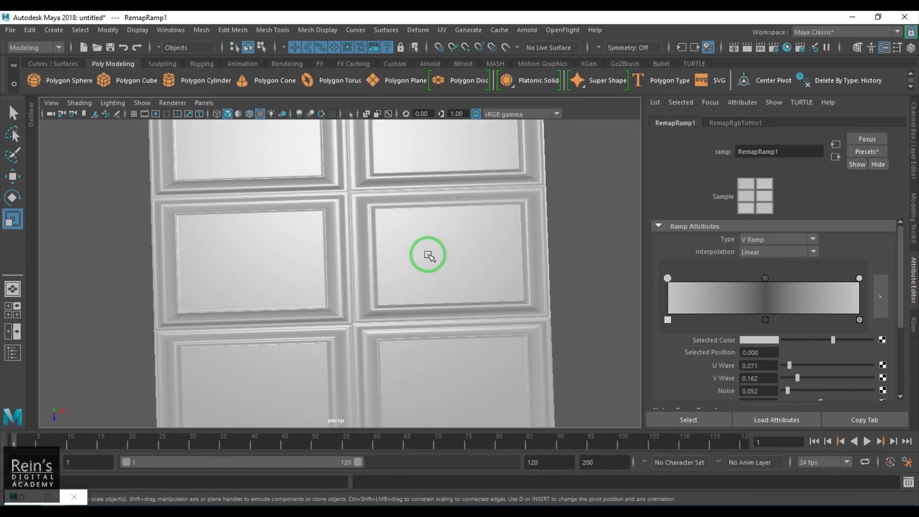
pyautogui.keyDown('alt'); pyautogui.moveTo(337, 273); pyautogui.dragTo(373, 257); pyautogui.keyUp('alt')
pyautogui.click(801, 298)
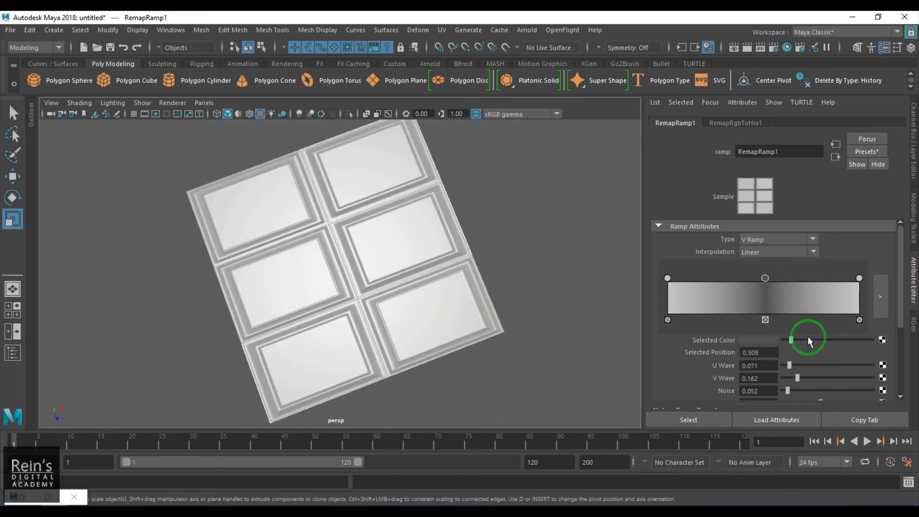
pyautogui.moveTo(797, 339); pyautogui.dragTo(861, 339)
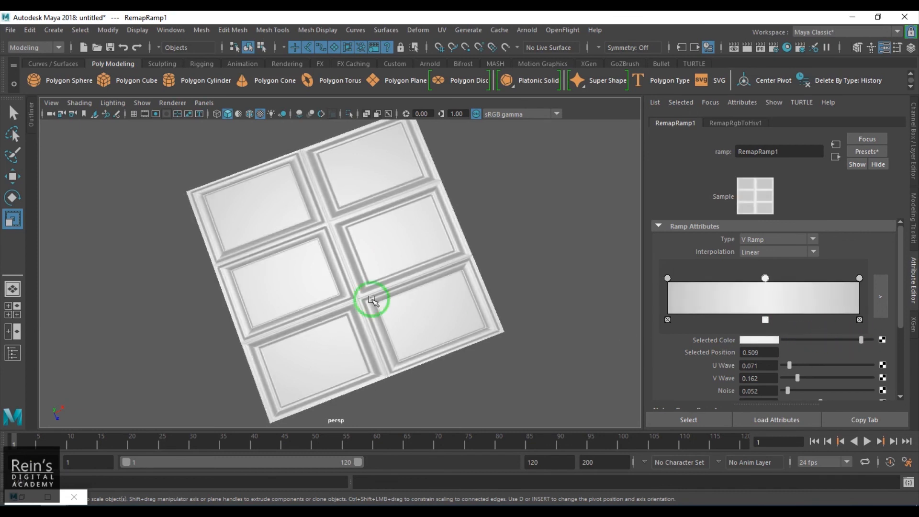
pyautogui.keyDown('alt'); pyautogui.moveTo(369, 302); pyautogui.dragTo(348, 293); pyautogui.keyUp('alt')
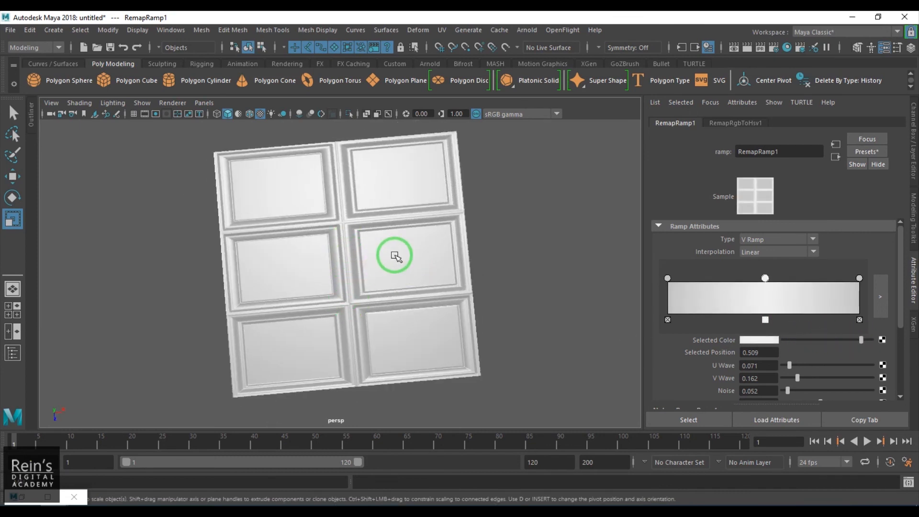
pyautogui.moveTo(849, 343)
pyautogui.mouseDown()
pyautogui.moveTo(793, 346)
pyautogui.moveTo(851, 344)
pyautogui.mouseUp()
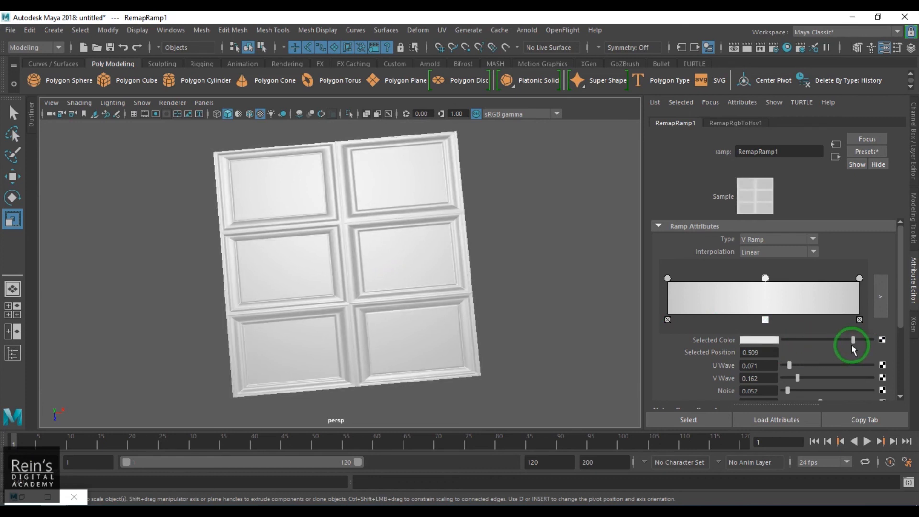
pyautogui.moveTo(390, 304)
pyautogui.keyDown('alt'); pyautogui.mouseDown()
pyautogui.moveTo(396, 314)
pyautogui.moveTo(381, 299)
pyautogui.mouseUp(); pyautogui.keyUp('alt')
pyautogui.keyDown('alt'); pyautogui.moveTo(382, 299); pyautogui.dragTo(420, 318, button='right'); pyautogui.keyUp('alt')
# Go up from the remap ramp to the phong1 material and map a Fractal texture to its Color.
pyautogui.click(835, 156)
pyautogui.click(756, 251)
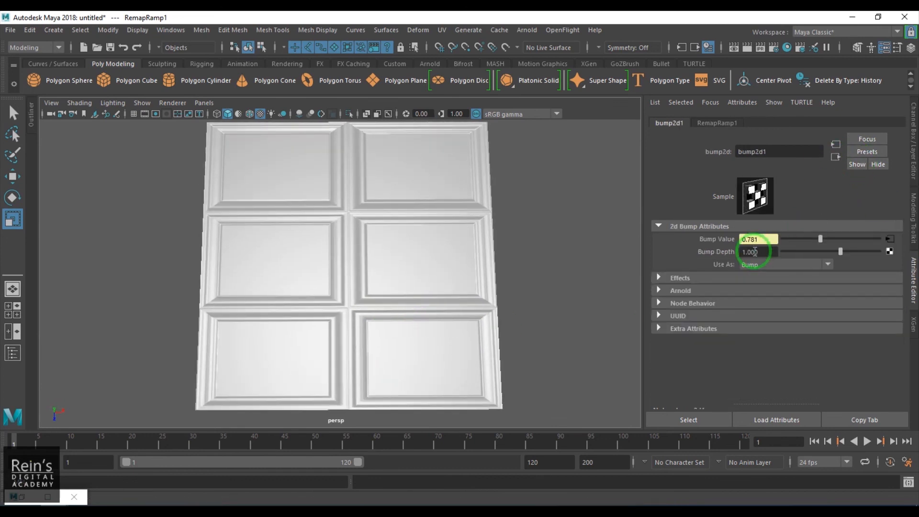
pyautogui.click(835, 157)
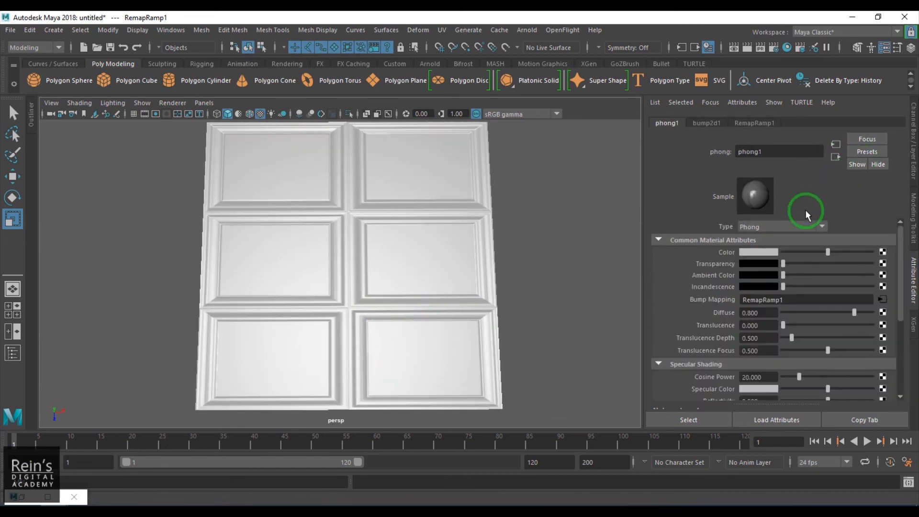
pyautogui.click(882, 252)
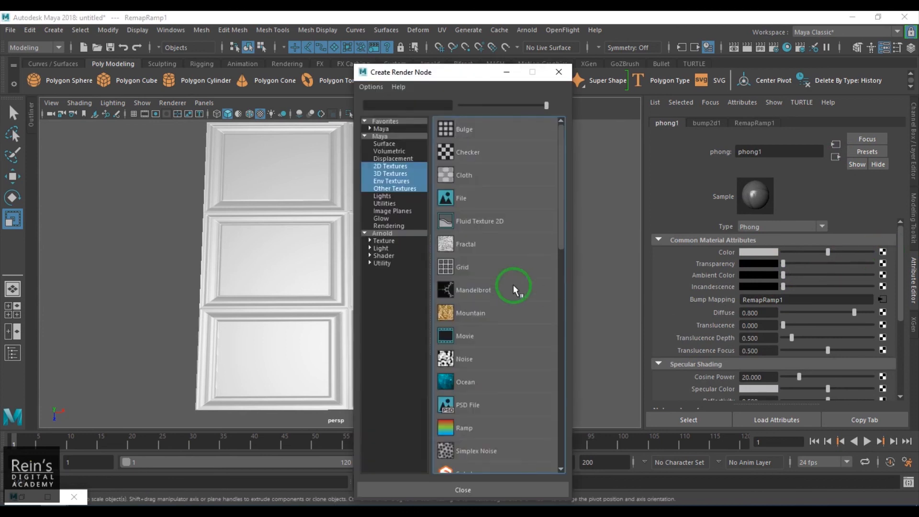
pyautogui.click(476, 244)
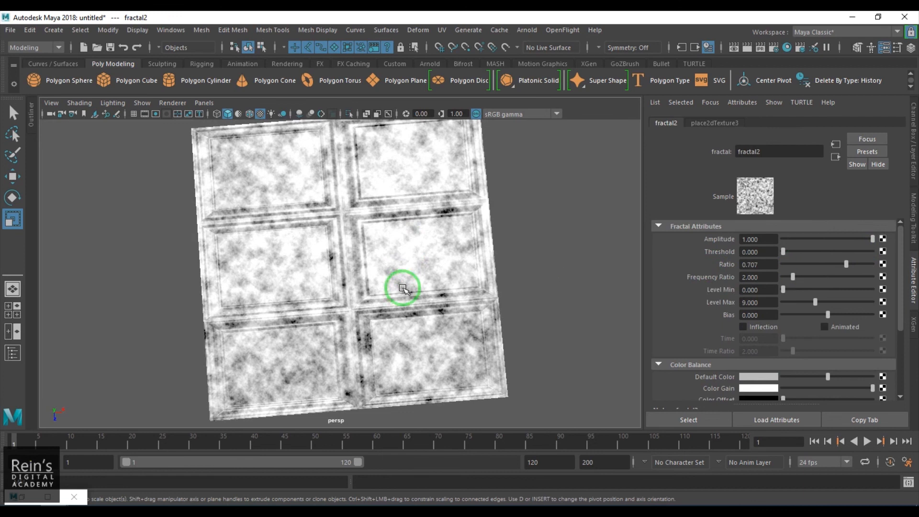
# Set the fractal placement's Repeat UV to 1 and 0.1 to stretch the texture vertically.
pyautogui.click(735, 122)
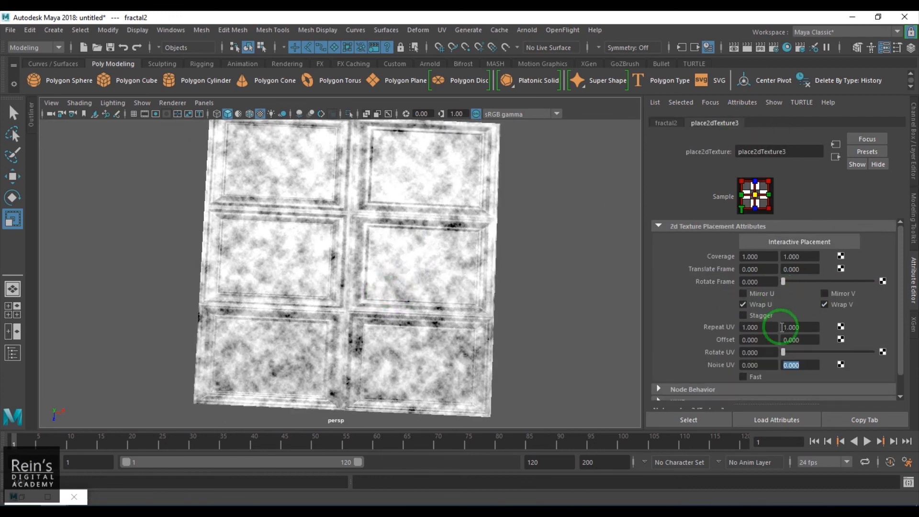
pyautogui.doubleClick(771, 328)
pyautogui.write('0.')
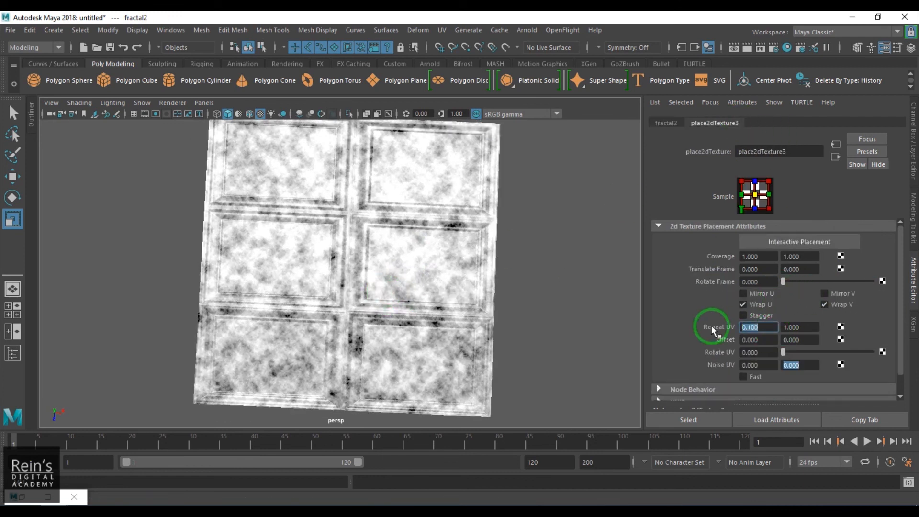
pyautogui.write('1')
pyautogui.press('Tab')
pyautogui.write('0.1')
pyautogui.press('Return')
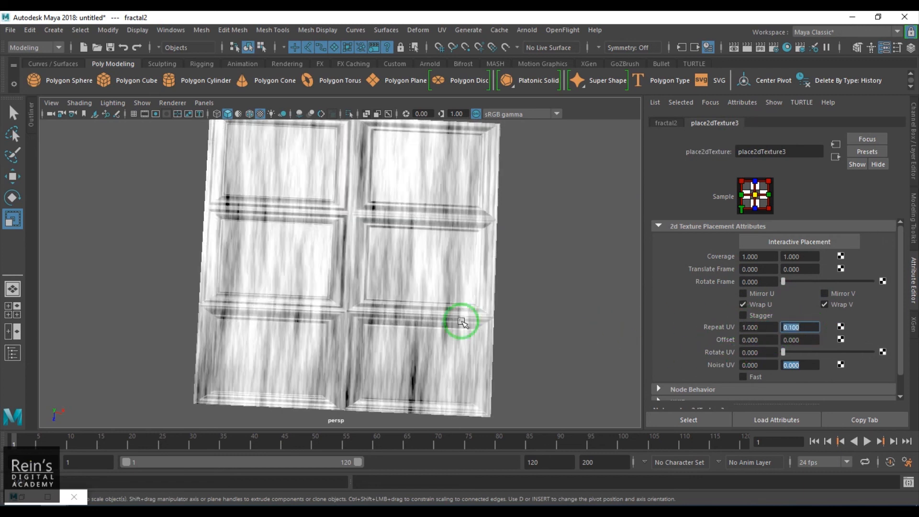
# Try a V repeat of 0.025 on the fractal placement and settle on 0.05.
pyautogui.moveTo(399, 321)
pyautogui.keyDown('alt'); pyautogui.mouseDown()
pyautogui.moveTo(410, 281)
pyautogui.moveTo(400, 324)
pyautogui.moveTo(407, 313)
pyautogui.mouseUp(); pyautogui.keyUp('alt')
pyautogui.keyDown('alt'); pyautogui.moveTo(407, 313); pyautogui.dragTo(409, 320, button='right'); pyautogui.keyUp('alt')
pyautogui.doubleClick(806, 329)
pyautogui.write('0.025')
pyautogui.press('Return')
pyautogui.write('0.')
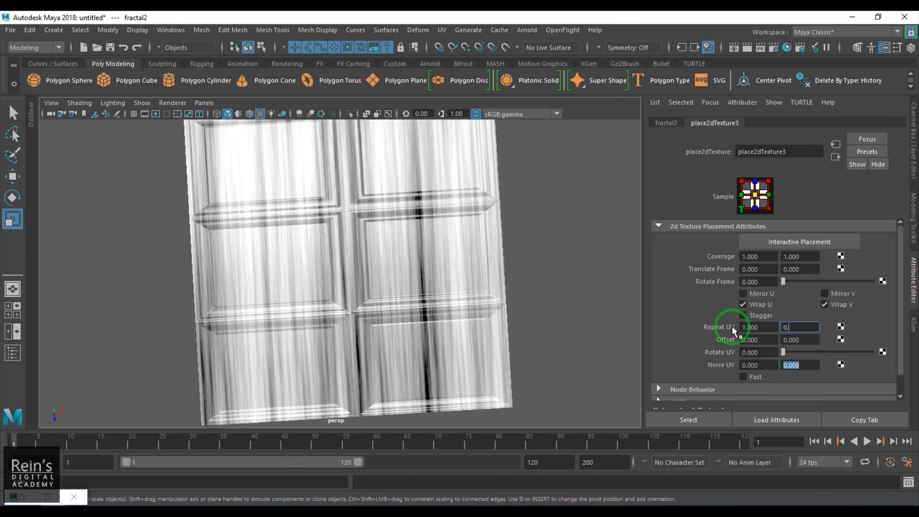
pyautogui.write('05')
pyautogui.press('Return')
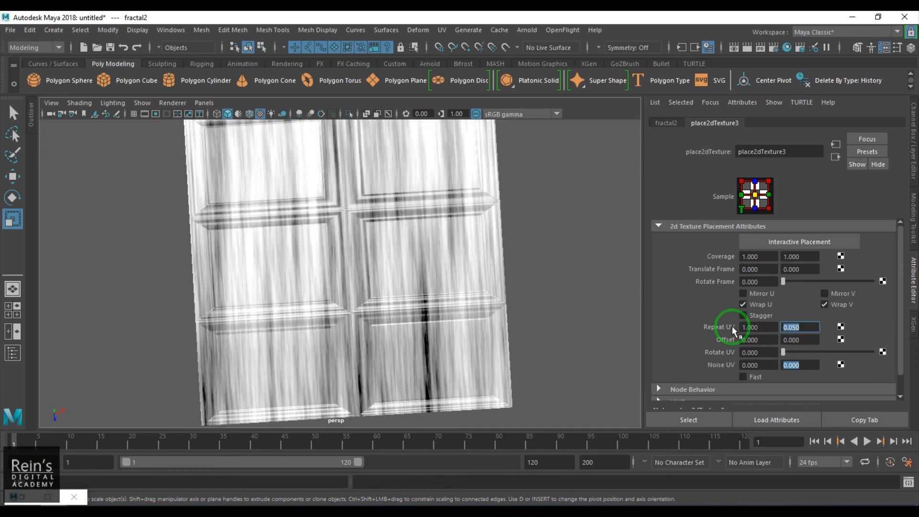
# Insert a Color Remap on the fractal2 texture from its Effects settings.
pyautogui.click(659, 123)
pyautogui.scroll(-3, 799, 378)
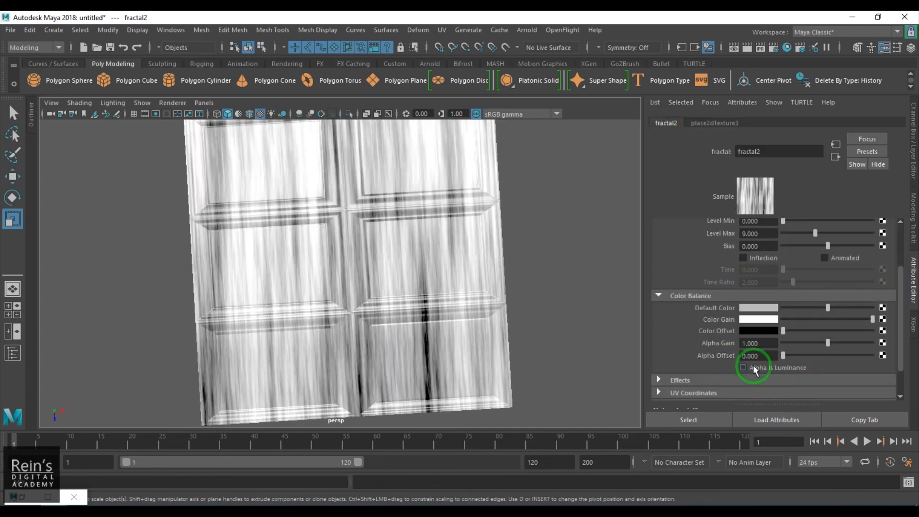
pyautogui.click(696, 377)
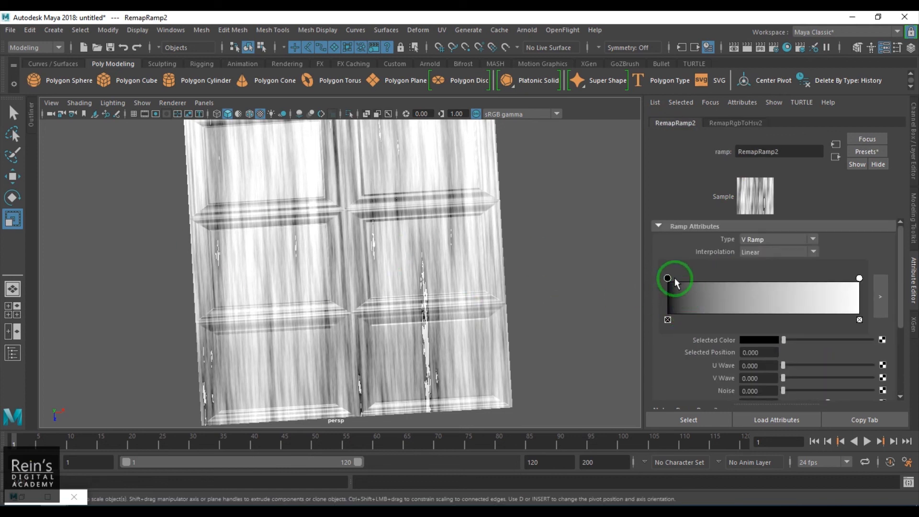
# Set the RemapRamp2 keys at positions 0 and 1 to the same brown.
pyautogui.click(772, 338)
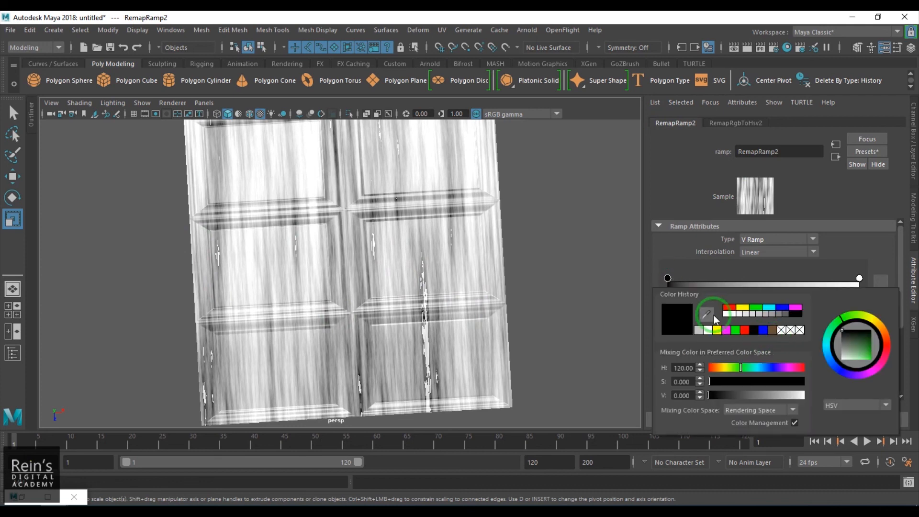
pyautogui.click(773, 330)
pyautogui.click(859, 278)
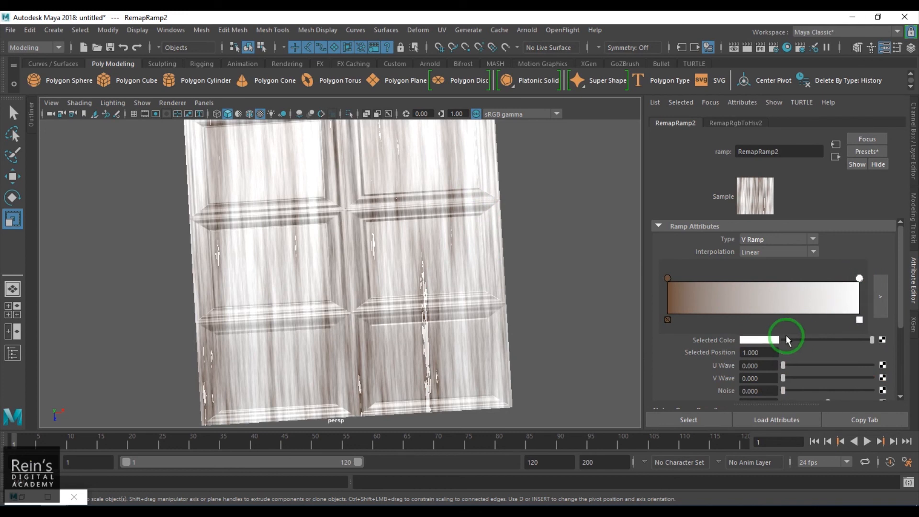
pyautogui.click(759, 339)
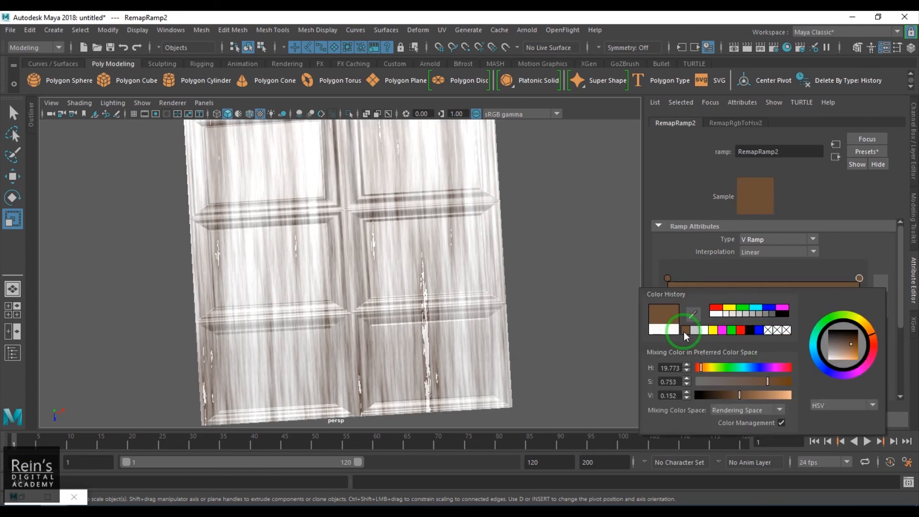
pyautogui.click(685, 330)
# Fine-tune the brightness of the key at position 1 to a slightly lighter brown and check the wood grain.
pyautogui.moveTo(796, 339); pyautogui.dragTo(803, 340)
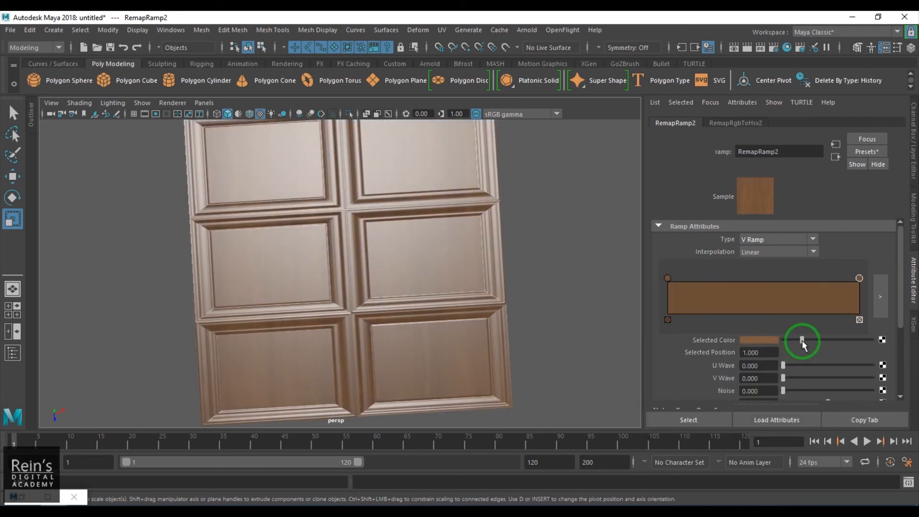
pyautogui.keyDown('alt'); pyautogui.moveTo(445, 304); pyautogui.dragTo(488, 273); pyautogui.keyUp('alt')
pyautogui.moveTo(809, 340); pyautogui.dragTo(798, 343)
pyautogui.keyDown('alt'); pyautogui.moveTo(448, 297); pyautogui.dragTo(435, 349); pyautogui.keyUp('alt')
# Open the Hypershade and move place2dTexture3 and fractal2 into line beneath the checker1 branch of the graph.
pyautogui.click(42, 500)
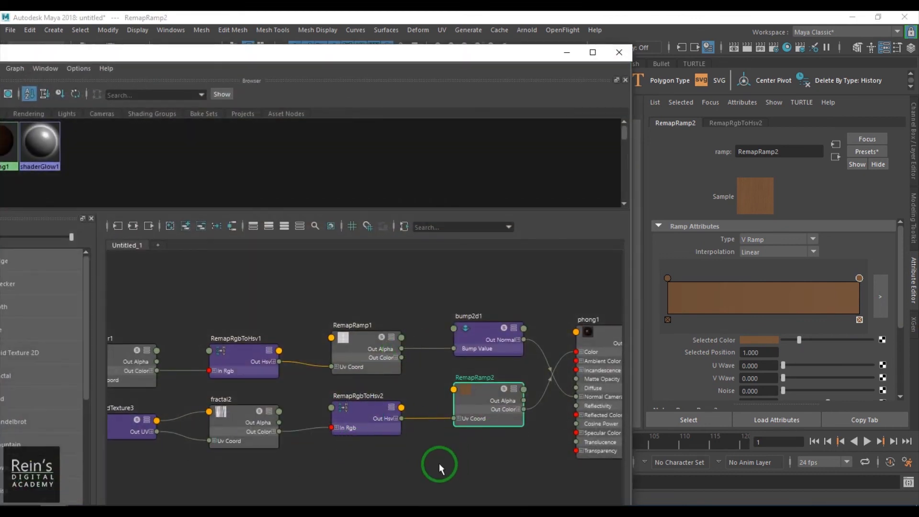
pyautogui.press('a')
pyautogui.keyDown('shift'); pyautogui.moveTo(179, 390); pyautogui.dragTo(273, 423); pyautogui.keyUp('shift')
pyautogui.click(289, 444)
pyautogui.moveTo(277, 403); pyautogui.dragTo(252, 476)
pyautogui.keyDown('alt'); pyautogui.moveTo(369, 437); pyautogui.dragTo(304, 417, button='middle'); pyautogui.keyUp('alt')
pyautogui.keyDown('alt'); pyautogui.moveTo(388, 452); pyautogui.dragTo(496, 410, button='middle'); pyautogui.keyUp('alt')
pyautogui.scroll(-2, 471, 426)
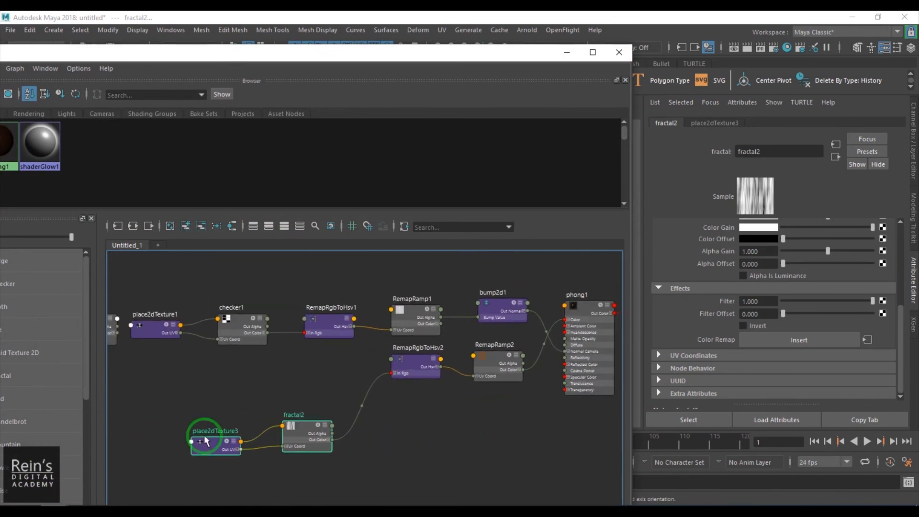
pyautogui.moveTo(289, 448); pyautogui.dragTo(292, 449)
pyautogui.moveTo(303, 440); pyautogui.dragTo(329, 377)
pyautogui.keyDown('alt'); pyautogui.moveTo(362, 416); pyautogui.dragTo(312, 425, button='middle'); pyautogui.keyUp('alt')
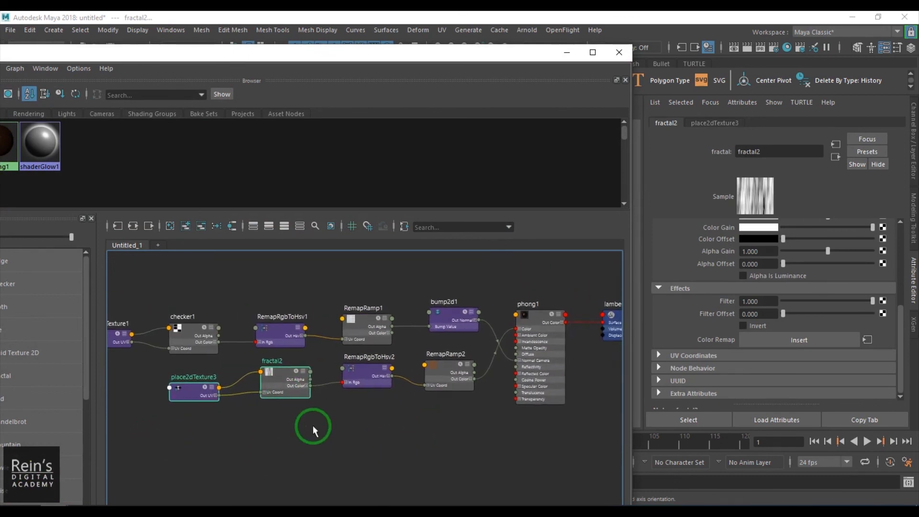
pyautogui.scroll(2, 318, 422)
# Duplicate RemapRamp2 with its shading network and place the copied nodes below the existing branches.
pyautogui.moveTo(479, 386); pyautogui.dragTo(502, 371)
pyautogui.moveTo(412, 58); pyautogui.dragTo(559, 36)
pyautogui.click(84, 43)
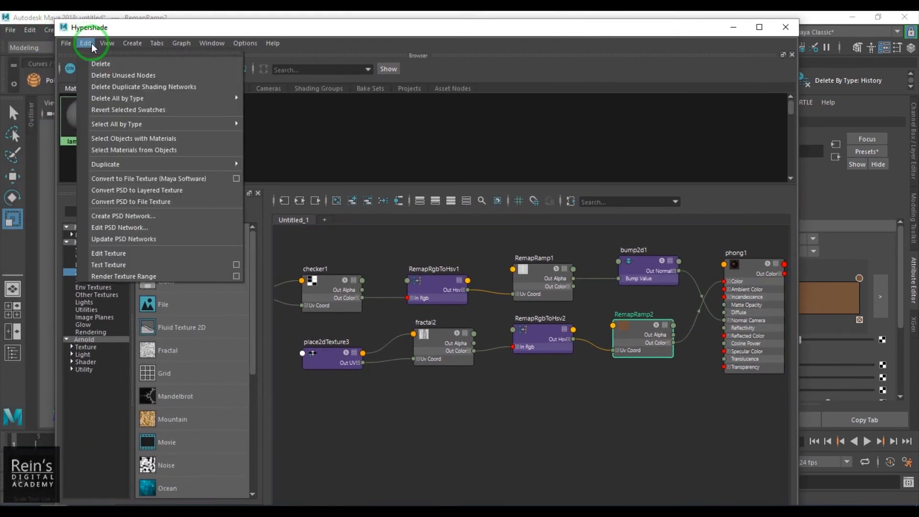
pyautogui.moveTo(211, 164)
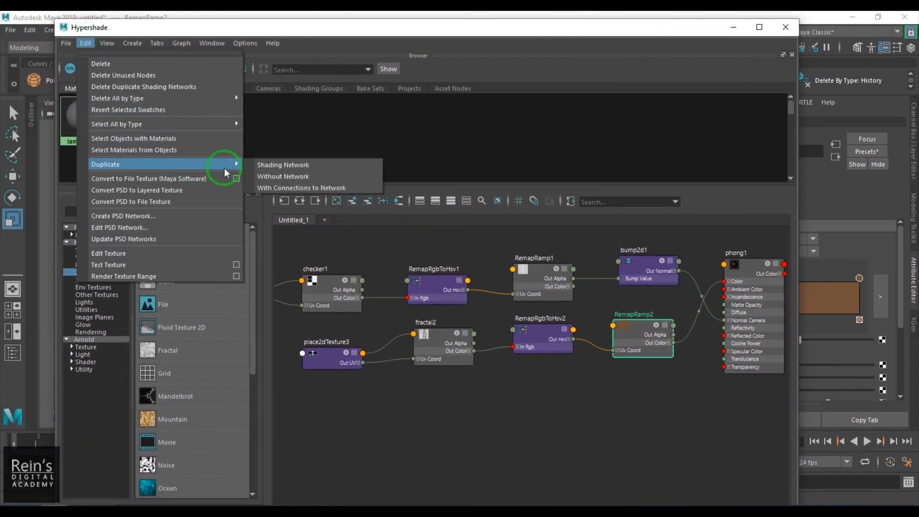
pyautogui.click(325, 168)
pyautogui.moveTo(366, 397); pyautogui.dragTo(713, 452)
# Show the phong1 attributes and connect RemapRamp3 to the material's Specular Color.
pyautogui.keyDown('alt'); pyautogui.moveTo(756, 461); pyautogui.dragTo(519, 413, button='middle'); pyautogui.keyUp('alt')
pyautogui.click(587, 268)
pyautogui.moveTo(646, 29); pyautogui.dragTo(460, 36)
pyautogui.moveTo(318, 400); pyautogui.dragTo(703, 389, button='middle')
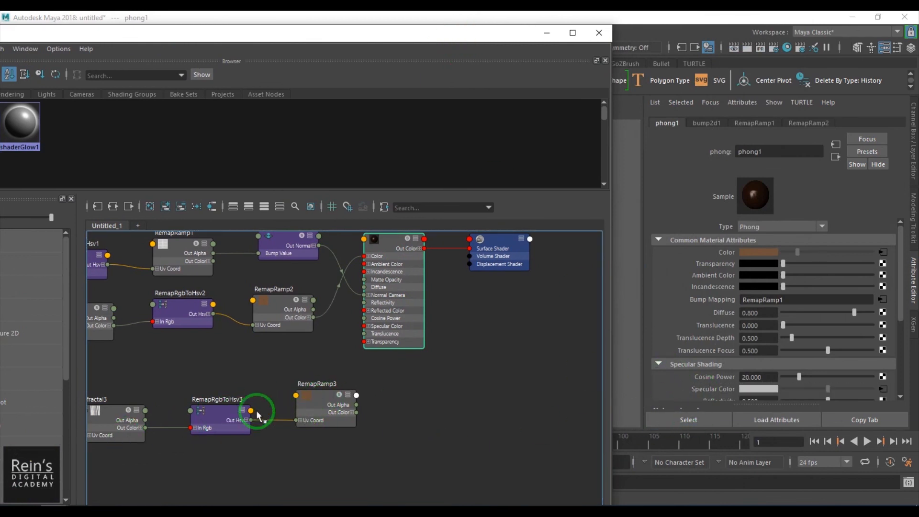
# Select RemapRamp3 and set its key at position 1 to black and its key at position 0 to dark gray.
pyautogui.keyDown('alt'); pyautogui.moveTo(435, 446); pyautogui.dragTo(485, 480, button='middle'); pyautogui.keyUp('alt')
pyautogui.click(369, 455)
pyautogui.click(547, 32)
pyautogui.keyDown('alt'); pyautogui.moveTo(403, 277); pyautogui.dragTo(496, 254); pyautogui.keyUp('alt')
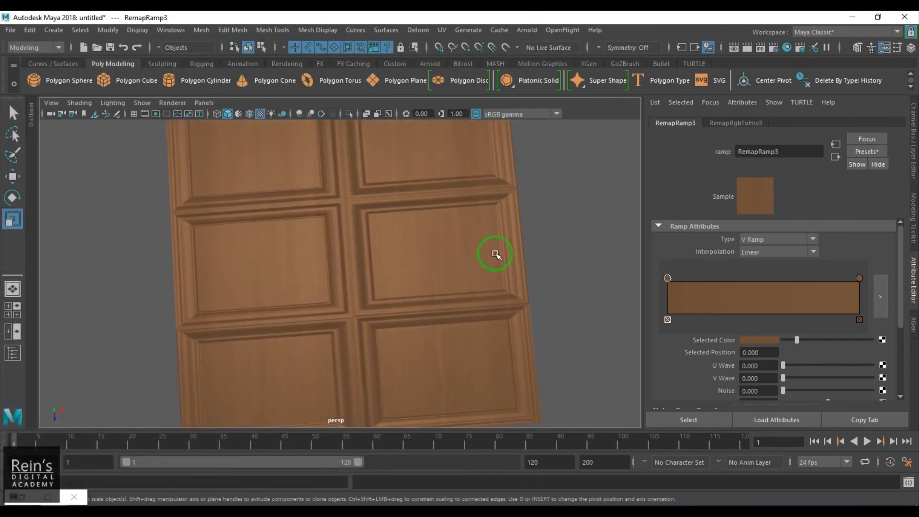
pyautogui.click(859, 278)
pyautogui.moveTo(795, 346)
pyautogui.mouseDown()
pyautogui.moveTo(768, 352)
pyautogui.moveTo(764, 343)
pyautogui.moveTo(798, 338)
pyautogui.moveTo(786, 343)
pyautogui.mouseUp()
pyautogui.click(667, 278)
pyautogui.keyDown('alt'); pyautogui.moveTo(339, 283); pyautogui.dragTo(367, 328); pyautogui.keyUp('alt')
pyautogui.scroll(2, 367, 328)
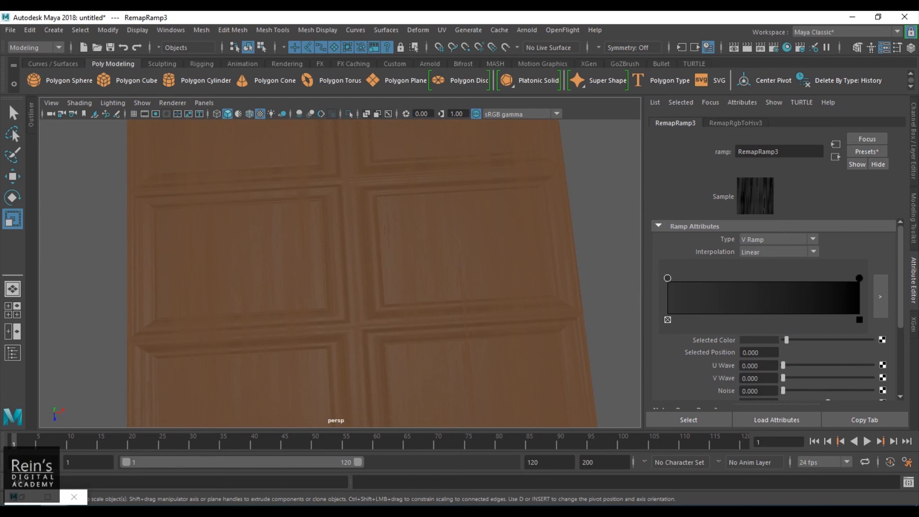
# Review the complete phong1 network in the Hypershade, deselect all nodes and inspect the wooden panels in the viewport.
pyautogui.click(21, 501)
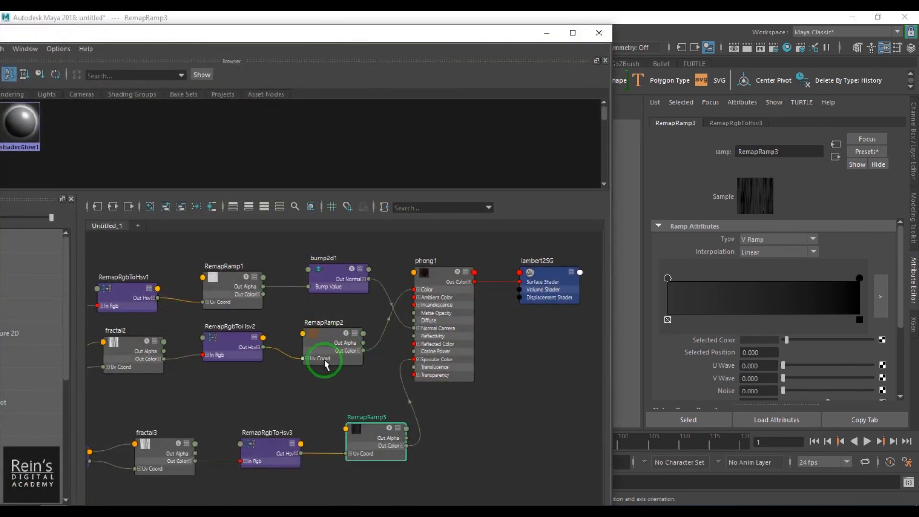
pyautogui.press('a')
pyautogui.scroll(2, 411, 365)
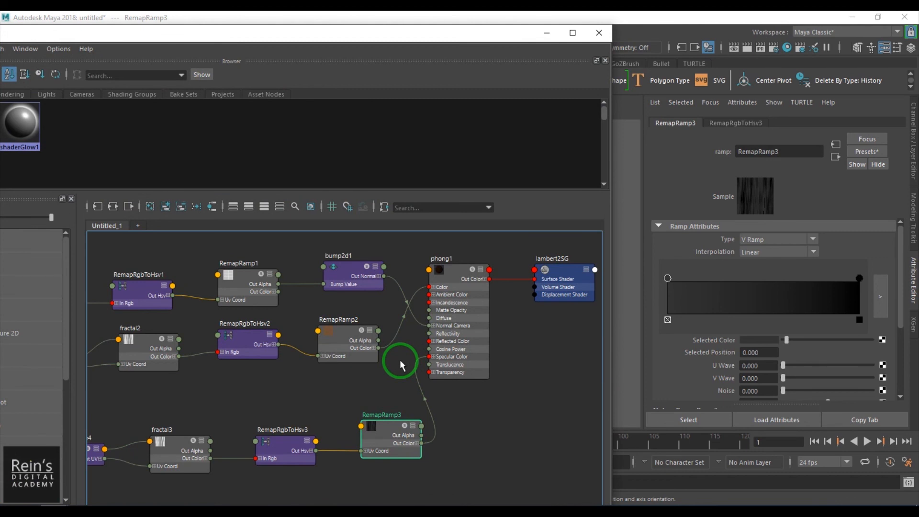
pyautogui.click(326, 383)
pyautogui.click(547, 33)
pyautogui.keyDown('alt'); pyautogui.moveTo(420, 301); pyautogui.dragTo(340, 282); pyautogui.keyUp('alt')
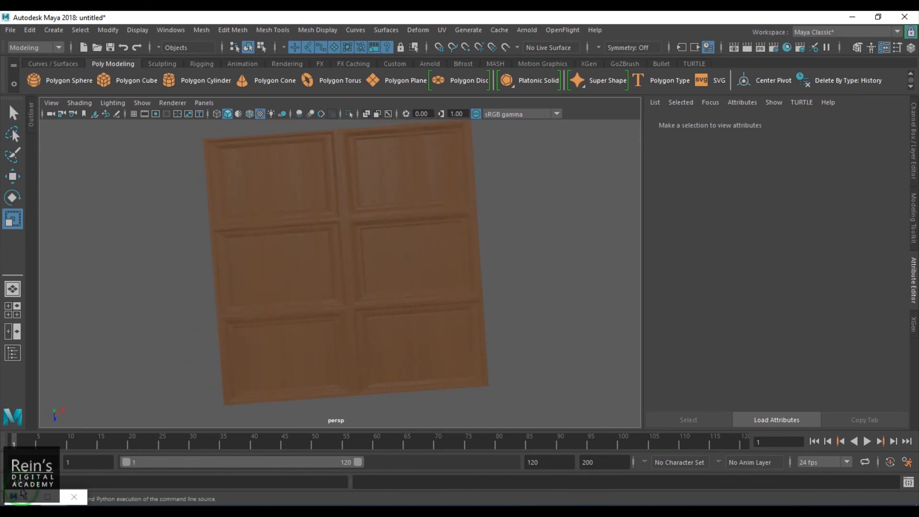
# Select RemapRamp2 and slightly darken the brown of its key at position 0, checking the panels in the viewport.
pyautogui.click(22, 492)
pyautogui.click(348, 352)
pyautogui.click(510, 19)
pyautogui.click(546, 33)
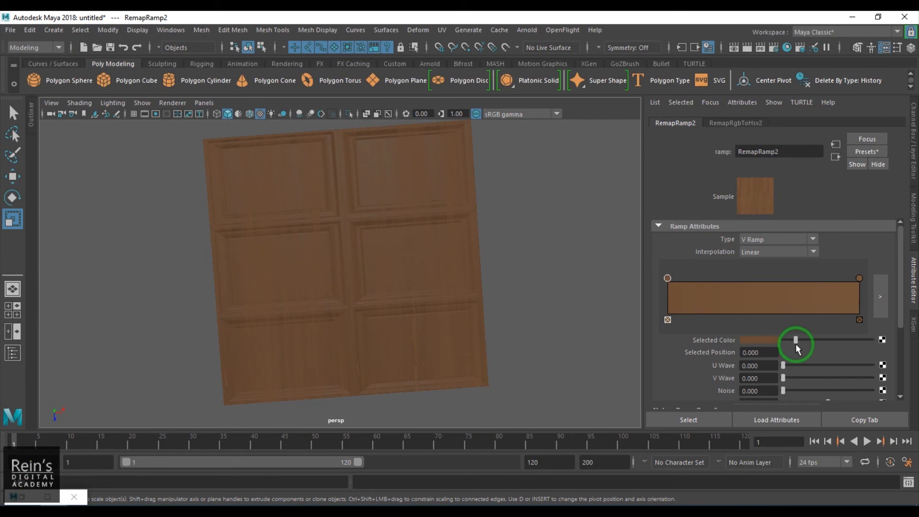
pyautogui.moveTo(404, 242)
pyautogui.keyDown('alt'); pyautogui.mouseDown()
pyautogui.moveTo(410, 221)
pyautogui.moveTo(429, 250)
pyautogui.moveTo(404, 242)
pyautogui.moveTo(395, 257)
pyautogui.moveTo(408, 253)
pyautogui.mouseUp(); pyautogui.keyUp('alt')
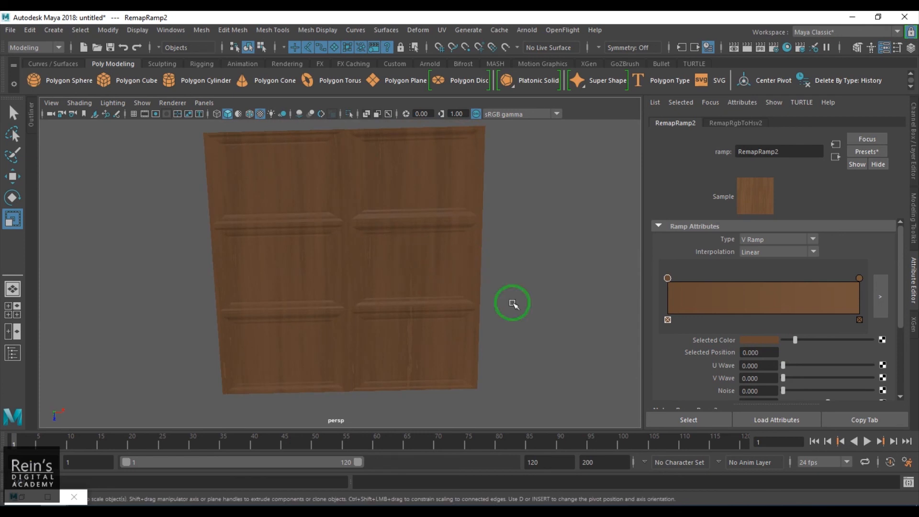
pyautogui.click(22, 497)
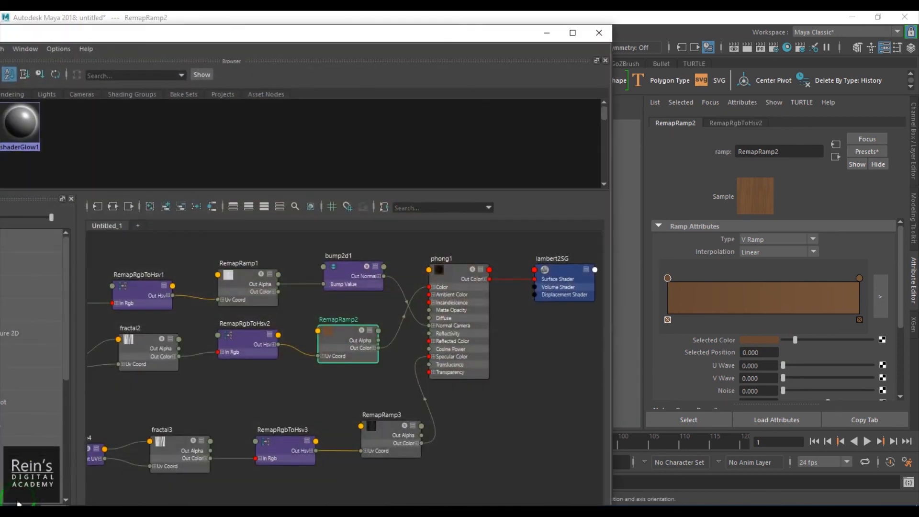
pyautogui.click(546, 32)
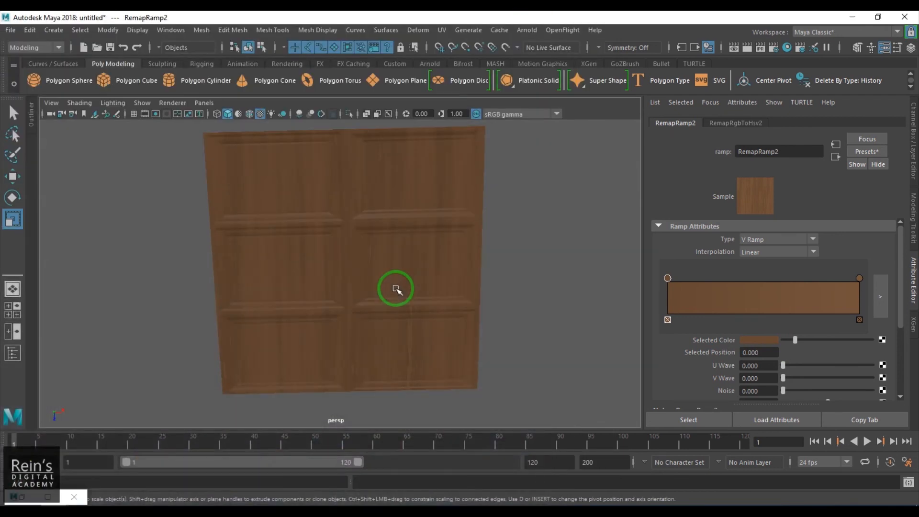